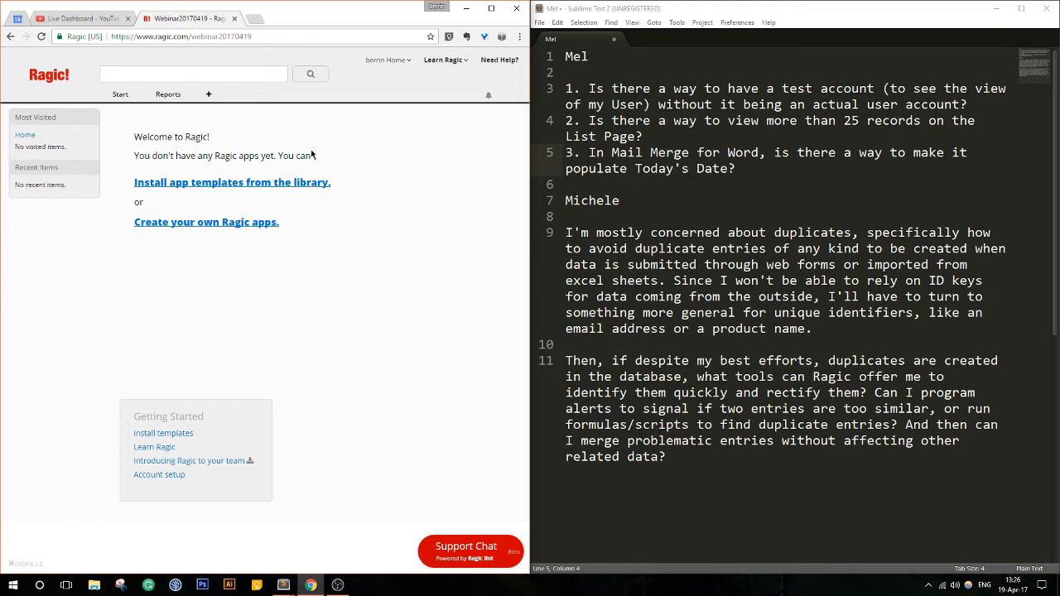
# - Check the YouTube live dashboard, return to the Ragic page, and pin the dashboard's browser tab
pyautogui.click(87, 19)
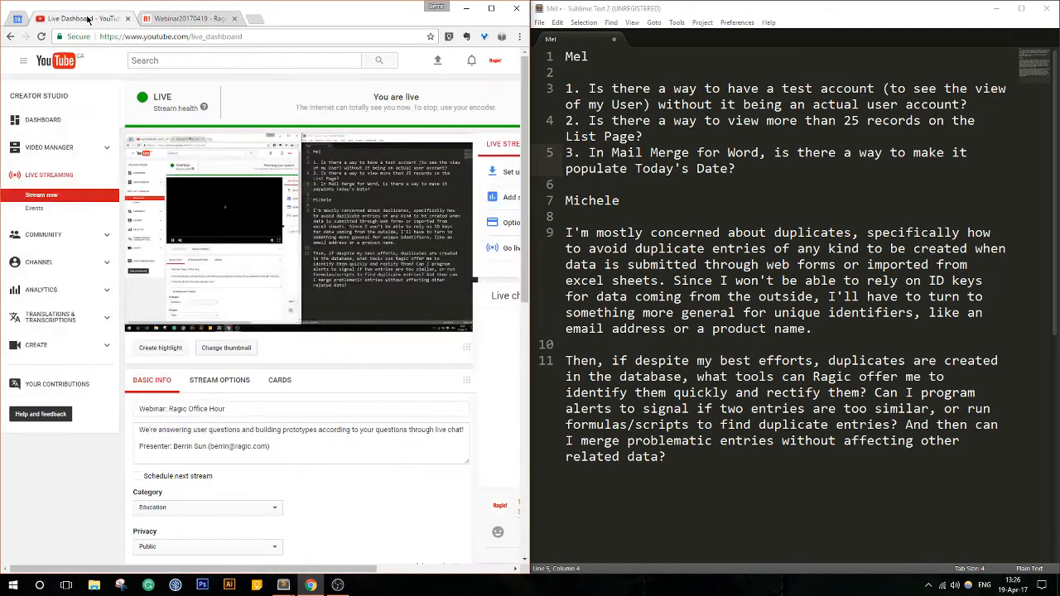
pyautogui.click(209, 18)
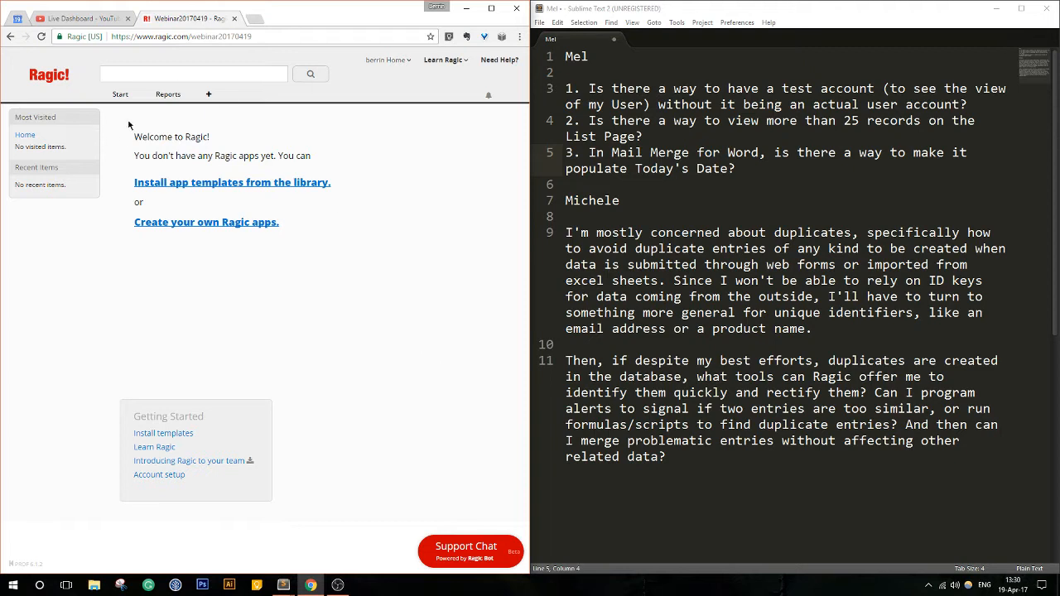
pyautogui.moveTo(126, 94)
pyautogui.rightClick(122, 27)
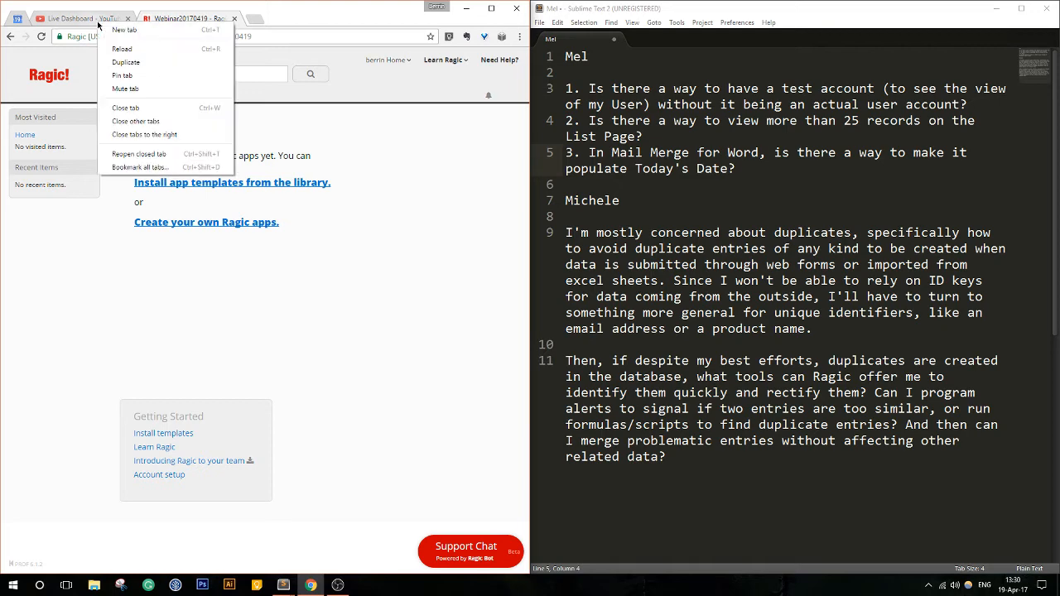
pyautogui.click(124, 73)
# - Upload Banner.png from the Webinar Resources folder as the custom banner in the account's Company Setting and save it
pyautogui.moveTo(121, 95)
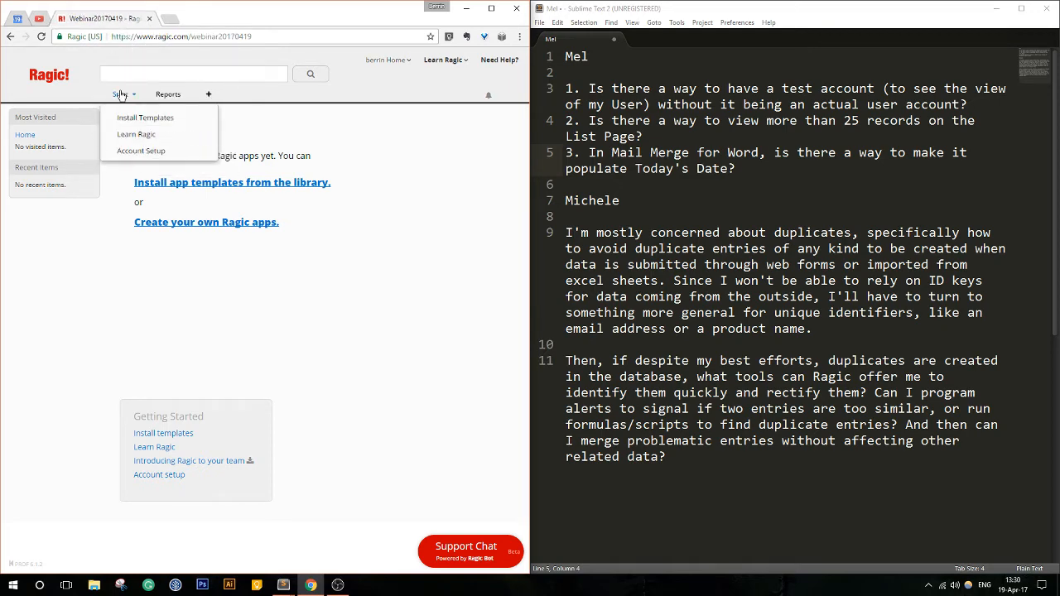
pyautogui.click(143, 157)
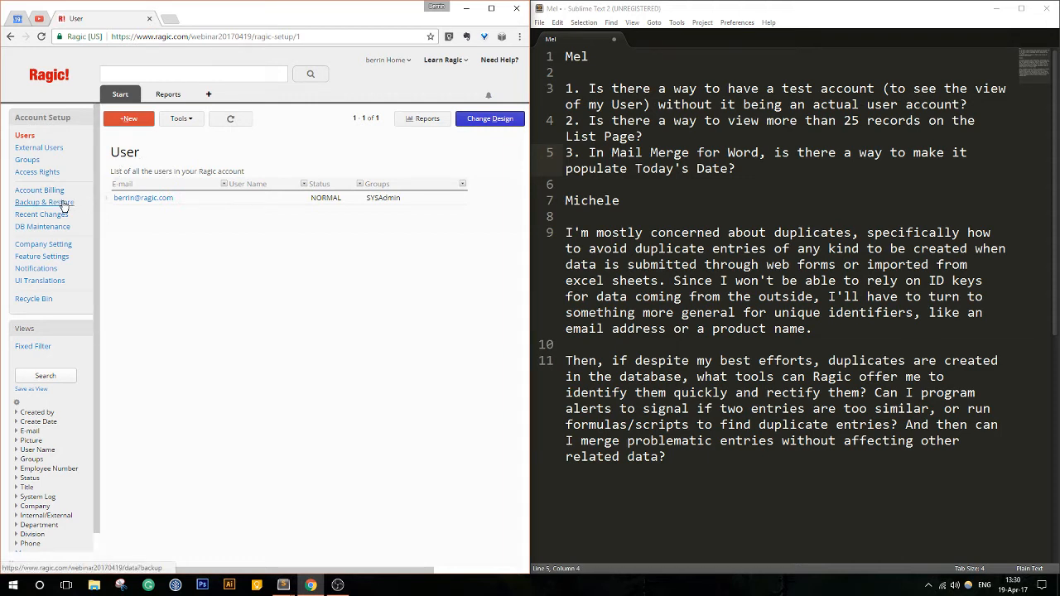
pyautogui.click(43, 247)
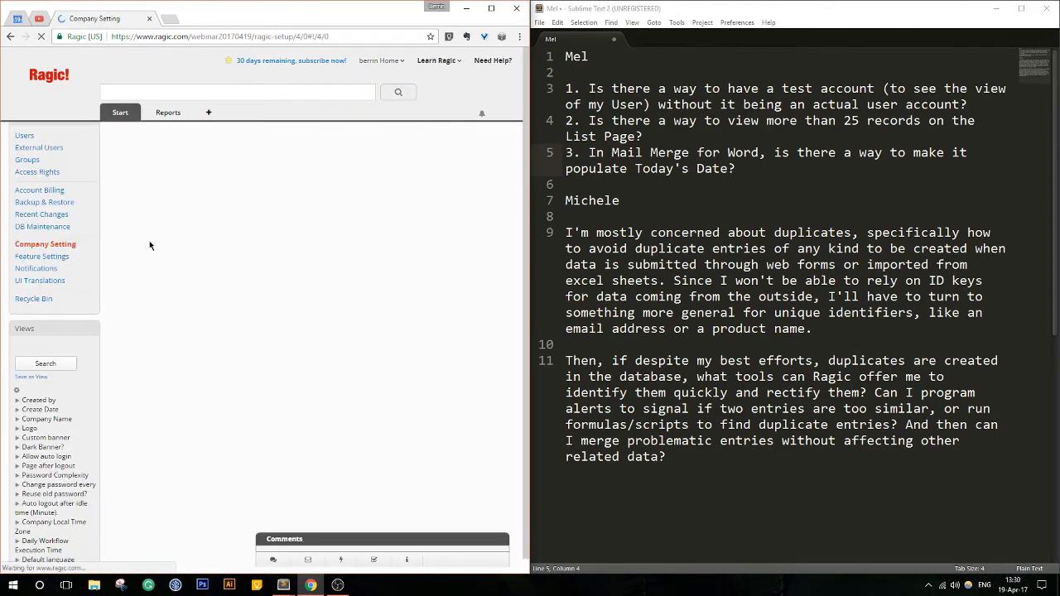
pyautogui.click(348, 250)
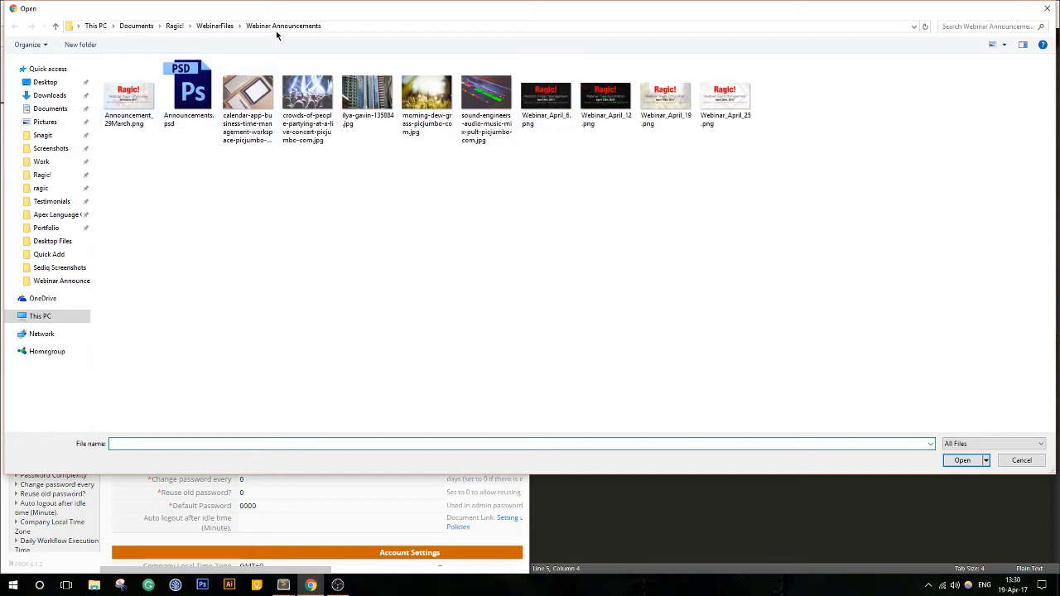
pyautogui.click(215, 26)
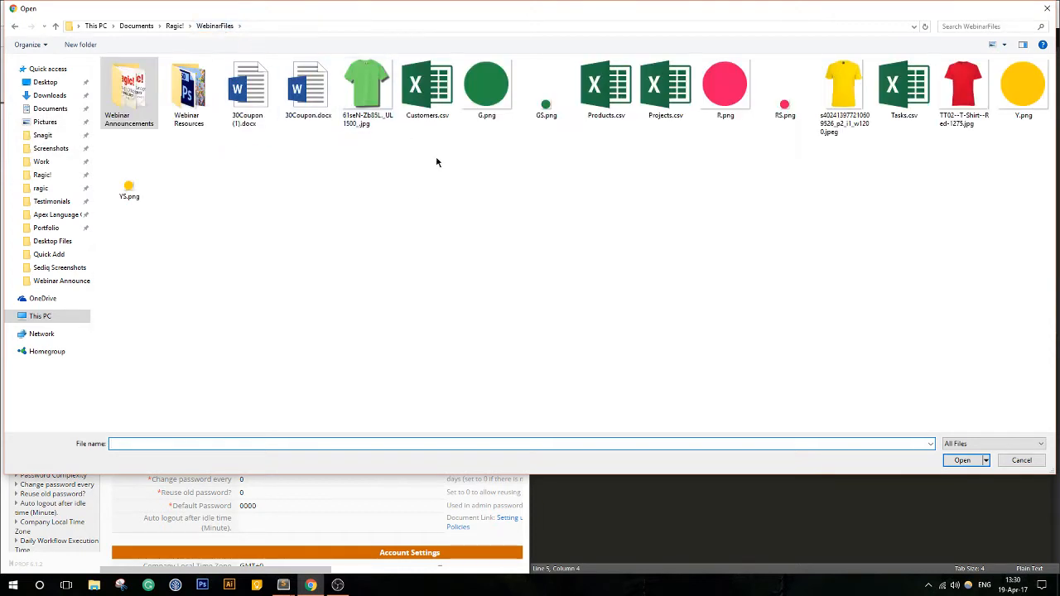
pyautogui.doubleClick(187, 91)
pyautogui.click(482, 112)
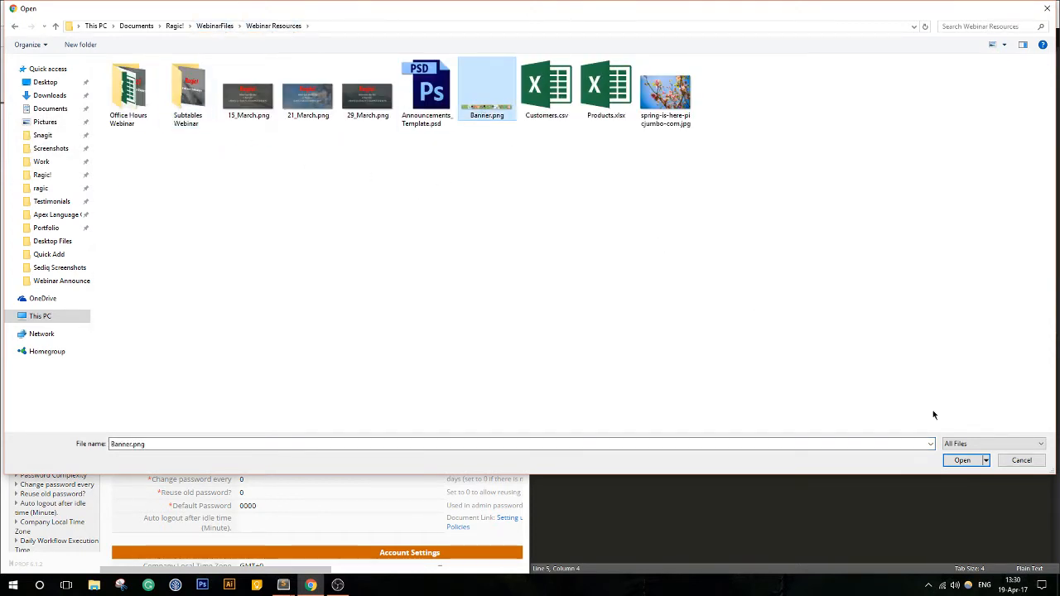
pyautogui.click(957, 460)
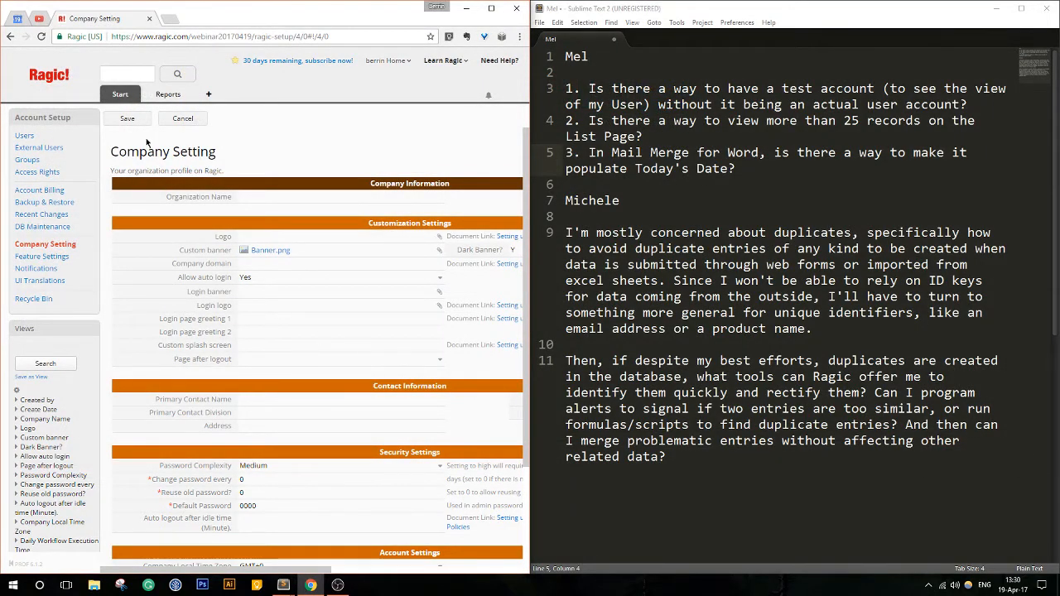
pyautogui.click(126, 119)
pyautogui.click(299, 100)
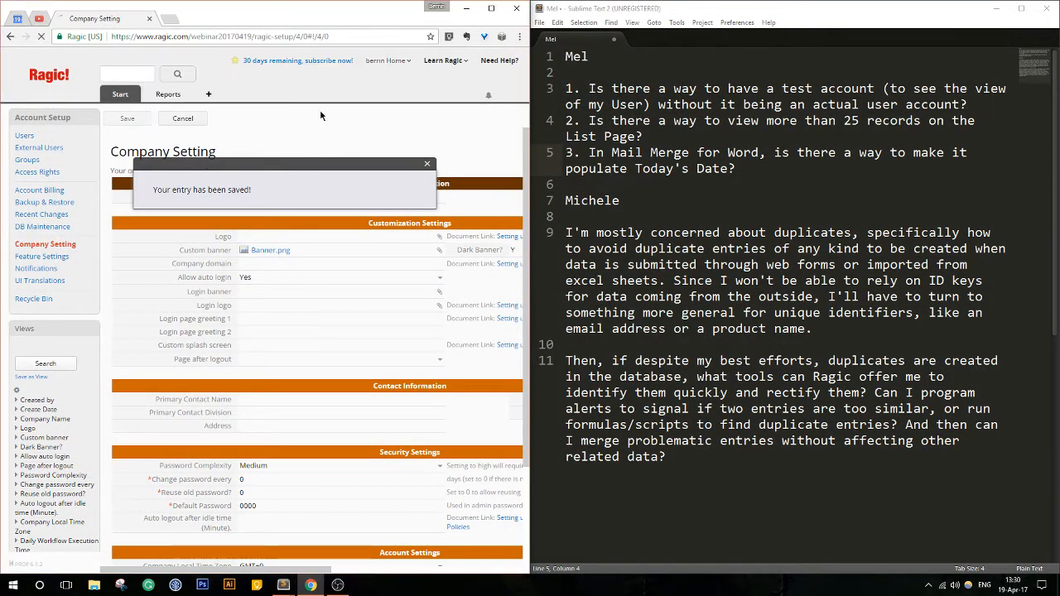
# - Maximize the browser window, set the Dark Banner option to N in Company Setting, save, and reload the page
pyautogui.click(492, 9)
pyautogui.click(554, 247)
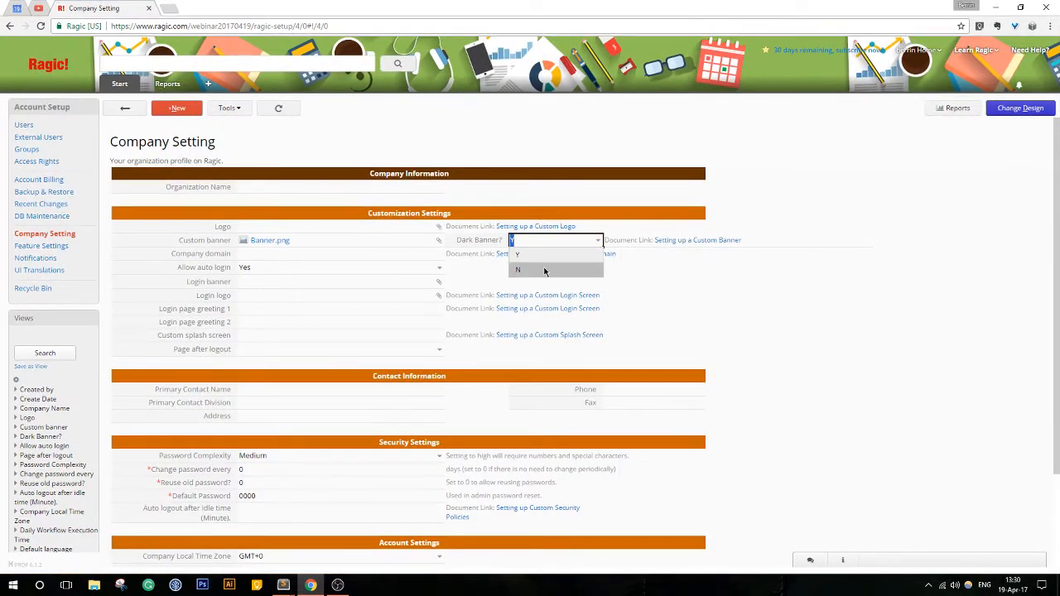
pyautogui.click(549, 270)
pyautogui.click(125, 111)
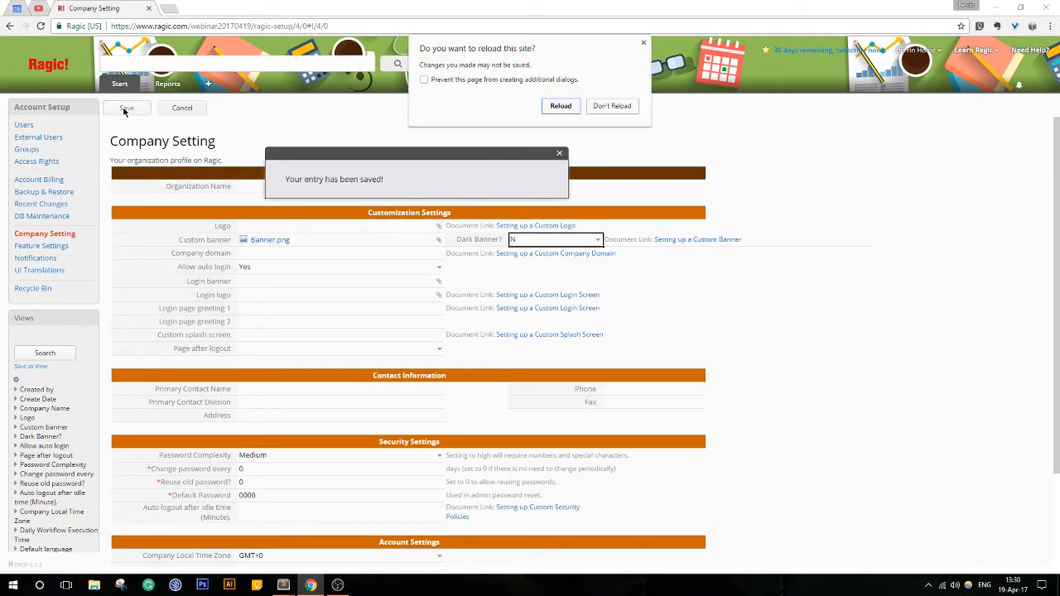
pyautogui.click(558, 105)
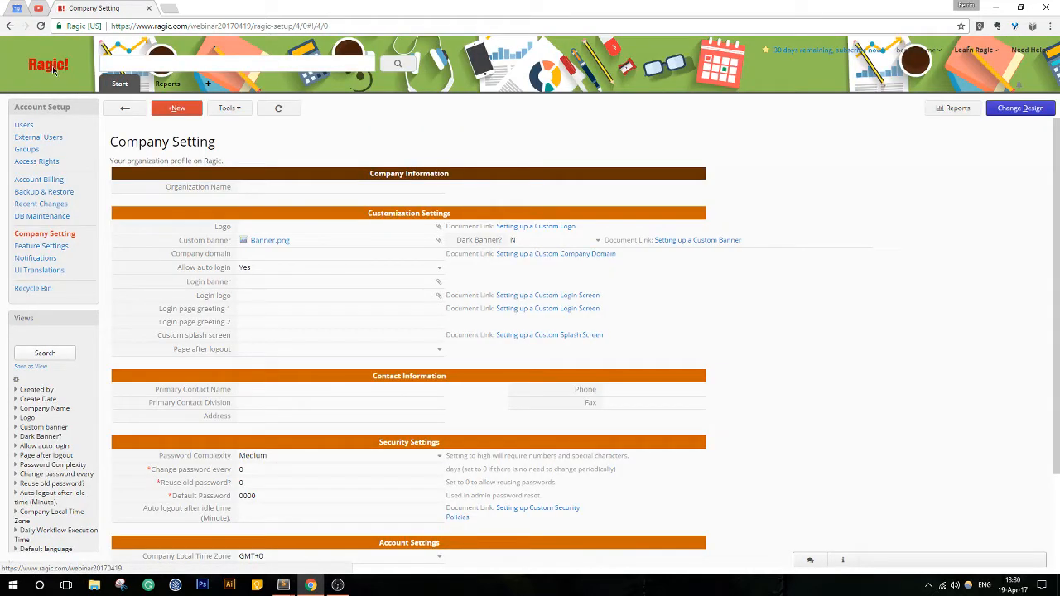
# - Return to the Ragic home page and dock the browser beside the notes, widening it to about 70% of the screen
pyautogui.click(60, 71)
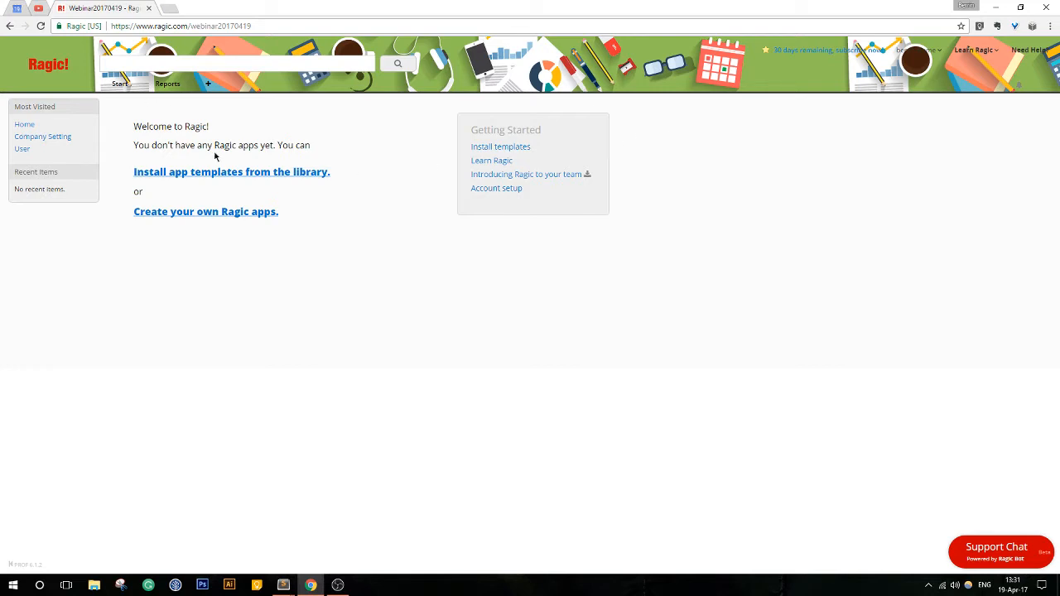
pyautogui.moveTo(122, 87)
pyautogui.press('super+Left')
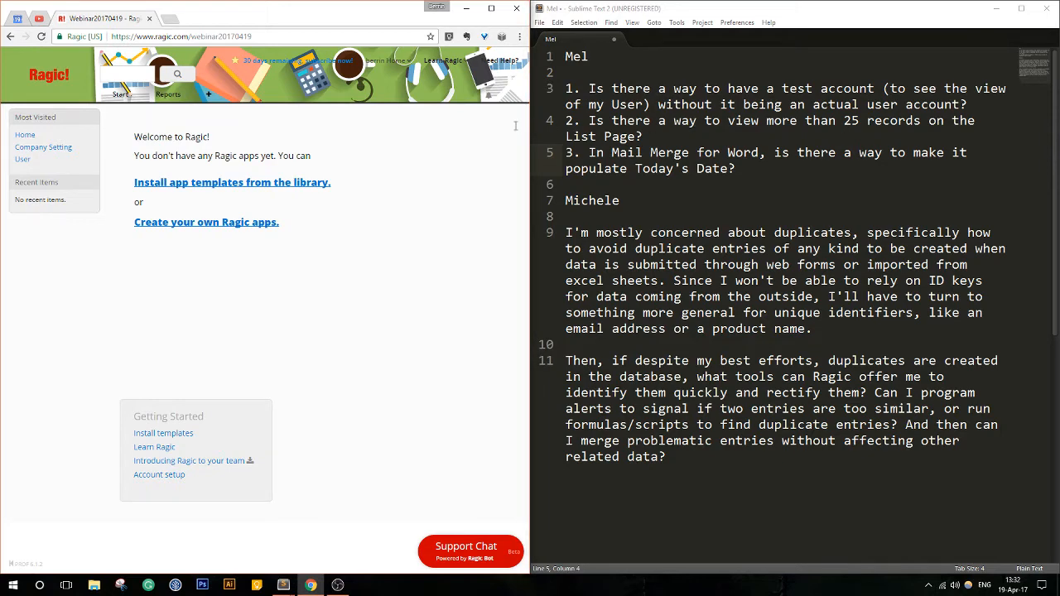
pyautogui.moveTo(530, 137); pyautogui.dragTo(742, 133)
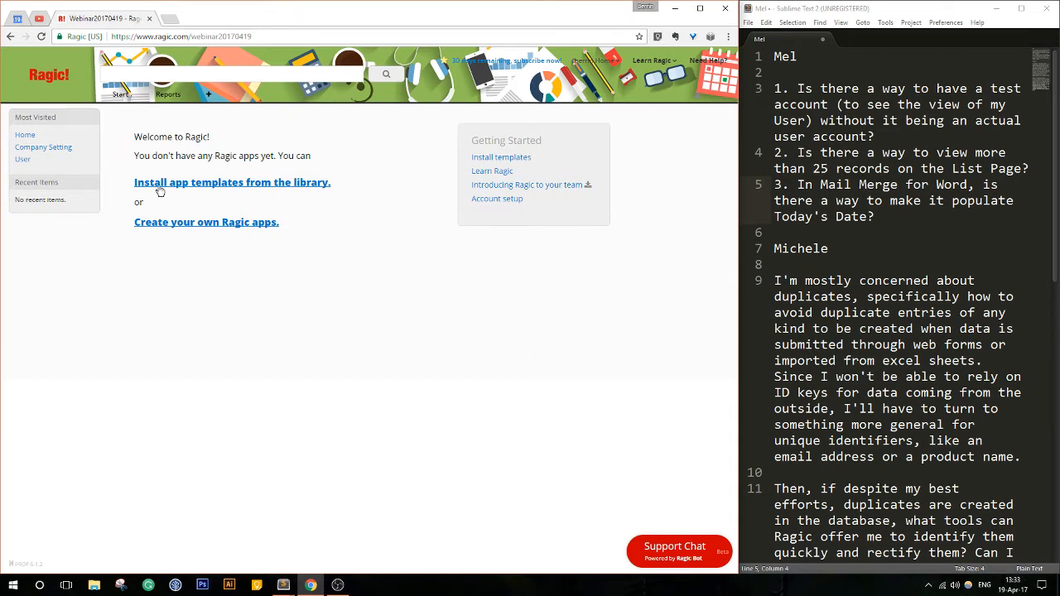
# - Create a new sheet named Contacts under a new tab named Tab Name
pyautogui.click(209, 94)
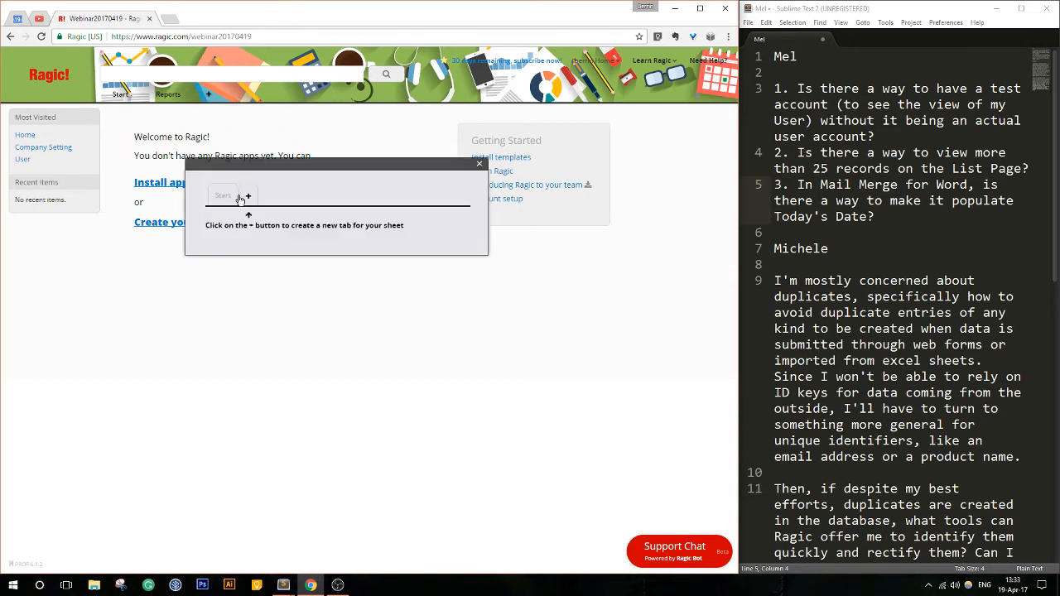
pyautogui.click(246, 197)
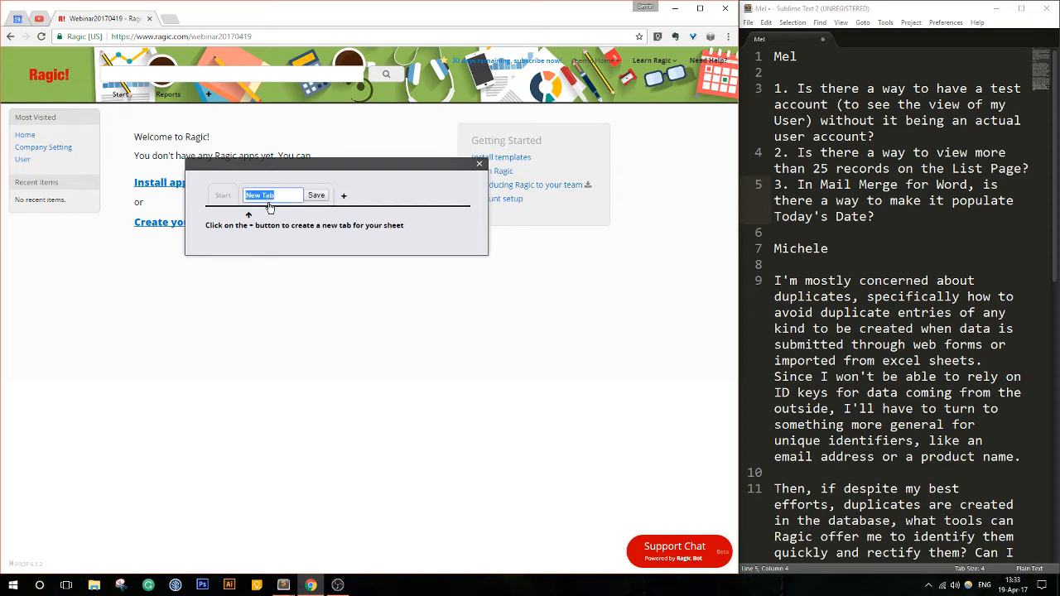
pyautogui.press('BackSpace')
pyautogui.write('Tab Name')
pyautogui.click(318, 199)
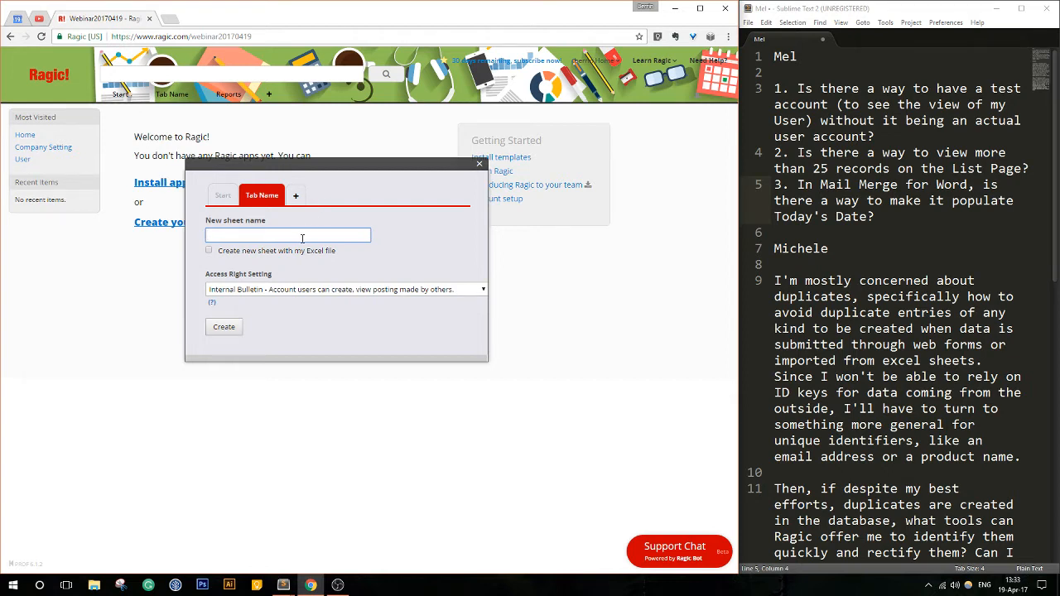
pyautogui.write('Contacts')
pyautogui.click(224, 327)
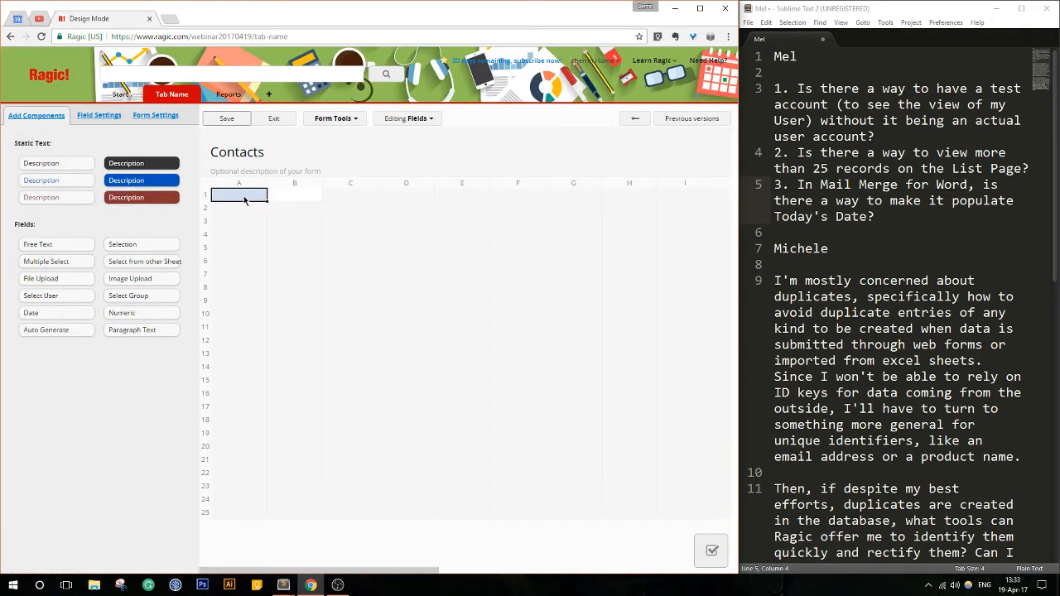
# - Add the fields Contact ID, First Name and Last Name to the Contacts sheet, save the design and exit it
pyautogui.write('Contact ID')
pyautogui.press('Return')
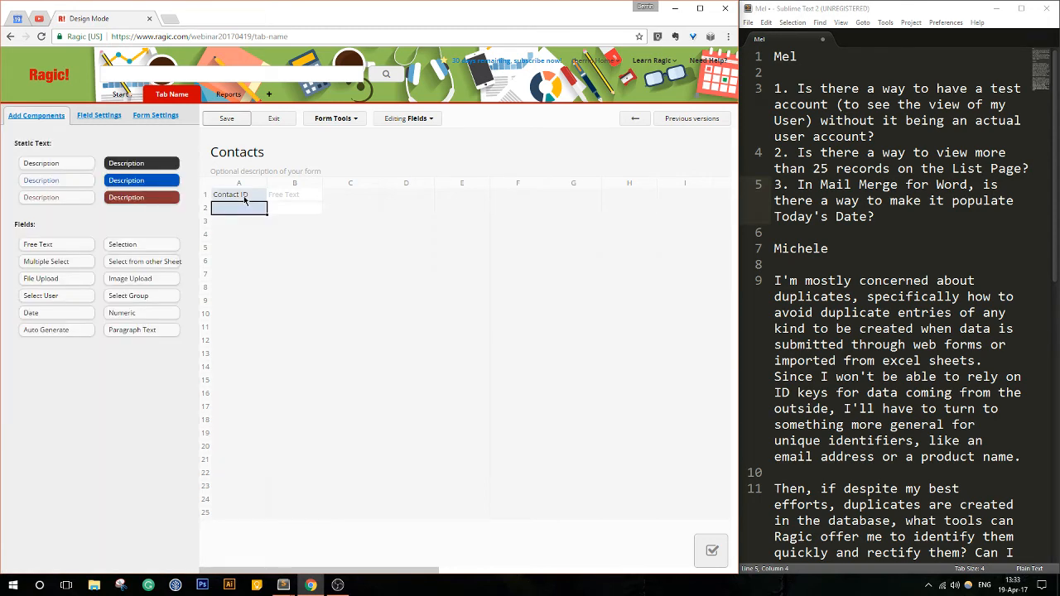
pyautogui.write('C')
pyautogui.write('Fi')
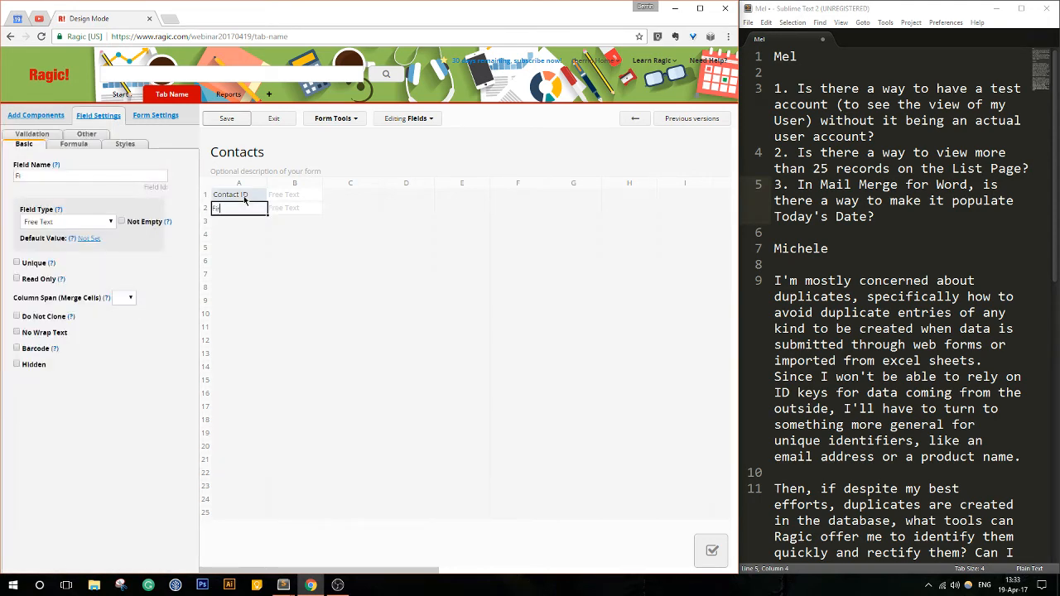
pyautogui.write('rst Name')
pyautogui.press('Return')
pyautogui.write('La')
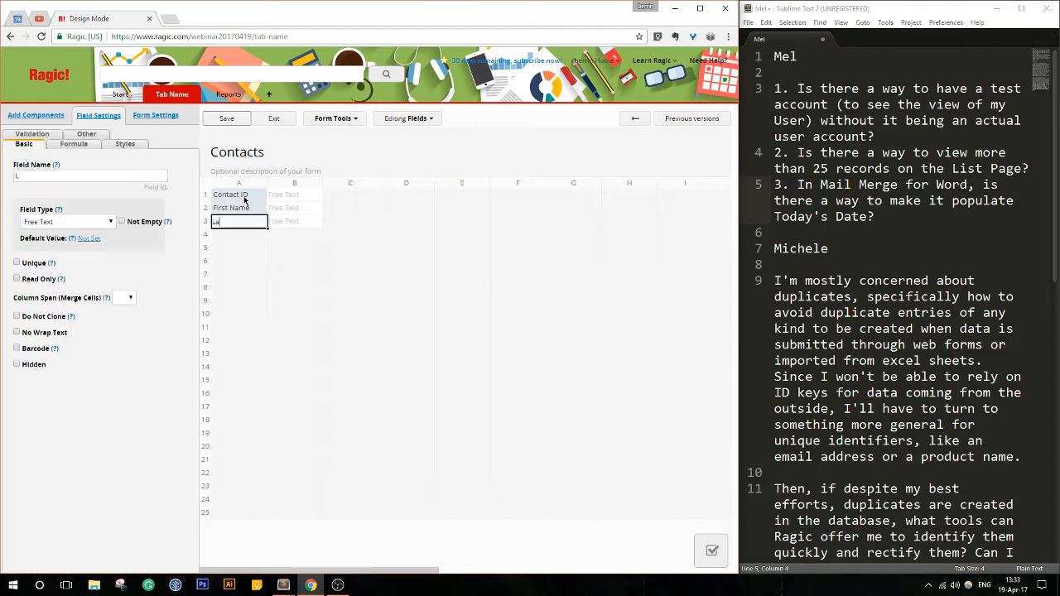
pyautogui.write('st Name')
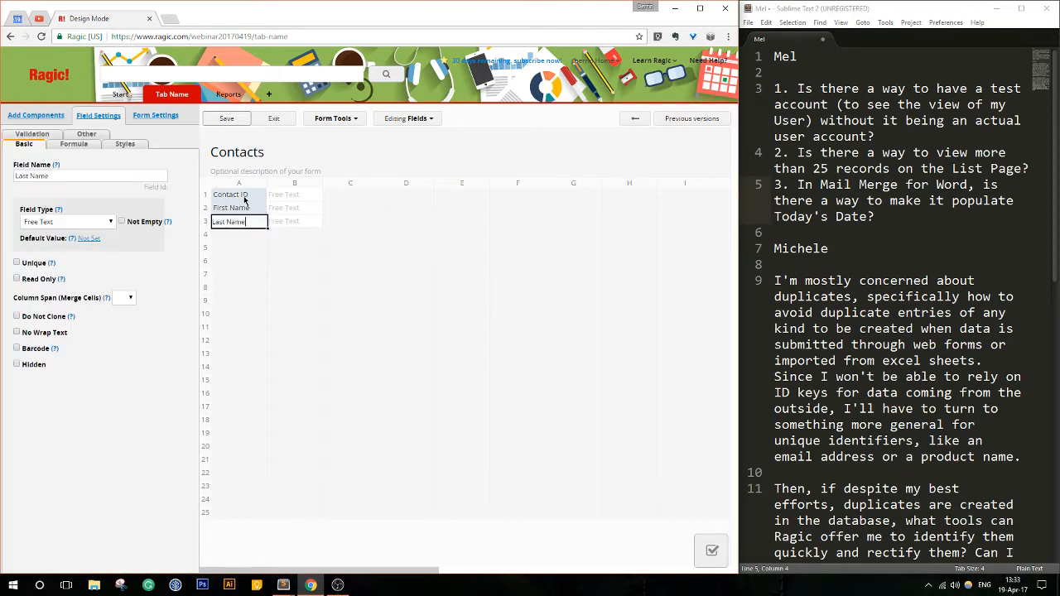
pyautogui.click(227, 118)
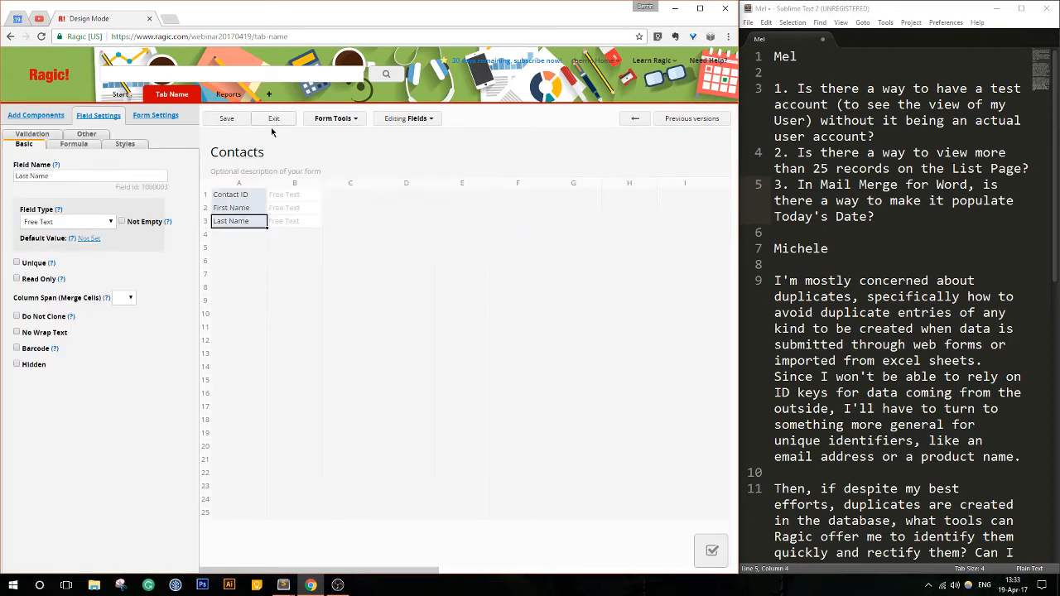
pyautogui.click(275, 119)
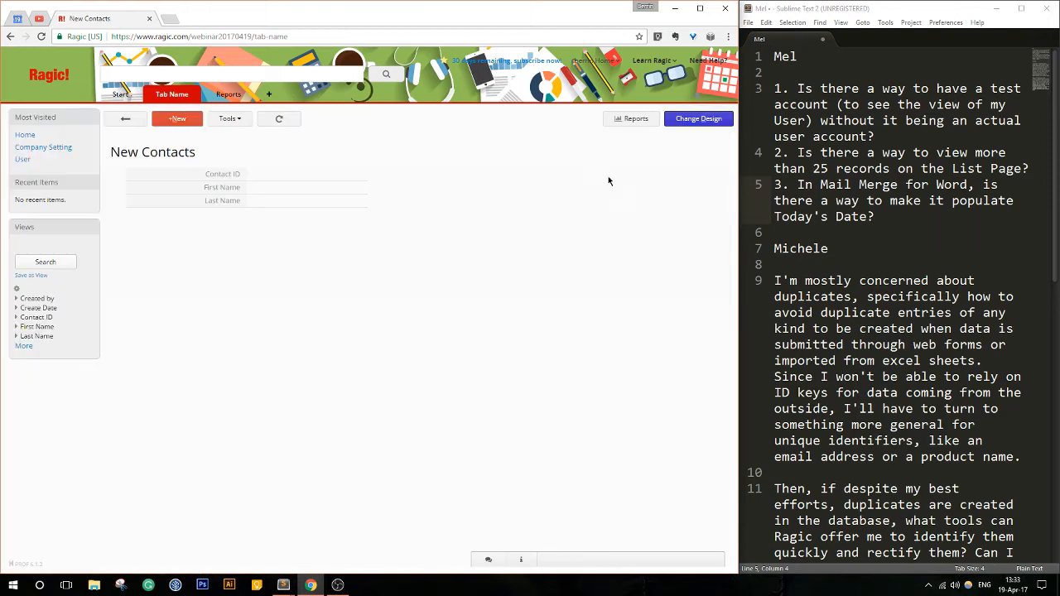
# - Reopen the Contacts sheet's design, review the access rights of each user group, and save the design
pyautogui.click(693, 124)
pyautogui.click(154, 116)
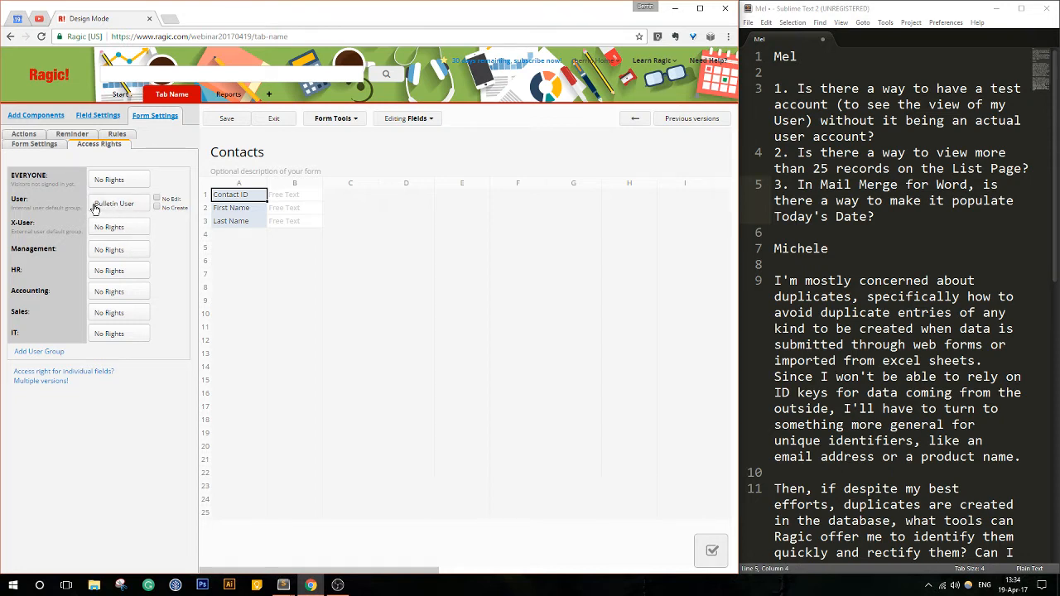
pyautogui.moveTo(10, 199)
pyautogui.mouseDown()
pyautogui.moveTo(38, 197)
pyautogui.moveTo(10, 199)
pyautogui.mouseUp()
pyautogui.click(41, 203)
pyautogui.click(7, 202)
pyautogui.moveTo(9, 222); pyautogui.dragTo(35, 331)
pyautogui.click(34, 331)
pyautogui.click(235, 120)
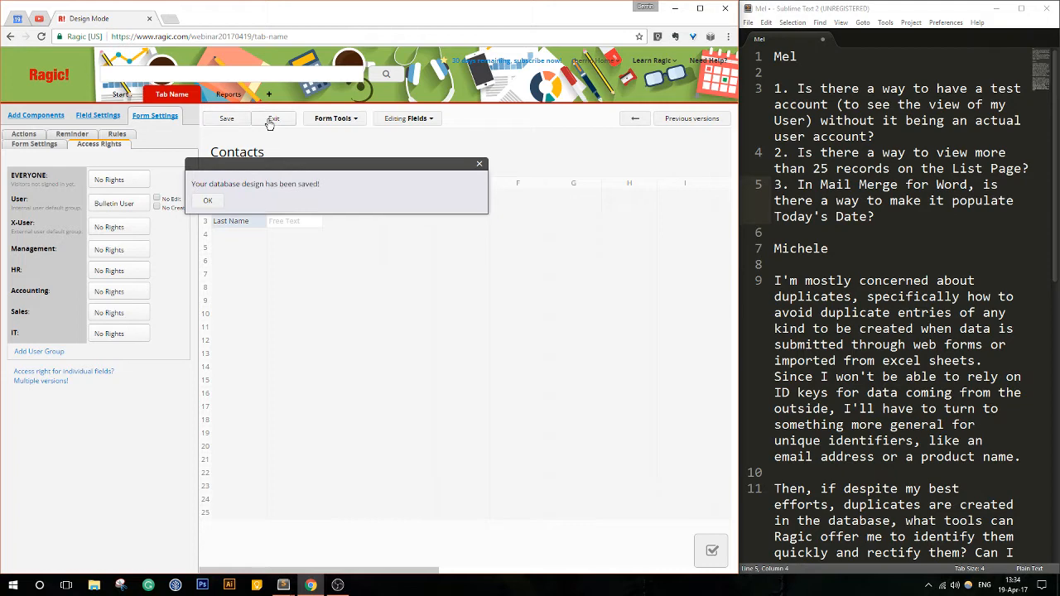
pyautogui.click(156, 116)
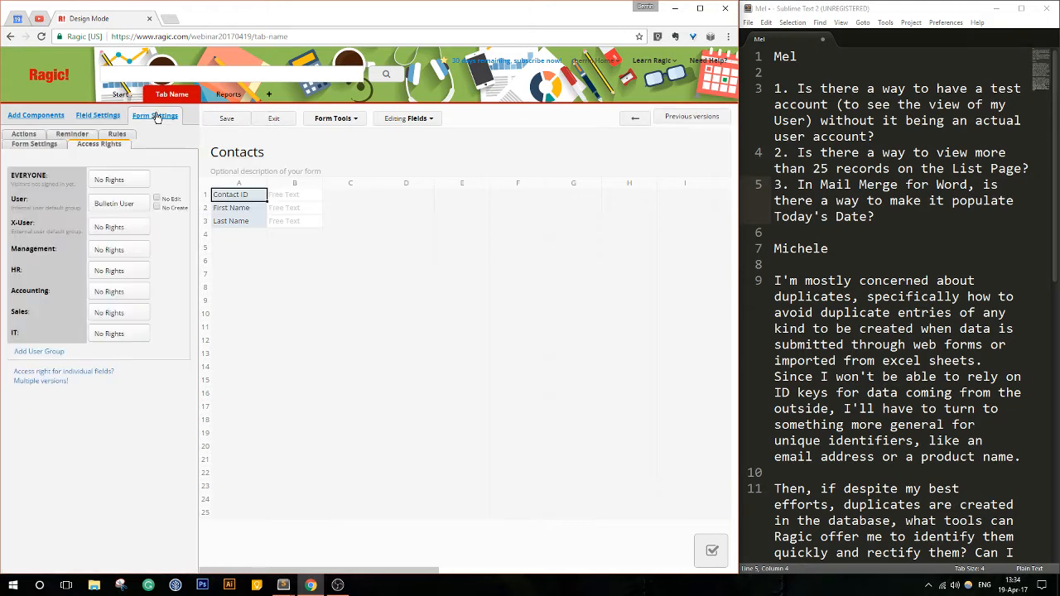
pyautogui.click(34, 355)
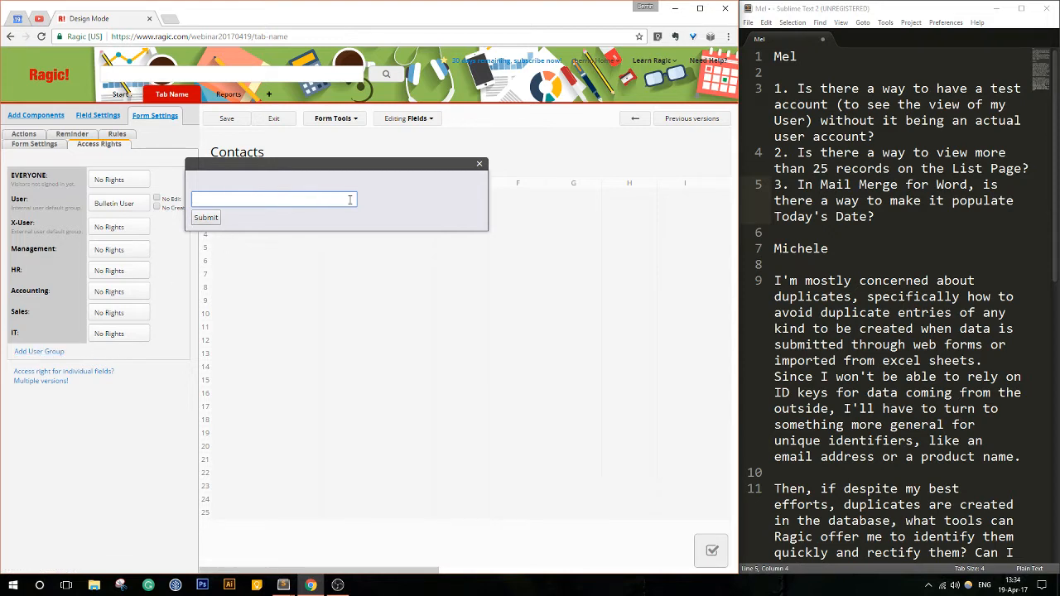
pyautogui.click(479, 165)
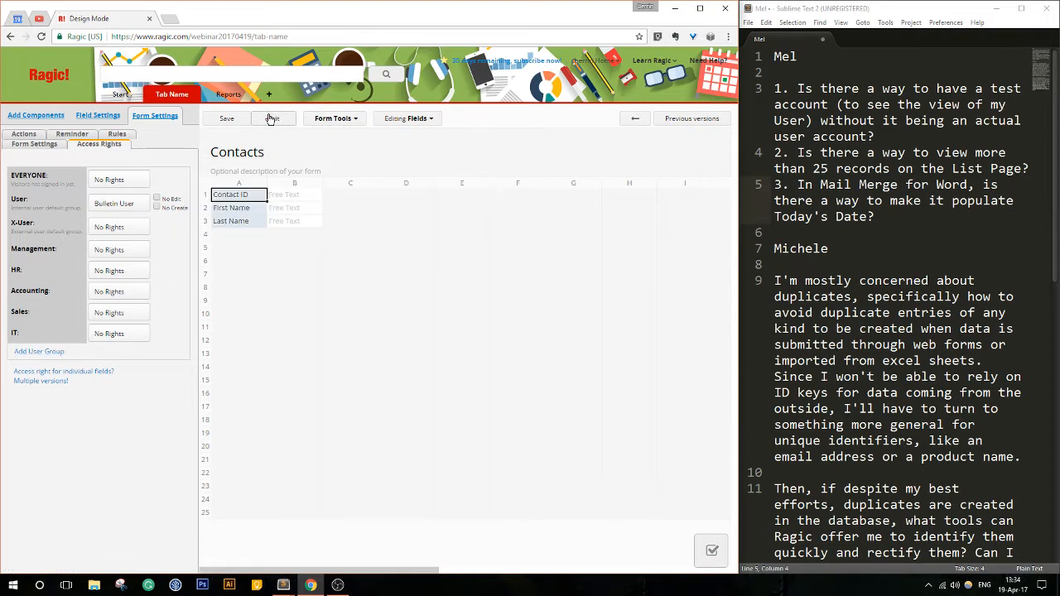
# - Exit the Contacts design and open the list of user groups in the account setup
pyautogui.click(271, 119)
pyautogui.moveTo(131, 106)
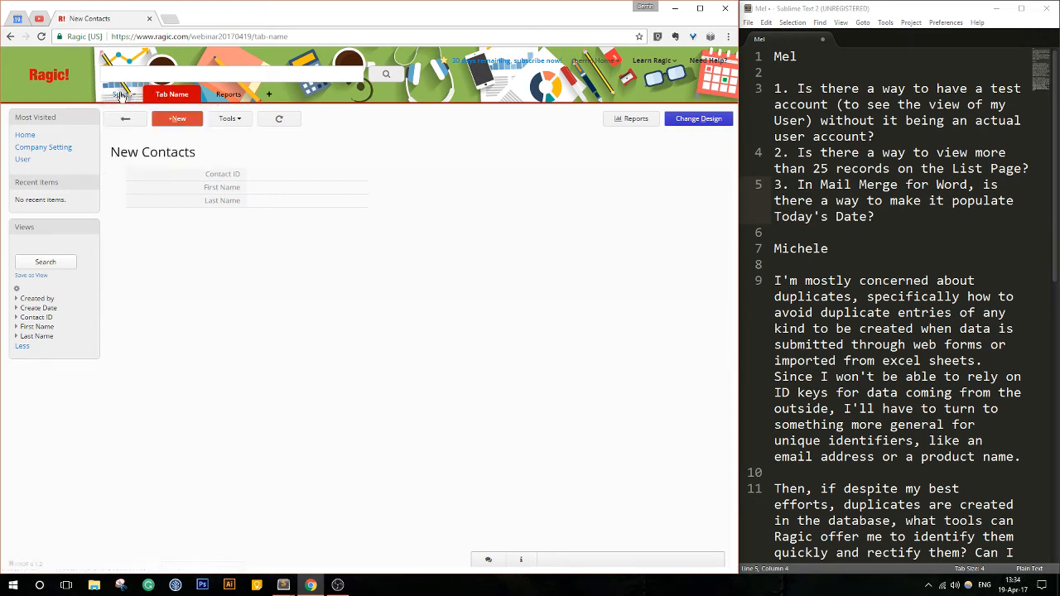
pyautogui.click(133, 147)
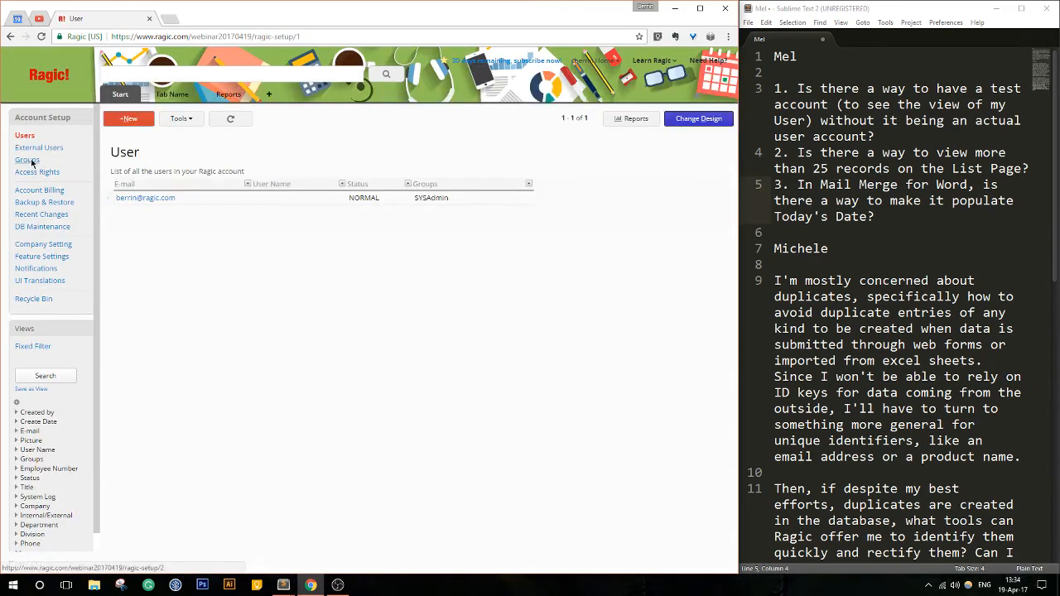
pyautogui.click(31, 163)
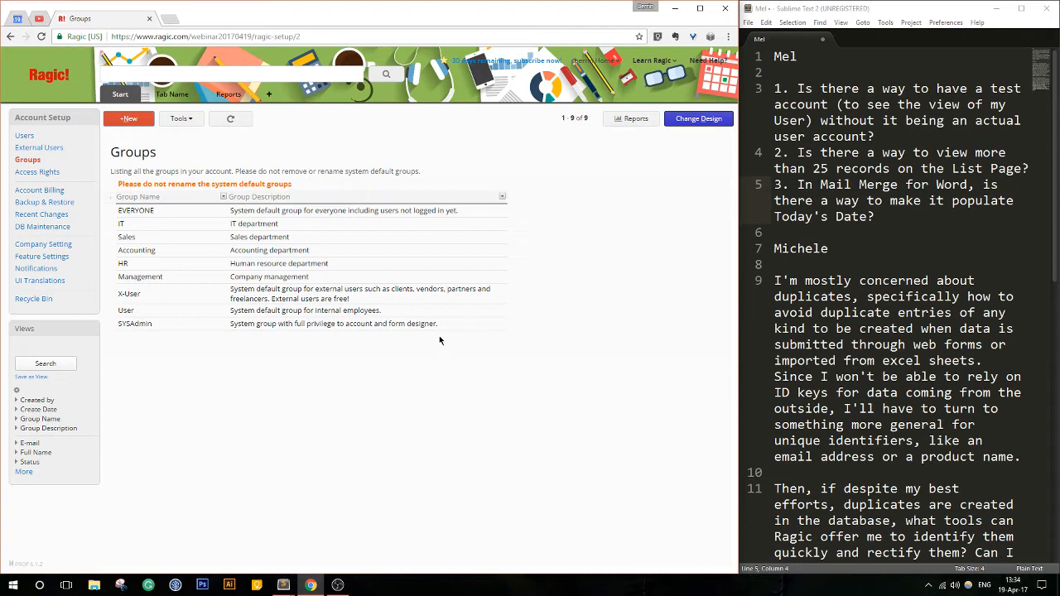
# - Open a blank entry form for a new user group and cancel it
pyautogui.click(141, 120)
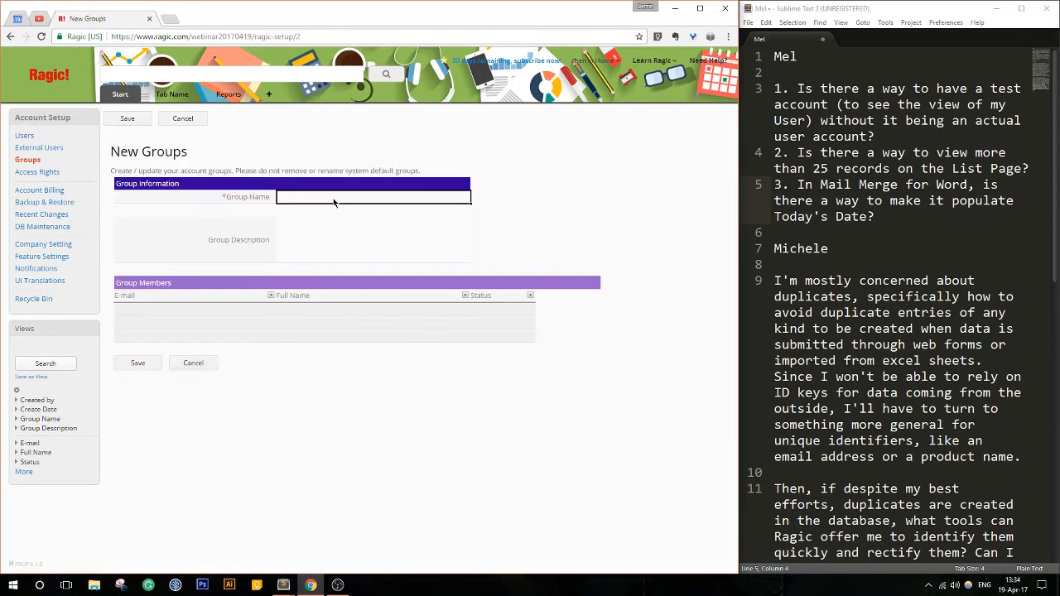
pyautogui.click(184, 118)
pyautogui.click(414, 99)
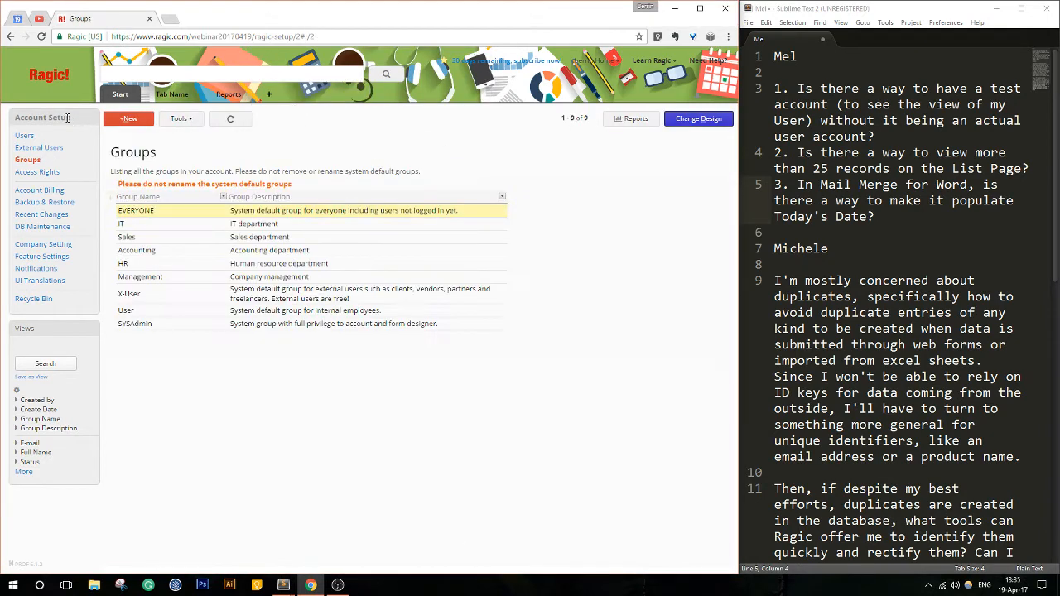
# - Open the existing user's record from the Users list, view the selectable Ragic Groups, and return to the list
pyautogui.click(24, 137)
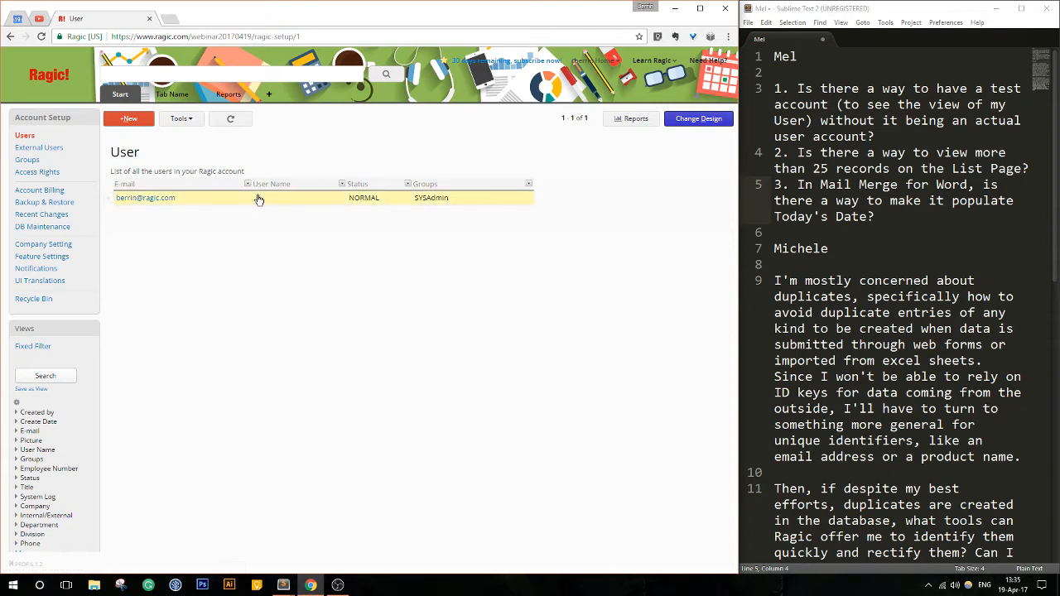
pyautogui.click(321, 197)
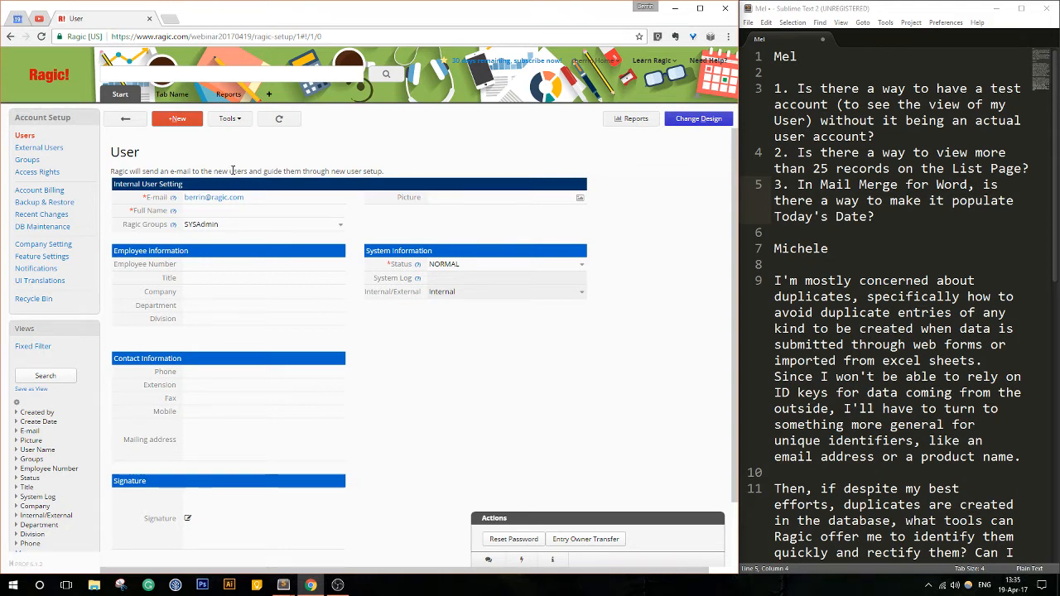
pyautogui.click(340, 227)
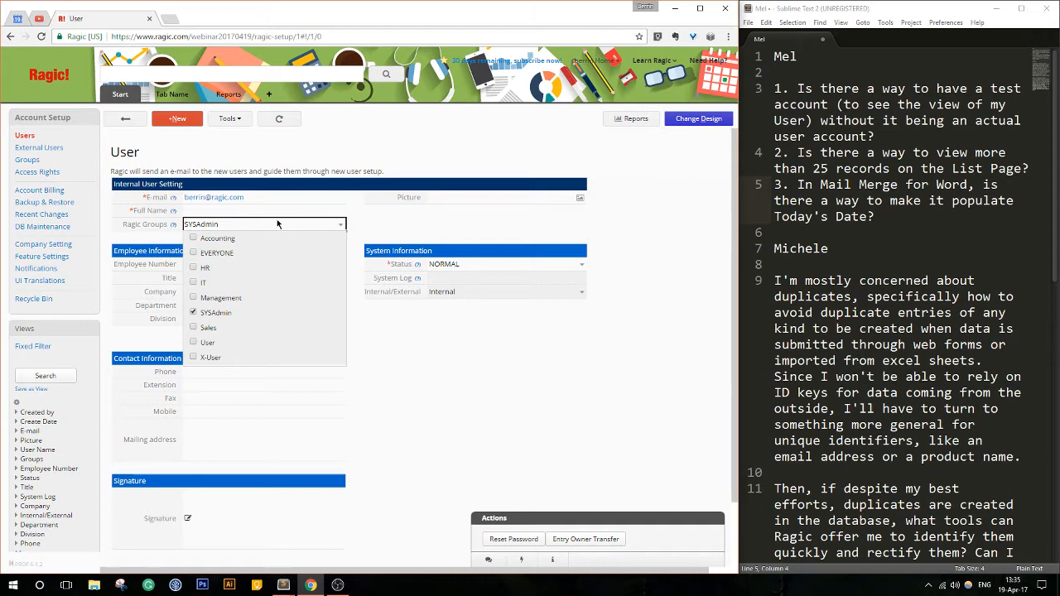
pyautogui.click(115, 122)
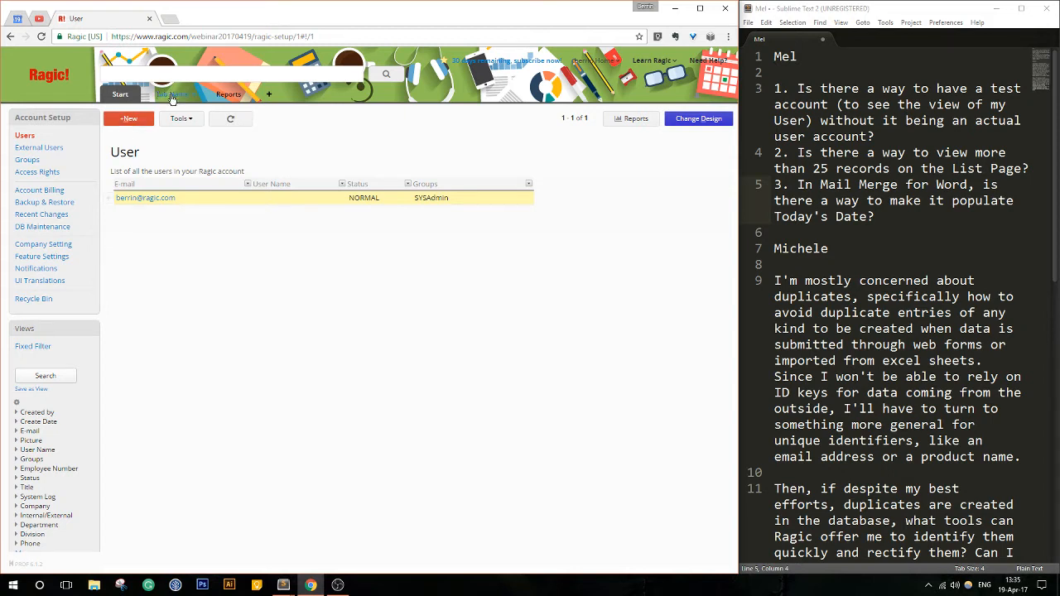
# - Reopen the Contacts sheet's design and display its access rights
pyautogui.moveTo(172, 96)
pyautogui.click(175, 118)
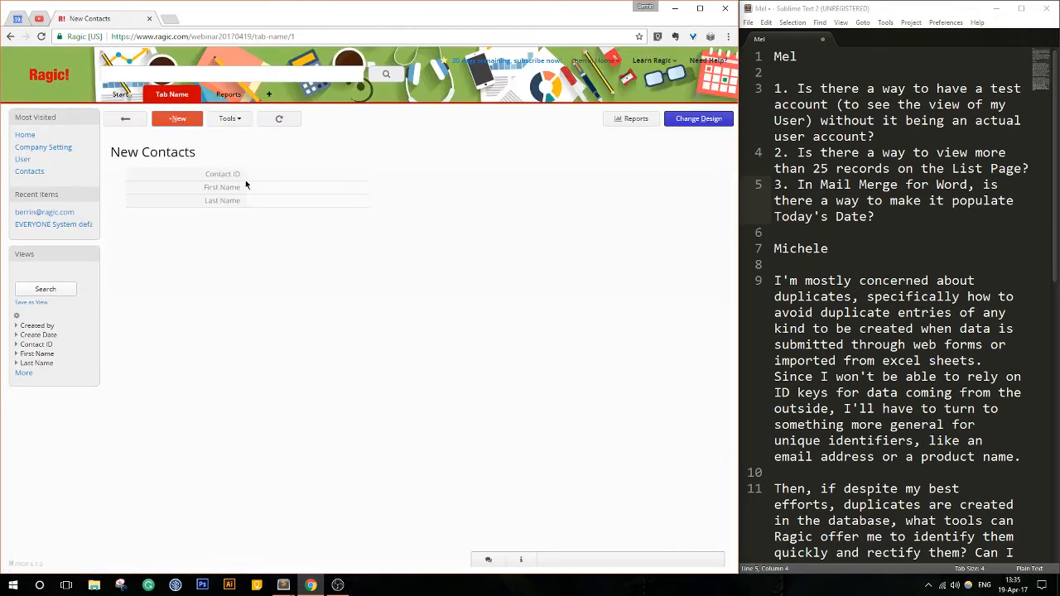
pyautogui.click(699, 119)
pyautogui.click(149, 120)
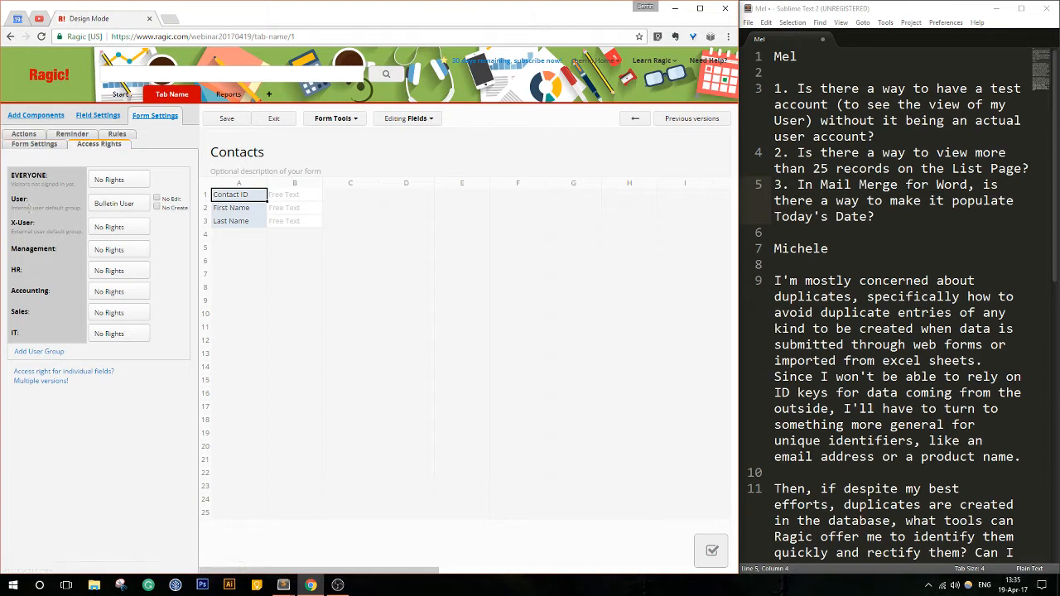
# - Examine the access right levels offered for the X-User and Management groups on the Contacts sheet
pyautogui.click(130, 229)
pyautogui.click(137, 253)
pyautogui.click(135, 253)
pyautogui.moveTo(16, 222)
pyautogui.mouseDown()
pyautogui.moveTo(83, 233)
pyautogui.moveTo(13, 225)
pyautogui.mouseUp()
pyautogui.click(13, 225)
pyautogui.click(130, 251)
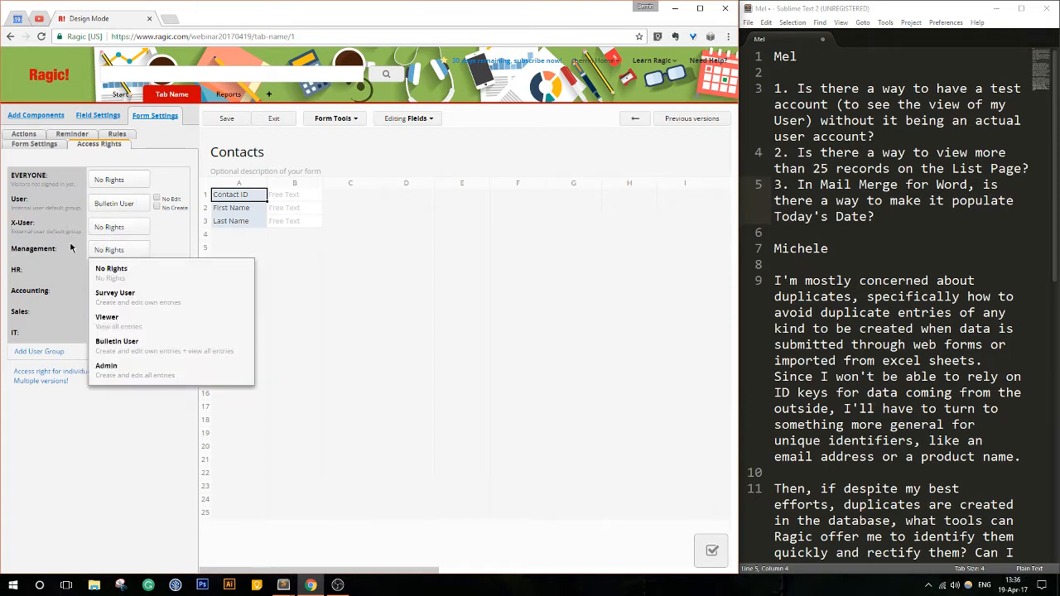
pyautogui.moveTo(15, 248); pyautogui.dragTo(70, 246)
pyautogui.click(106, 252)
pyautogui.click(106, 253)
pyautogui.click(136, 247)
# - Set the Sales group's access right on the Contacts sheet to Survey User, save the design and exit it
pyautogui.click(120, 313)
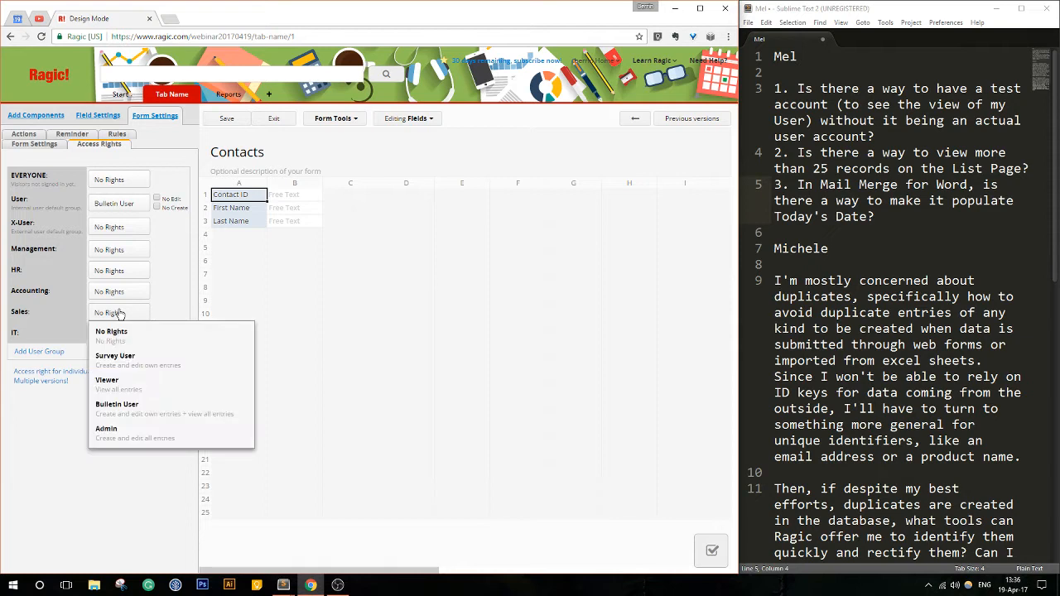
pyautogui.click(142, 358)
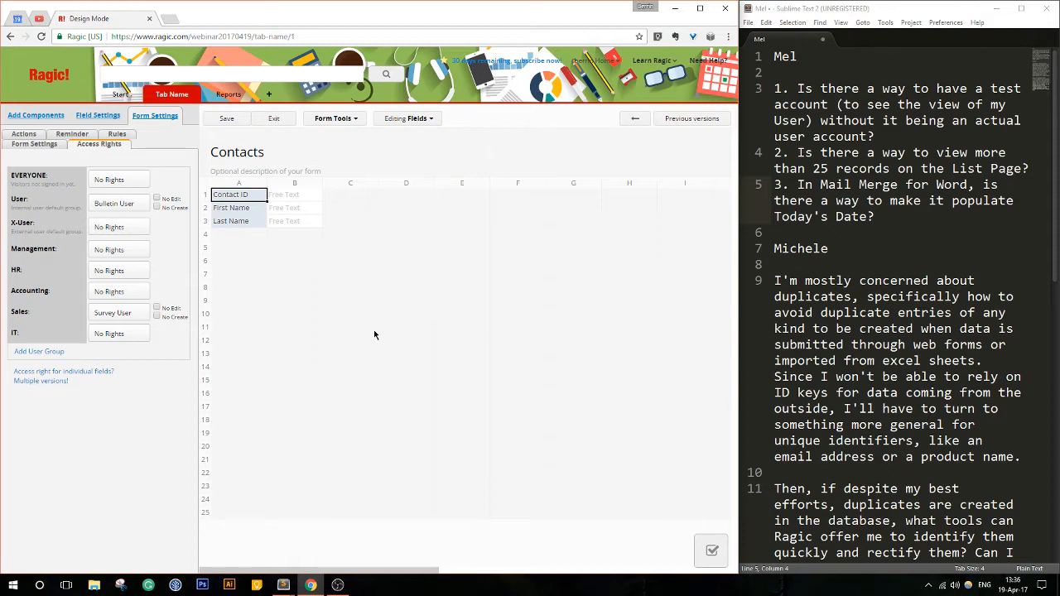
pyautogui.click(129, 314)
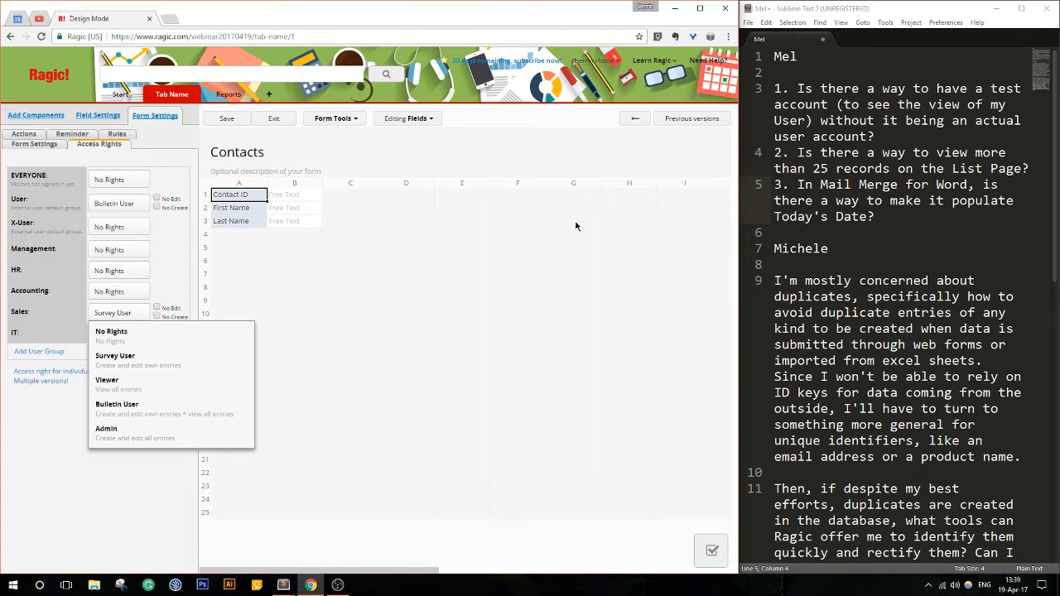
pyautogui.click(214, 121)
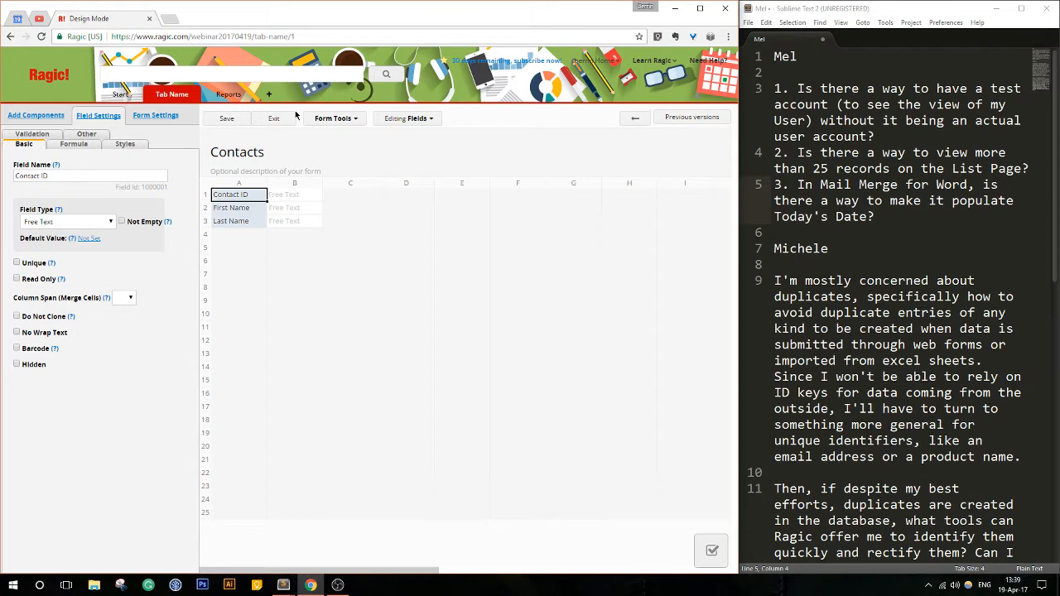
pyautogui.click(286, 118)
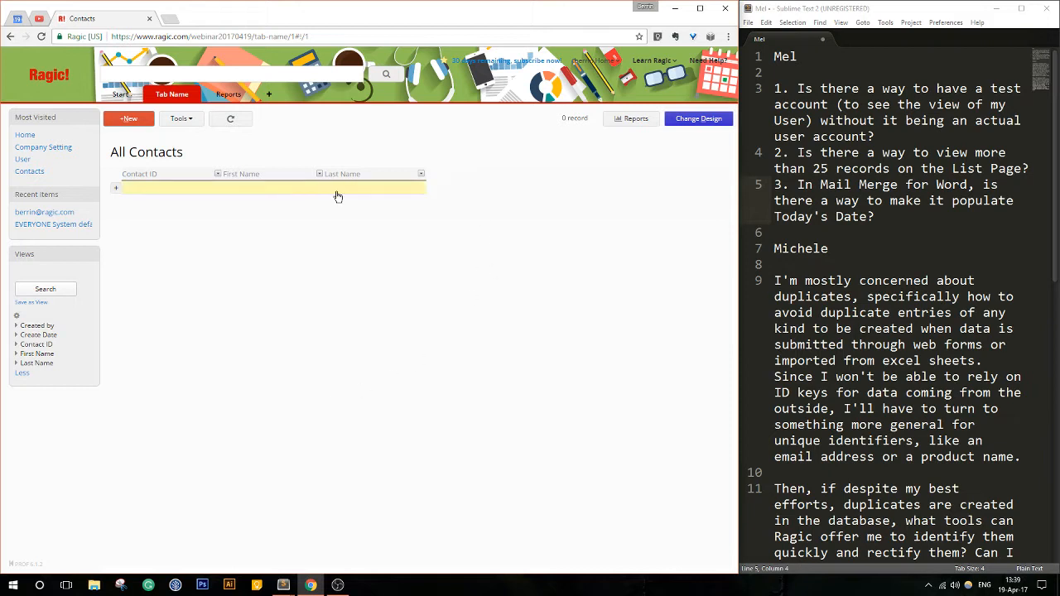
# - Create a contact entry with Contact ID 1 and the contact's first and last name, and save it
pyautogui.click(336, 189)
pyautogui.click(276, 175)
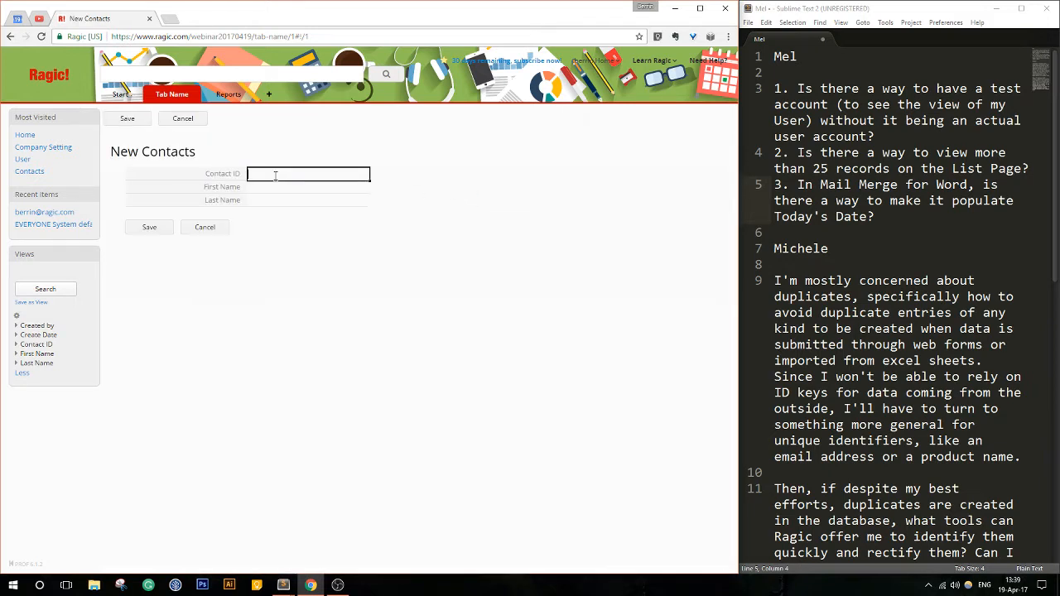
pyautogui.write('1')
pyautogui.press('Tab')
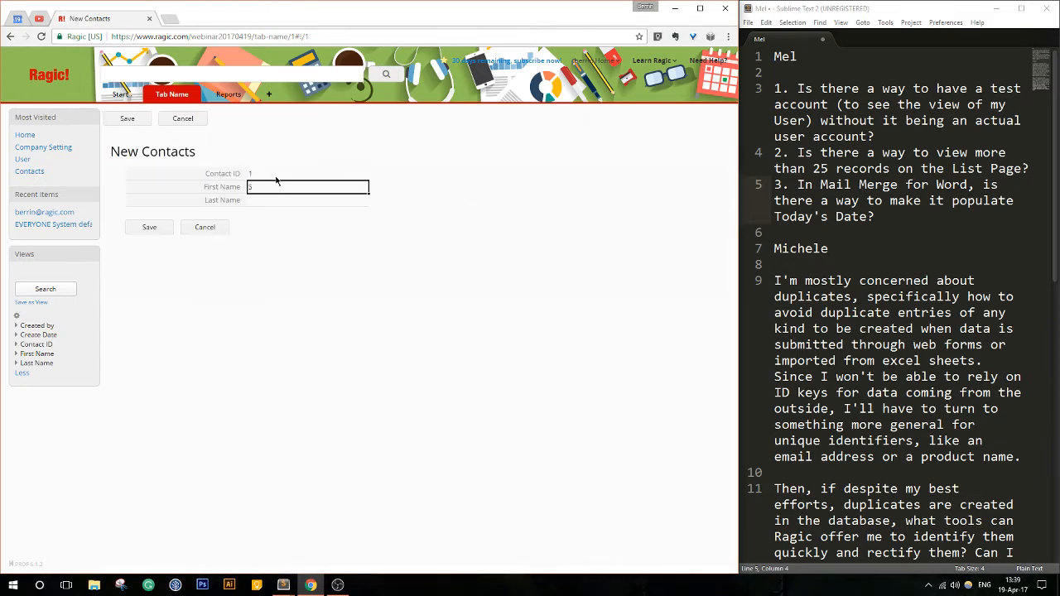
pyautogui.press('Tab')
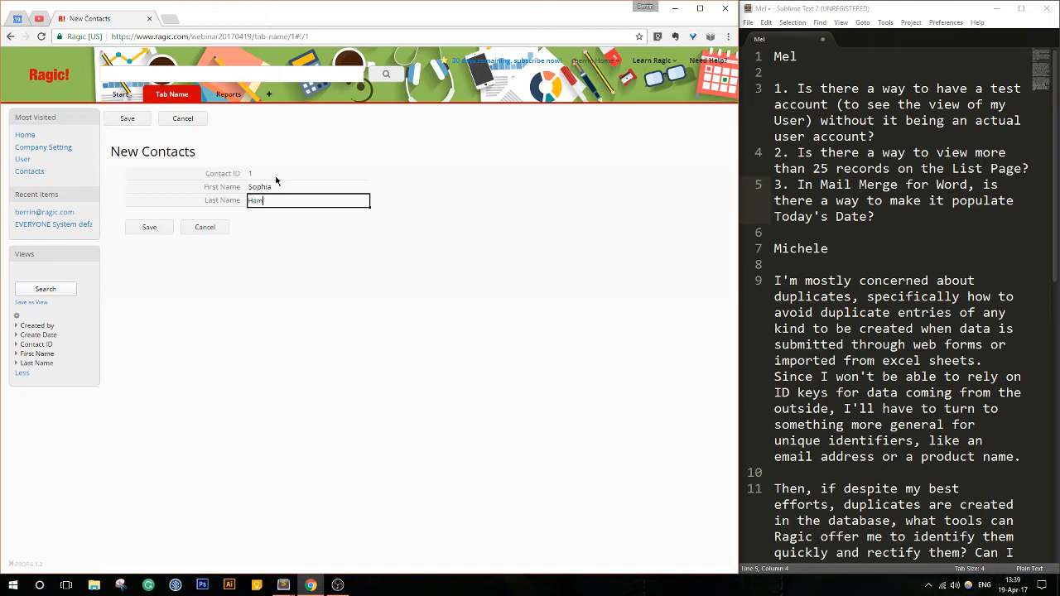
pyautogui.press('Return')
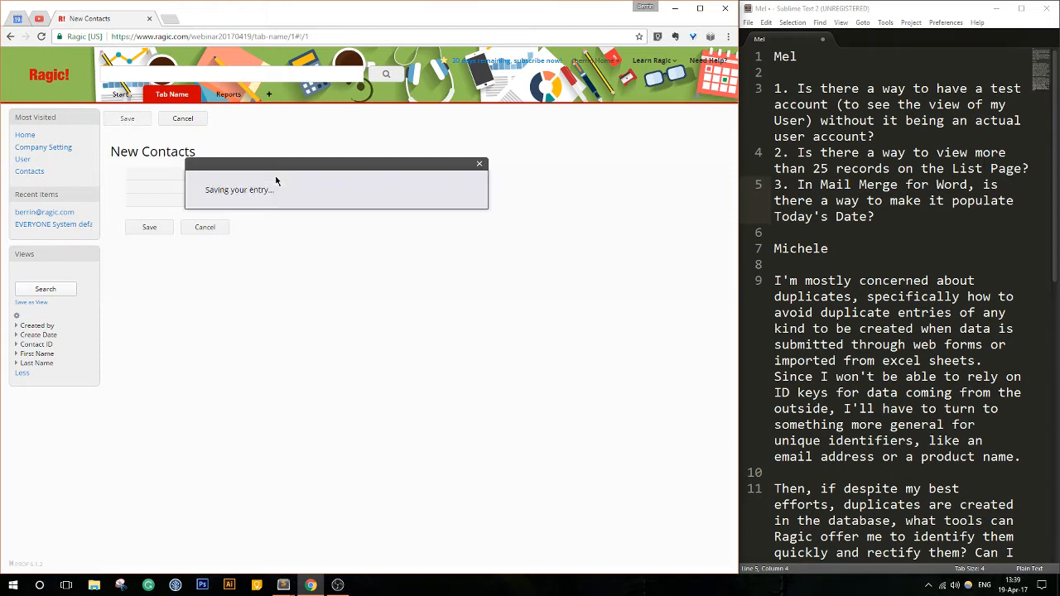
# - Add a second contact with Contact ID 2 and the contact's first and last name, and save it
pyautogui.click(176, 119)
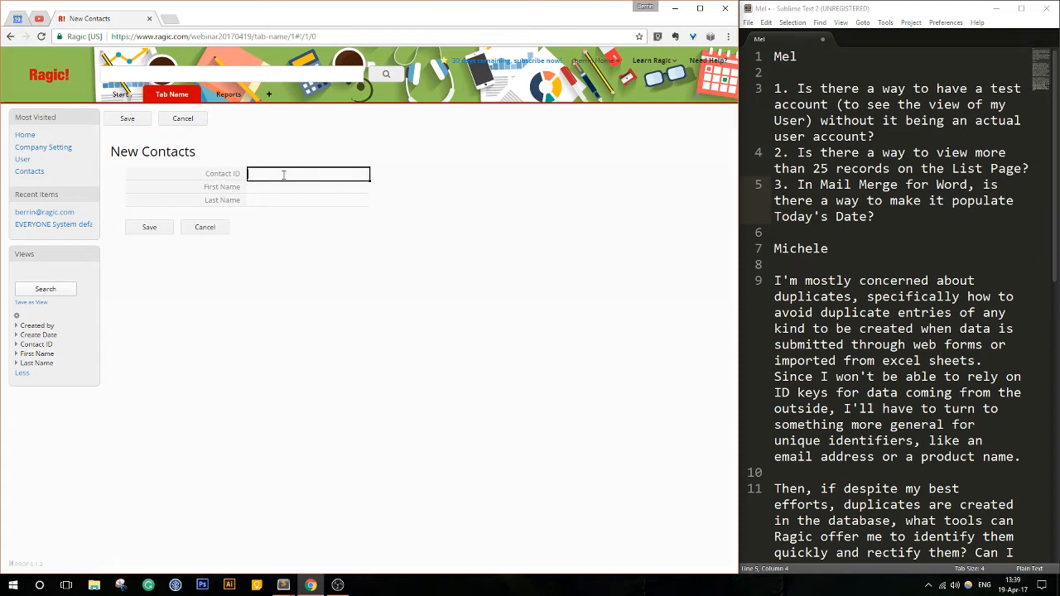
pyautogui.click(277, 190)
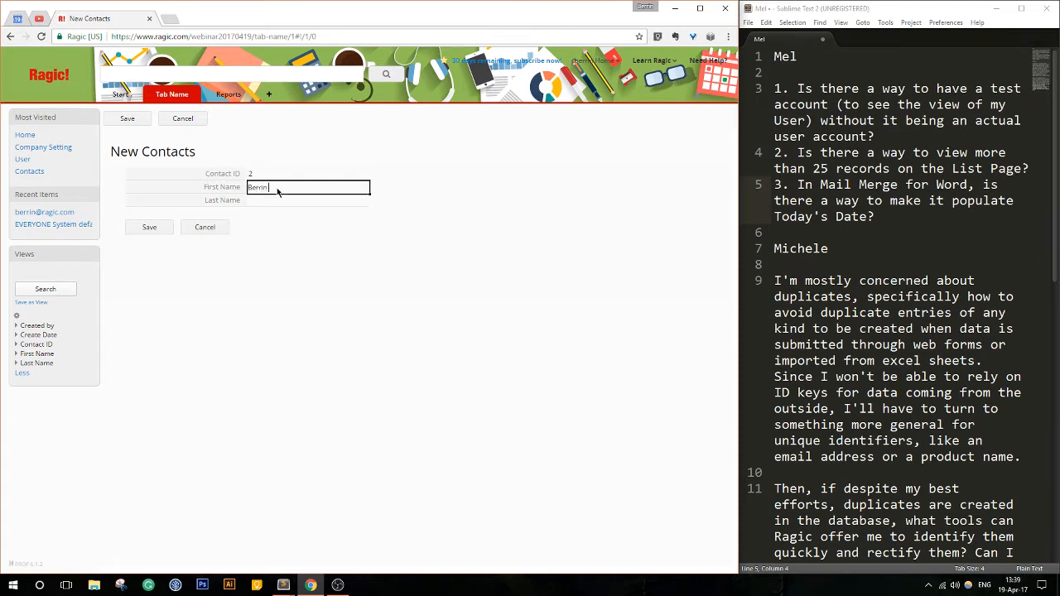
pyautogui.press('Tab')
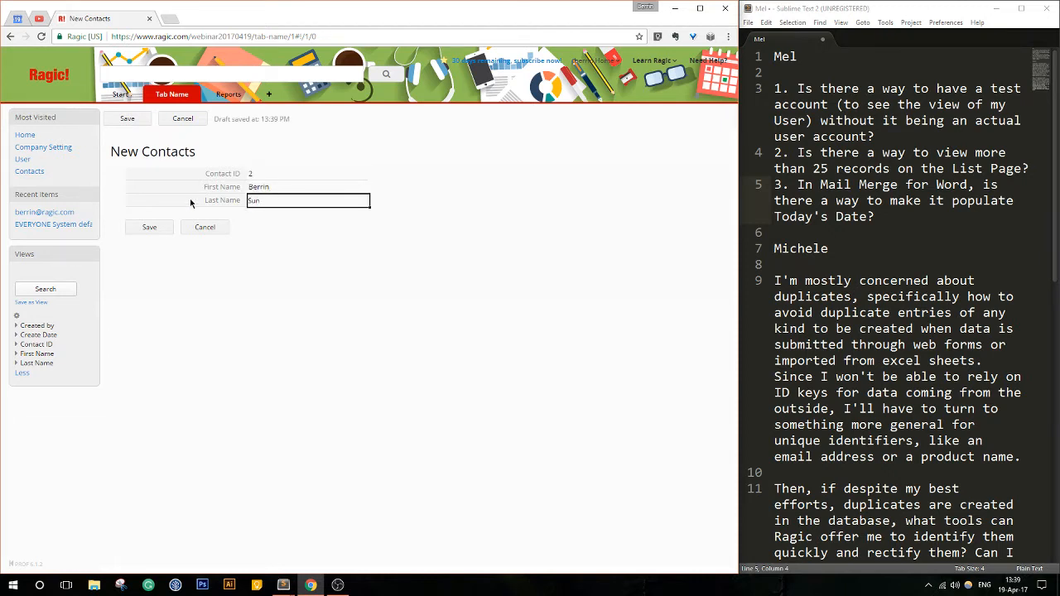
pyautogui.click(153, 226)
# - Add a third contact with Contact ID 3 and the contact's first and last name, and save it
pyautogui.click(172, 118)
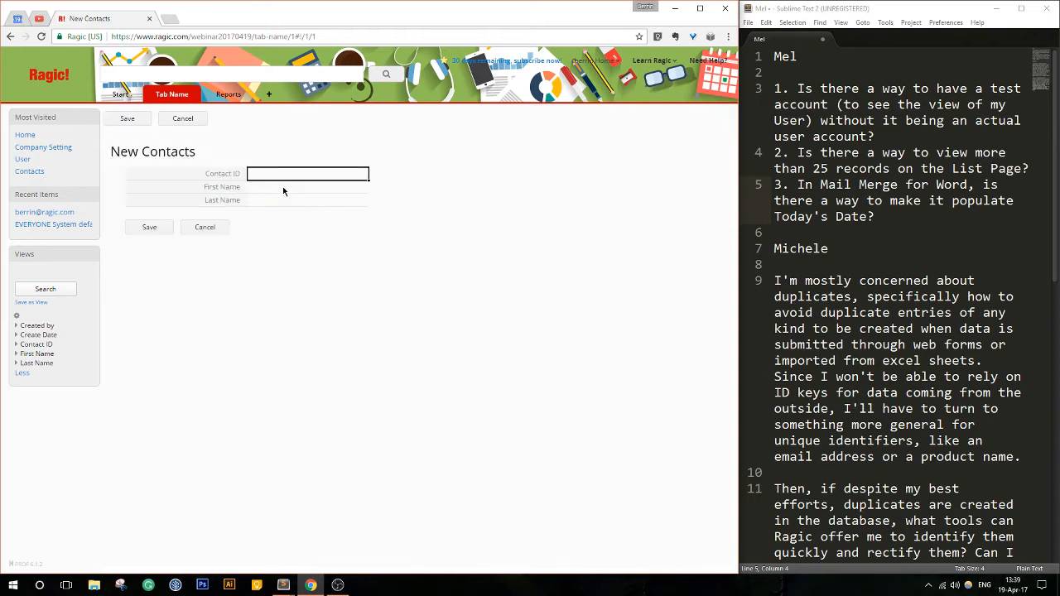
pyautogui.write('3')
pyautogui.click(282, 189)
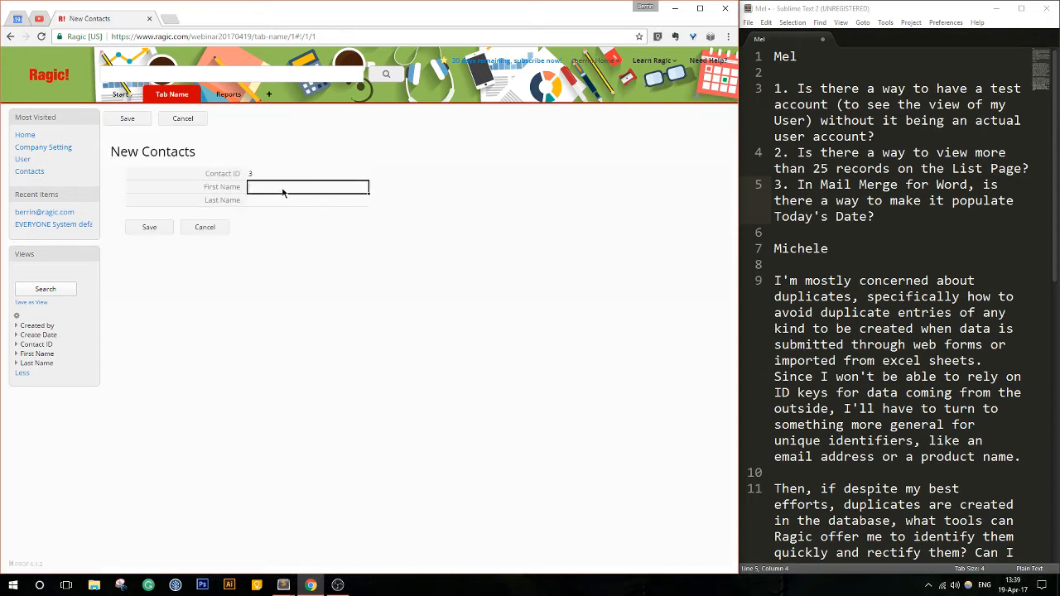
pyautogui.press('Tab')
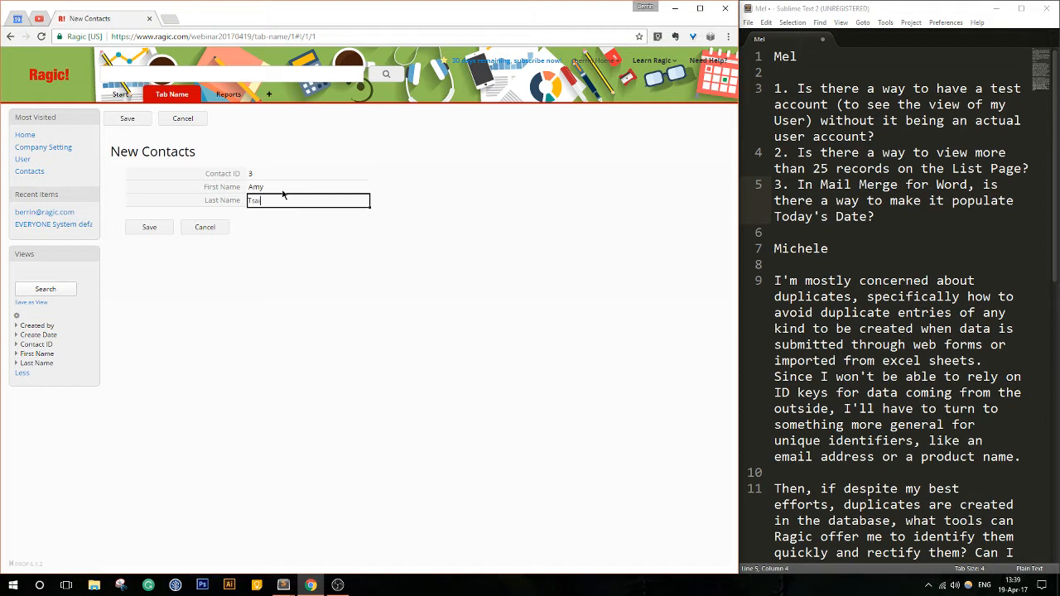
pyautogui.click(147, 227)
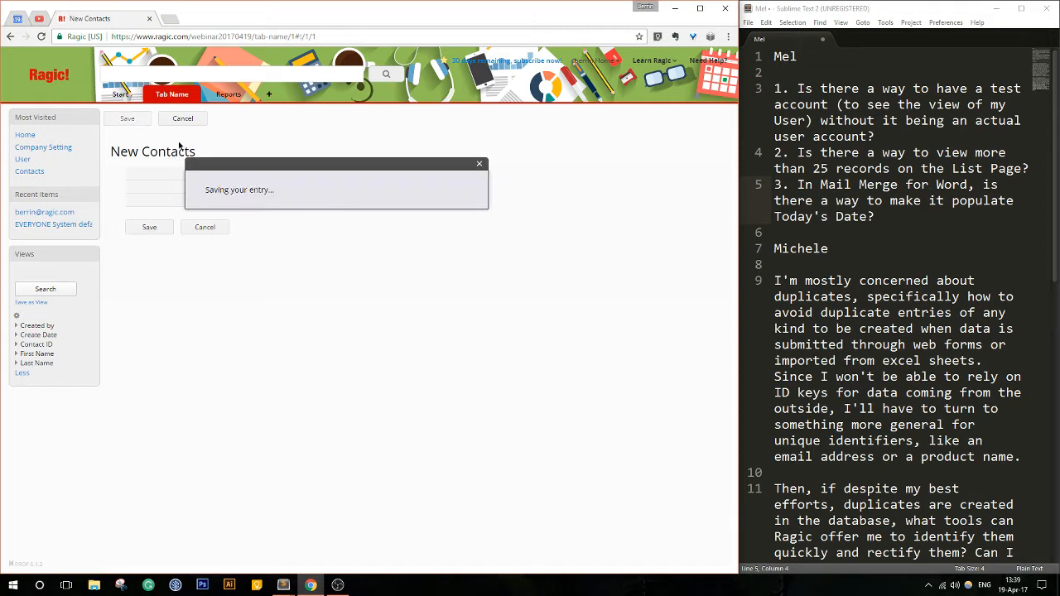
# - Add a fourth contact with Contact ID 4 and the contact's first and last name, and save it
pyautogui.click(171, 120)
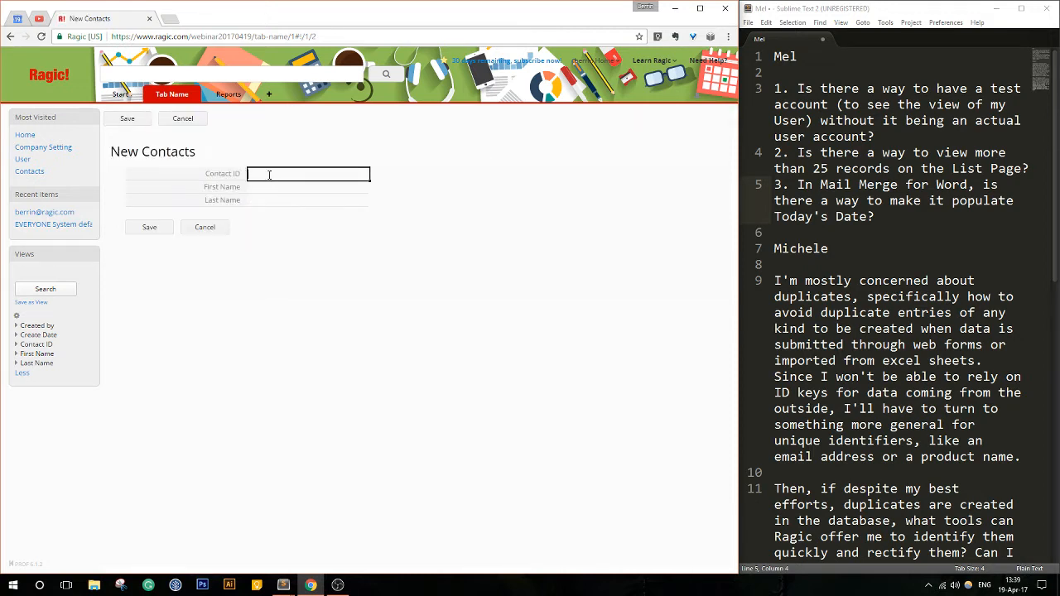
pyautogui.write('4')
pyautogui.click(278, 186)
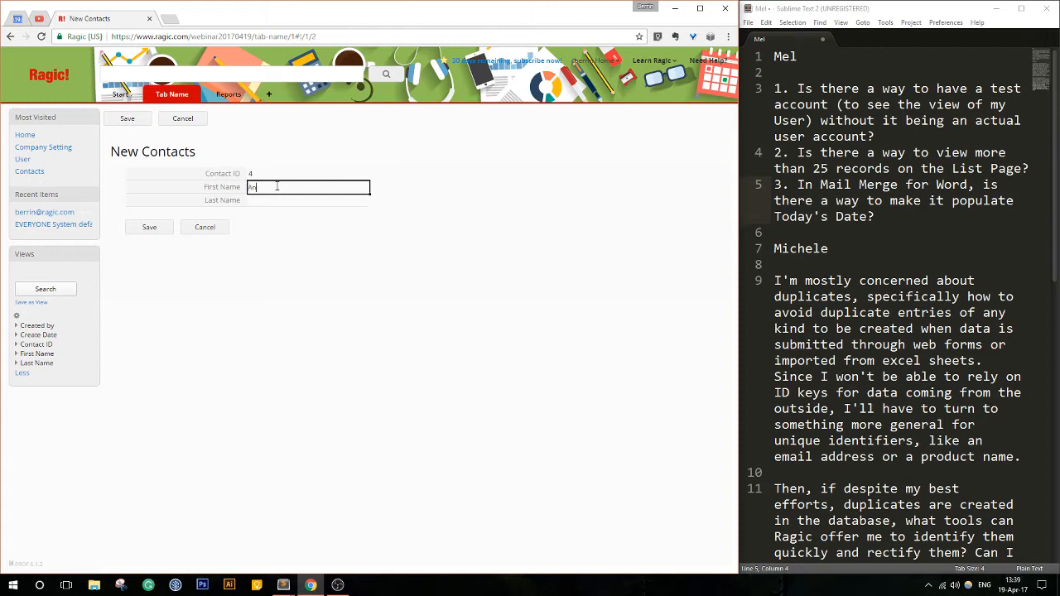
pyautogui.press('Tab')
pyautogui.write('Wang')
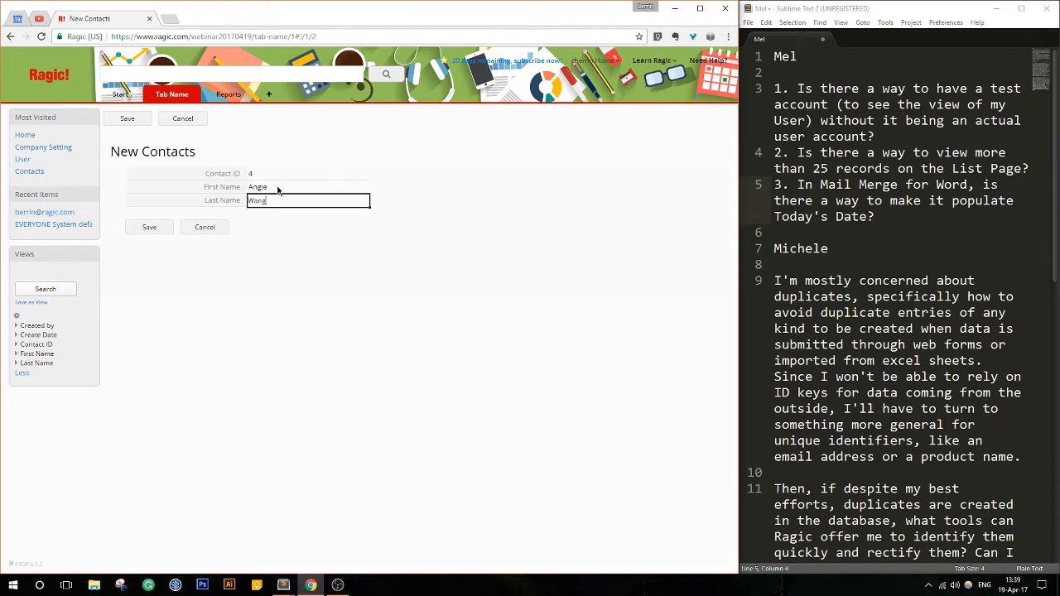
pyautogui.click(149, 227)
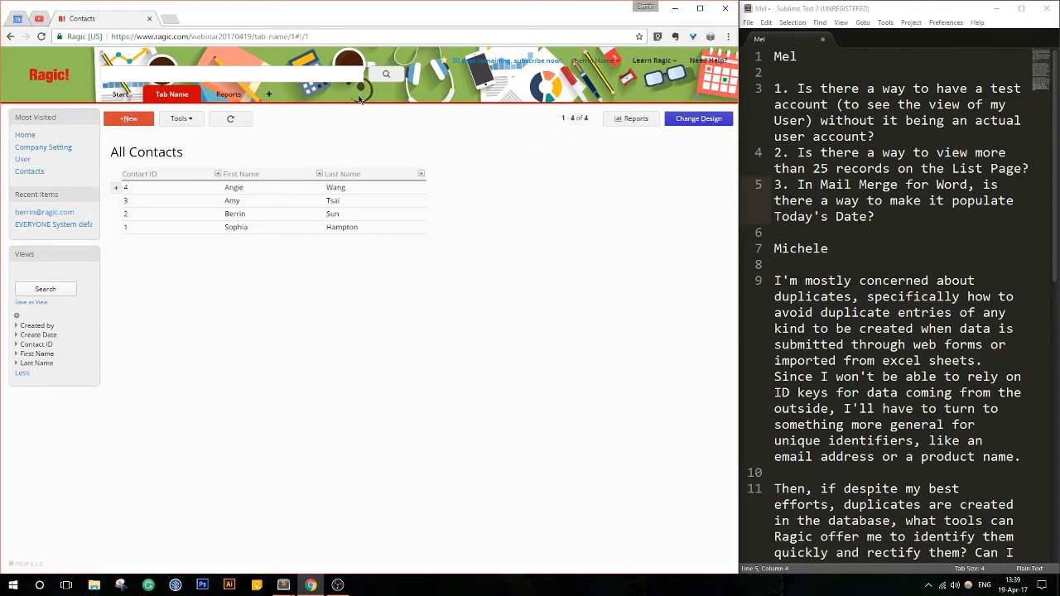
# - Open the Ragic database qa20131226 in a new browser tab and open its Customers sheet under Order & Billing
pyautogui.click(169, 20)
pyautogui.write('qa')
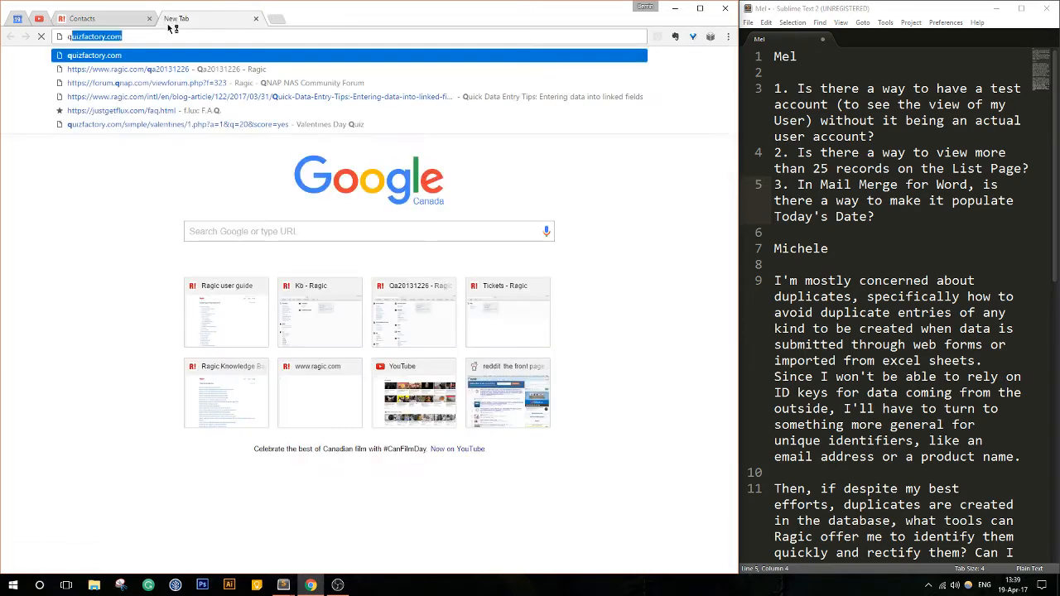
pyautogui.click(186, 69)
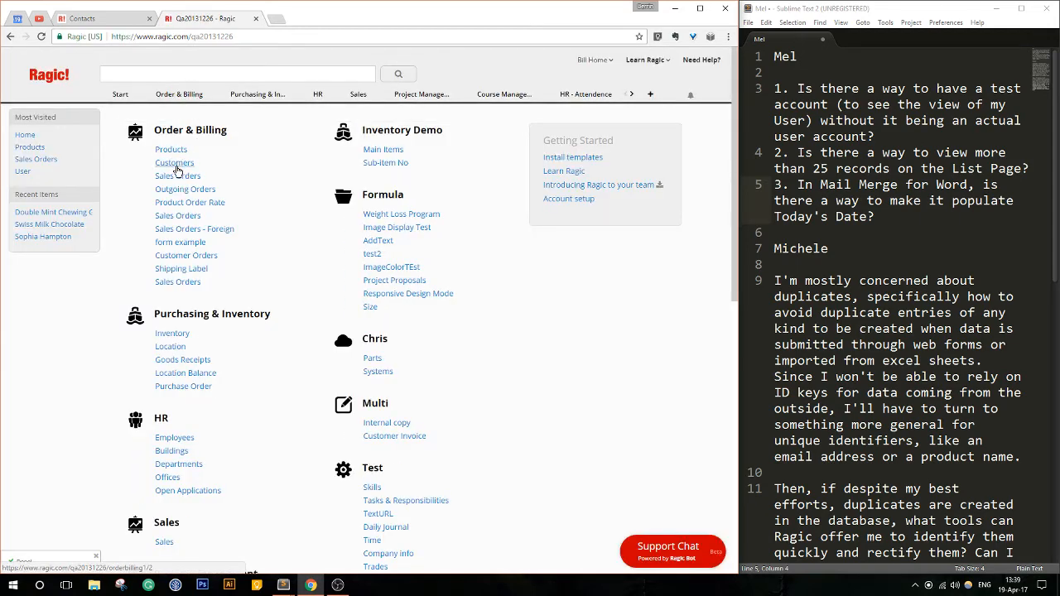
pyautogui.click(176, 165)
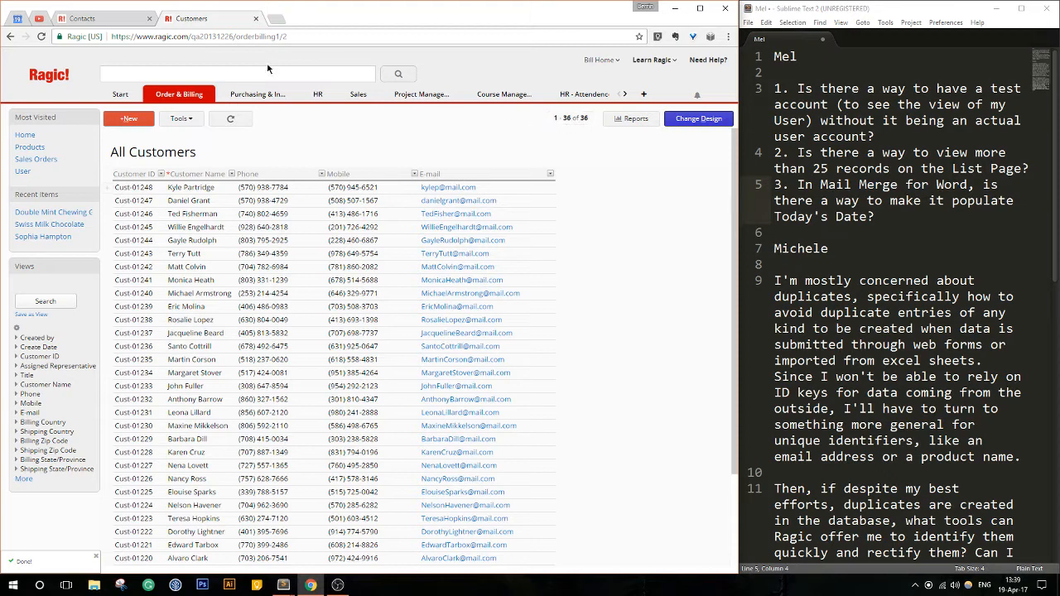
# - Set the Customers list to show 25 rows per page and go to its next page
pyautogui.click(570, 118)
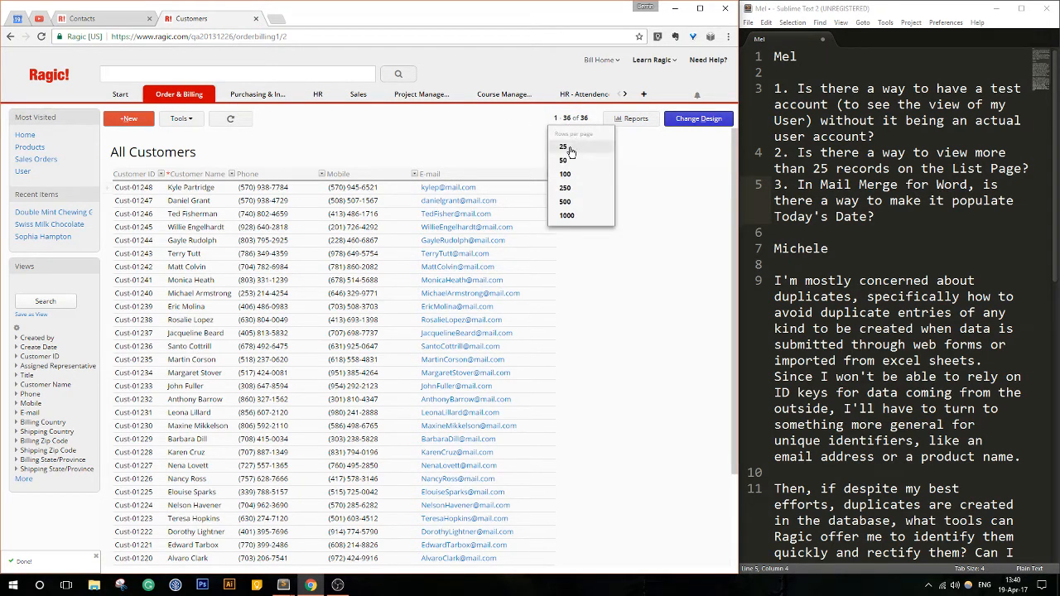
pyautogui.click(567, 149)
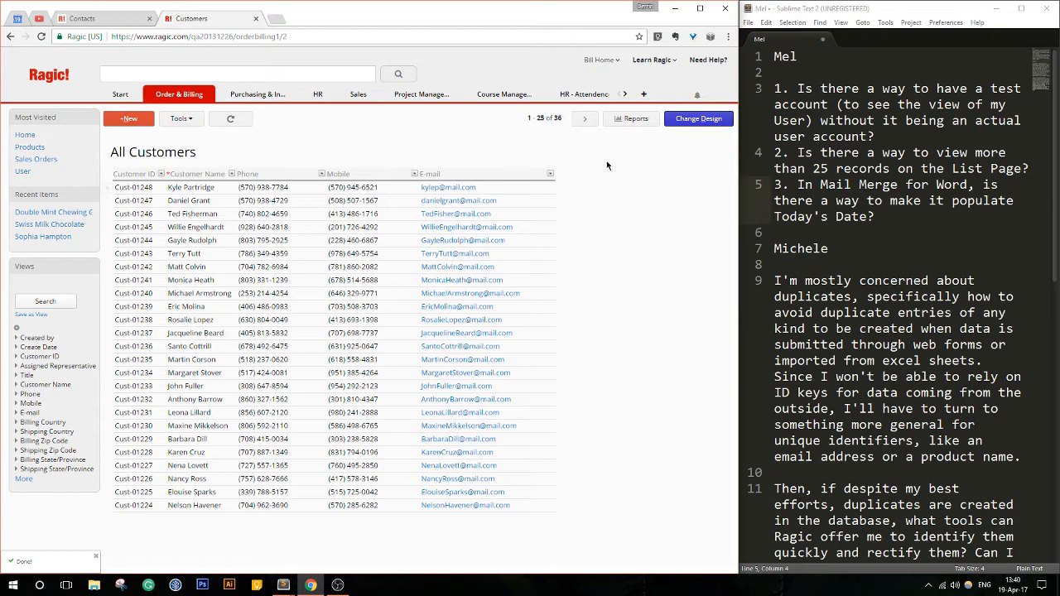
pyautogui.click(585, 119)
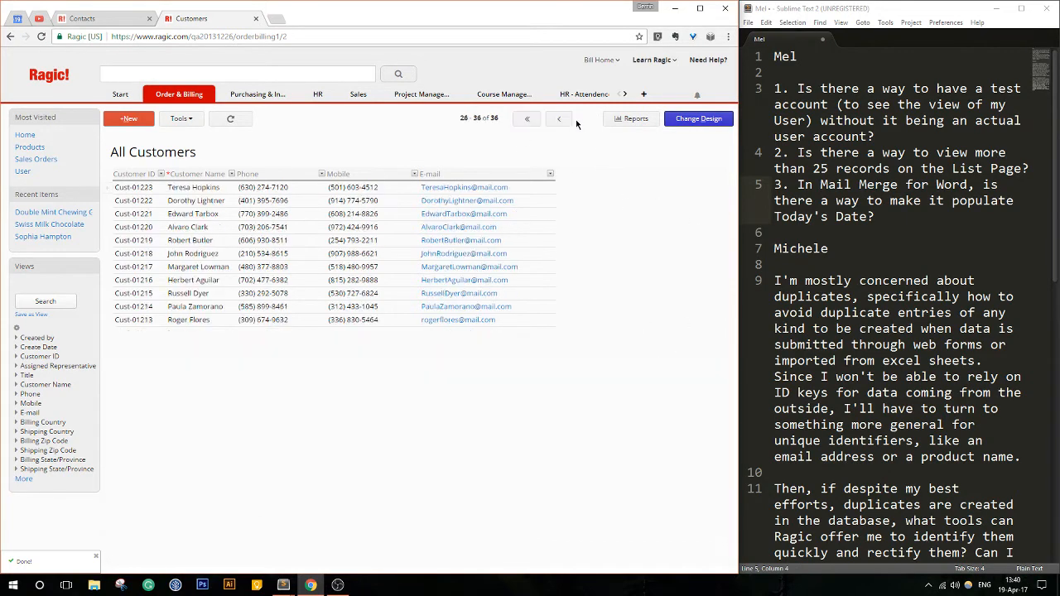
# - Return to the first page of the Customers list and set it to show 1000 rows per page
pyautogui.click(555, 120)
pyautogui.click(585, 118)
pyautogui.click(530, 119)
pyautogui.click(551, 119)
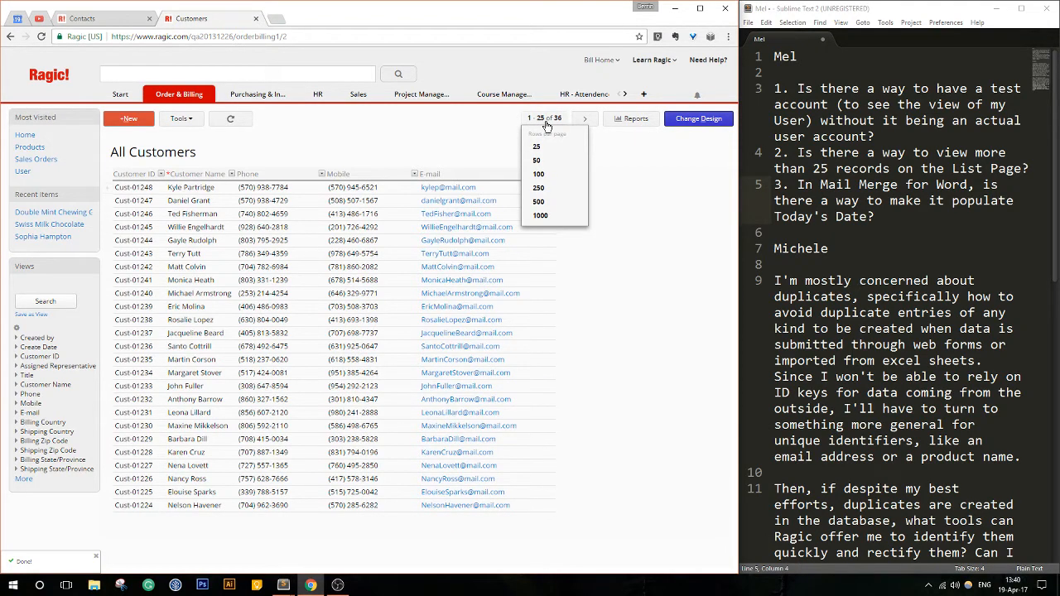
pyautogui.click(551, 216)
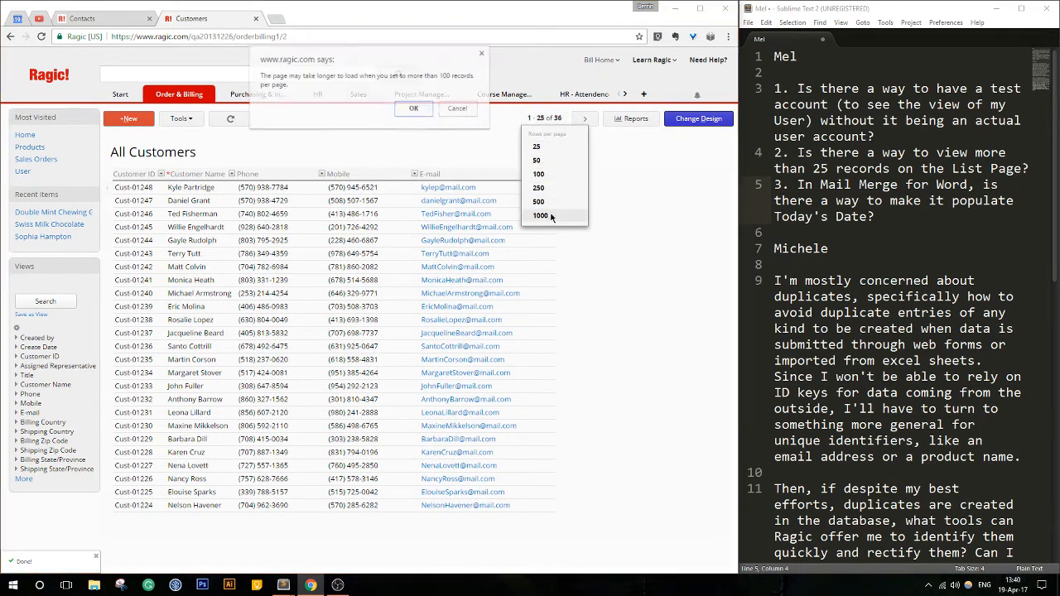
pyautogui.click(423, 110)
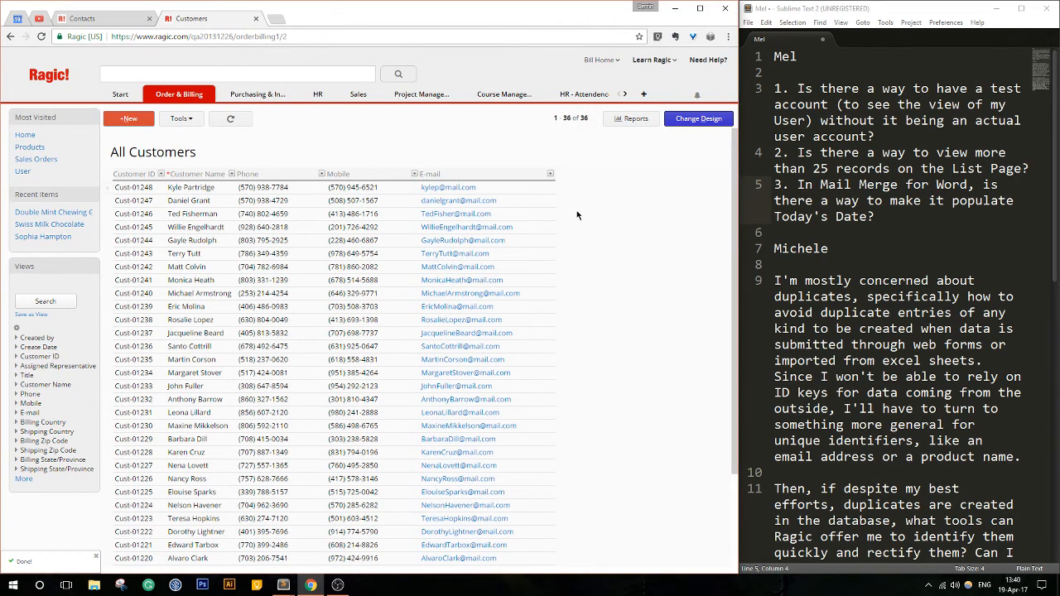
pyautogui.scroll(-2, 577, 218)
pyautogui.scroll(2, 578, 219)
# - Set the Customers list back to 25 rows per page
pyautogui.click(561, 118)
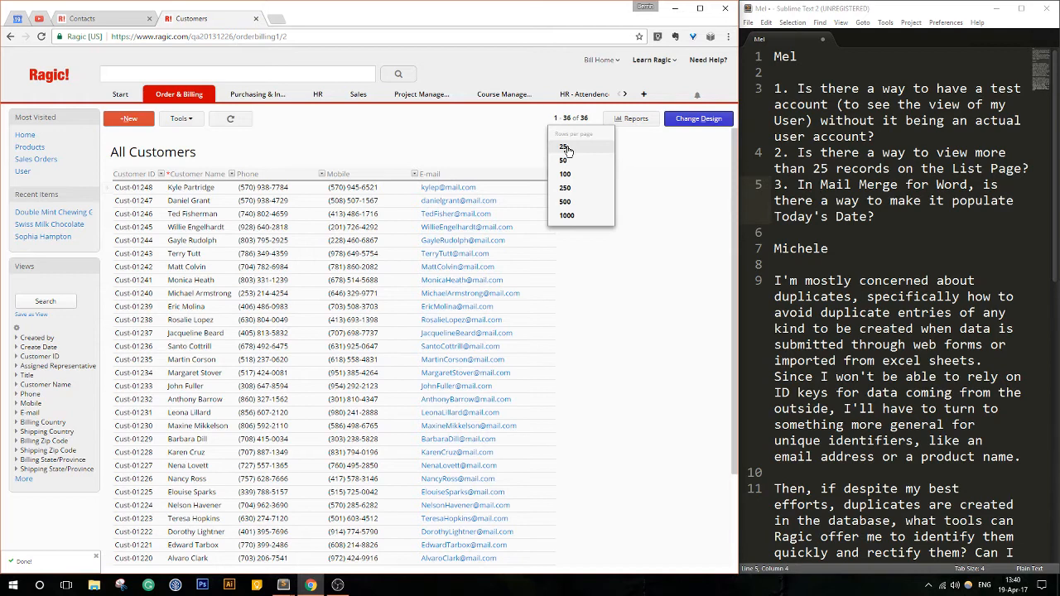
pyautogui.click(564, 148)
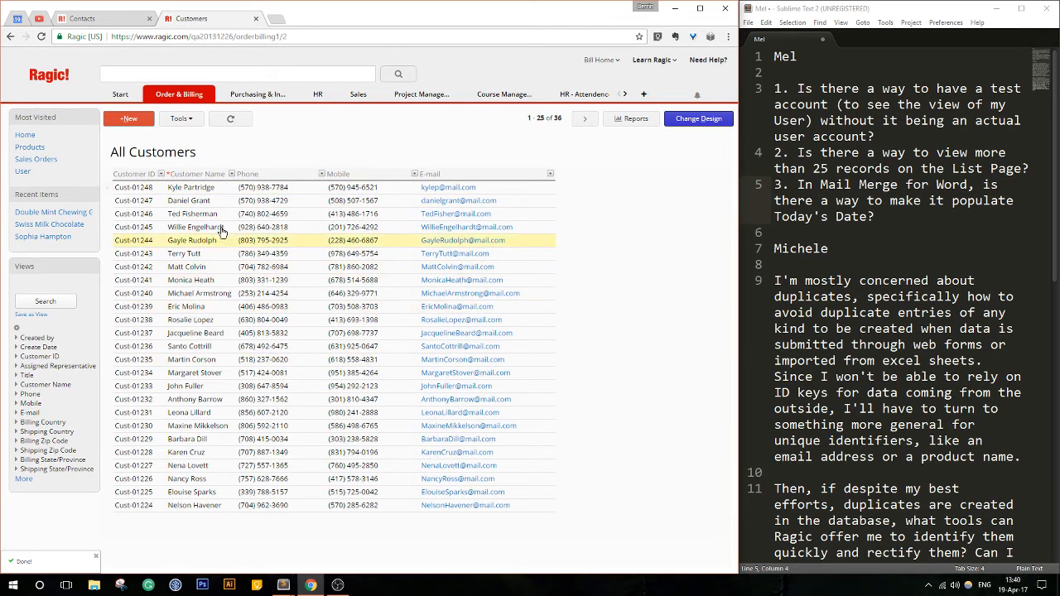
# - View the form pages of the first customer and the thirteenth customer, returning to the Customers listing each time
pyautogui.click(219, 187)
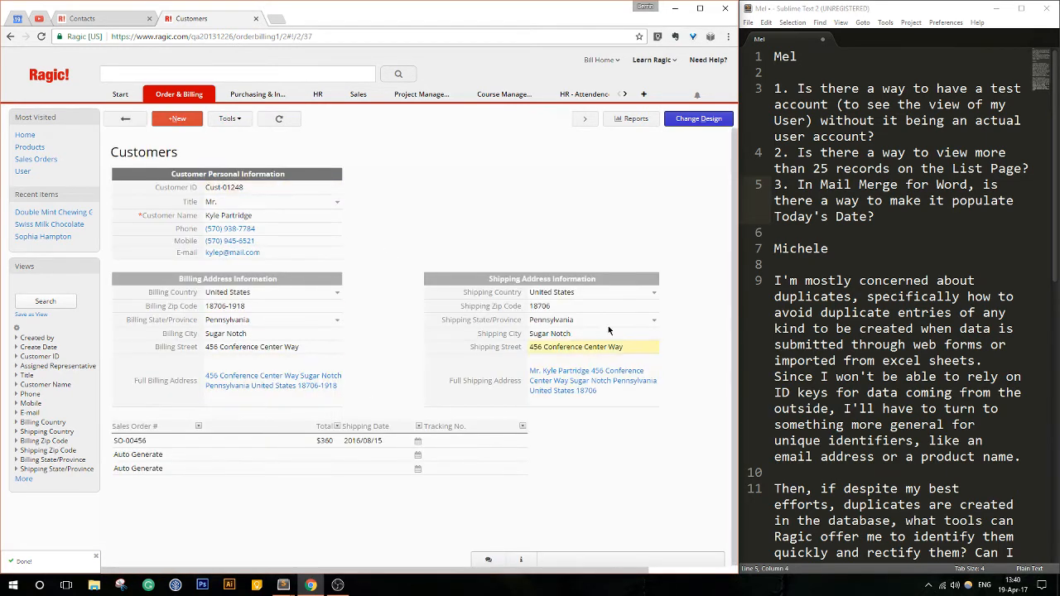
pyautogui.click(125, 119)
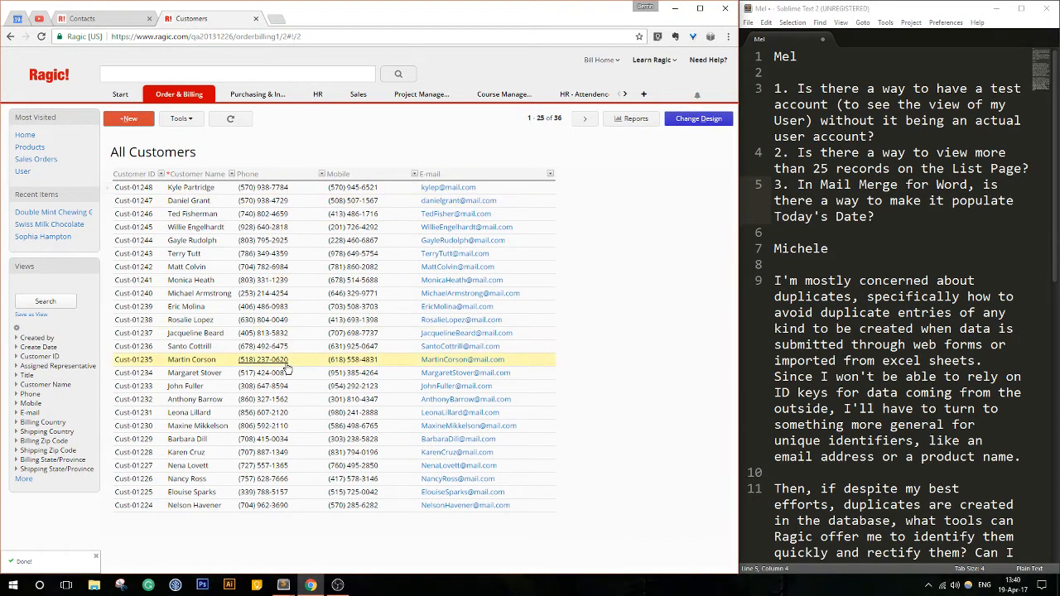
pyautogui.click(265, 347)
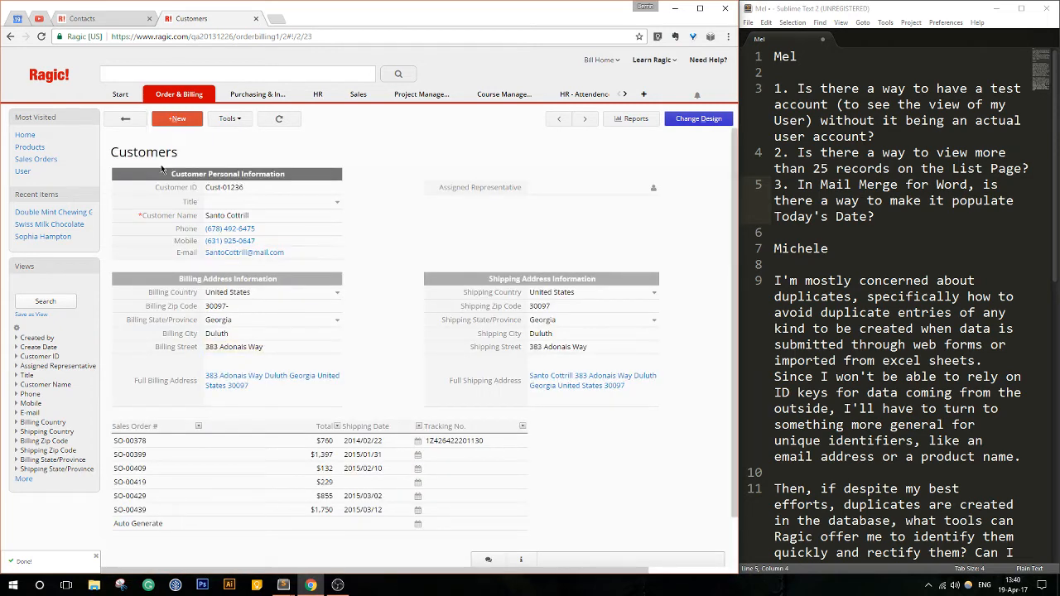
pyautogui.click(124, 121)
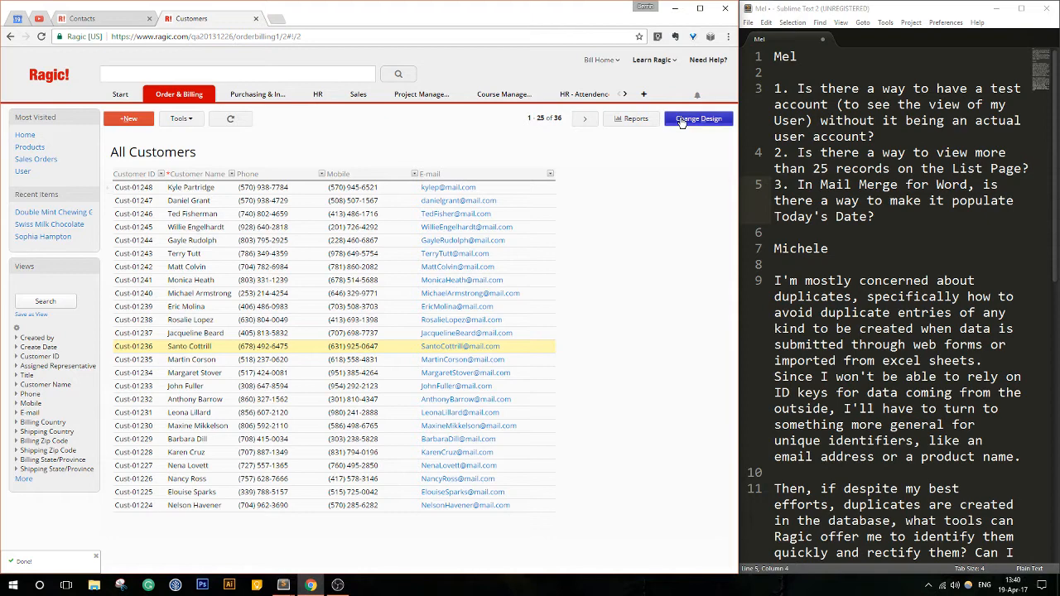
# - Open the design of the Customers listing page and remove the Phone field from its listing page fields
pyautogui.click(682, 120)
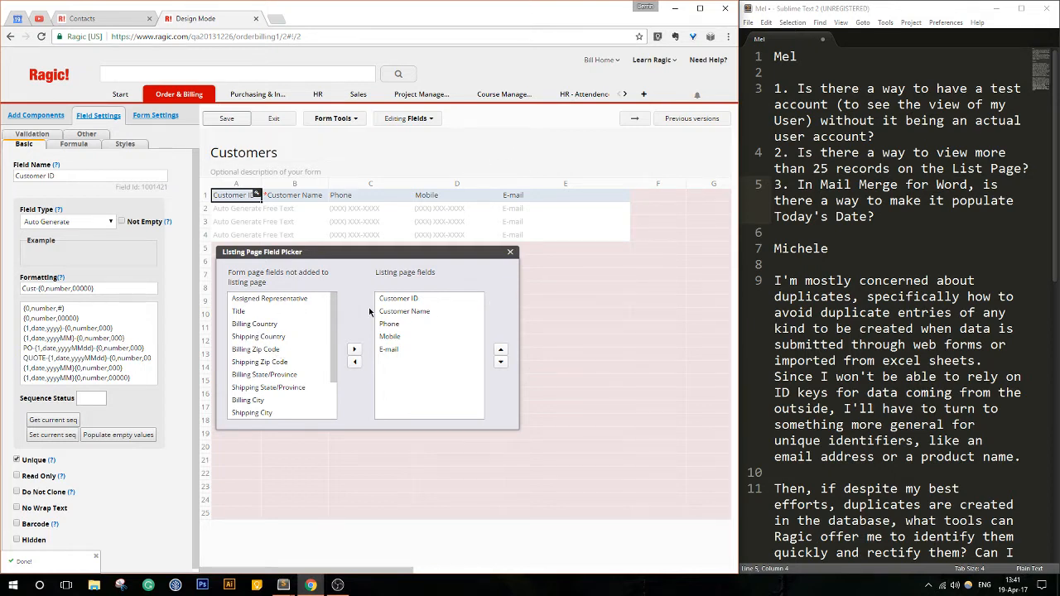
pyautogui.scroll(-3, 323, 365)
pyautogui.scroll(3, 323, 365)
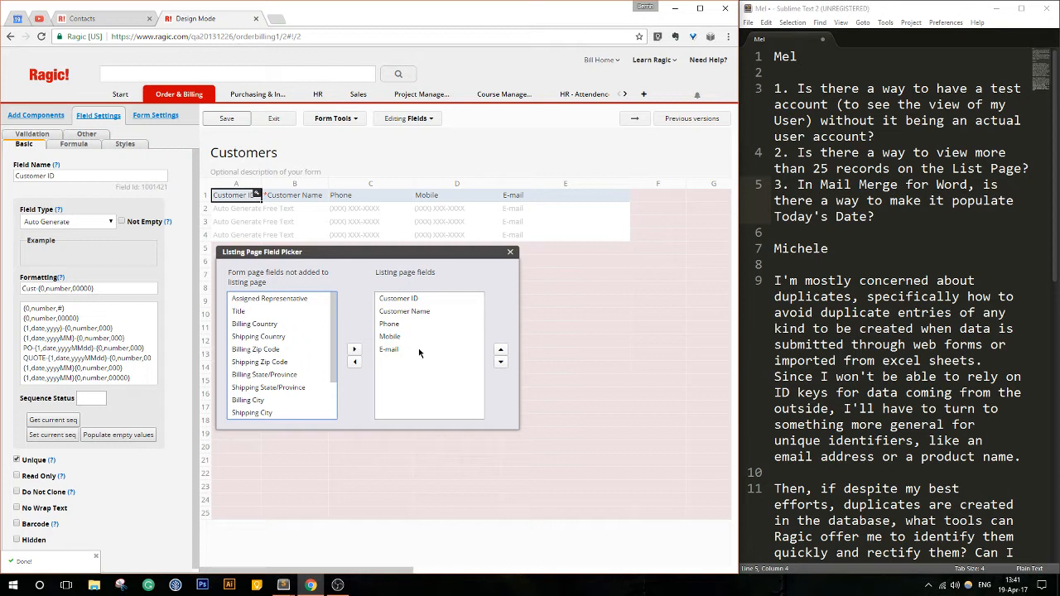
pyautogui.click(411, 326)
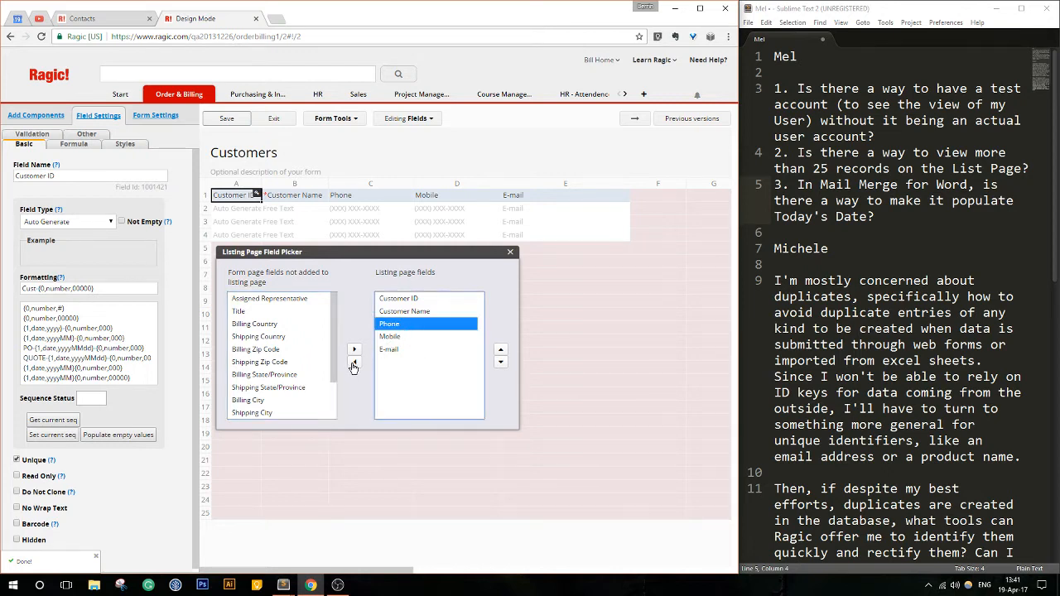
pyautogui.click(354, 362)
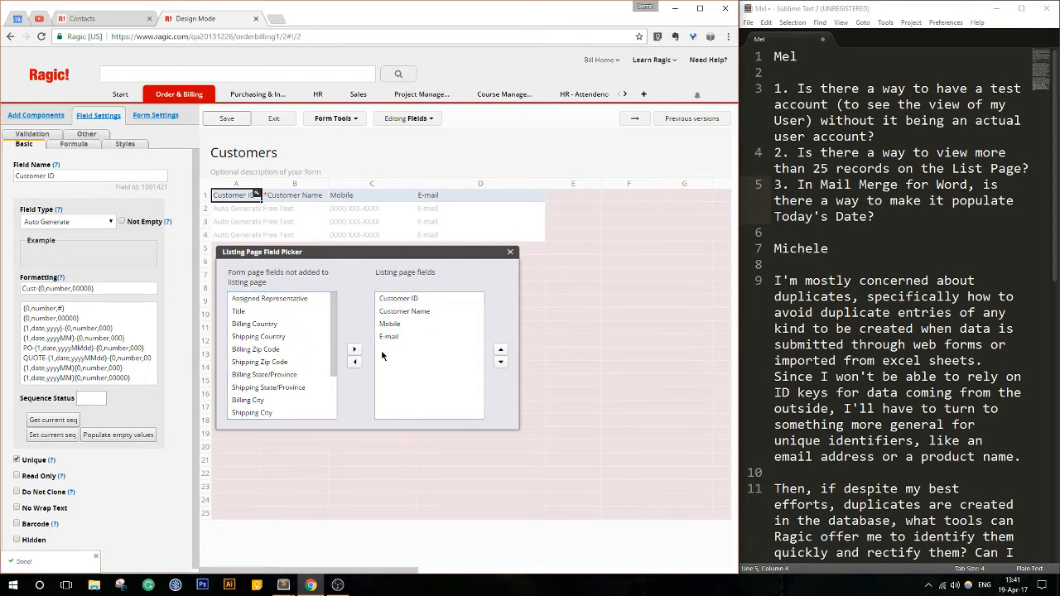
# - Add the Phone field back to the listing page fields and remove it again
pyautogui.click(393, 325)
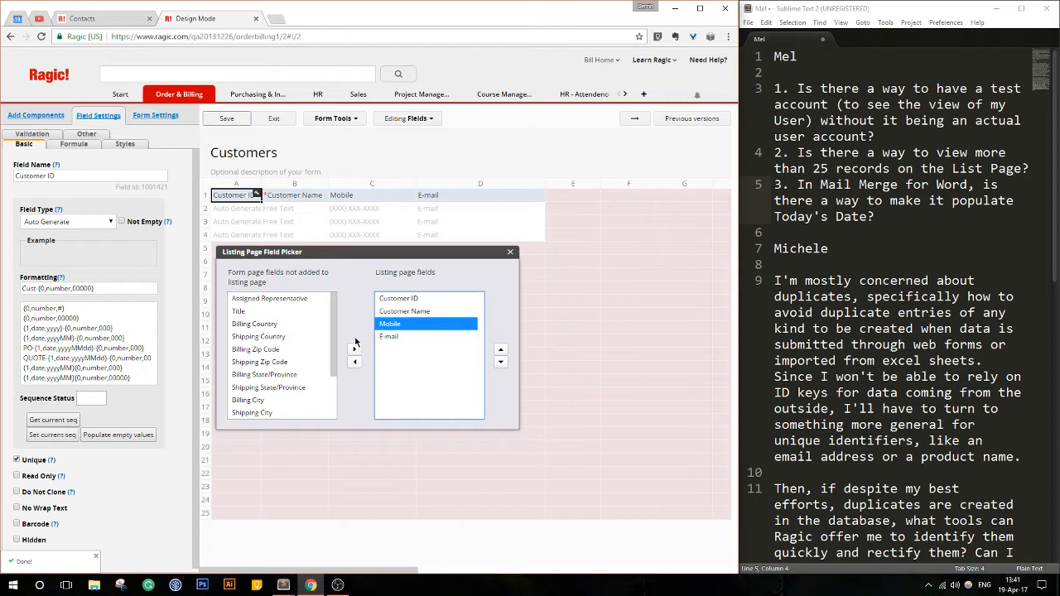
pyautogui.moveTo(334, 343); pyautogui.dragTo(334, 386)
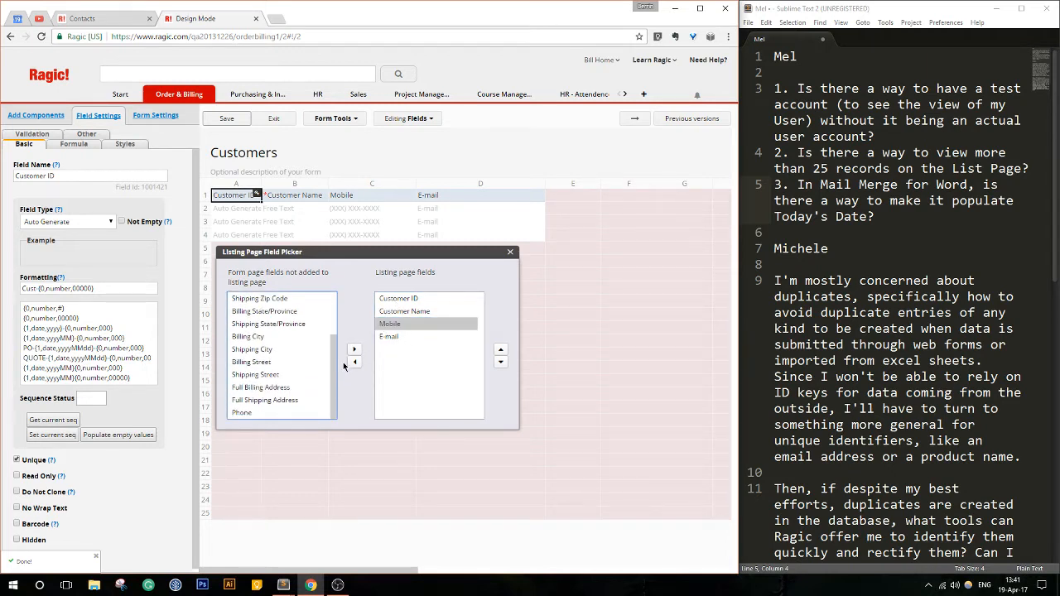
pyautogui.click(259, 411)
pyautogui.click(354, 348)
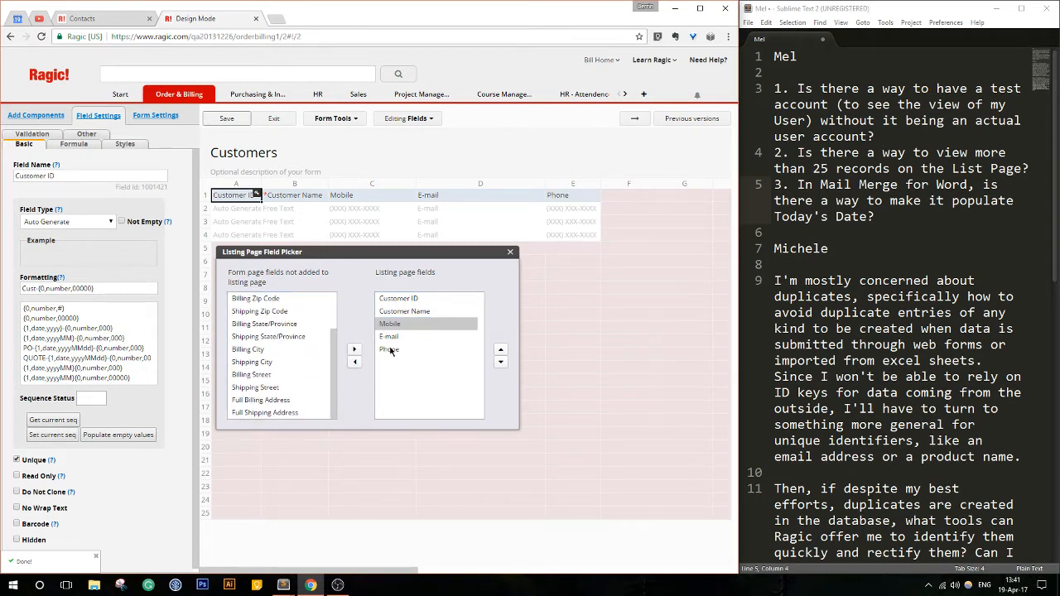
pyautogui.click(390, 350)
pyautogui.click(355, 362)
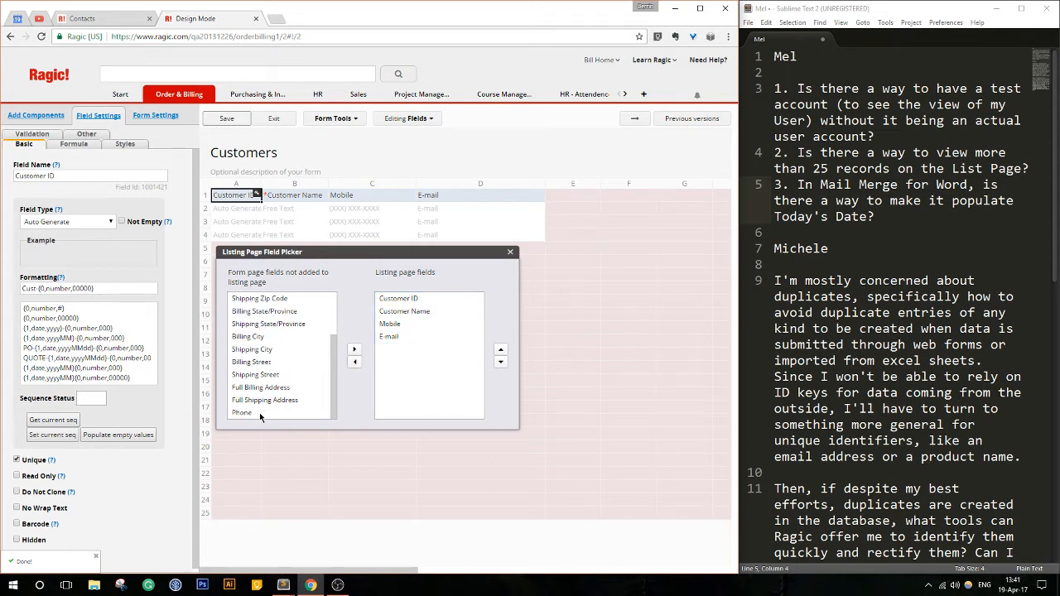
# - Save the Customers listing page design and leave design mode
pyautogui.scroll(1, 336, 354)
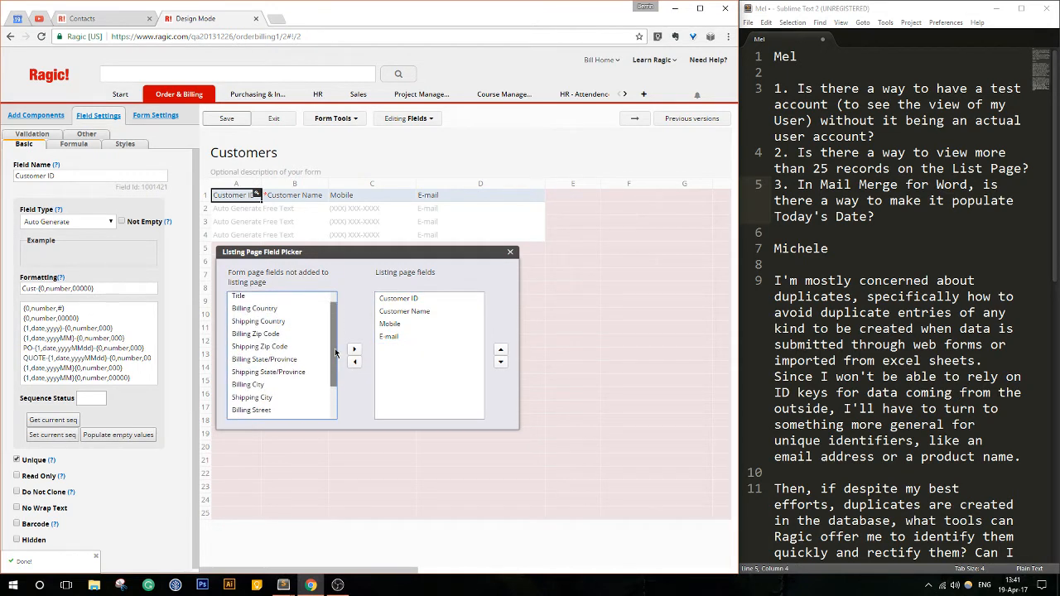
pyautogui.scroll(1, 336, 353)
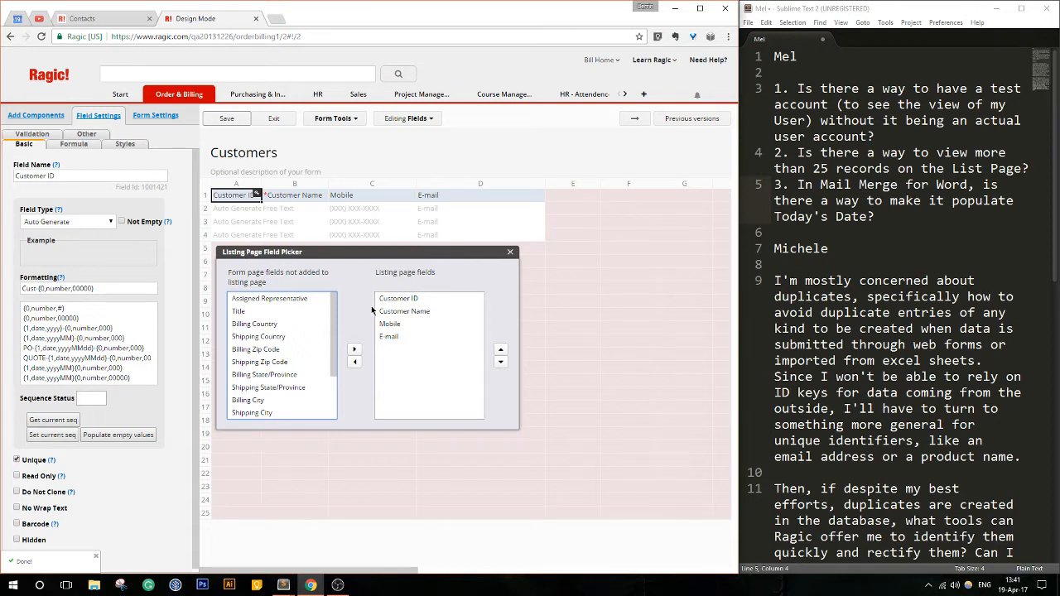
pyautogui.click(230, 123)
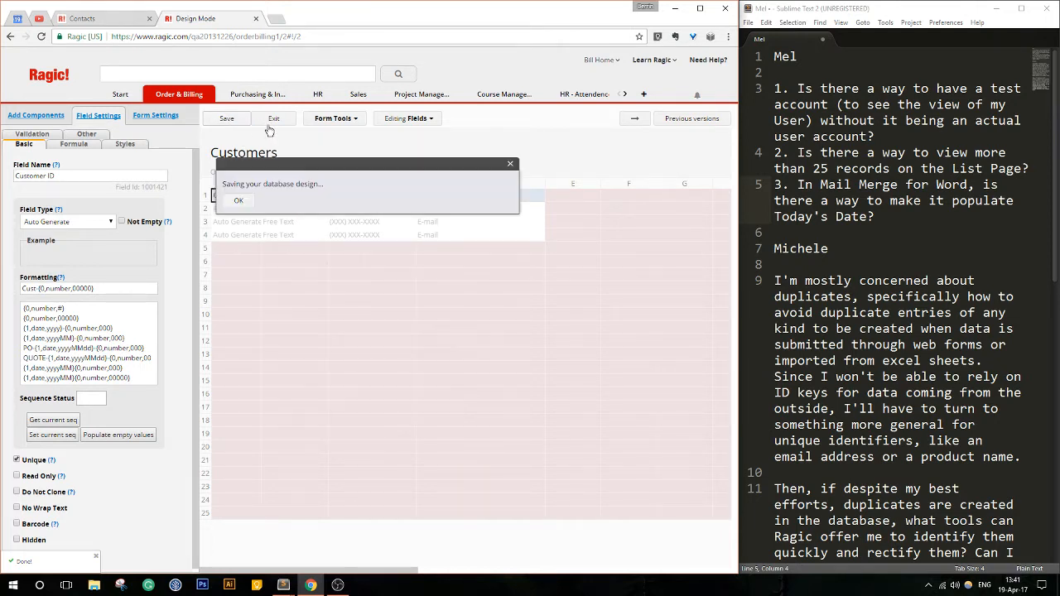
pyautogui.click(275, 121)
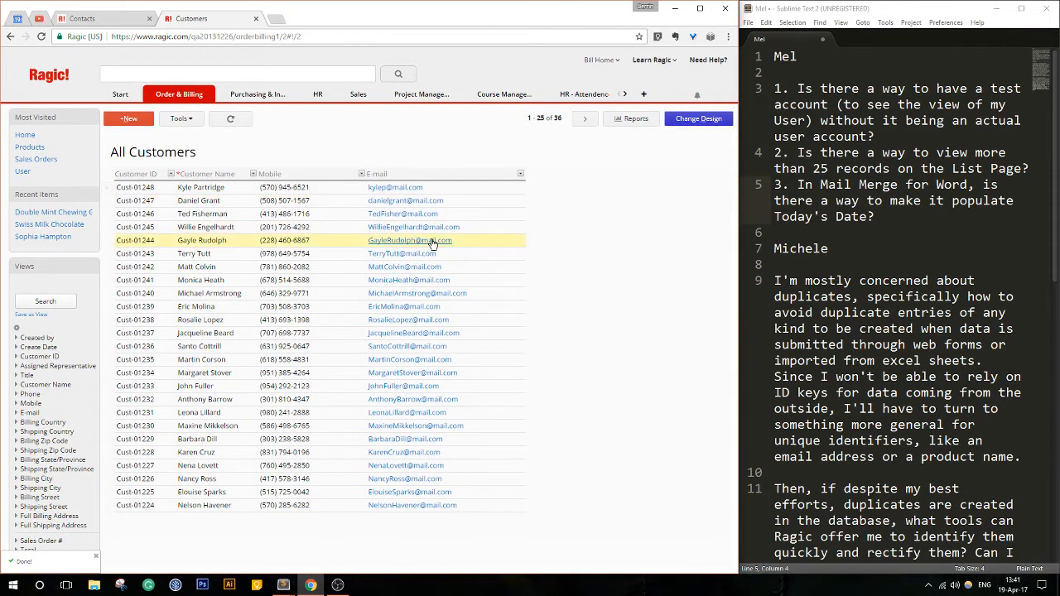
# - Reopen the listing page design, rename the Mobile field header to Cell, and save the design
pyautogui.click(692, 120)
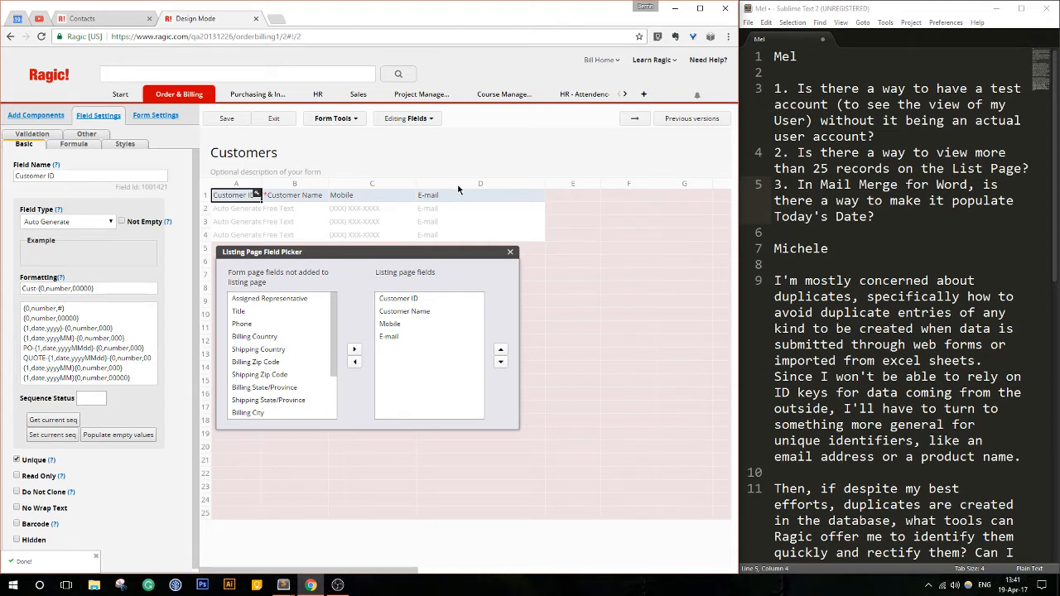
pyautogui.click(373, 196)
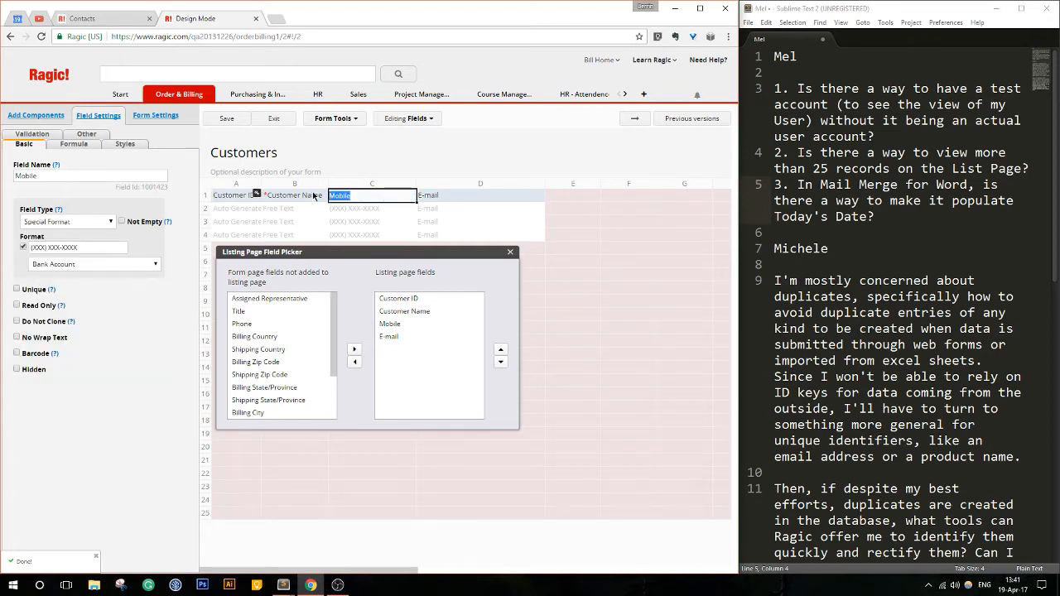
pyautogui.write('Cell')
pyautogui.click(233, 120)
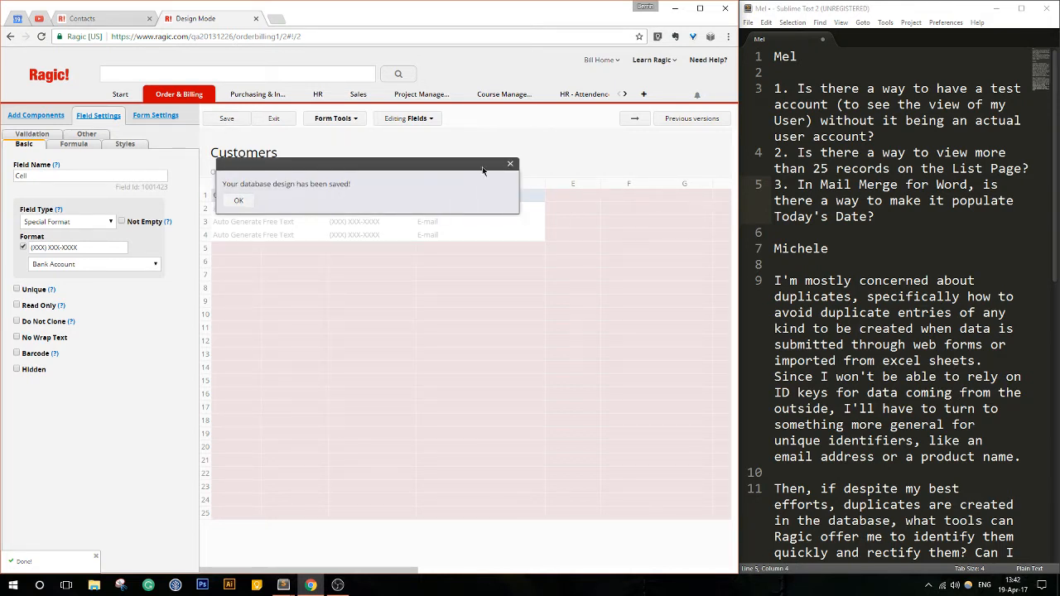
# - Check the name of the Mobile field in the form page design, and exit back to the Customers listing
pyautogui.click(636, 120)
pyautogui.click(228, 264)
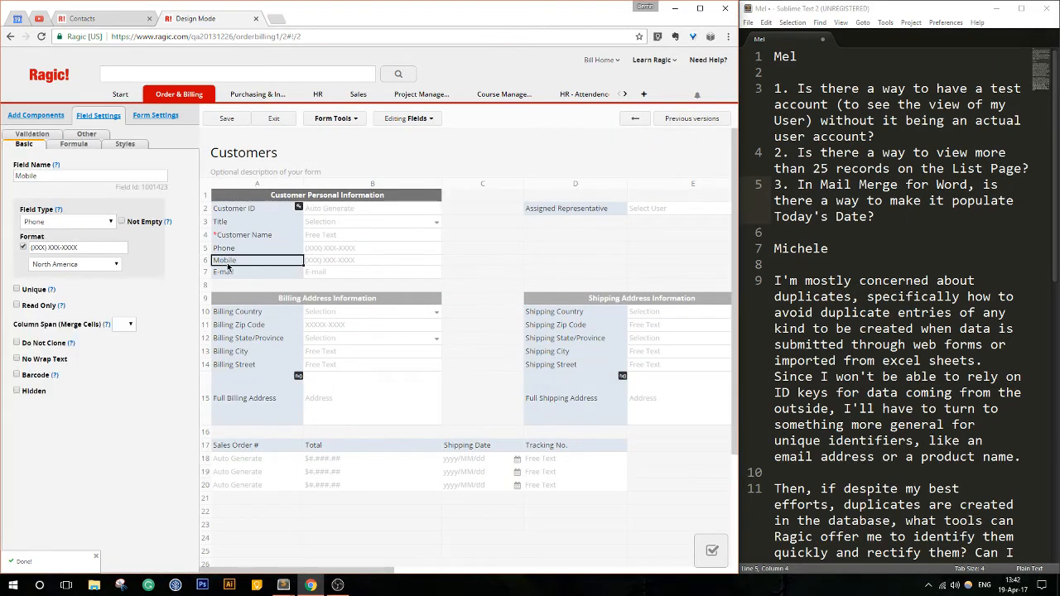
pyautogui.click(275, 120)
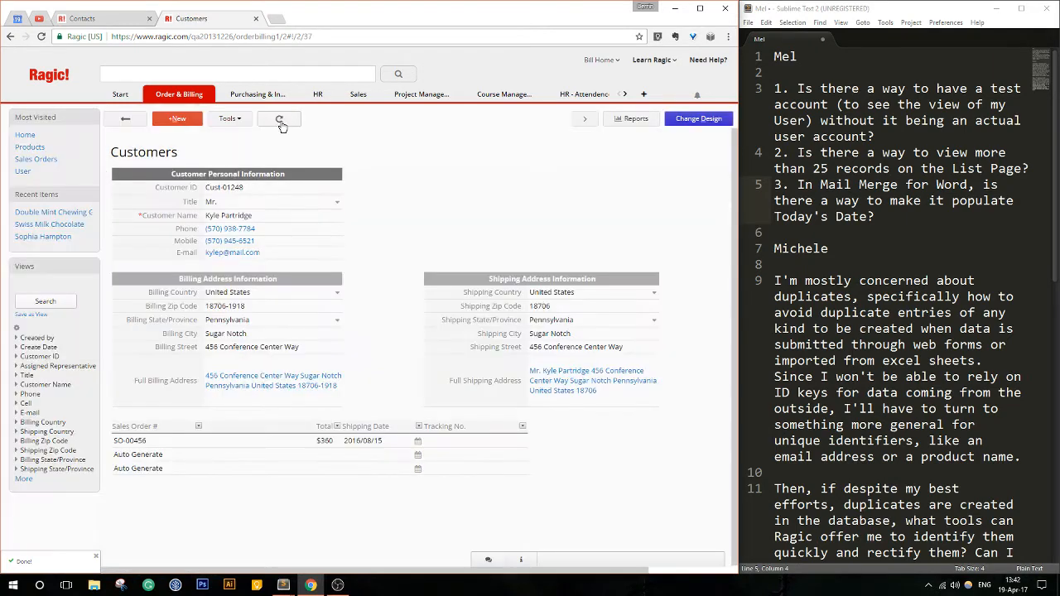
pyautogui.click(117, 123)
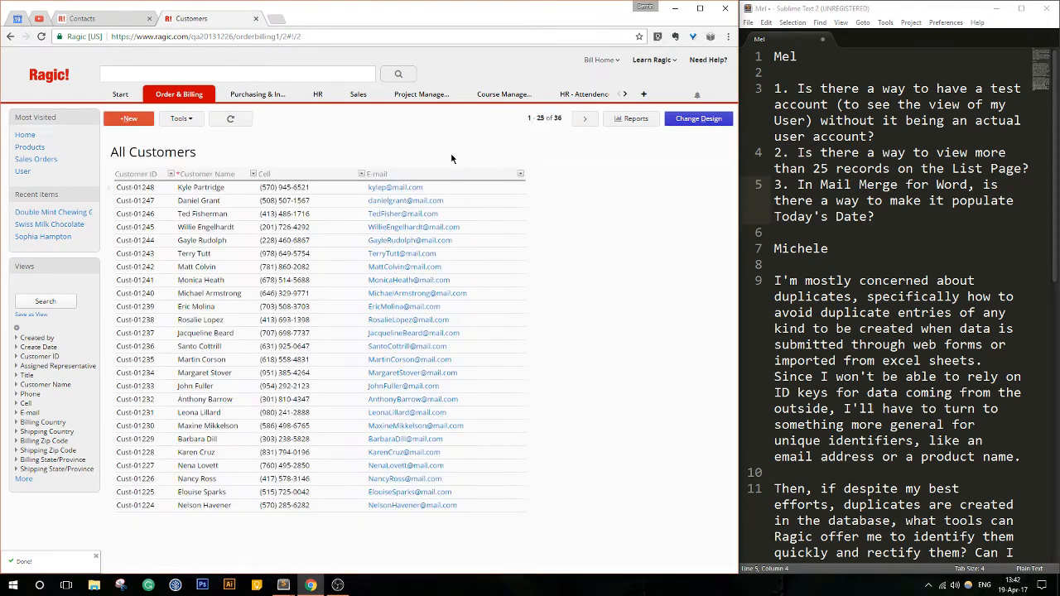
# - Widen the Customer ID column slightly in the listing page design, save it and leave design mode
pyautogui.click(693, 119)
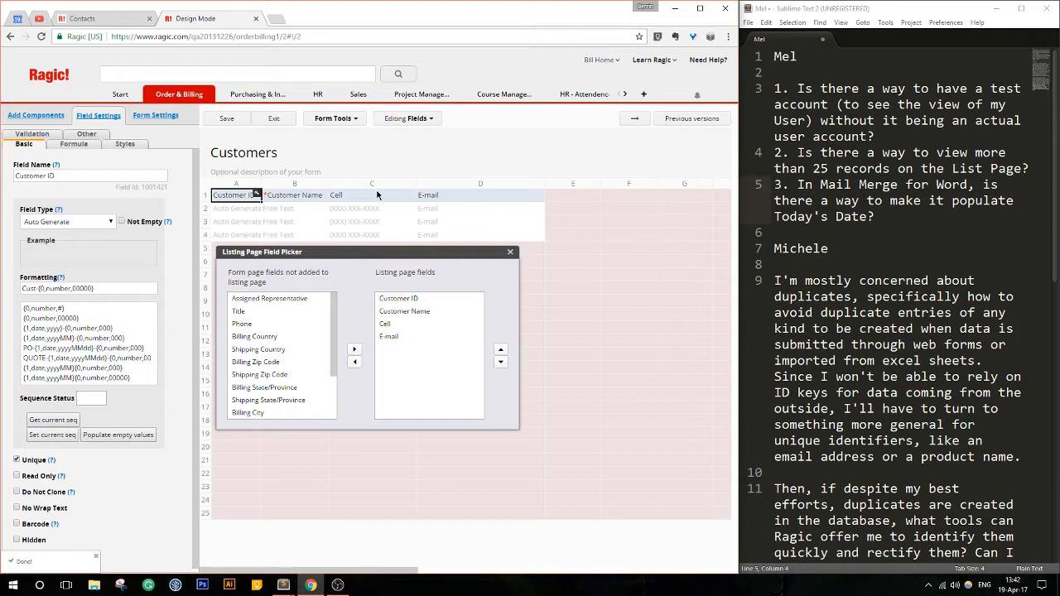
pyautogui.moveTo(262, 195); pyautogui.dragTo(276, 195)
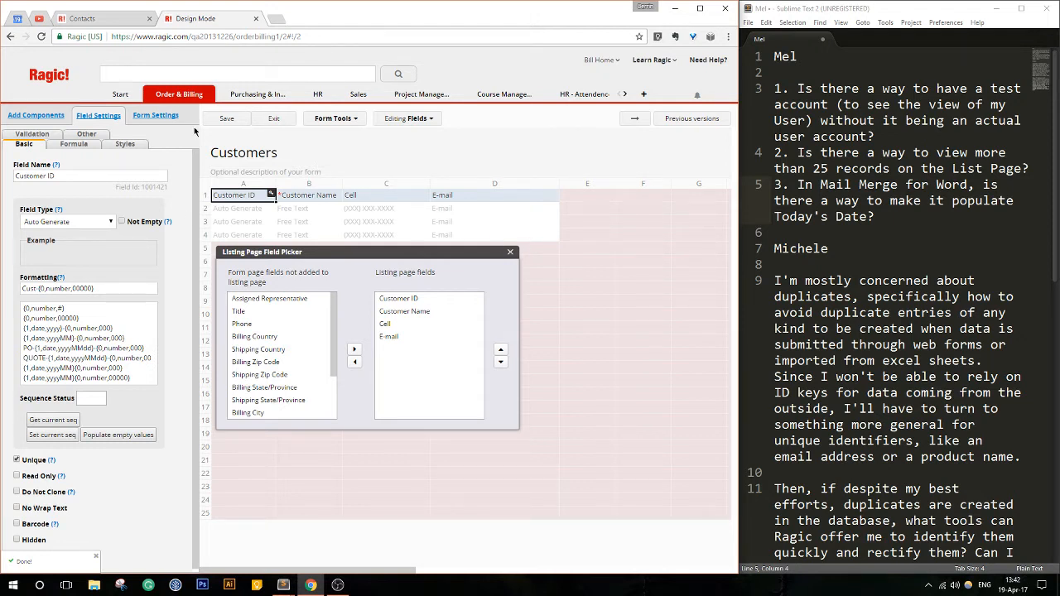
pyautogui.click(226, 118)
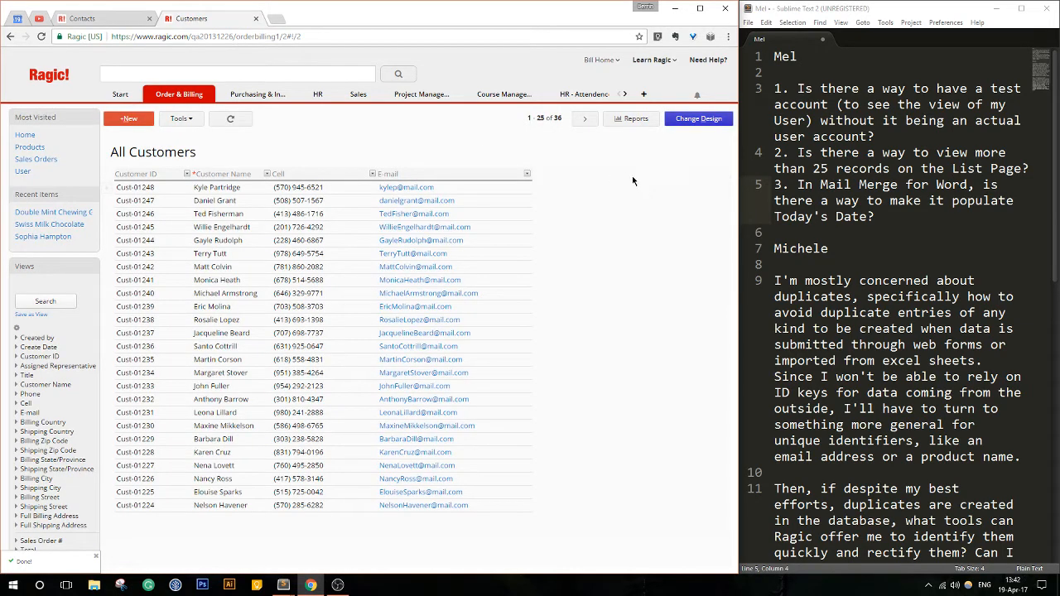
# - Check the rows-per-page options of the Customers list, and view the sixth customer's form page before returning to the listing
pyautogui.click(547, 119)
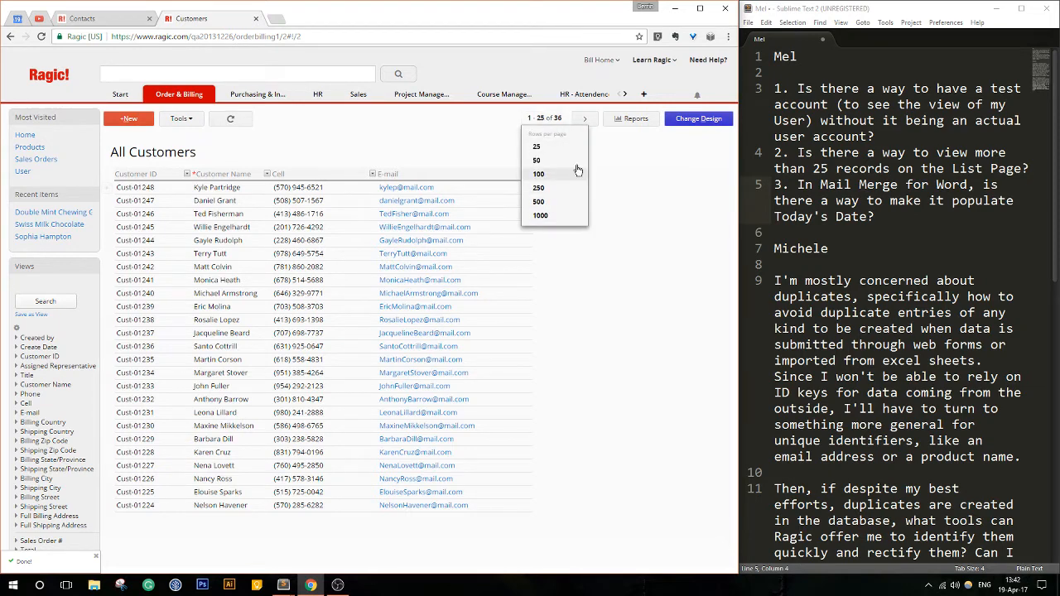
pyautogui.click(543, 121)
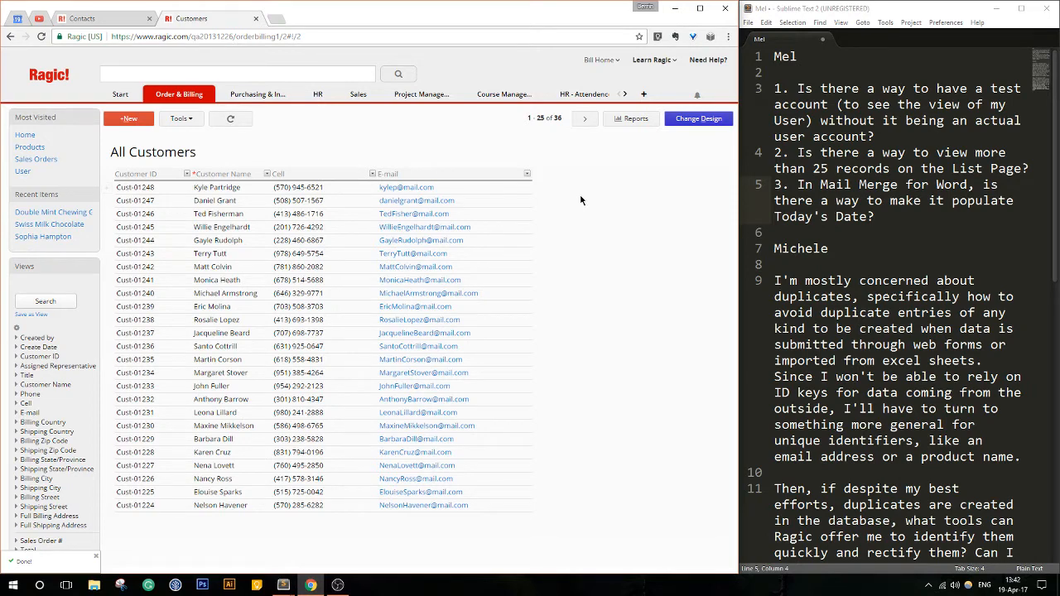
pyautogui.click(190, 254)
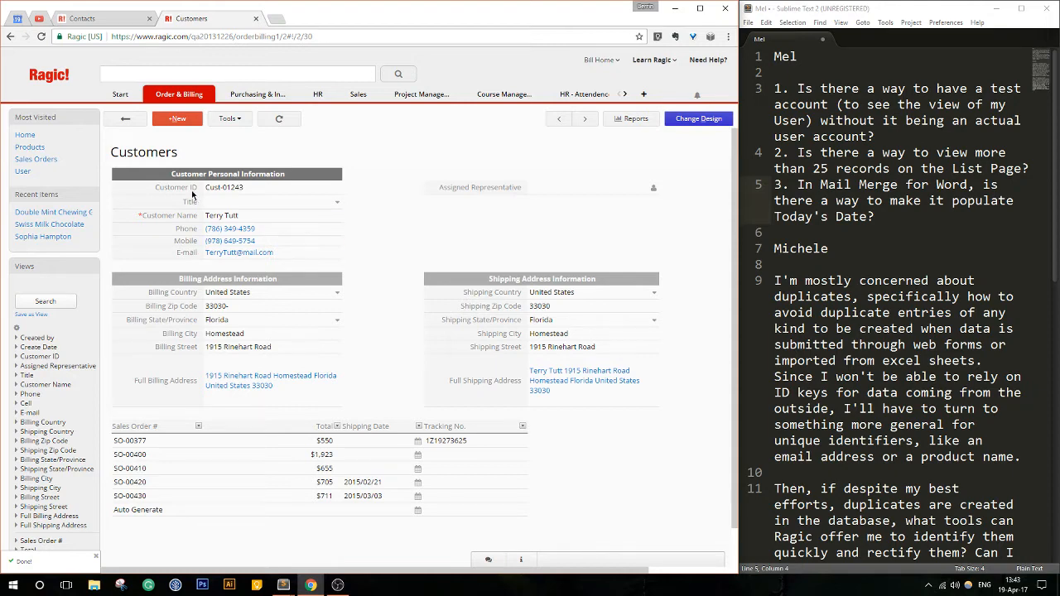
pyautogui.click(125, 119)
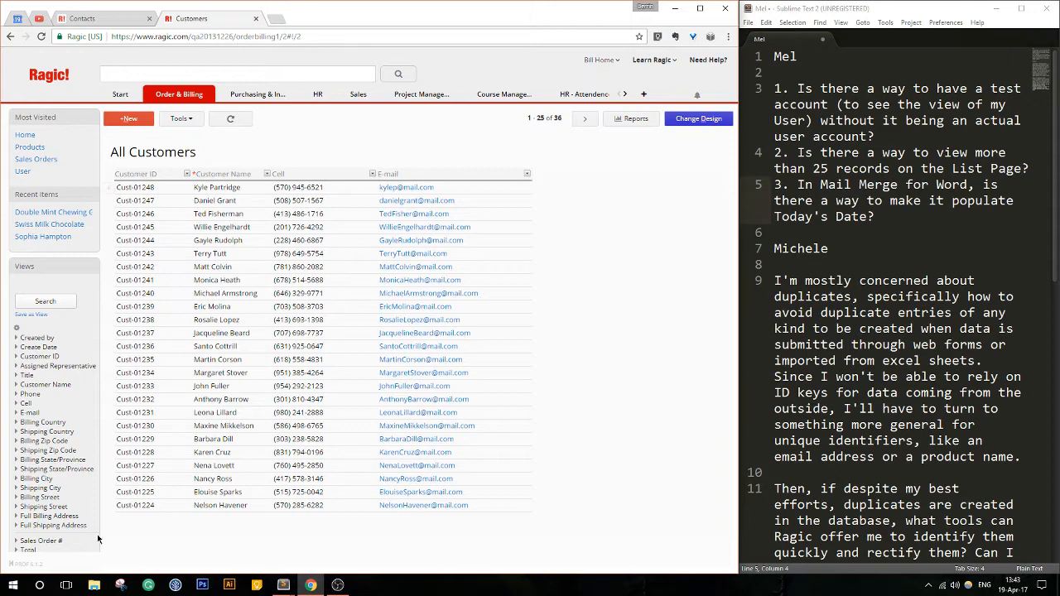
# - Expand the Billing City and Cell filters in the Customers sidebar, and search for customers whose Cell contains 301
pyautogui.scroll(-1, 72, 520)
pyautogui.scroll(1, 72, 520)
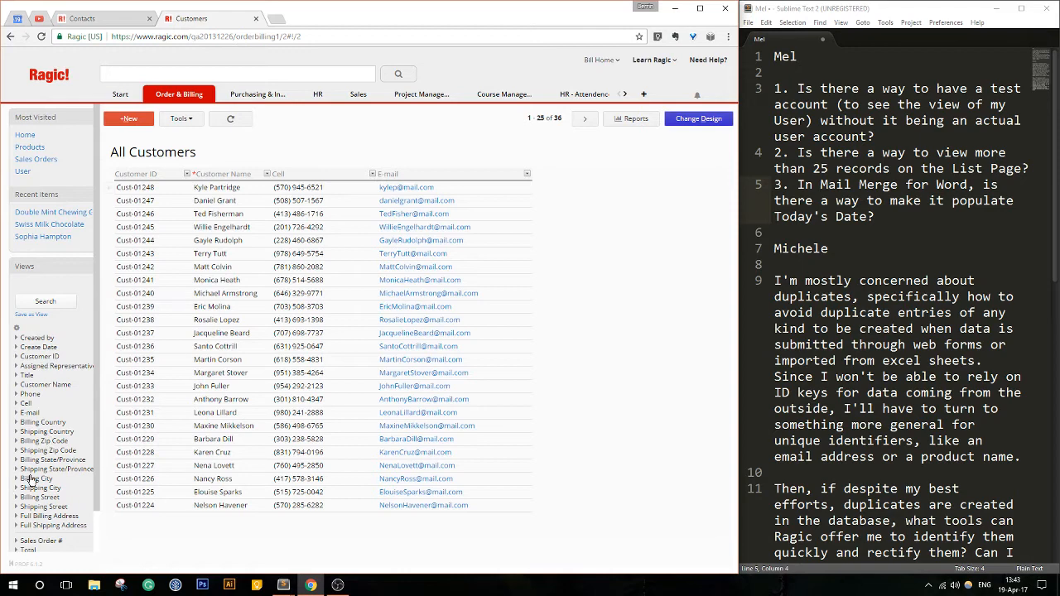
pyautogui.scroll(-1, 32, 479)
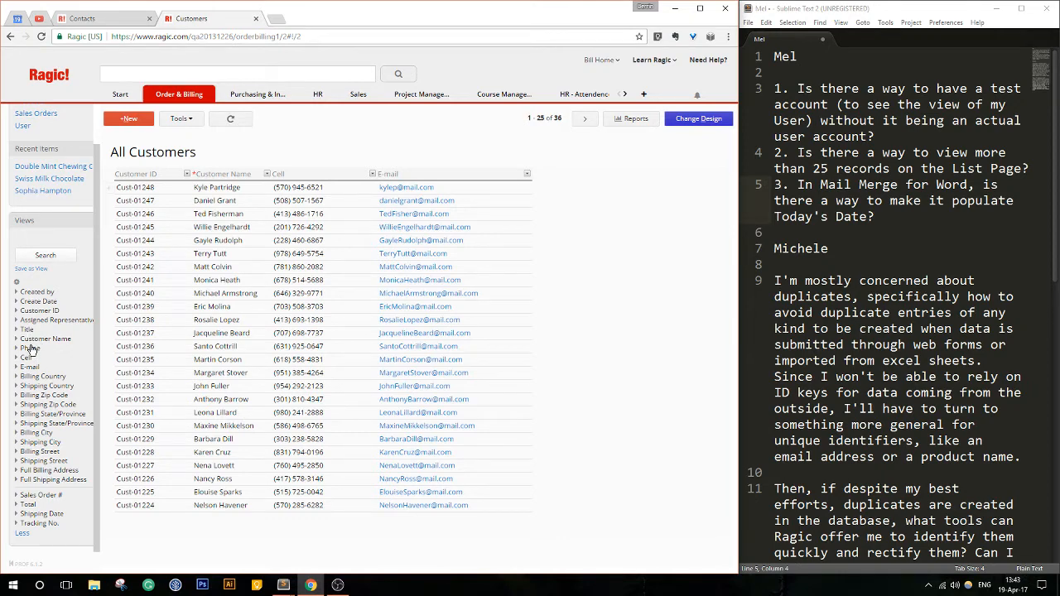
pyautogui.click(31, 433)
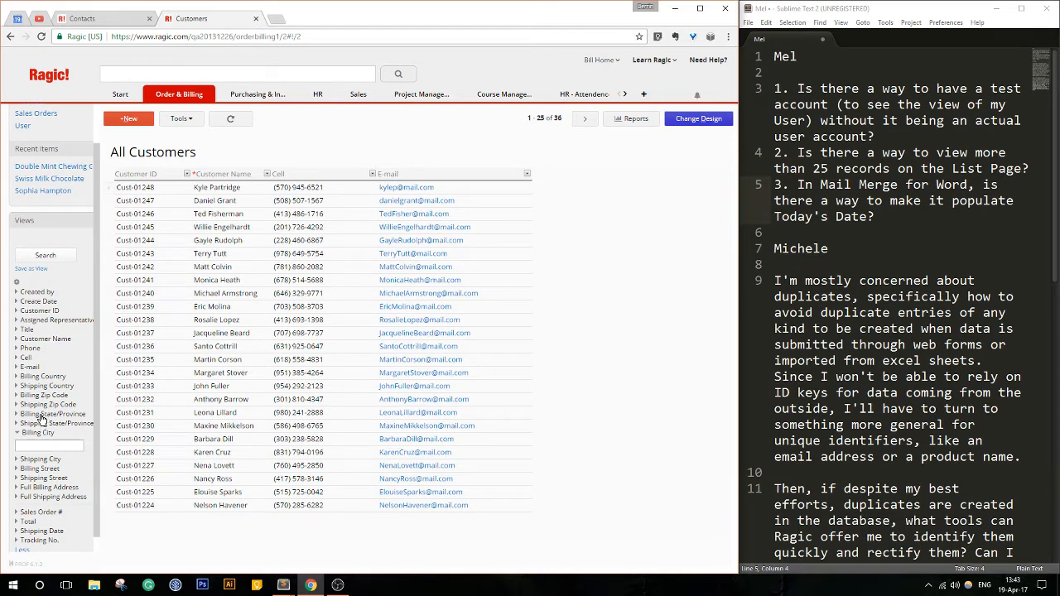
pyautogui.click(27, 358)
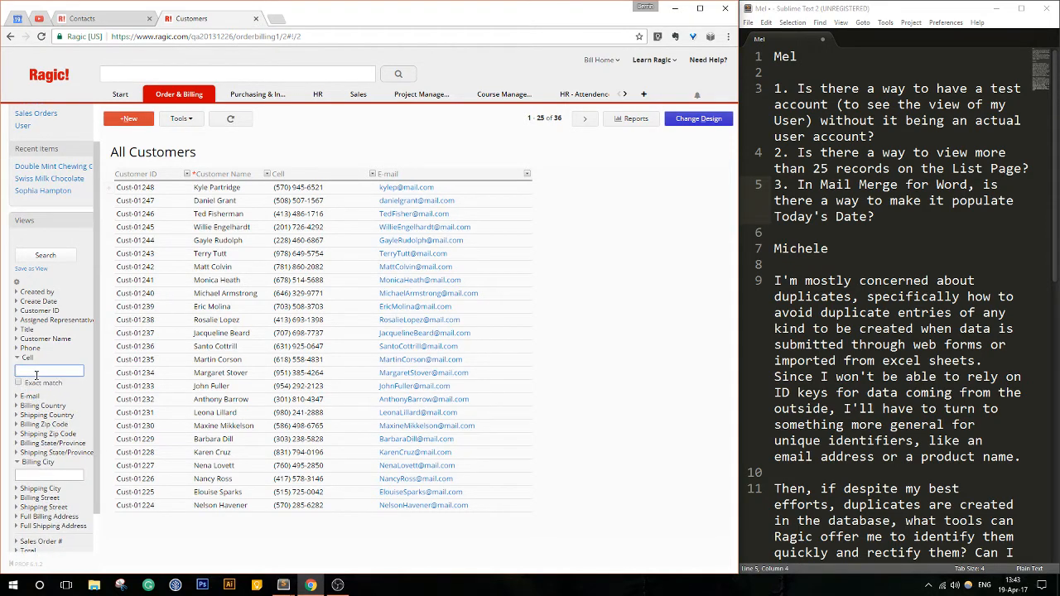
pyautogui.click(59, 259)
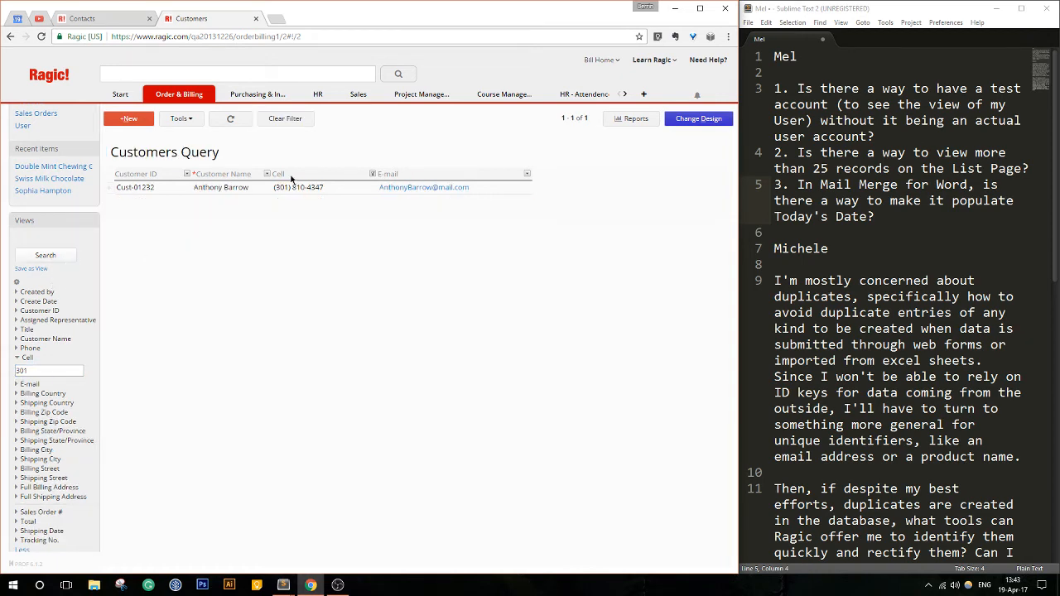
# - View the matching customer's form page, return to the query results and clear the filter
pyautogui.click(267, 188)
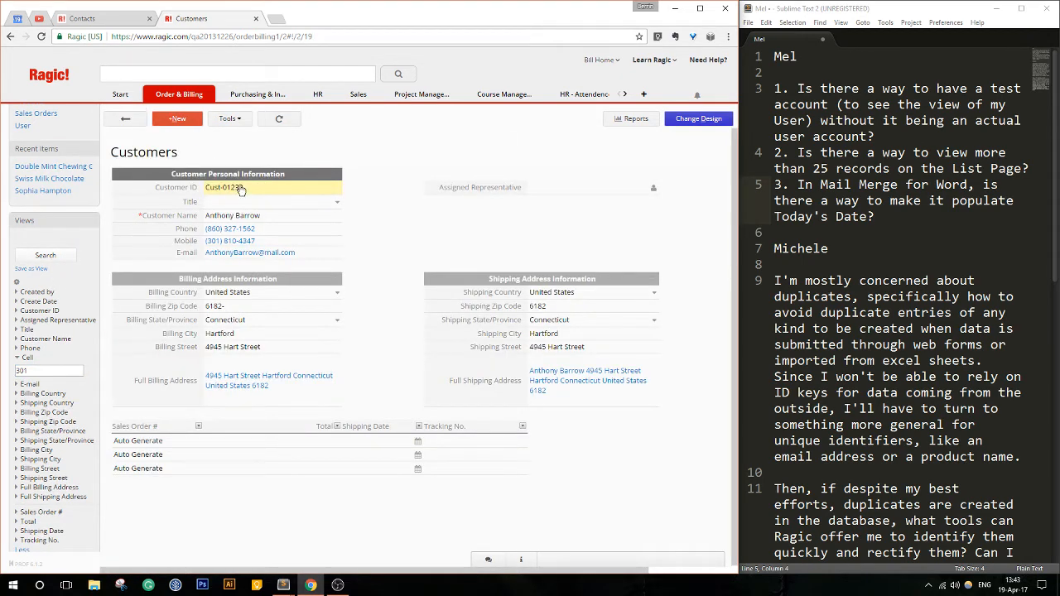
pyautogui.click(126, 119)
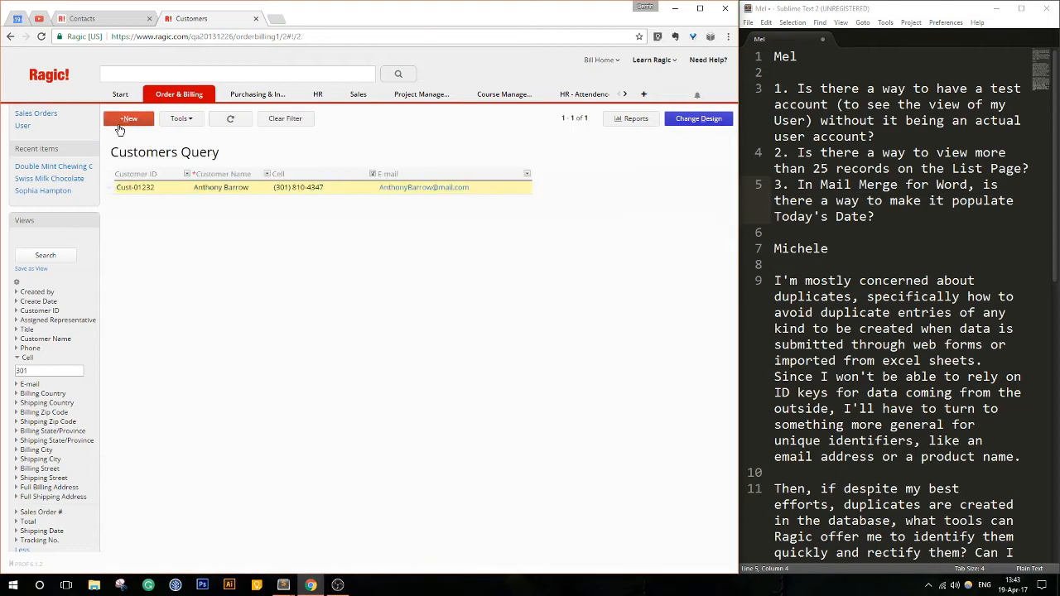
pyautogui.click(282, 120)
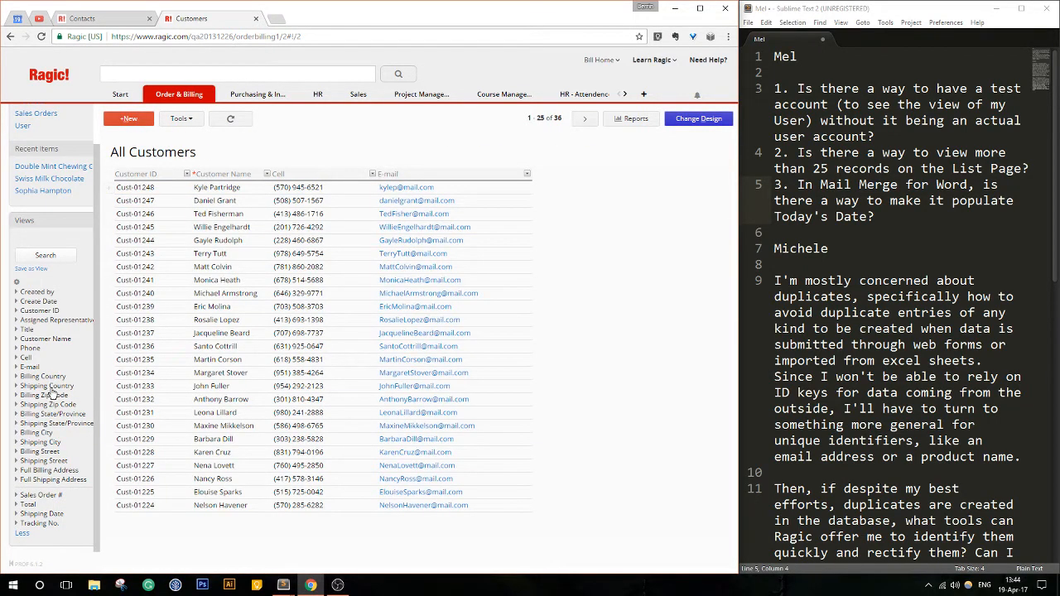
# - Open the filter sidebar customization for Customers and remove Billing Country from the selected fields
pyautogui.click(18, 283)
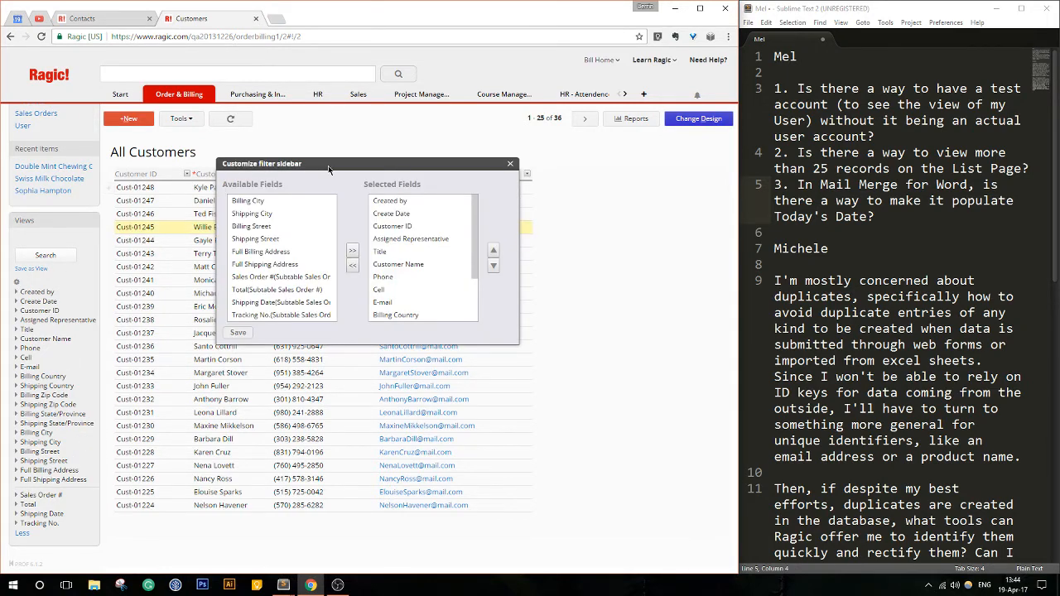
pyautogui.moveTo(328, 166); pyautogui.dragTo(283, 255)
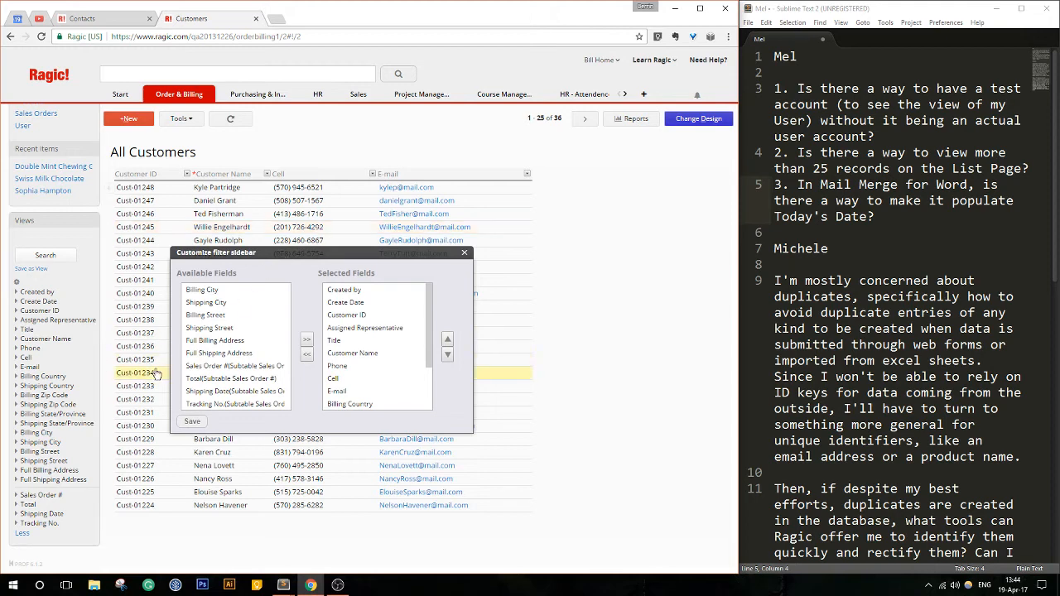
pyautogui.scroll(-2, 362, 365)
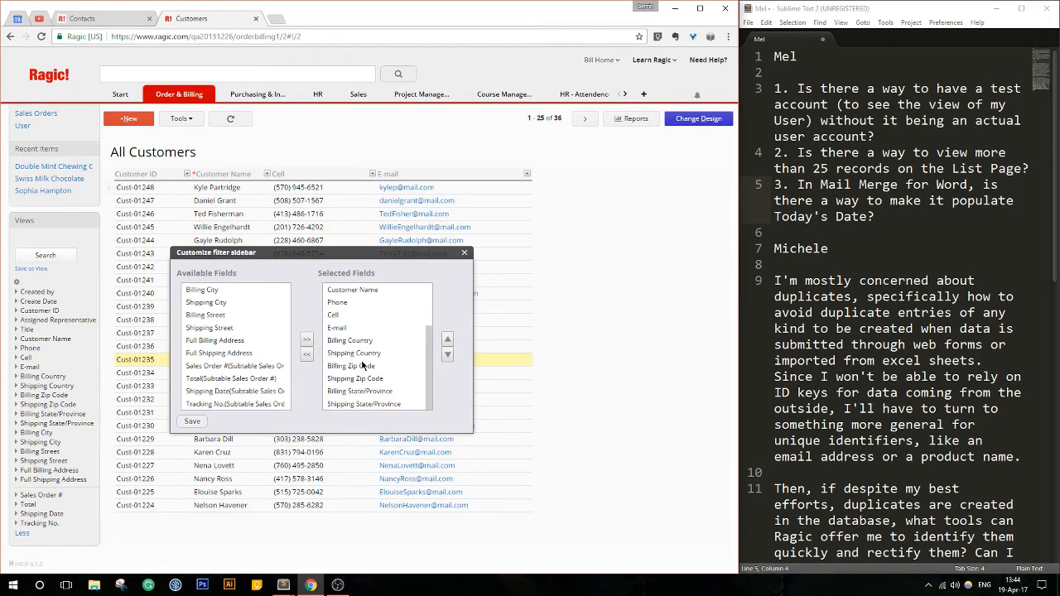
pyautogui.click(364, 342)
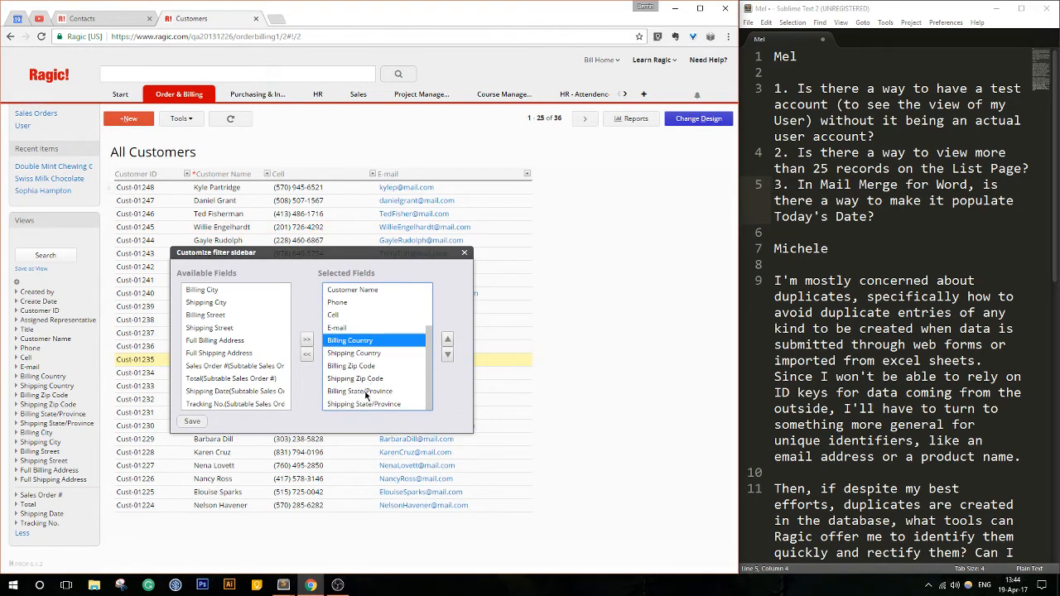
pyautogui.click(311, 356)
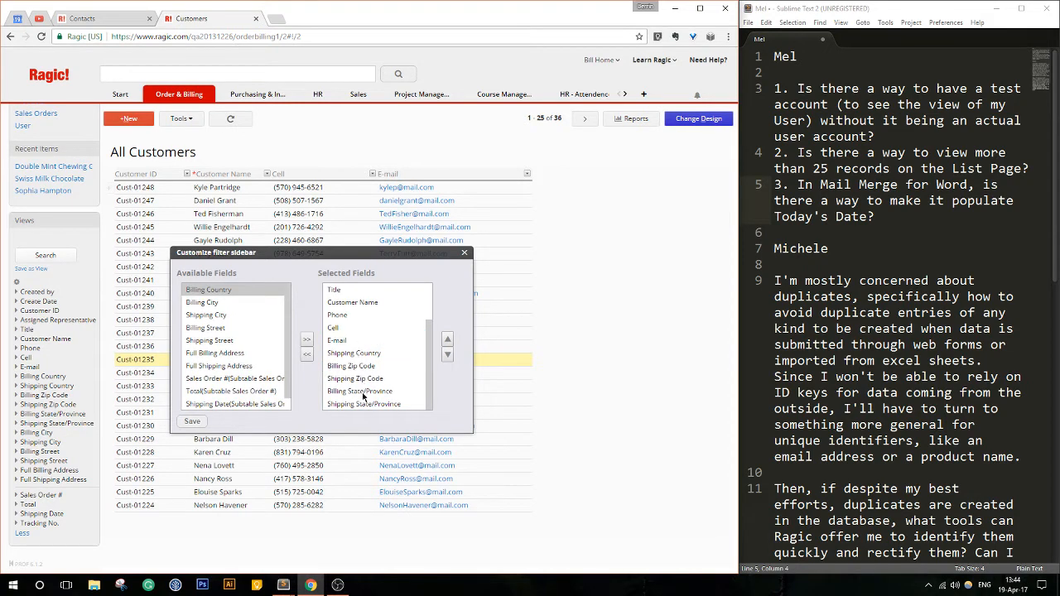
# - Remove Shipping Country and the billing and shipping Zip Code and State/Province fields from the selected filter fields, save, and close the customization
pyautogui.click(361, 354)
pyautogui.keyDown('shift'); pyautogui.click(357, 404); pyautogui.keyUp('shift')
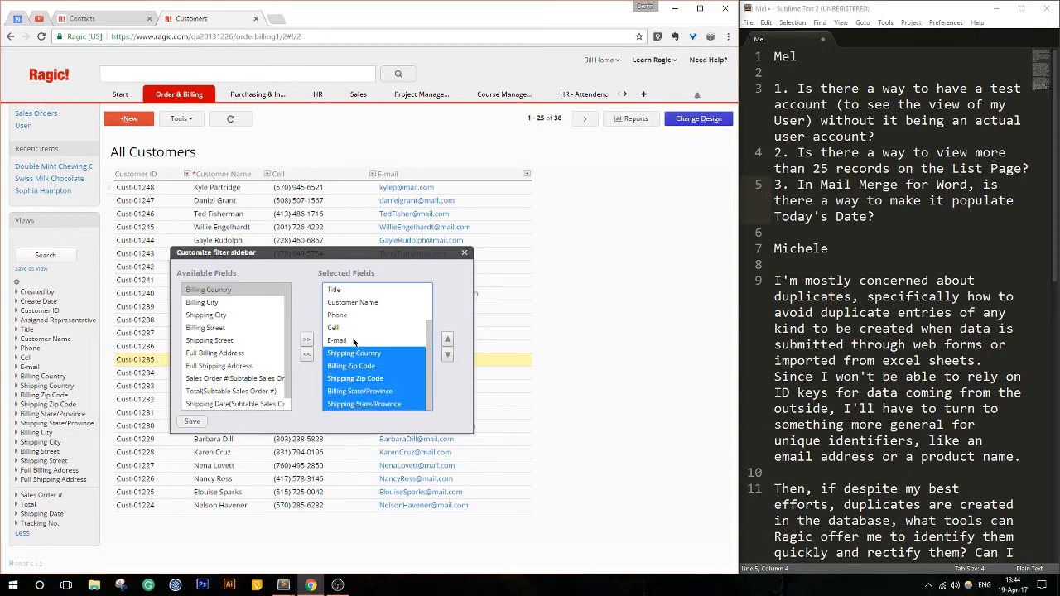
pyautogui.click(355, 341)
pyautogui.keyDown('shift'); pyautogui.click(363, 404); pyautogui.keyUp('shift')
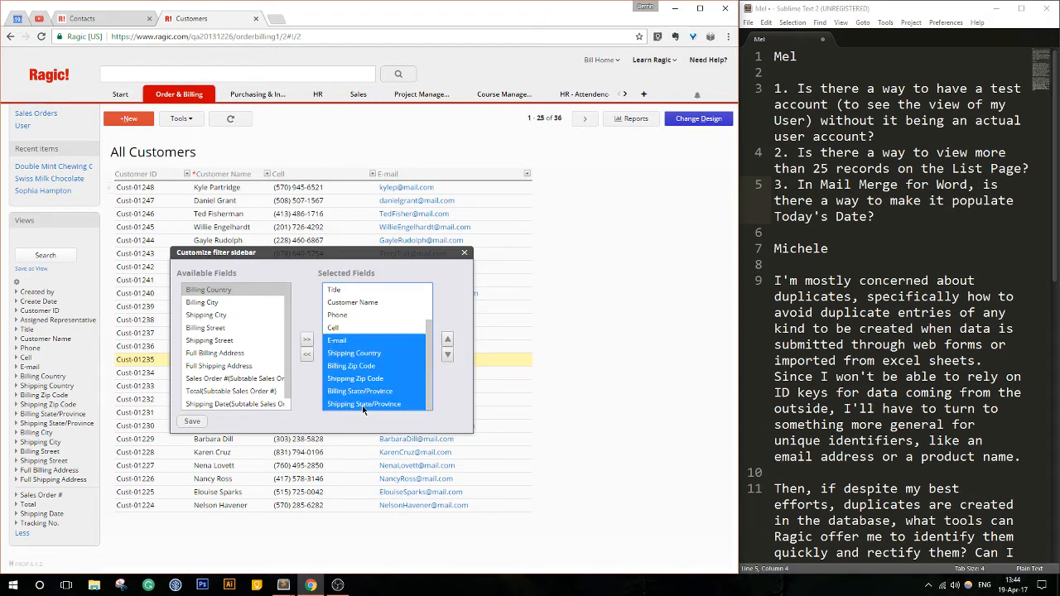
pyautogui.click(351, 329)
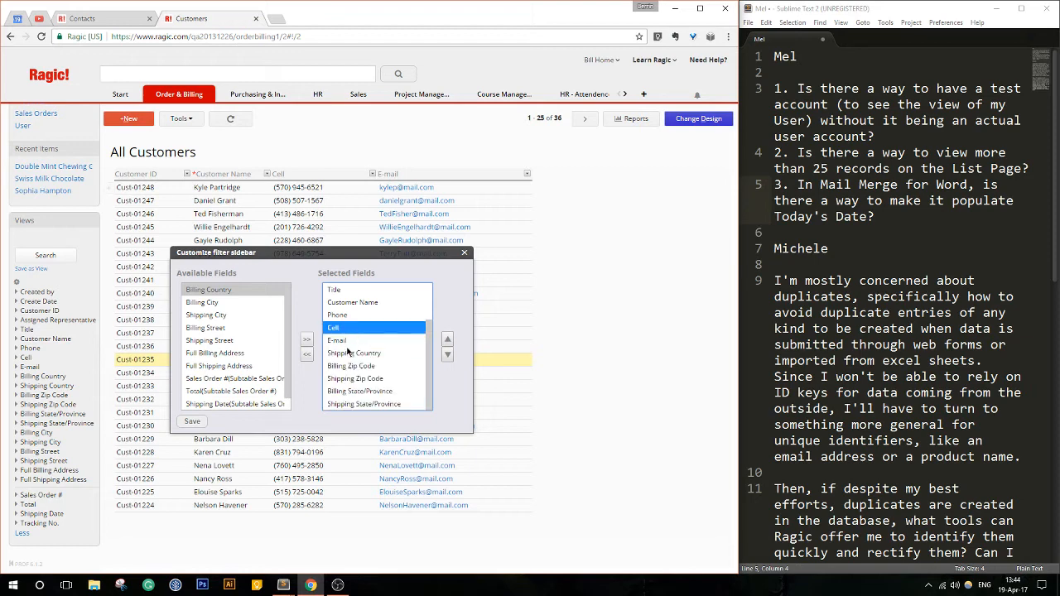
pyautogui.click(348, 354)
pyautogui.keyDown('ctrl'); pyautogui.click(351, 367); pyautogui.keyUp('ctrl')
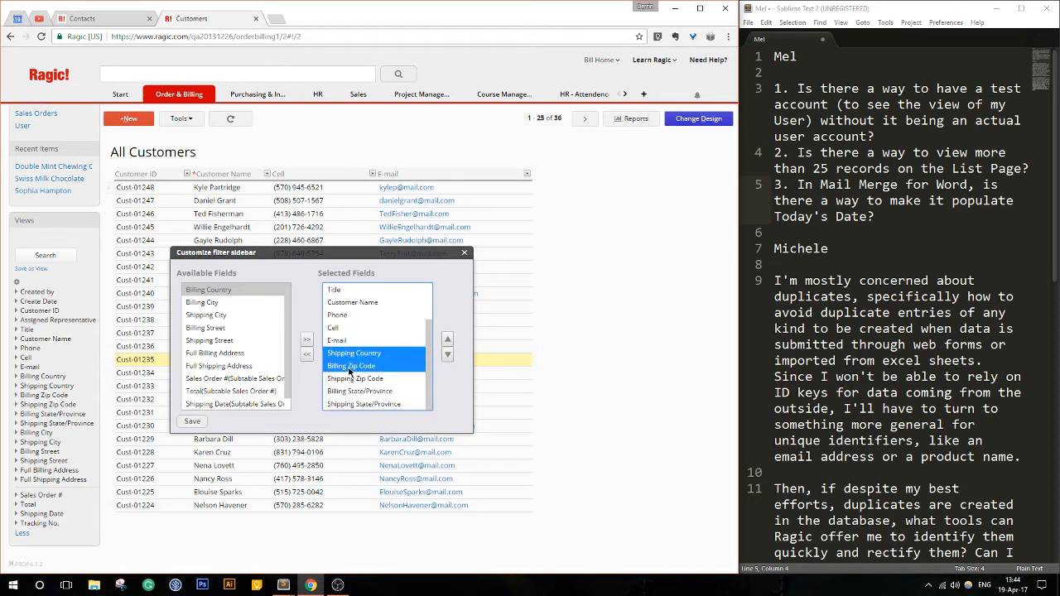
pyautogui.keyDown('ctrl'); pyautogui.click(368, 392); pyautogui.keyUp('ctrl')
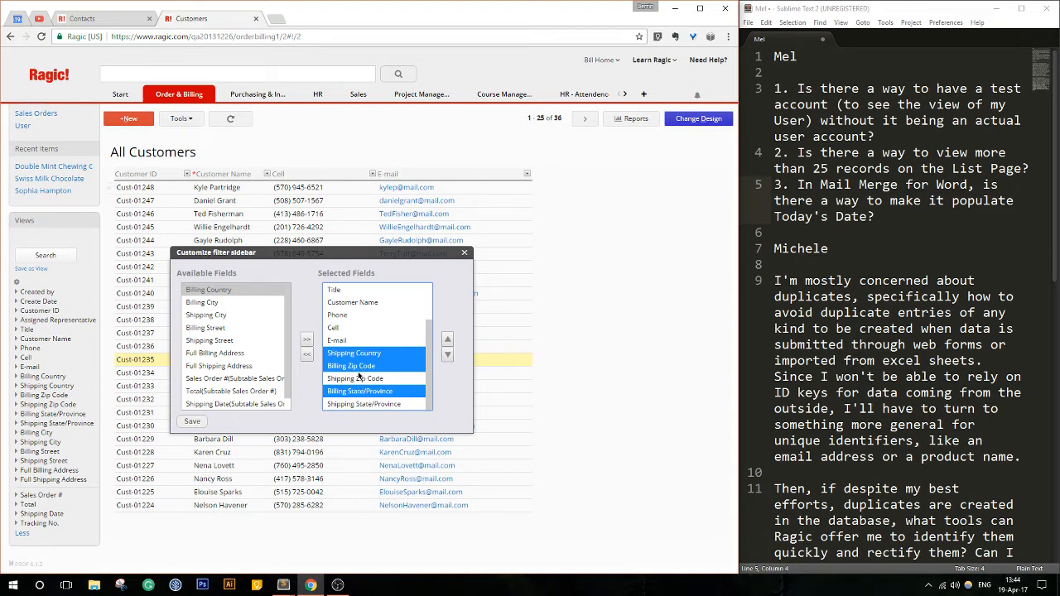
pyautogui.click(368, 354)
pyautogui.keyDown('shift'); pyautogui.click(356, 405); pyautogui.keyUp('shift')
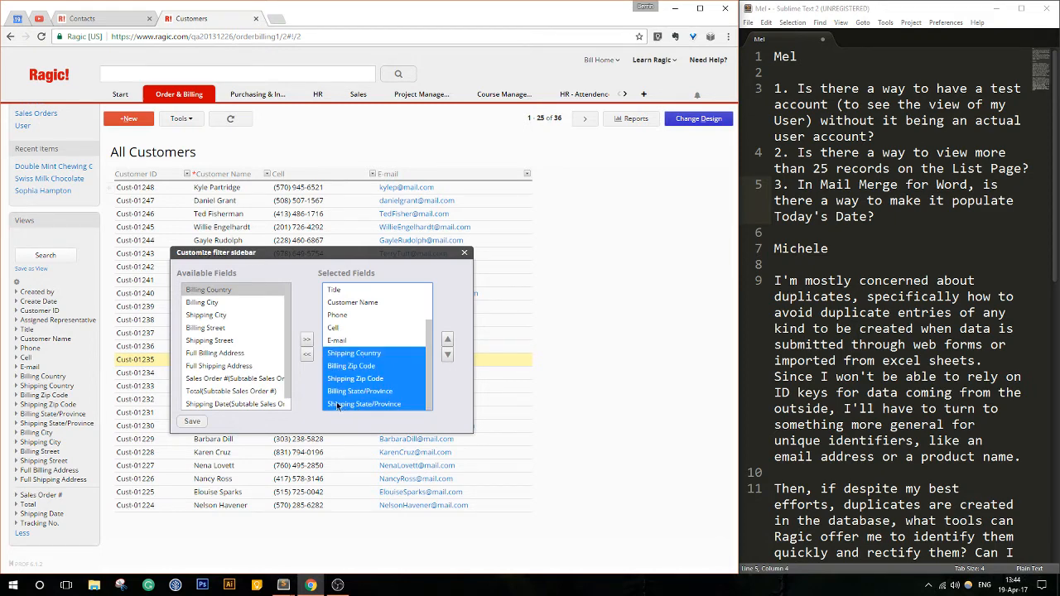
pyautogui.click(306, 355)
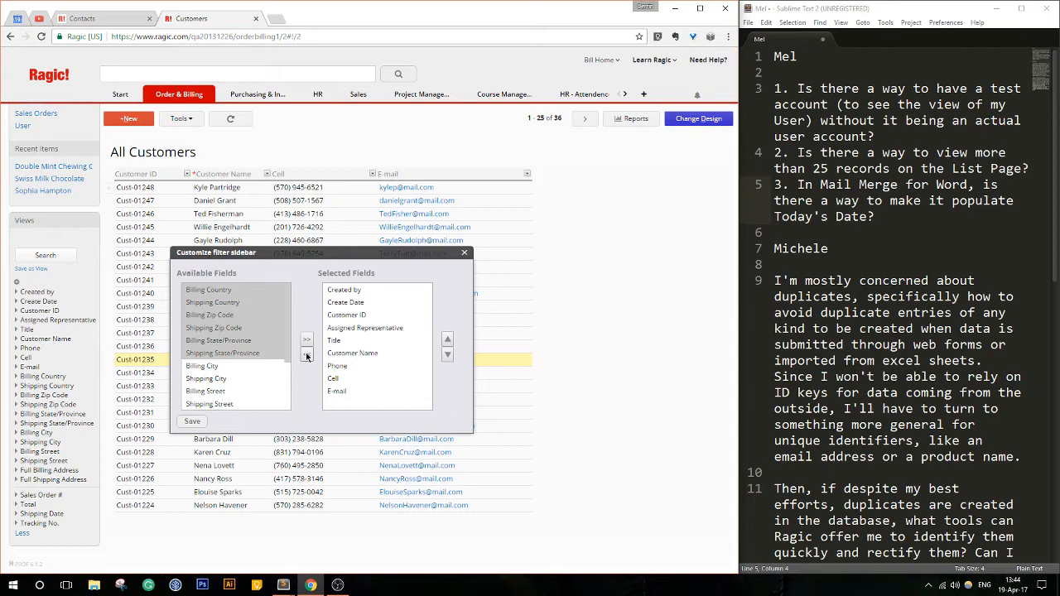
pyautogui.click(192, 421)
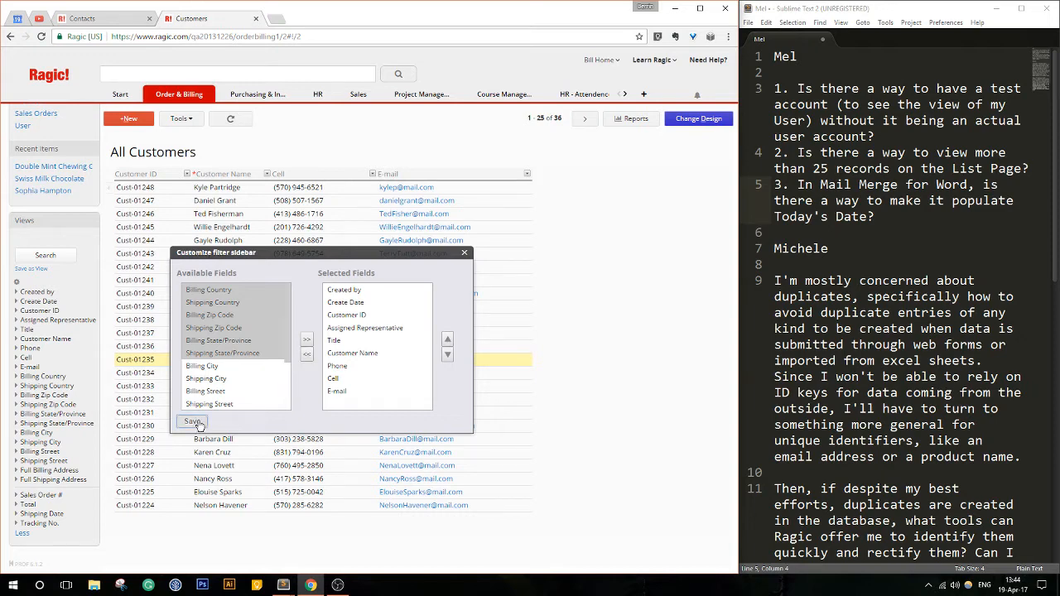
pyautogui.click(464, 254)
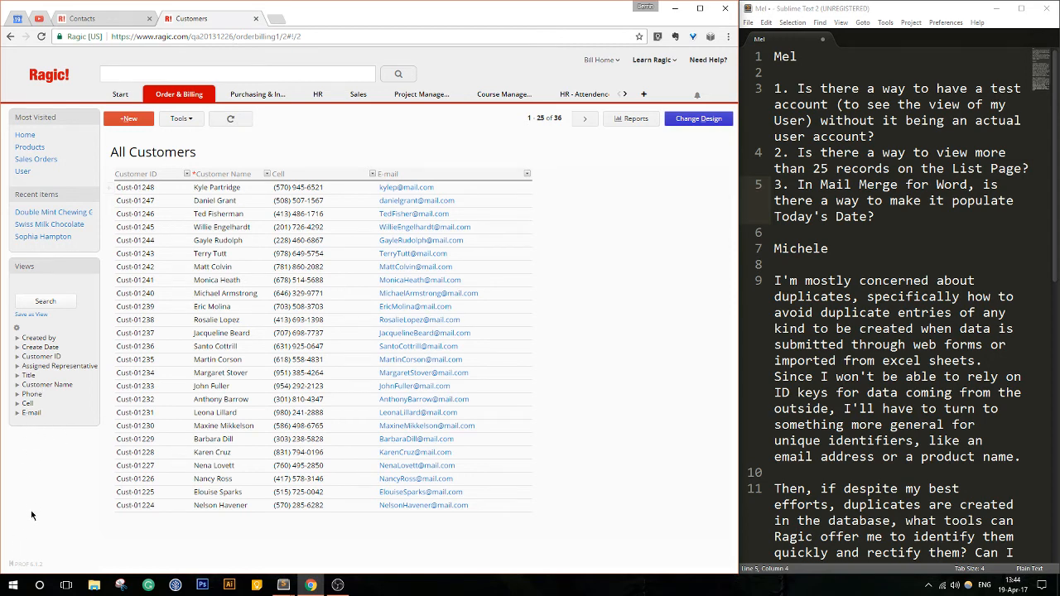
# - Reopen the filter sidebar customization, look through its available fields, and close it without changes
pyautogui.click(17, 330)
pyautogui.scroll(-2, 240, 302)
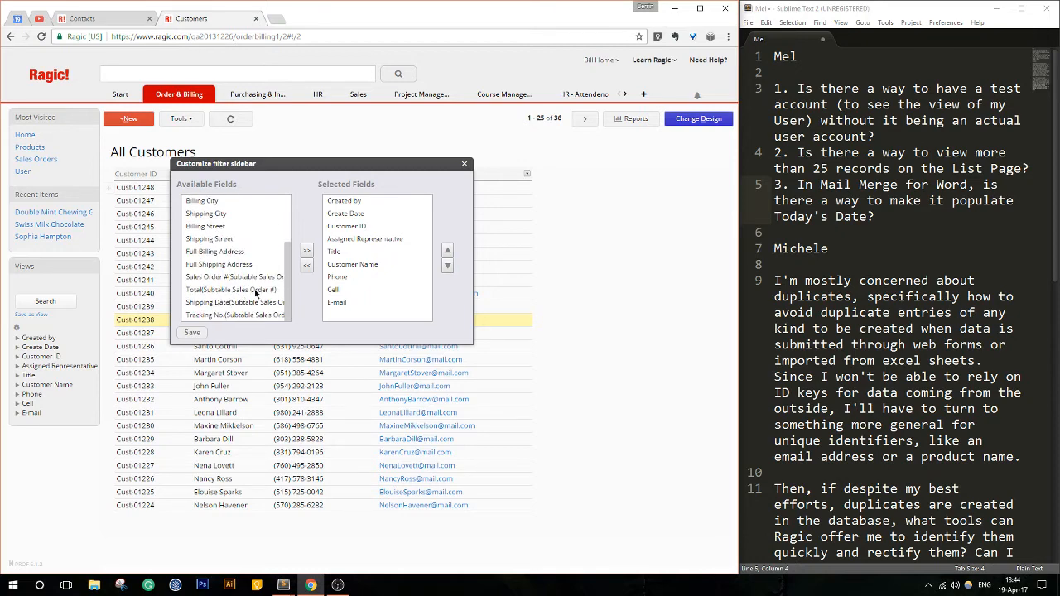
pyautogui.moveTo(288, 272); pyautogui.dragTo(290, 226)
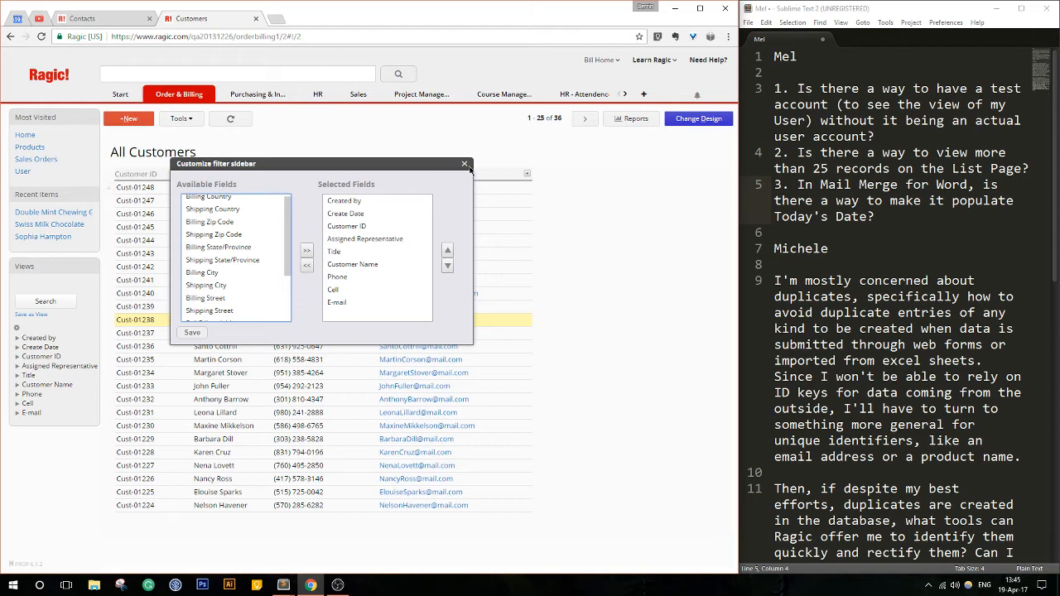
pyautogui.click(465, 164)
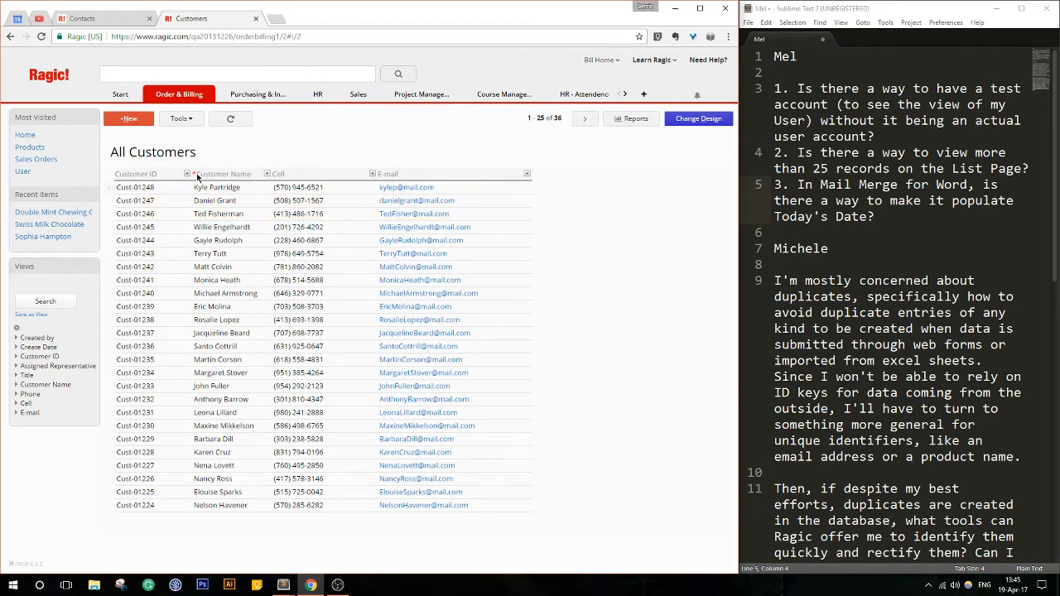
# - Go to the database home page, switch to the Contacts sheet, and look over its export tools for Mail Merge (Word/Excel)
pyautogui.click(57, 80)
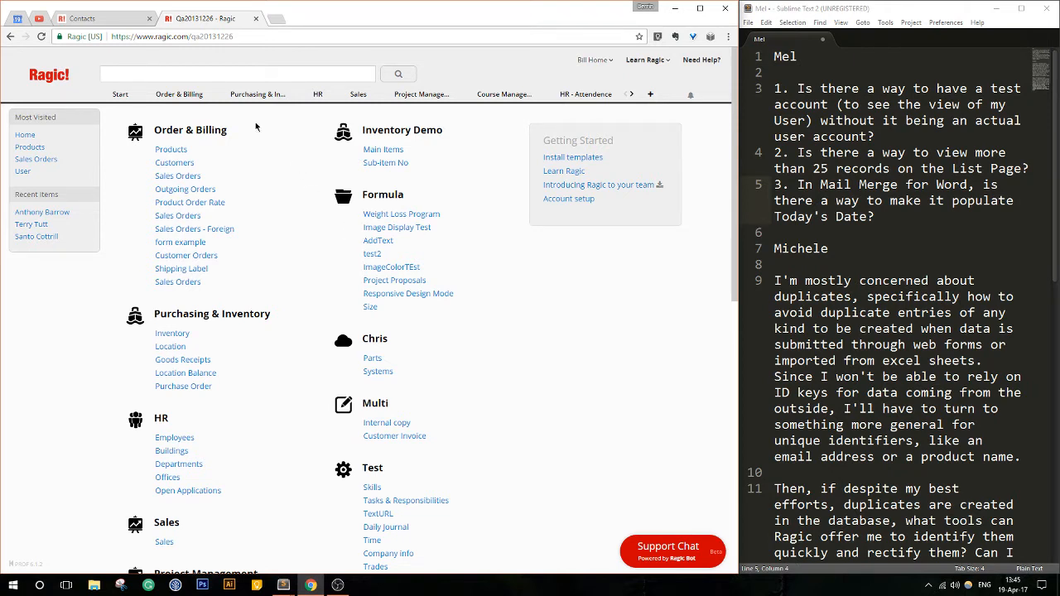
pyautogui.click(104, 20)
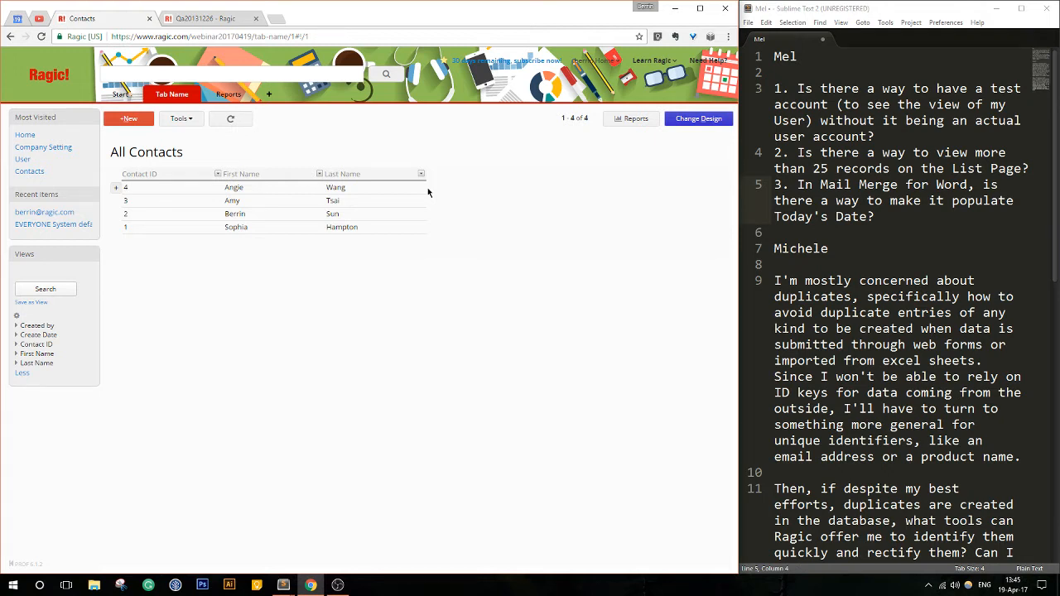
pyautogui.click(180, 119)
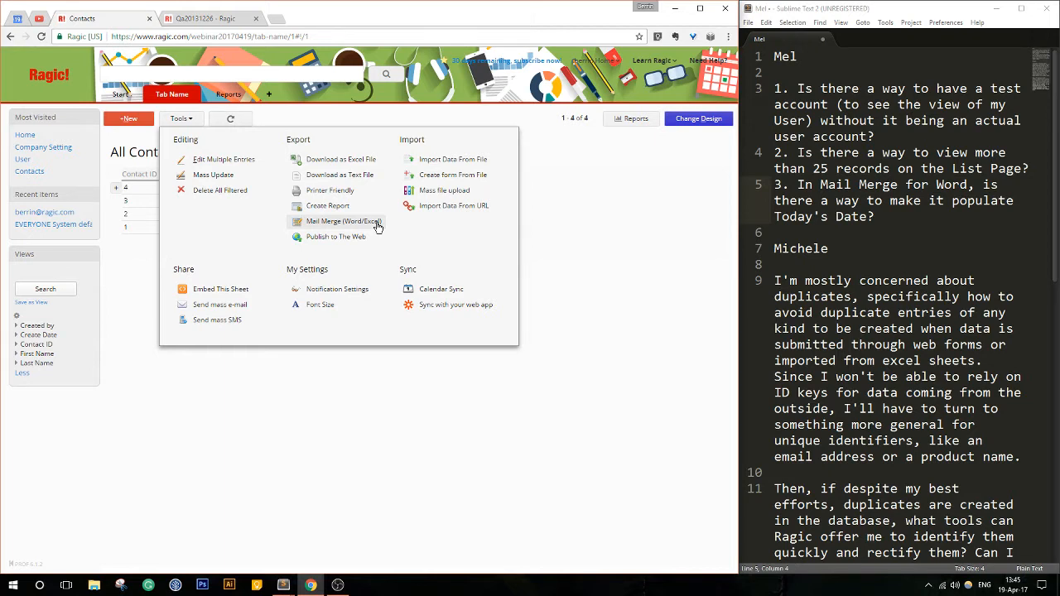
pyautogui.click(429, 216)
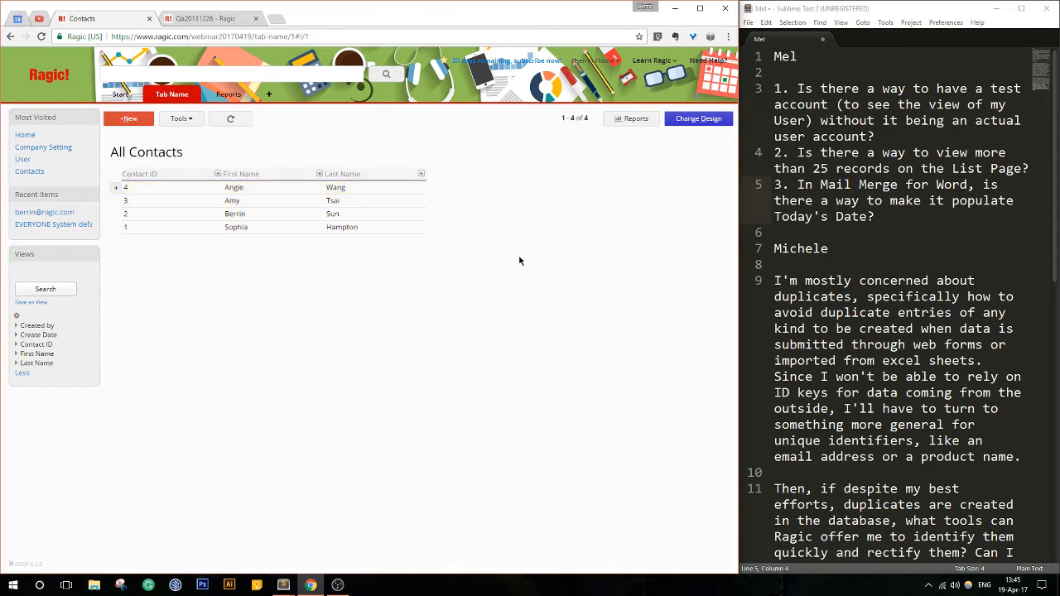
pyautogui.click(170, 118)
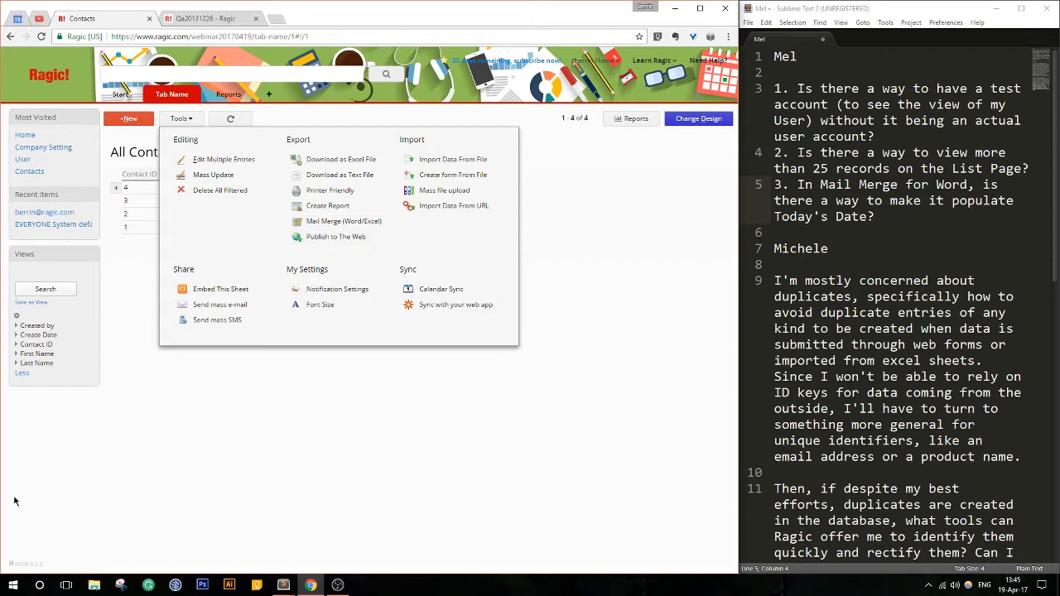
# - Launch Microsoft Word, accept its default-program prompt, create a blank document, and move its window clear of the Mail Merge (Word/Excel) option
pyautogui.click(12, 586)
pyautogui.write('word')
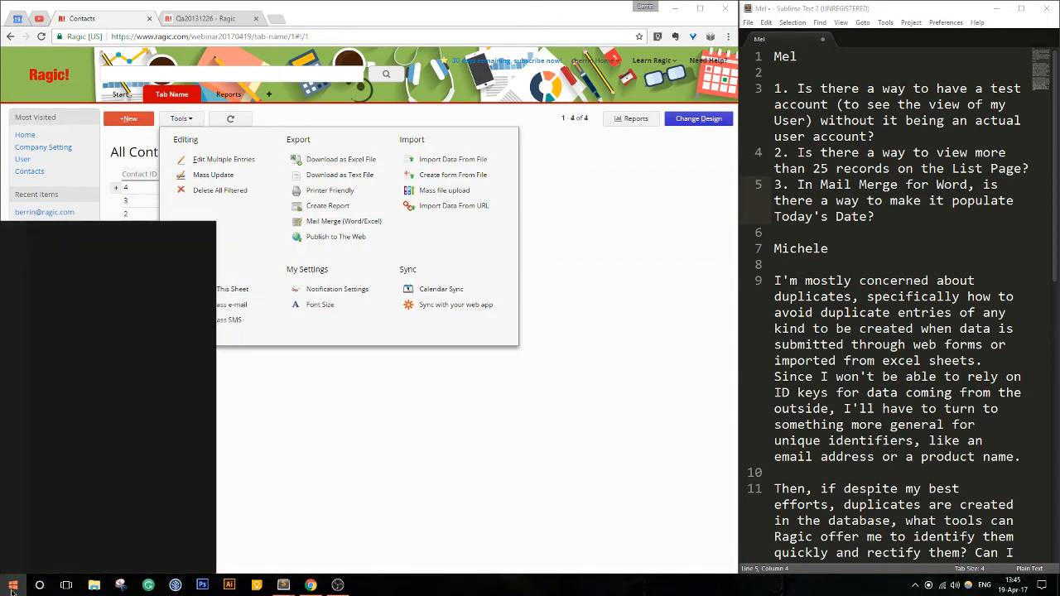
pyautogui.click(137, 287)
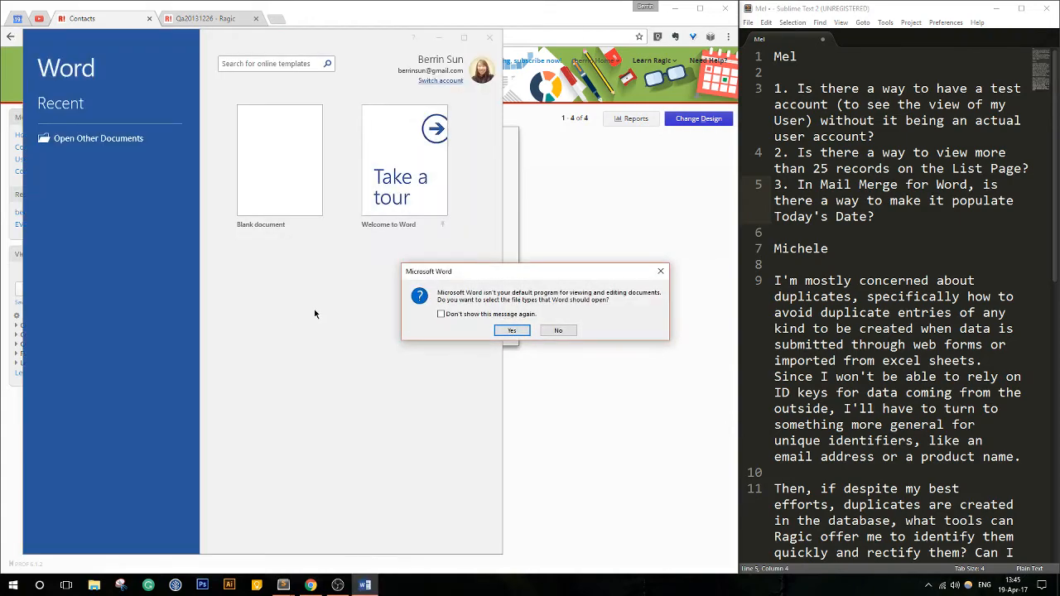
pyautogui.click(512, 332)
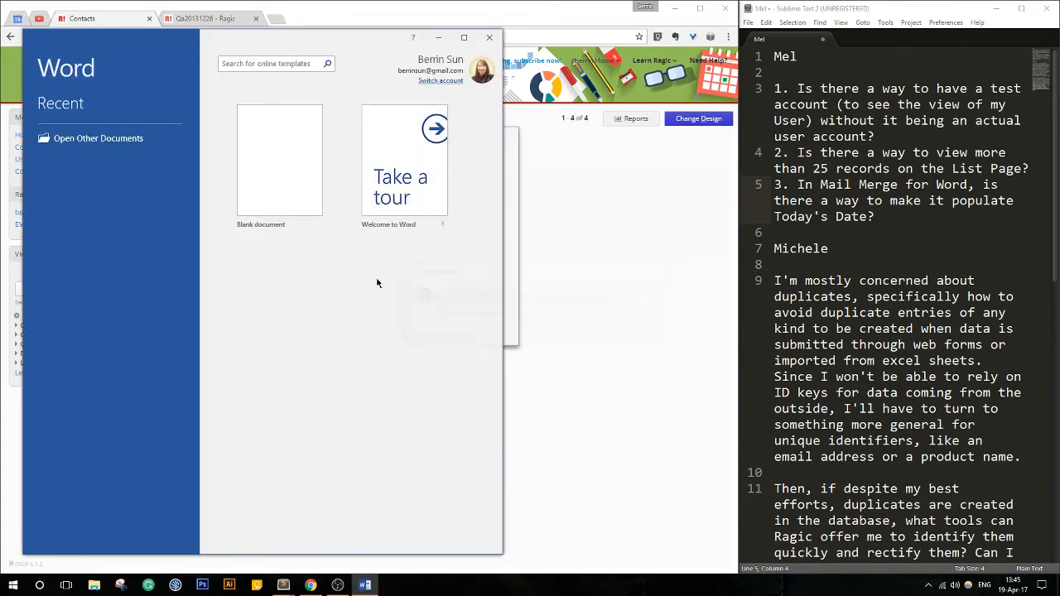
pyautogui.press('Return')
pyautogui.click(281, 187)
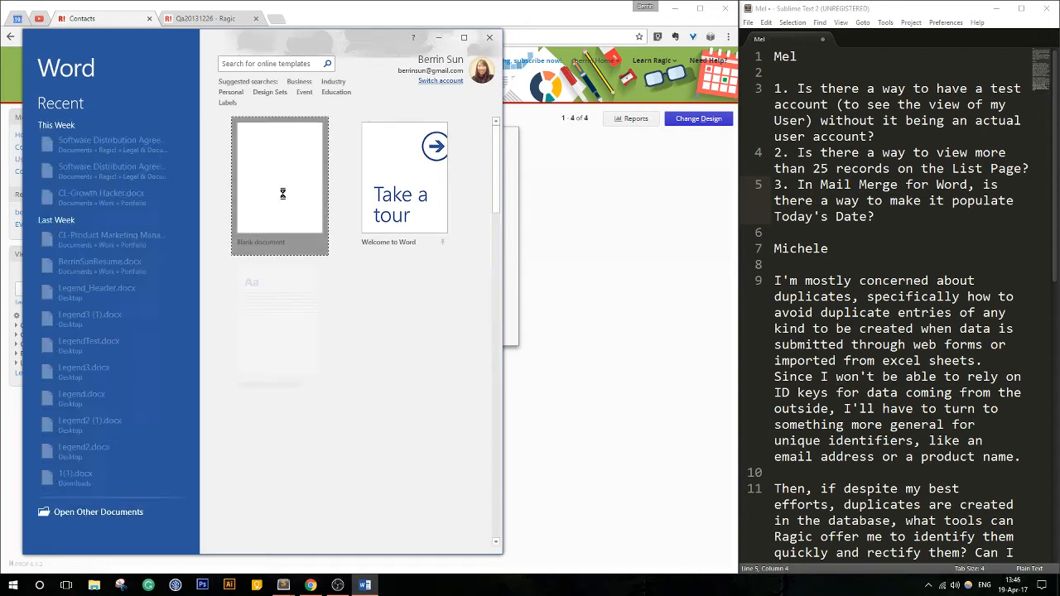
pyautogui.moveTo(318, 35); pyautogui.dragTo(532, 254)
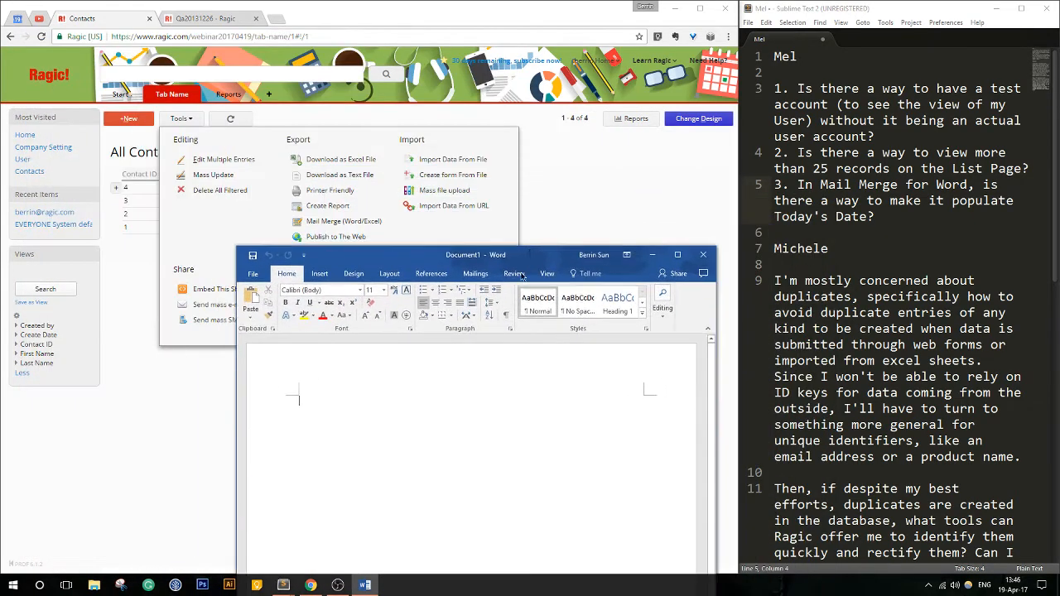
# - Close the sheet's tools, return to the blank Word document, and write "Hello, <<First Name>> <<"
pyautogui.click(191, 120)
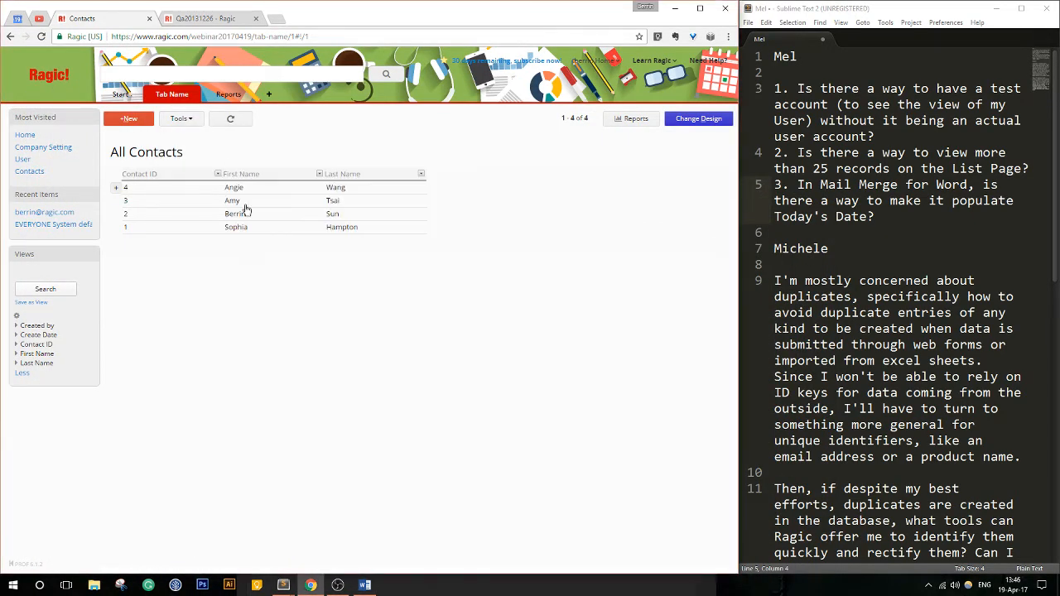
pyautogui.click(365, 586)
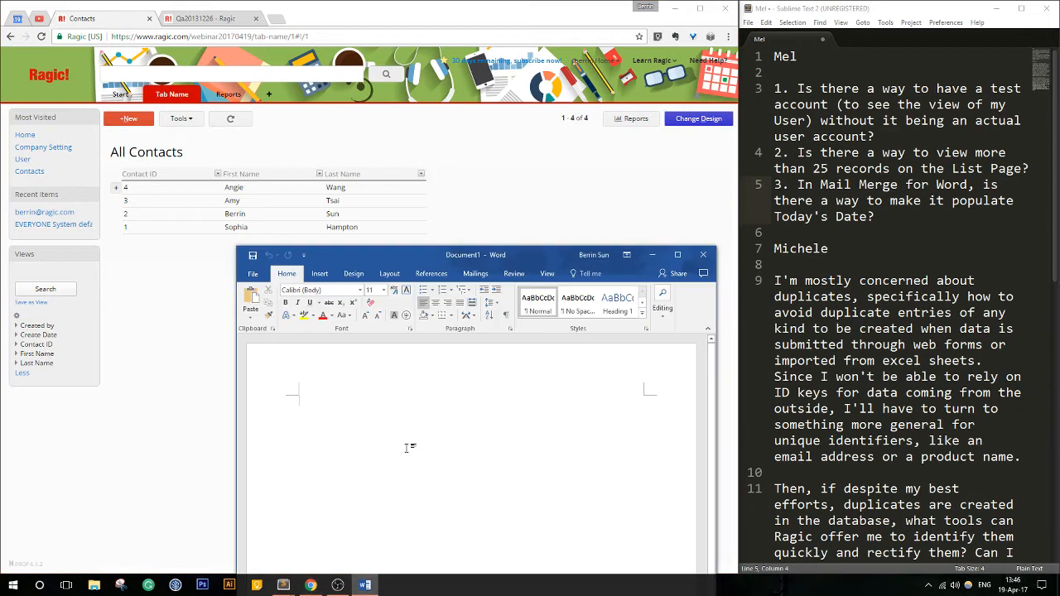
pyautogui.write('He')
pyautogui.write('>>')
pyautogui.write('Fir')
pyautogui.write('st Name')
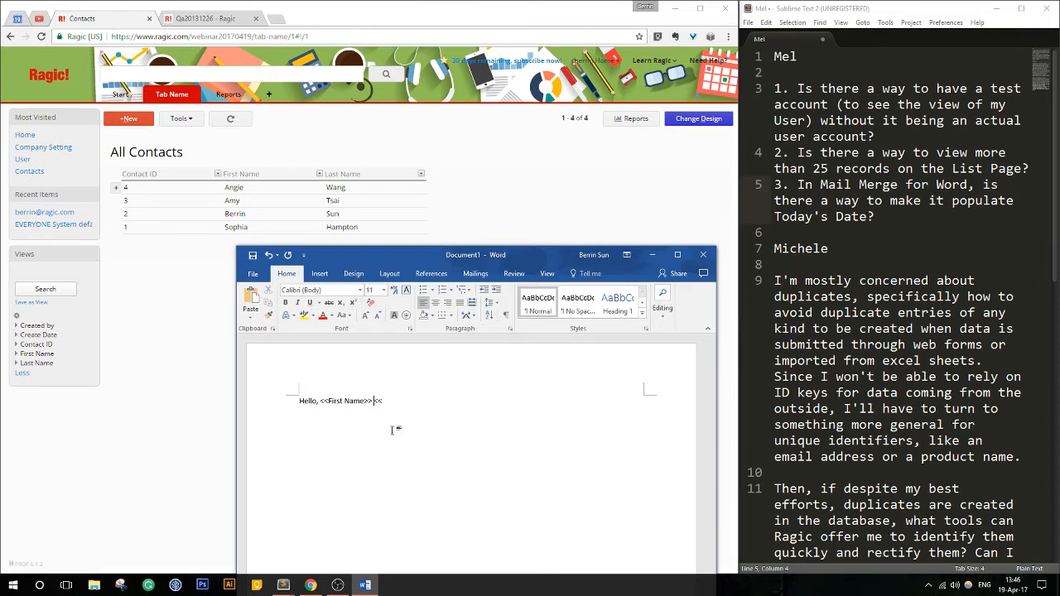
# - Zoom and enlarge the Word document, complete the greeting with the <<Last Name>> placeholder, and place the window beside the contact list
pyautogui.moveTo(422, 253); pyautogui.dragTo(342, 25)
pyautogui.click(575, 537)
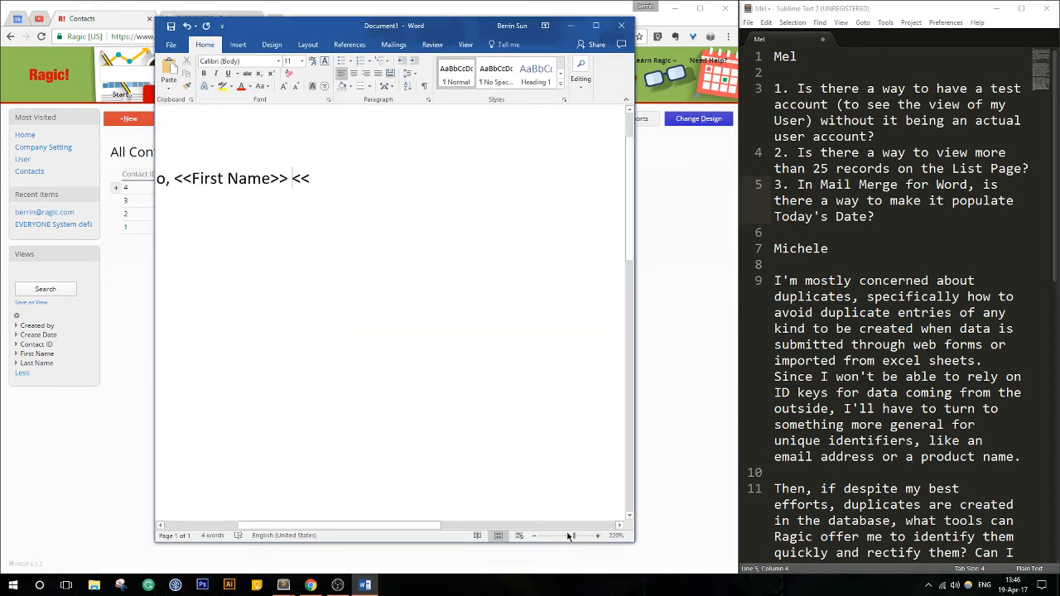
pyautogui.moveTo(634, 542); pyautogui.dragTo(867, 567)
pyautogui.click(410, 182)
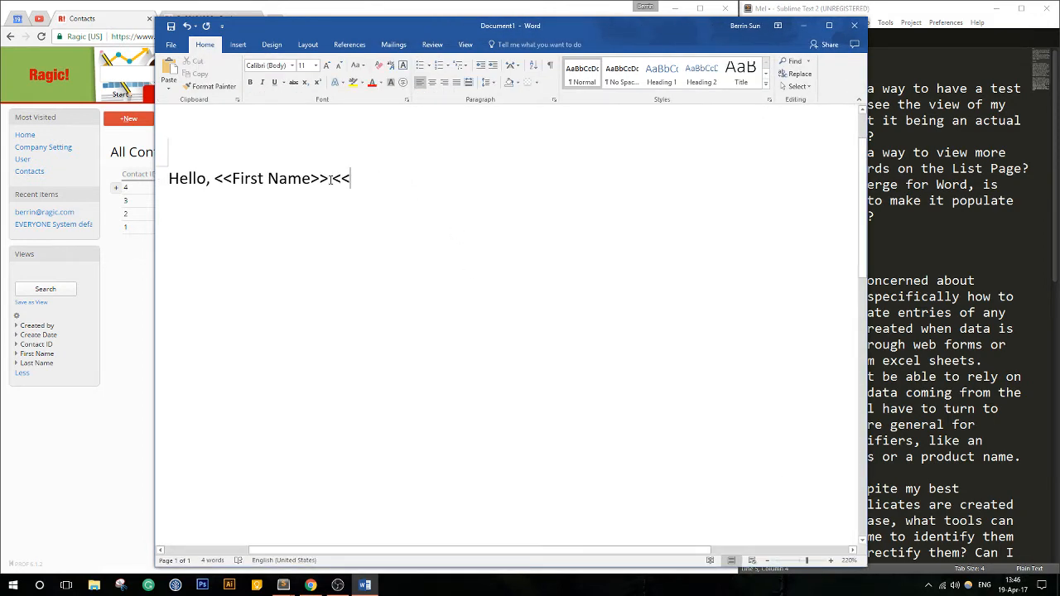
pyautogui.click(330, 179)
pyautogui.click(384, 181)
pyautogui.write('Last N')
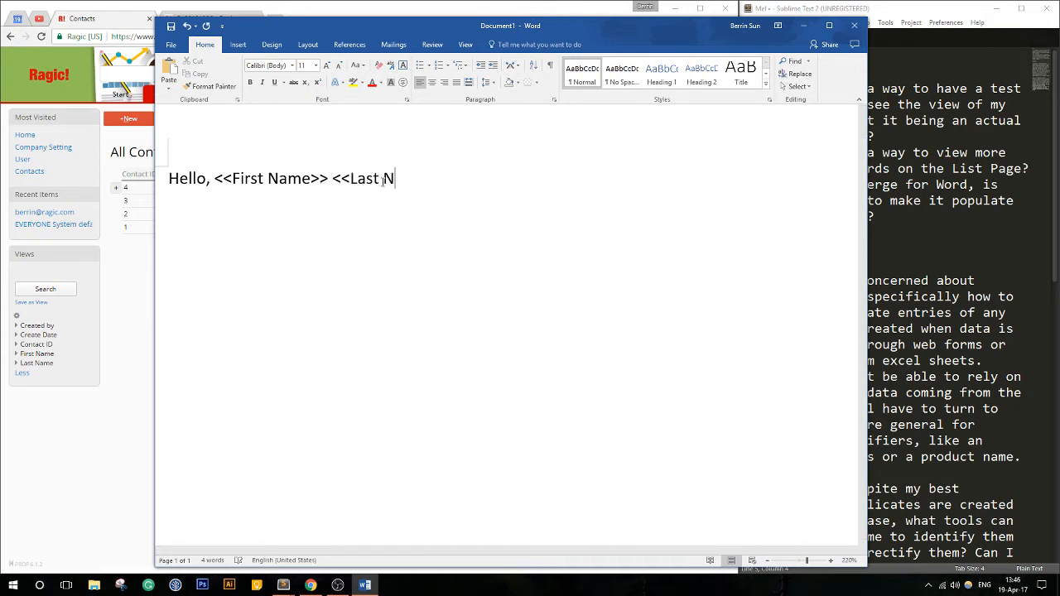
pyautogui.write('ame>>')
pyautogui.moveTo(431, 26); pyautogui.dragTo(766, 147)
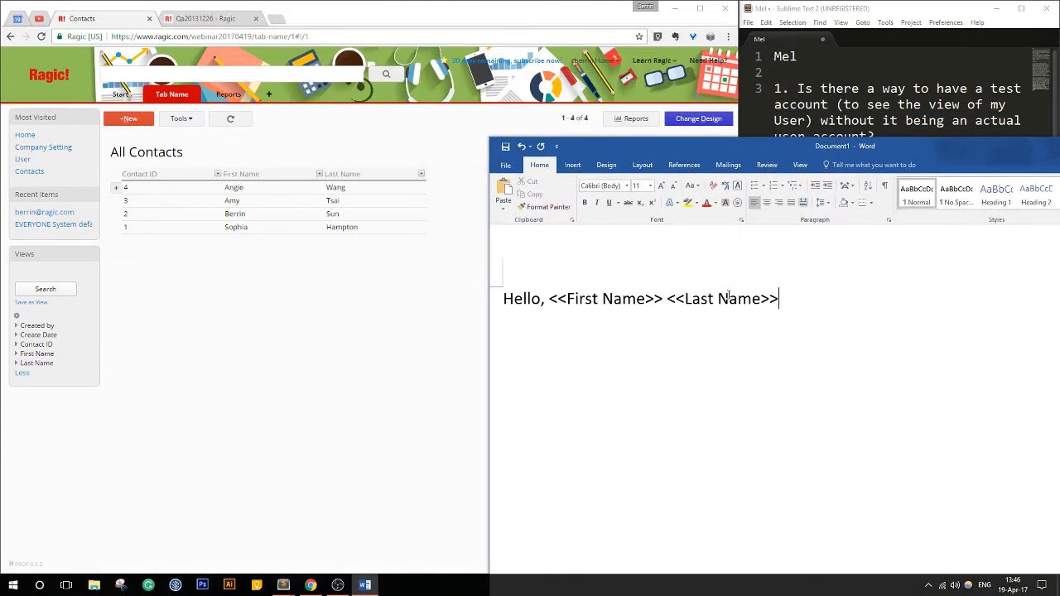
# - Try a lowercase n in the Last Name placeholder and restore the capital N
pyautogui.moveTo(729, 298); pyautogui.dragTo(718, 299)
pyautogui.write('n')
pyautogui.moveTo(783, 299); pyautogui.dragTo(719, 298)
pyautogui.click(794, 319)
pyautogui.write('N')
# - Open the record with Contact ID 4 in Ragic, and in the Word greeting move the comma from after Hello to after <<Last Name>>
pyautogui.click(378, 186)
pyautogui.click(891, 367)
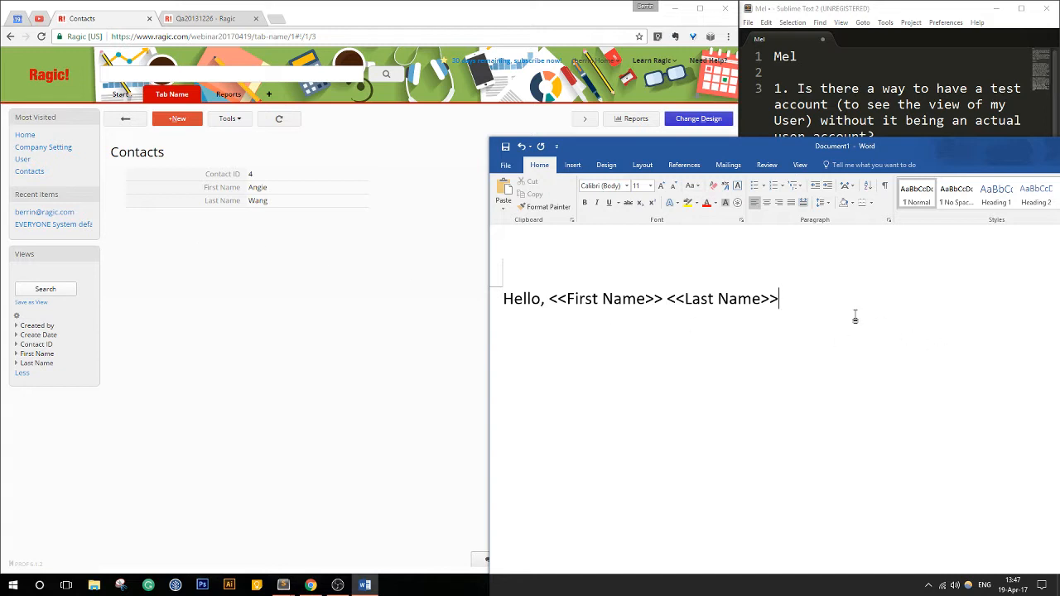
pyautogui.click(546, 299)
pyautogui.press('BackSpace')
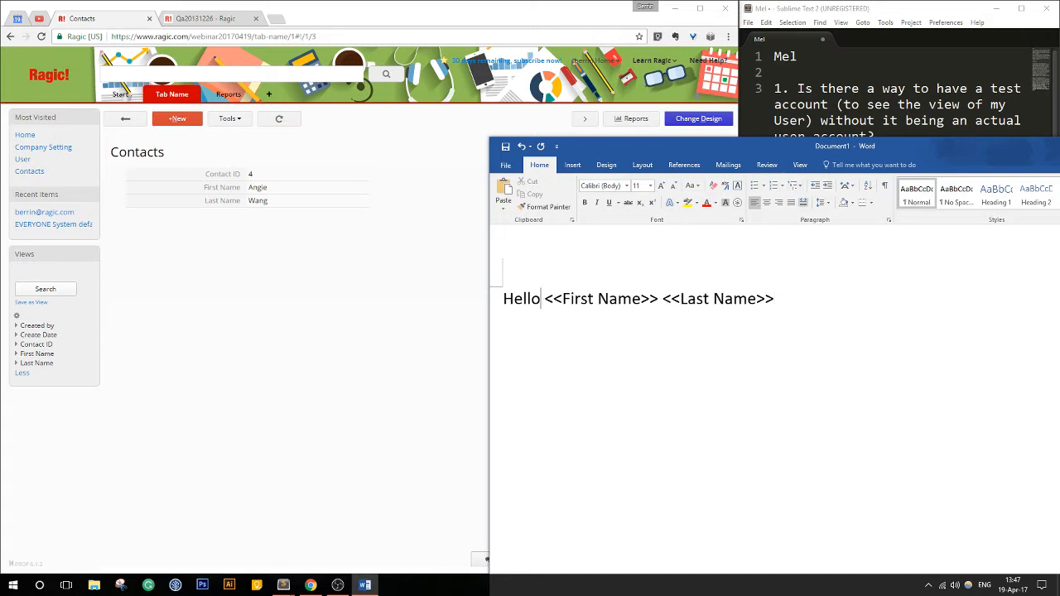
pyautogui.click(823, 301)
pyautogui.write(',')
# - Add the line "Thank you for shopping with us." below the greeting, leaving a blank line between them
pyautogui.press('Return')
pyautogui.press('BackSpace')
pyautogui.press('Return')
pyautogui.write('T')
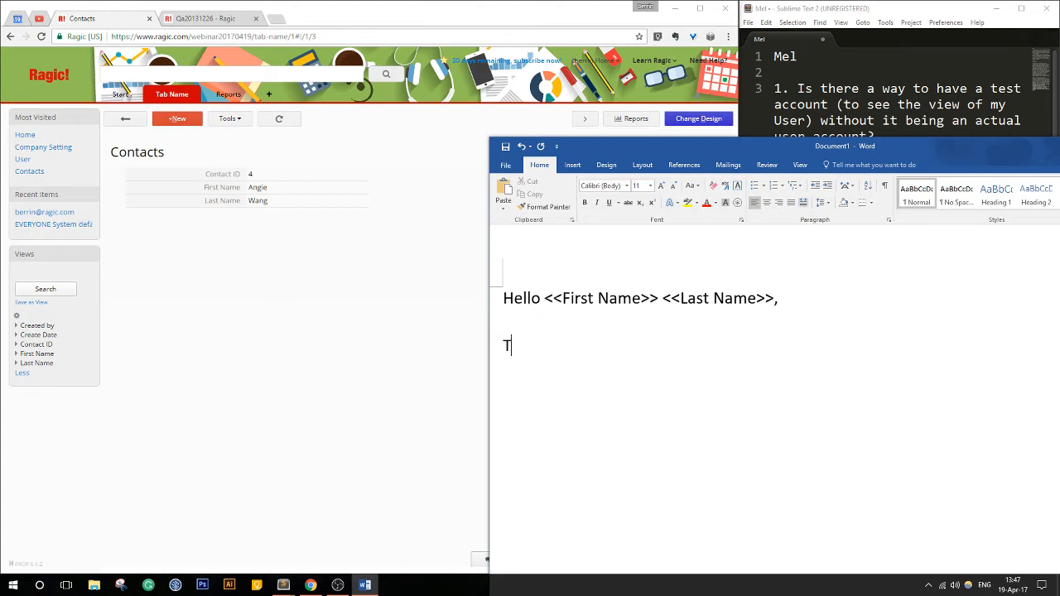
pyautogui.write('hank you for shoppi')
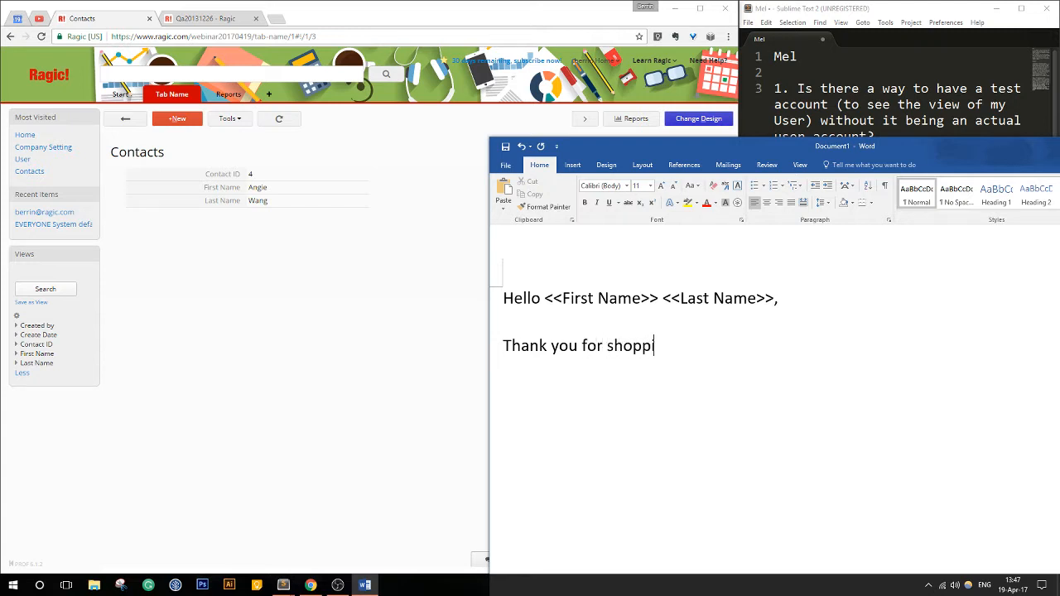
pyautogui.write('ng with us.')
pyautogui.moveTo(782, 151); pyautogui.dragTo(645, 95)
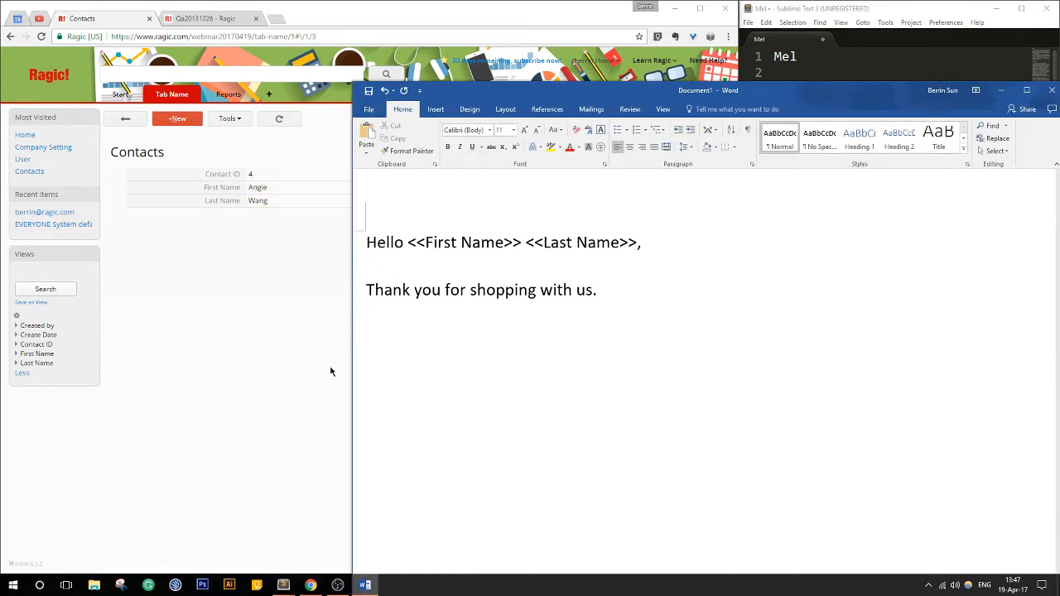
# - Save the letter as ThankYouLetter.docx in the WebinarFiles folder and close the document
pyautogui.scroll(2, 422, 186)
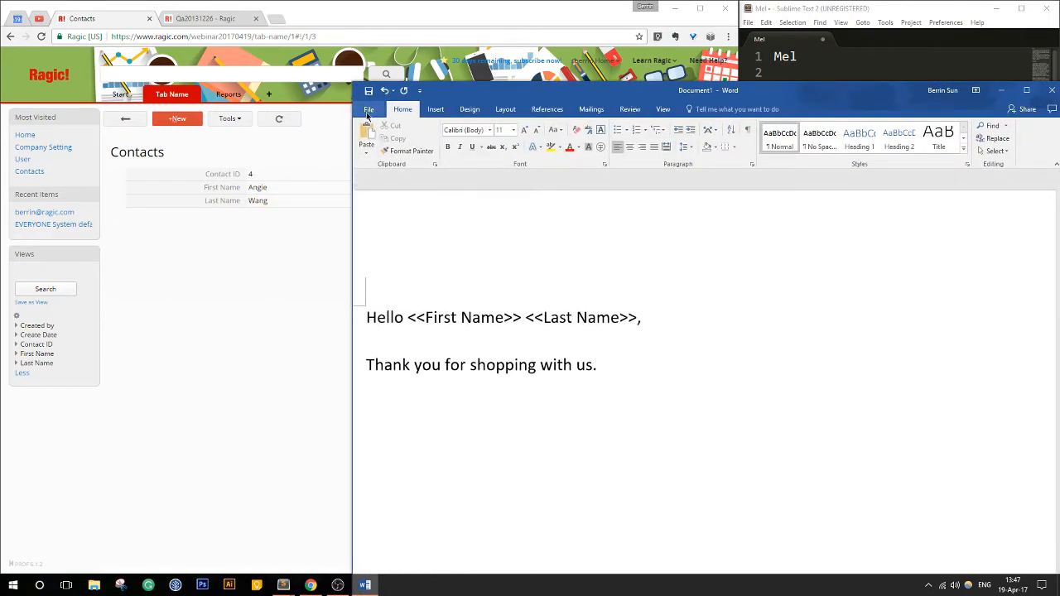
pyautogui.click(369, 108)
pyautogui.click(379, 218)
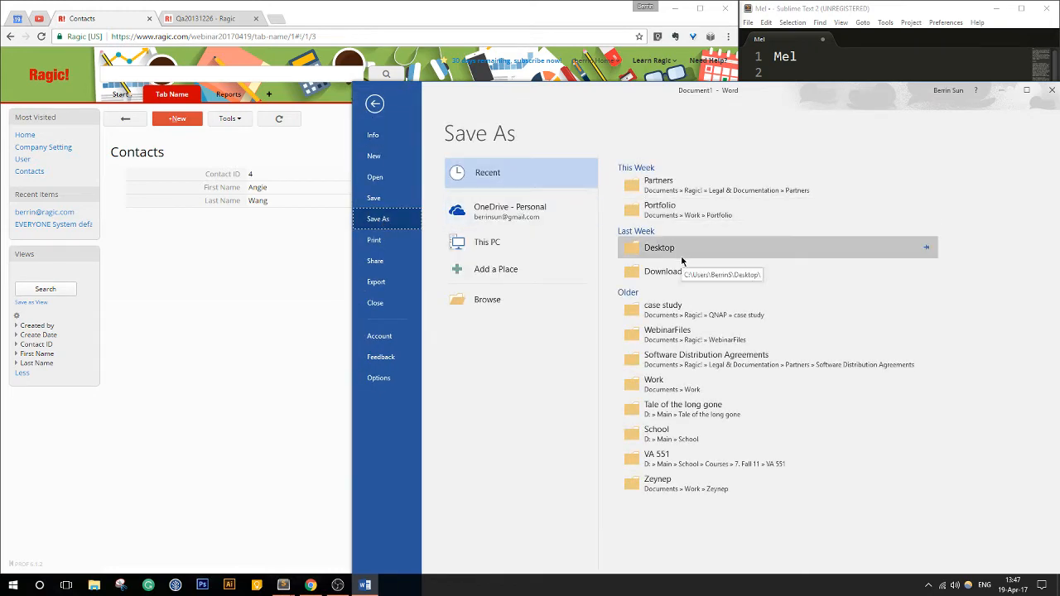
pyautogui.click(705, 343)
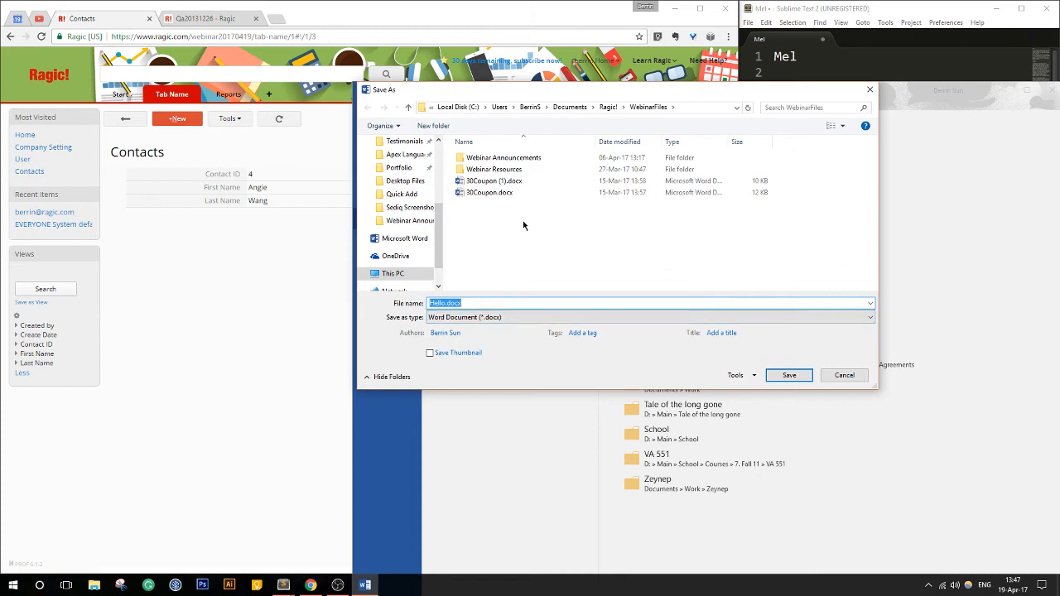
pyautogui.moveTo(446, 303); pyautogui.dragTo(407, 307)
pyautogui.write('Thanks')
pyautogui.press('BackSpace')
pyautogui.write('YouLetter')
pyautogui.click(790, 375)
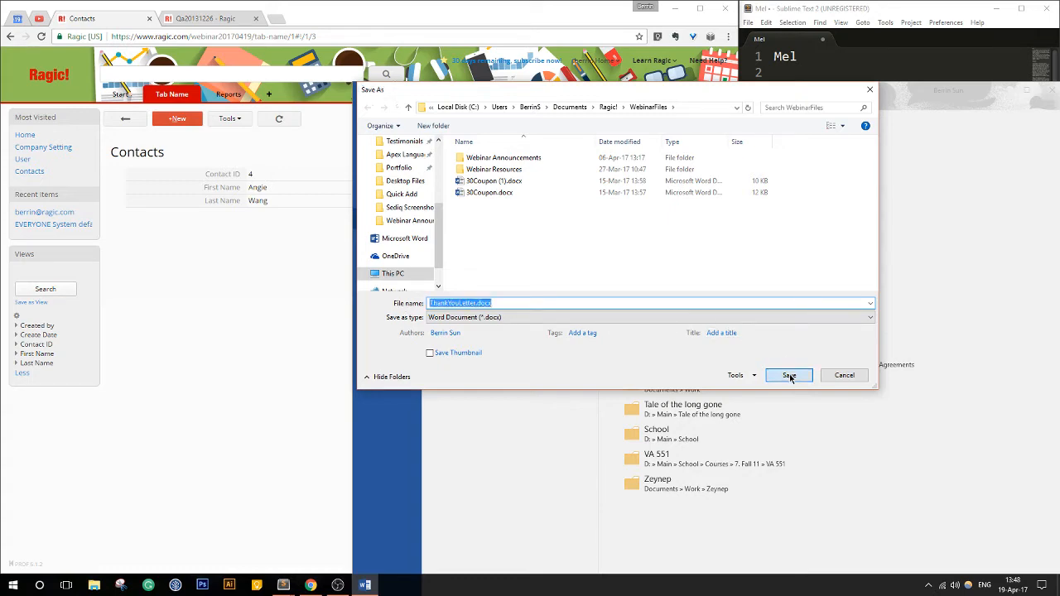
pyautogui.moveTo(847, 99); pyautogui.dragTo(567, 102)
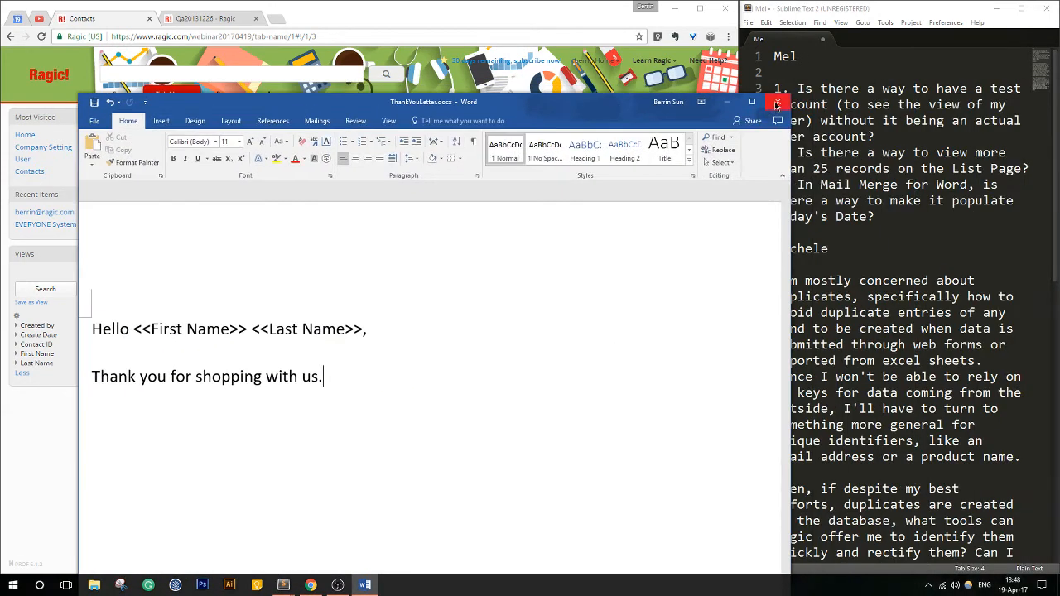
pyautogui.click(775, 101)
# - Start a new Mail Merge (Word/Excel) template from the Ragic contact record and choose ThankYouLetter.docx from WebinarFiles as its file
pyautogui.click(235, 121)
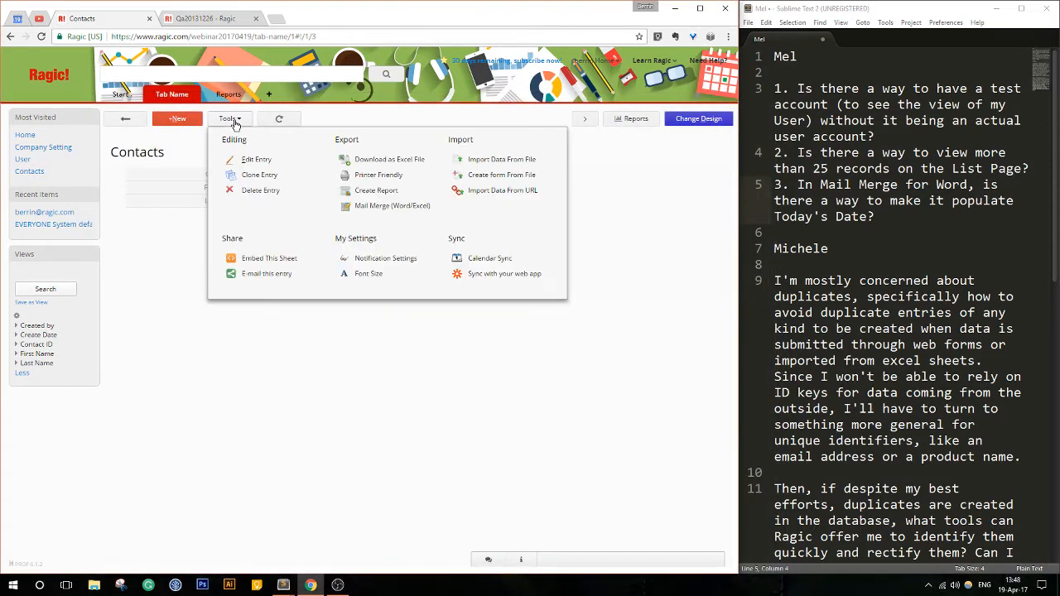
pyautogui.click(382, 206)
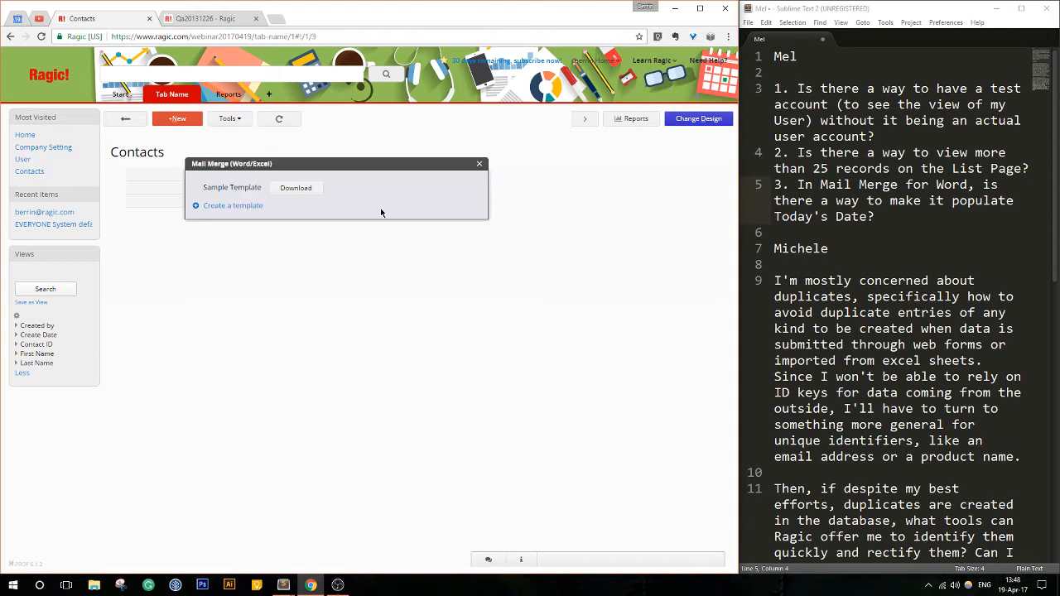
pyautogui.click(220, 208)
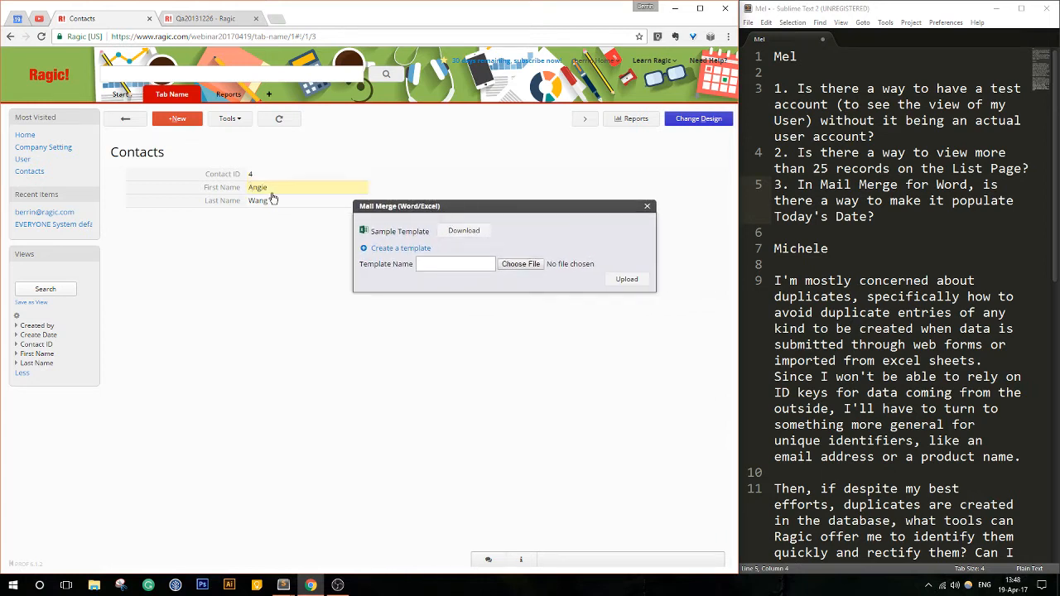
pyautogui.click(449, 262)
pyautogui.click(521, 264)
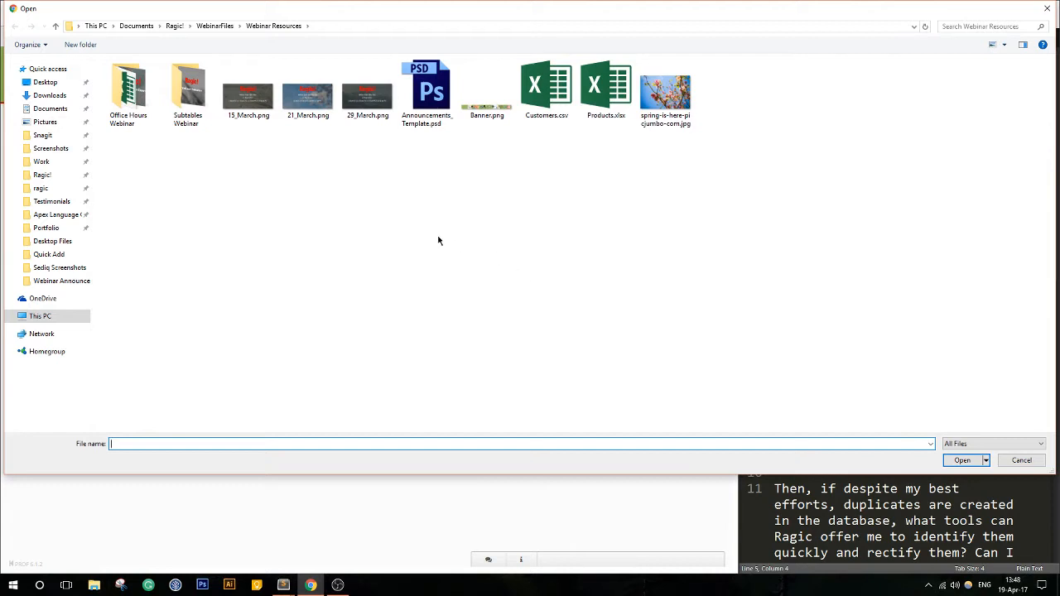
pyautogui.click(222, 27)
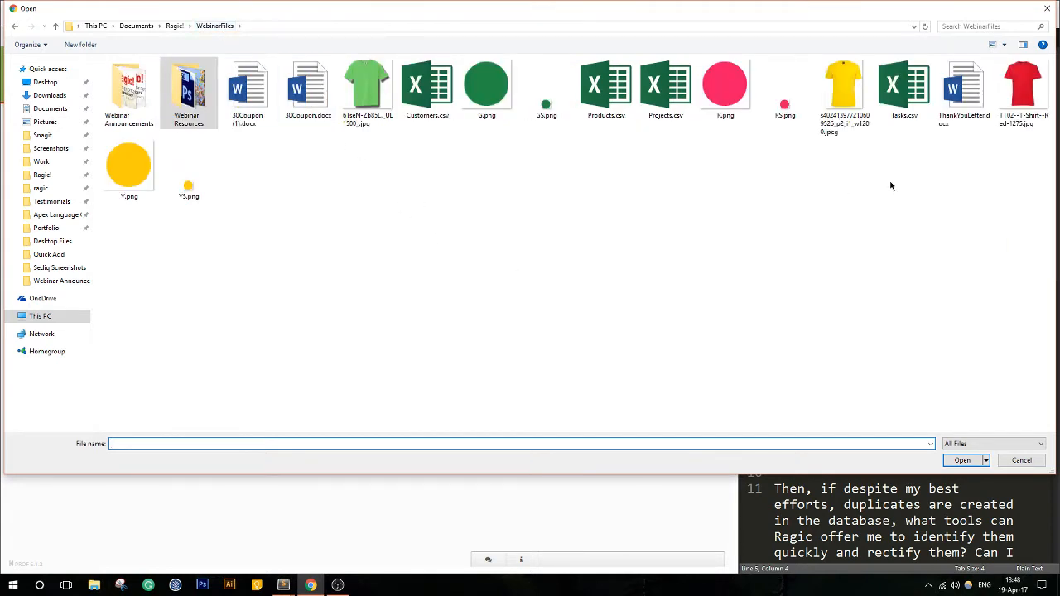
pyautogui.click(963, 91)
pyautogui.click(959, 461)
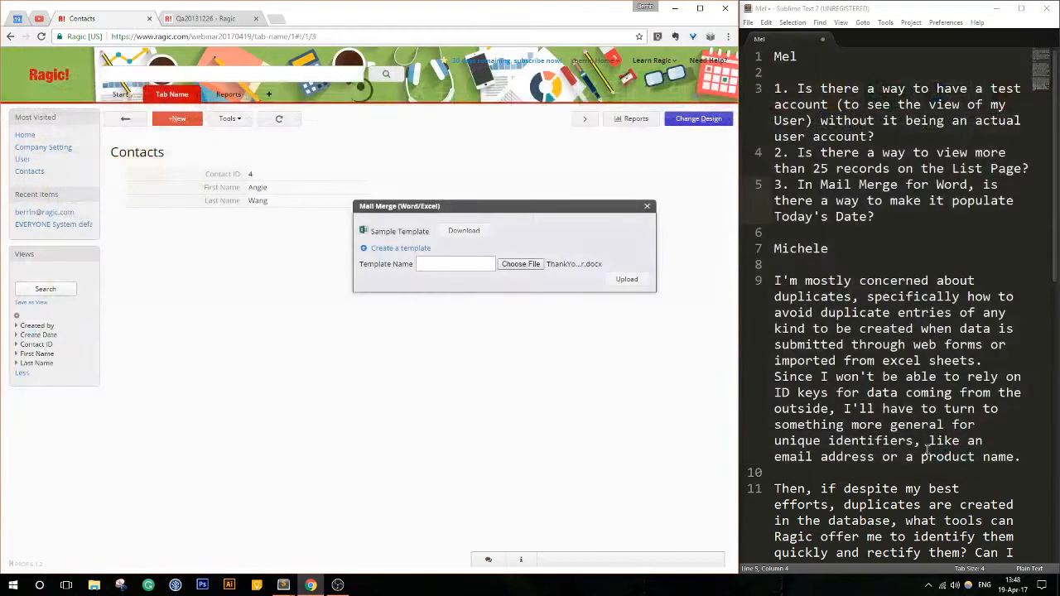
# - Name the template Thank You Letter, upload it, and close the Mail Merge window
pyautogui.click(451, 263)
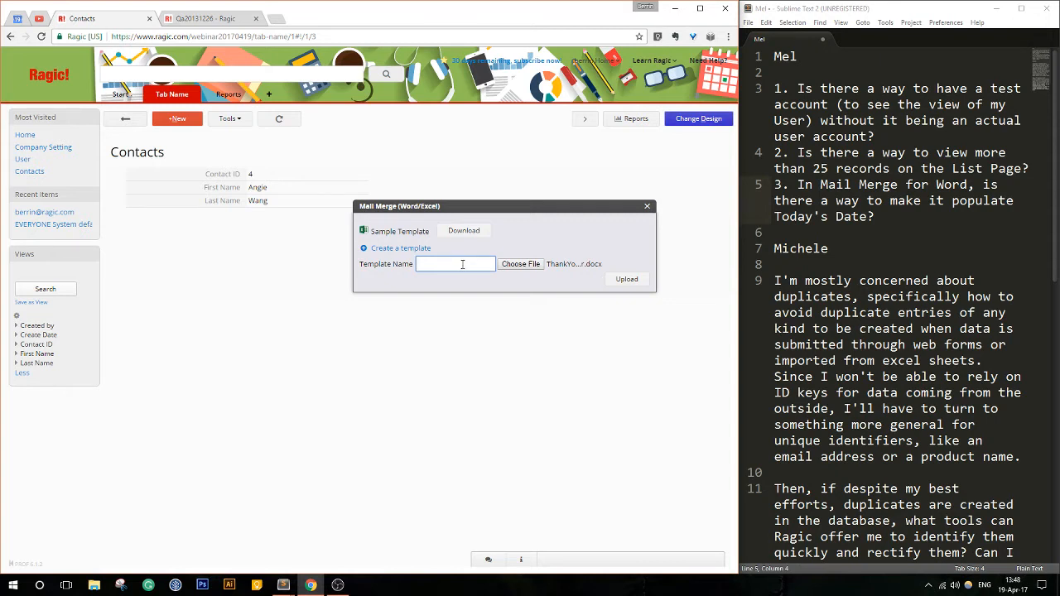
pyautogui.write('Thank You Letter')
pyautogui.click(628, 280)
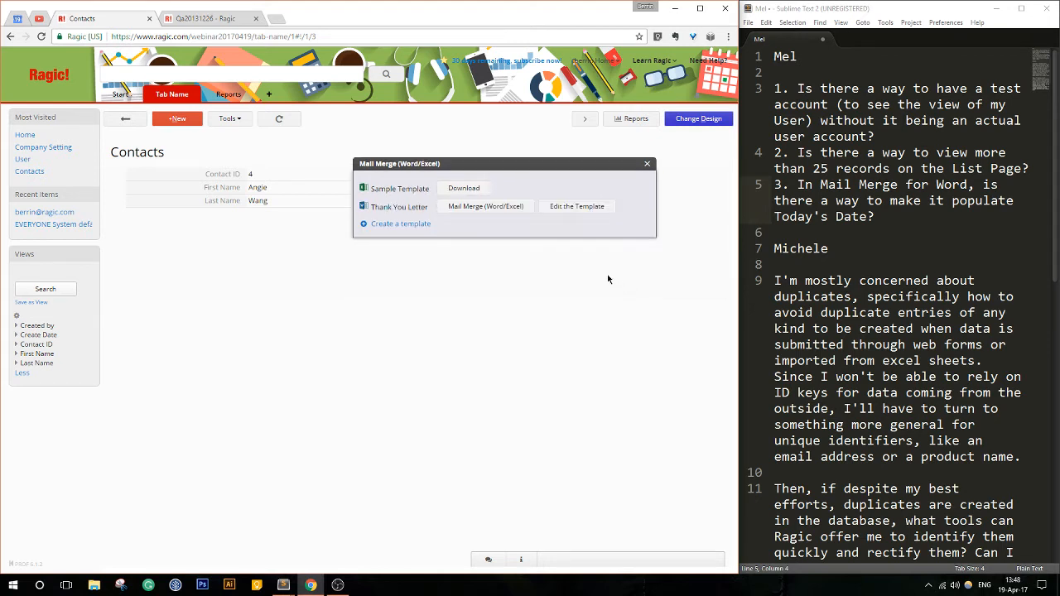
pyautogui.click(647, 163)
# - Open the record with Contact ID 2 from the contact list and run Mail Merge with the Thank You Letter template
pyautogui.click(129, 122)
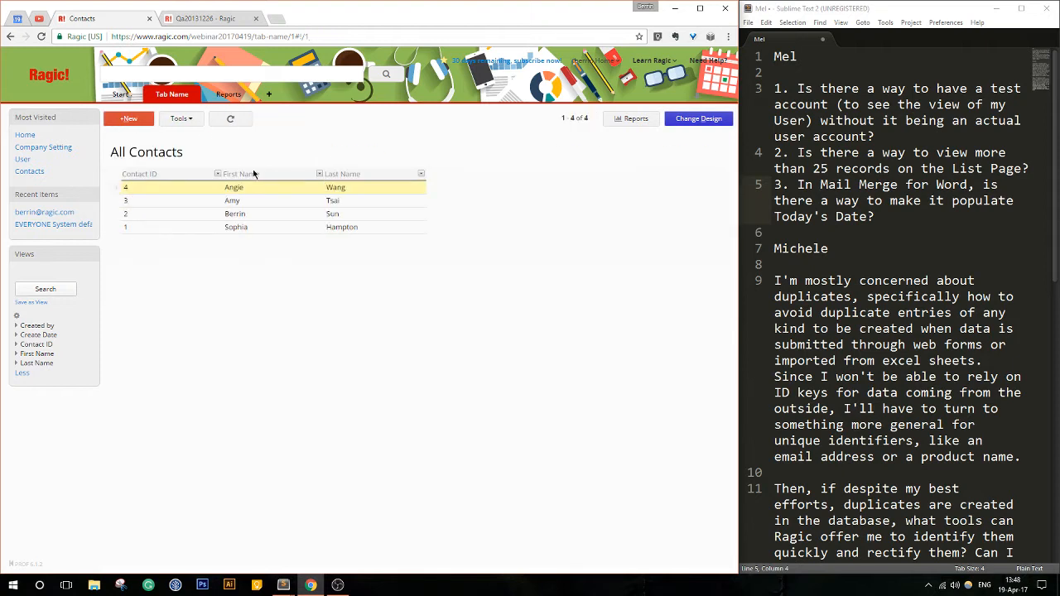
pyautogui.click(281, 217)
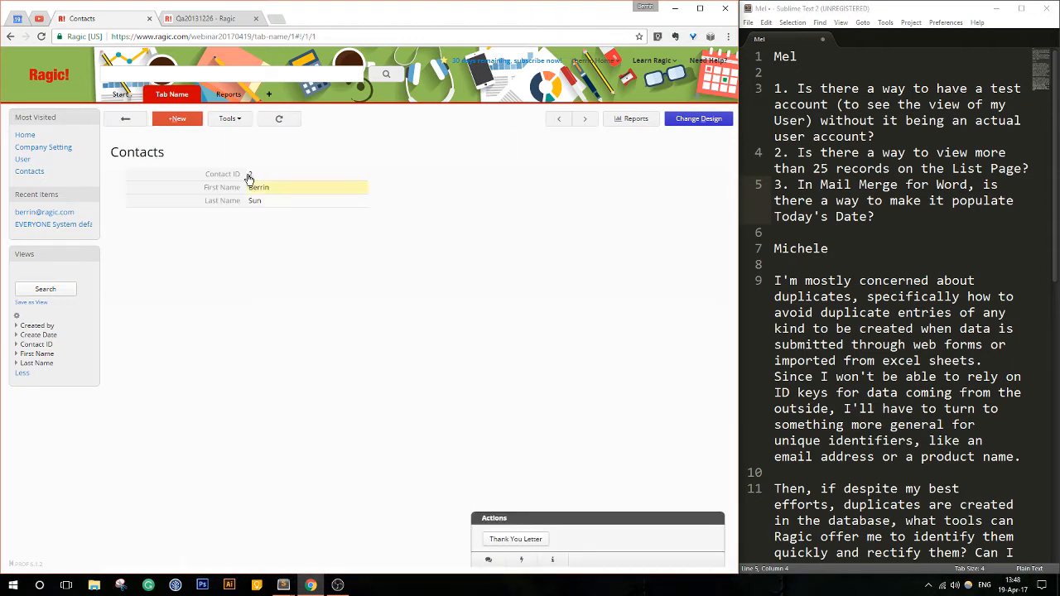
pyautogui.click(229, 119)
pyautogui.click(390, 206)
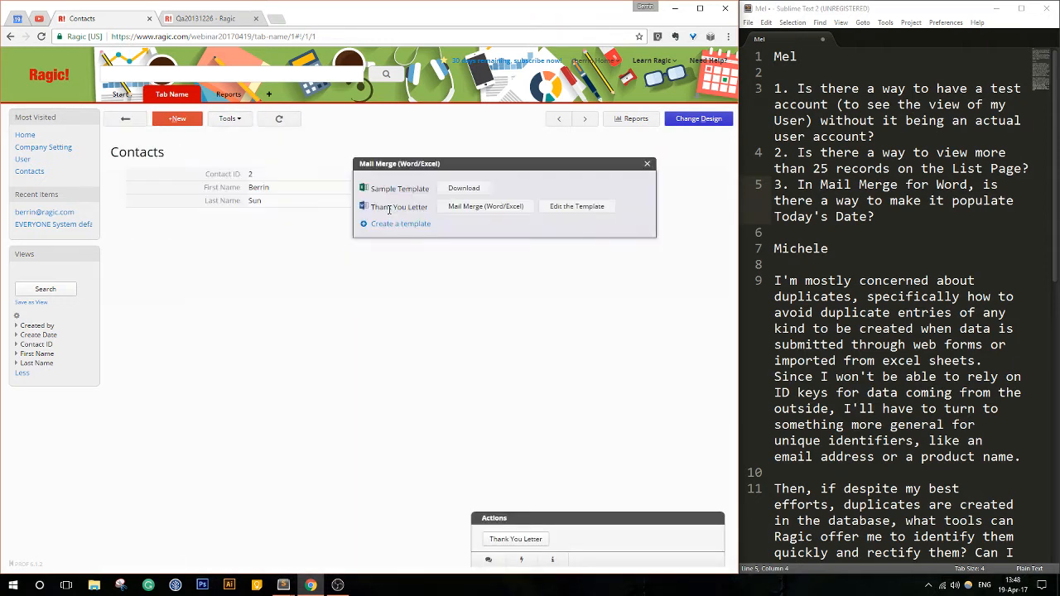
pyautogui.click(499, 207)
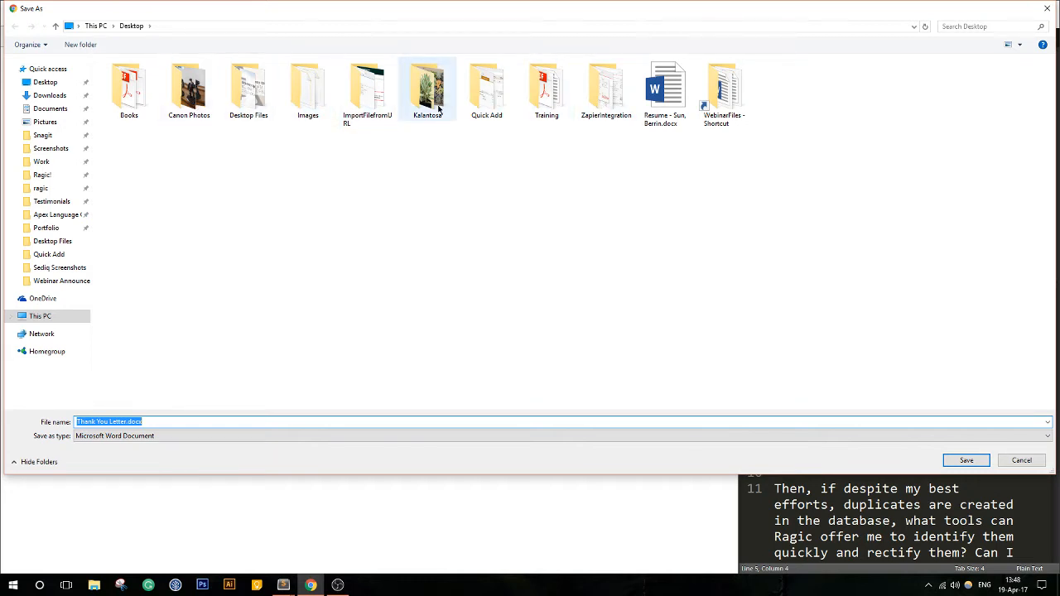
# - Save the merged Thank You Letter.docx in the WebinarFiles folder
pyautogui.click(238, 96)
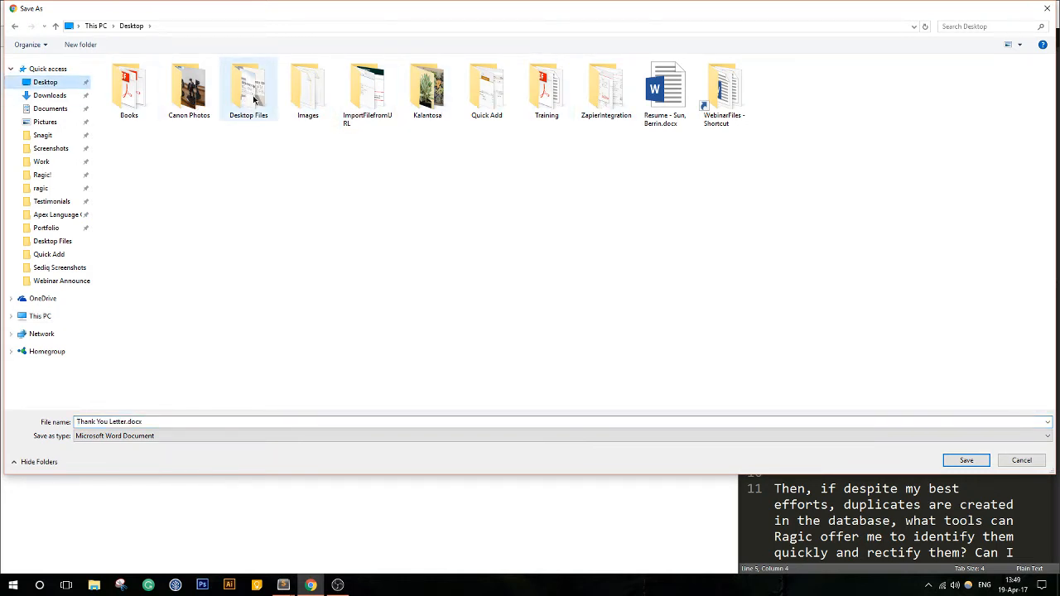
pyautogui.click(246, 99)
pyautogui.doubleClick(714, 88)
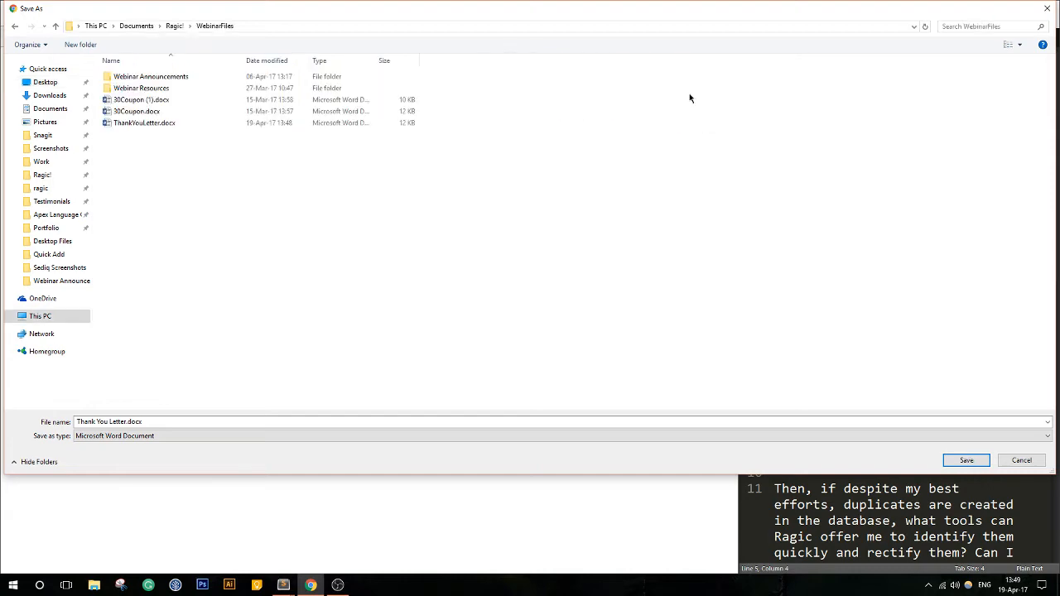
pyautogui.click(966, 460)
# - Open the merged Thank You Letter.docx from its folder in Word, dismiss the default-app prompts, and place it beside the contact record
pyautogui.click(116, 561)
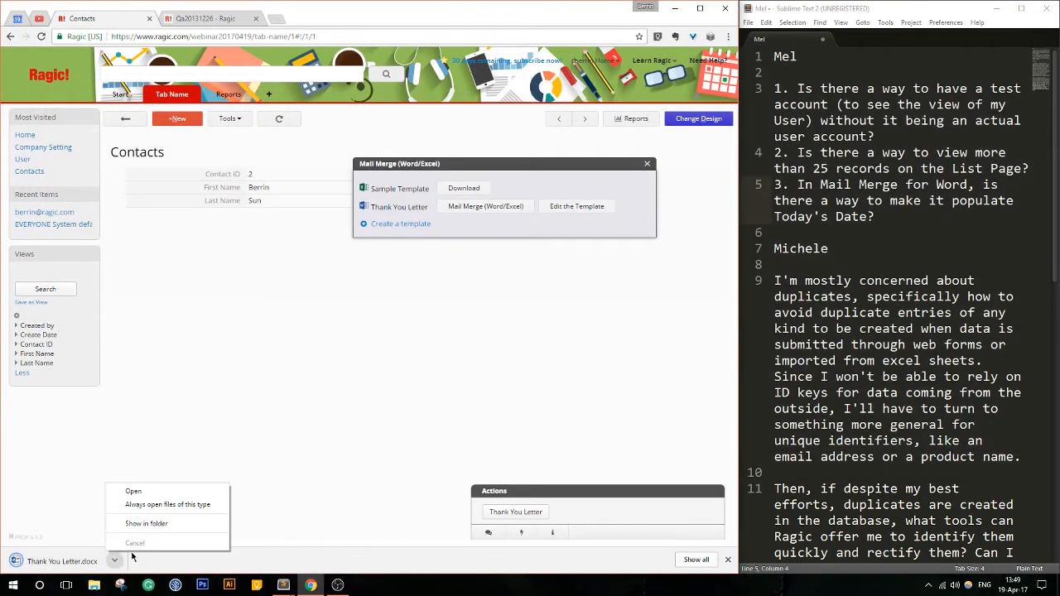
pyautogui.click(157, 526)
pyautogui.doubleClick(589, 439)
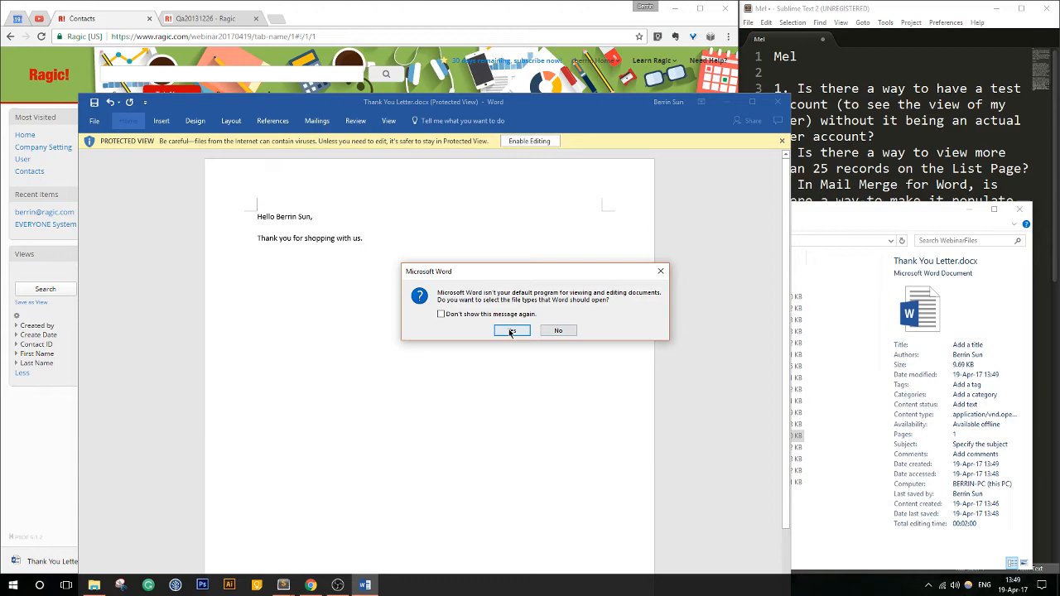
pyautogui.click(511, 331)
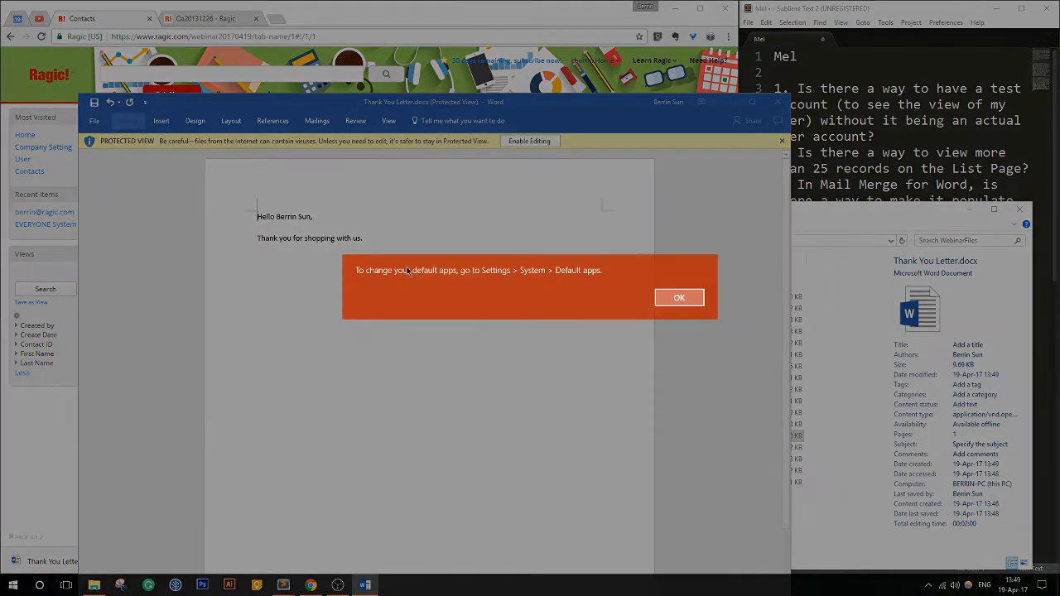
pyautogui.click(678, 298)
pyautogui.moveTo(492, 106); pyautogui.dragTo(812, 77)
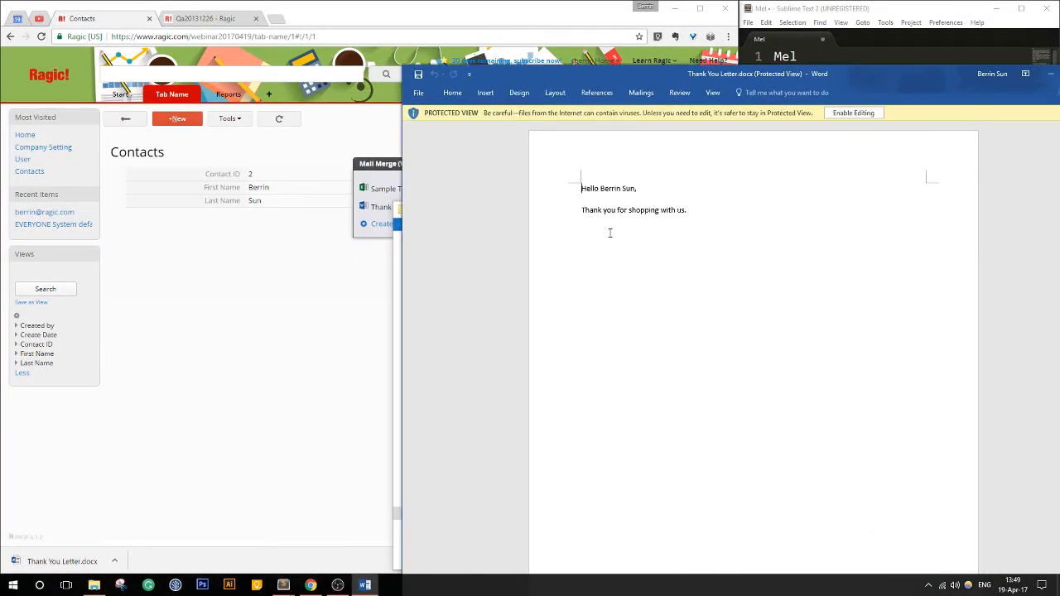
# - Compare the merged letter's greeting with the webinar question about populating today's date in Mail Merge for Word, and place the letter beside the contact record
pyautogui.moveTo(601, 188); pyautogui.dragTo(634, 185)
pyautogui.click(636, 192)
pyautogui.moveTo(771, 76); pyautogui.dragTo(401, 71)
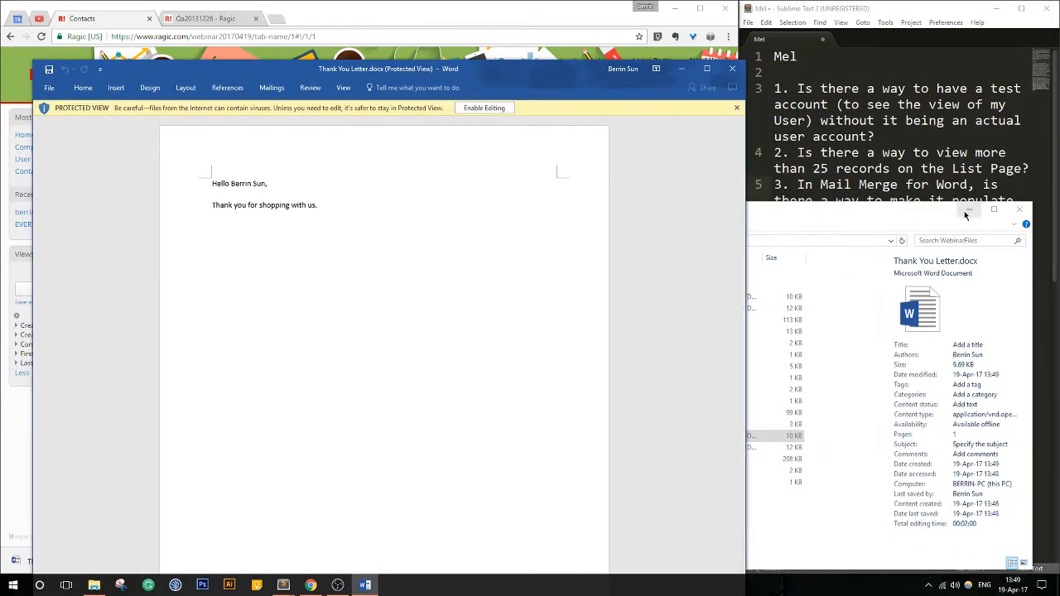
pyautogui.click(969, 212)
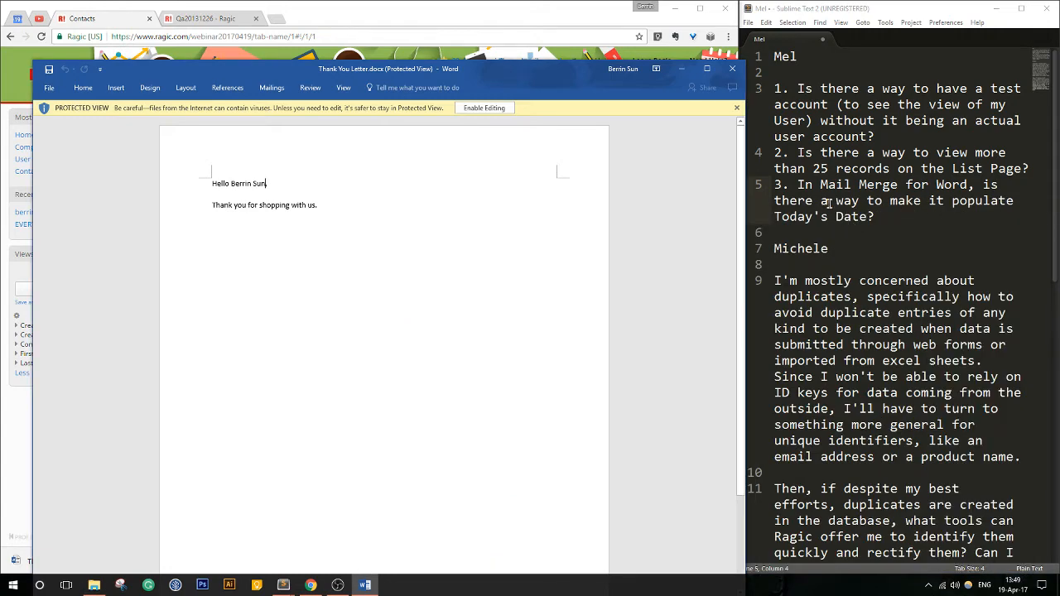
pyautogui.moveTo(843, 186); pyautogui.dragTo(927, 213)
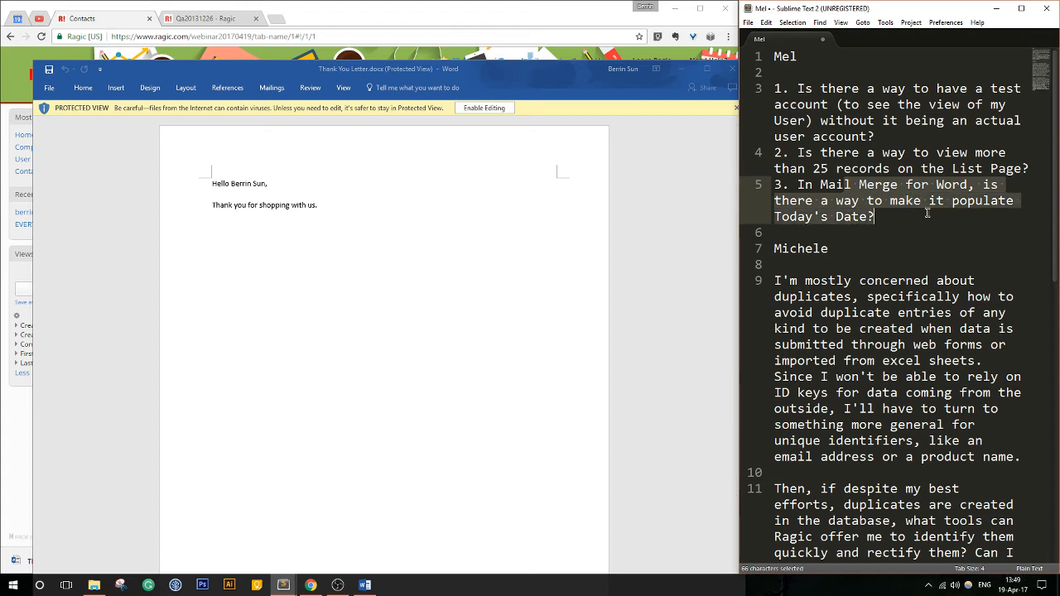
pyautogui.click(928, 213)
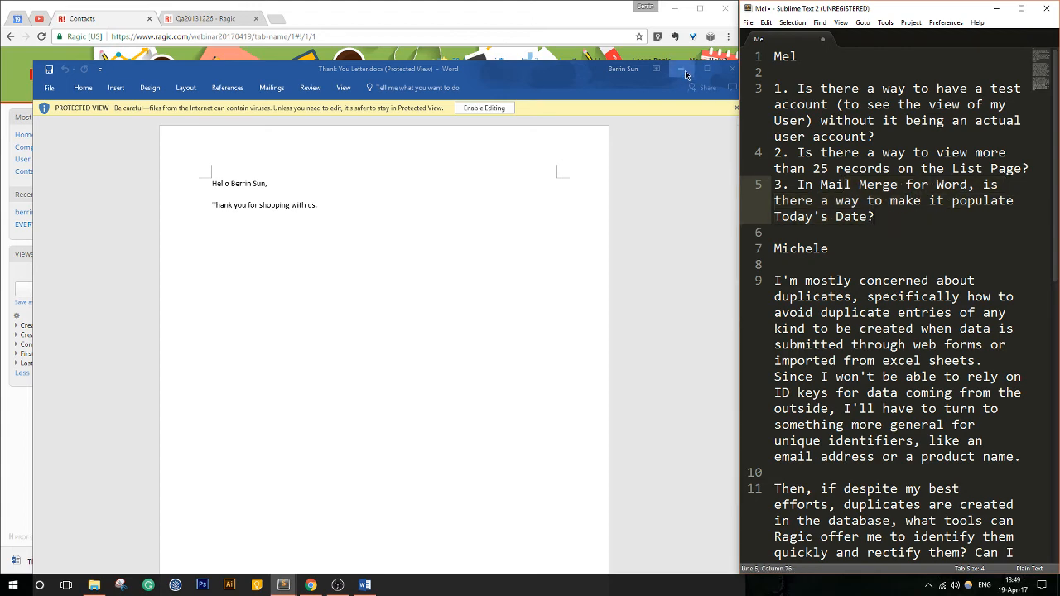
pyautogui.moveTo(598, 74); pyautogui.dragTo(967, 110)
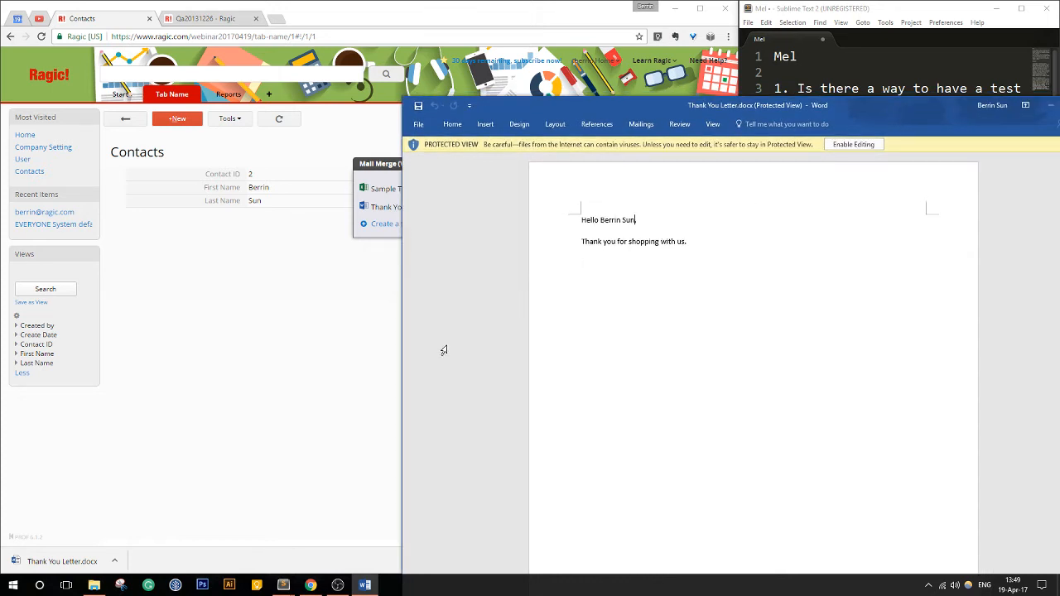
# - Close the Mail Merge window on the contact record and compare the record with the merged letter
pyautogui.click(250, 313)
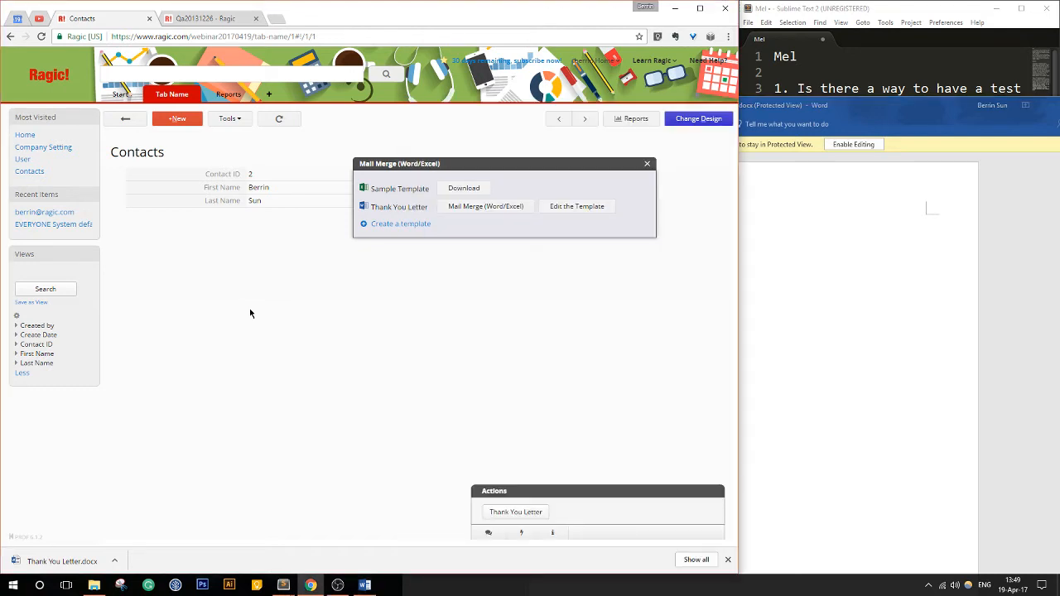
pyautogui.click(647, 163)
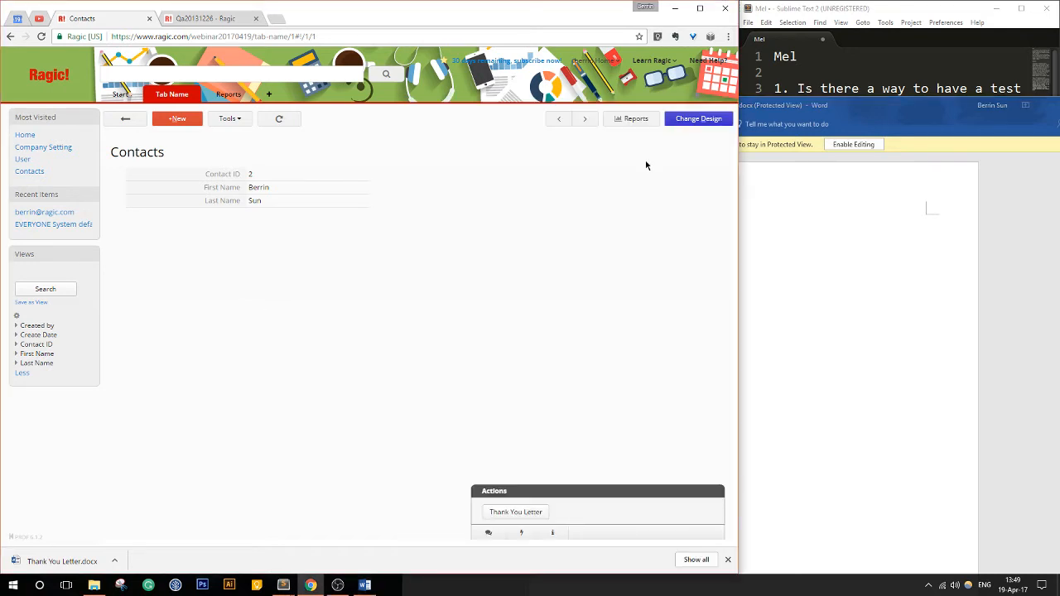
pyautogui.click(796, 208)
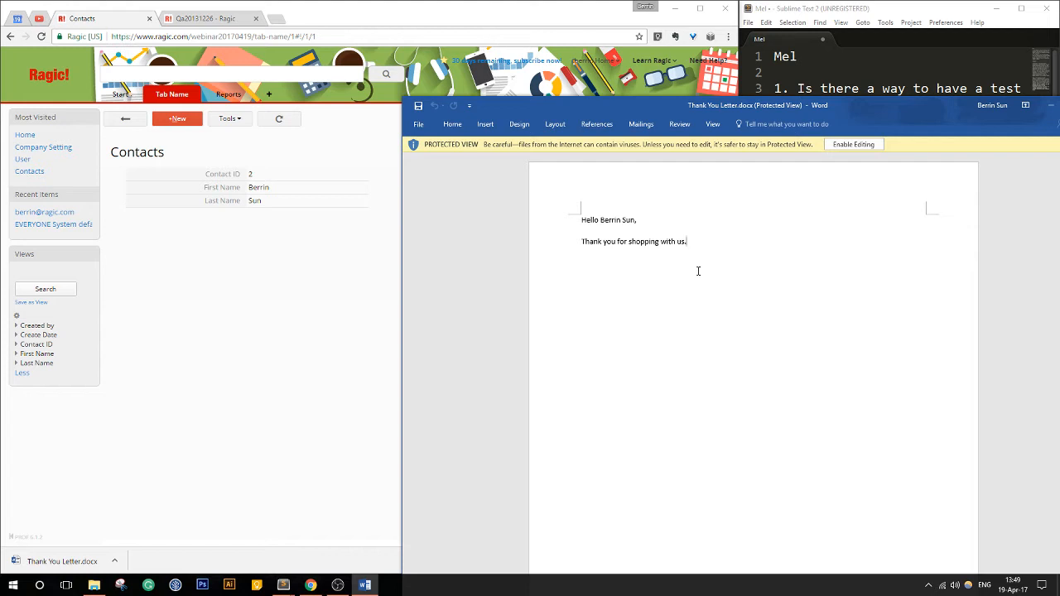
pyautogui.click(265, 263)
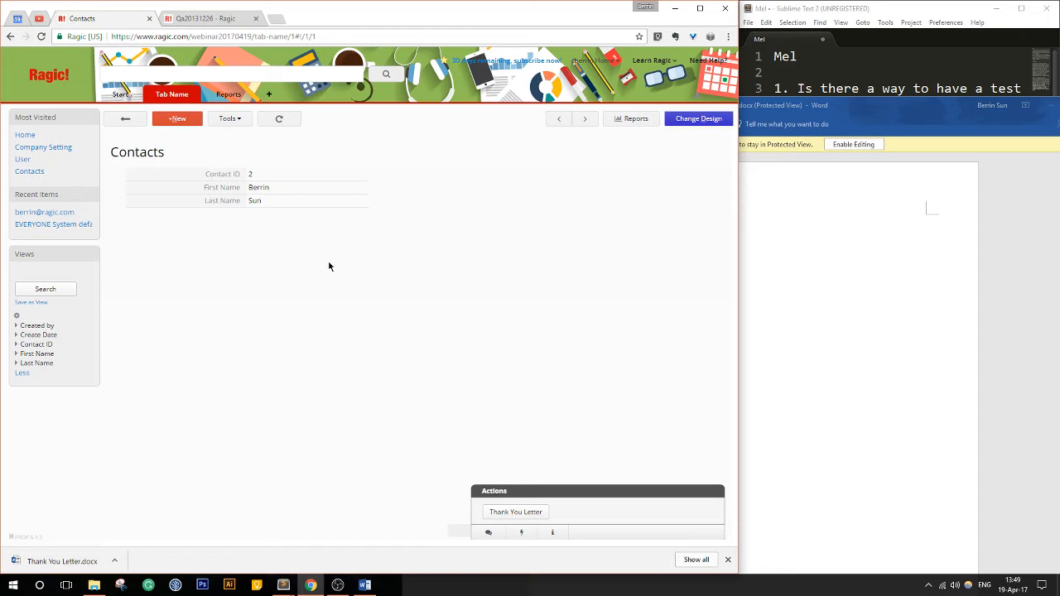
pyautogui.click(819, 260)
pyautogui.click(265, 315)
# - Add a Date field named Shopper Since in row 5 of the Contacts form design, save it and exit
pyautogui.click(694, 121)
pyautogui.click(252, 247)
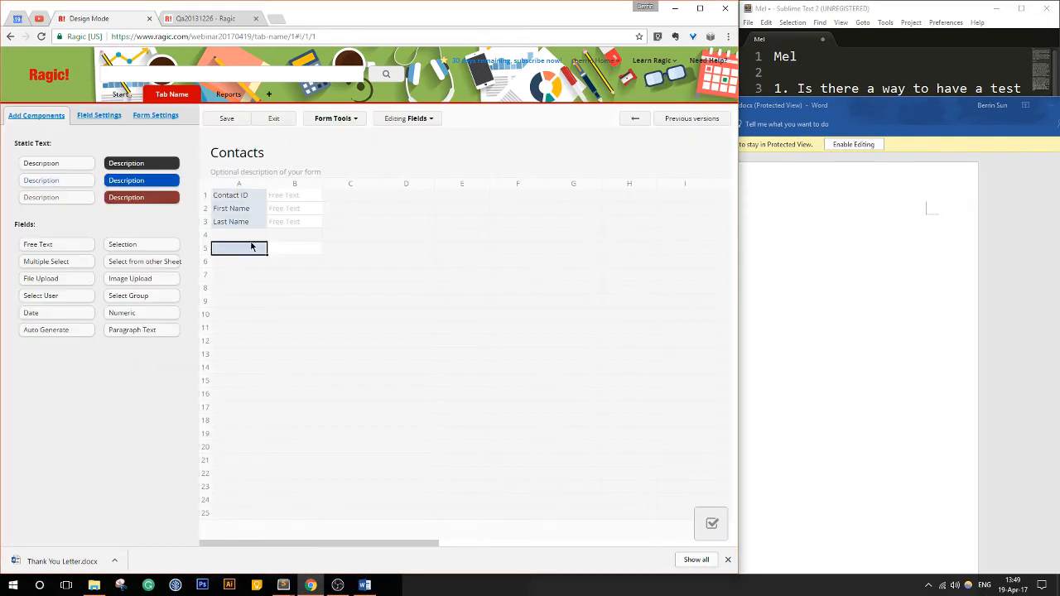
pyautogui.write('Shopper Since')
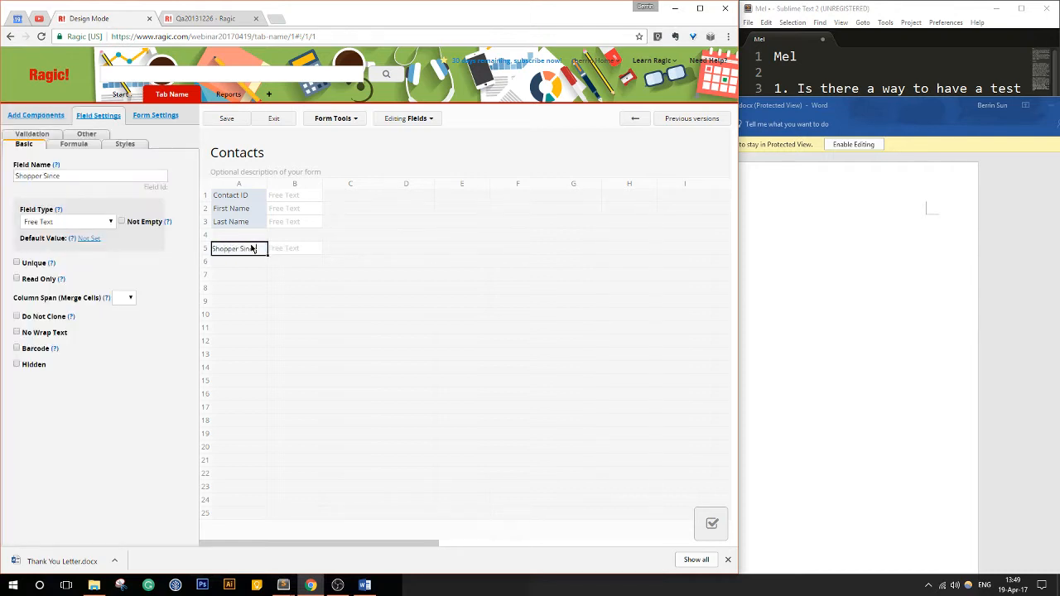
pyautogui.click(69, 224)
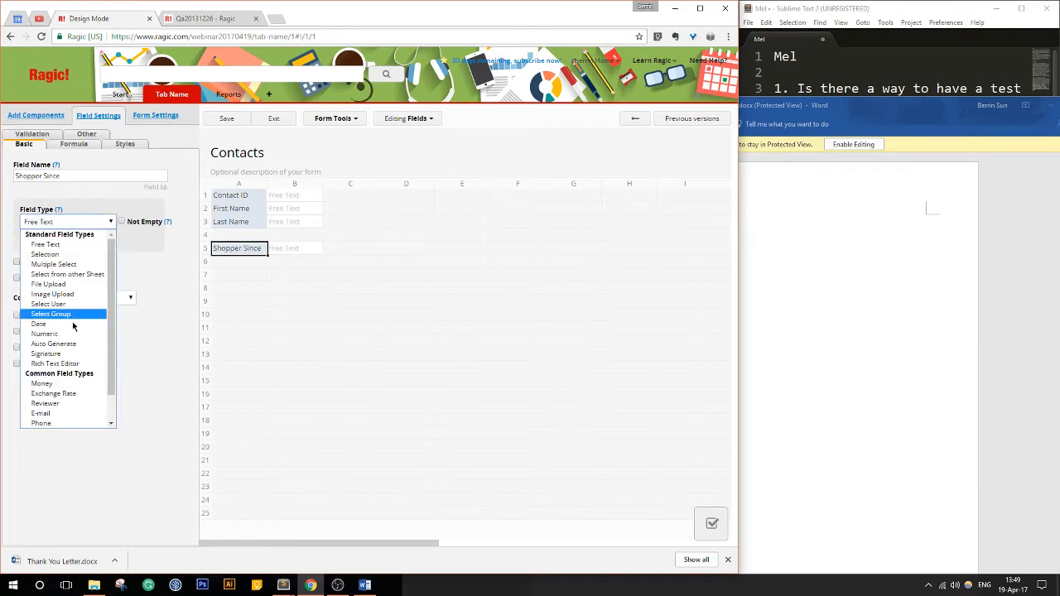
pyautogui.click(111, 330)
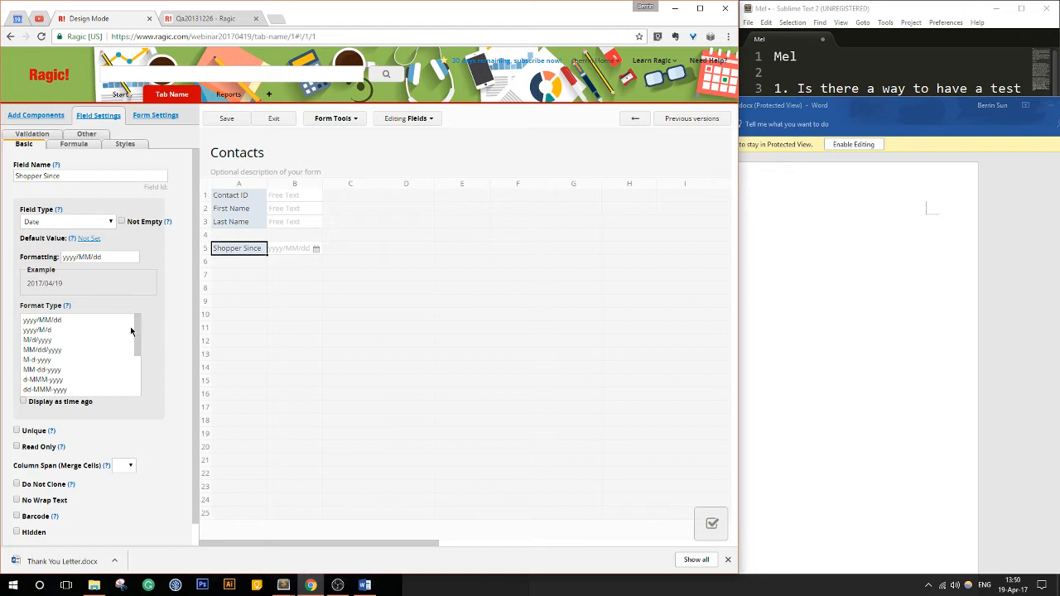
pyautogui.click(226, 118)
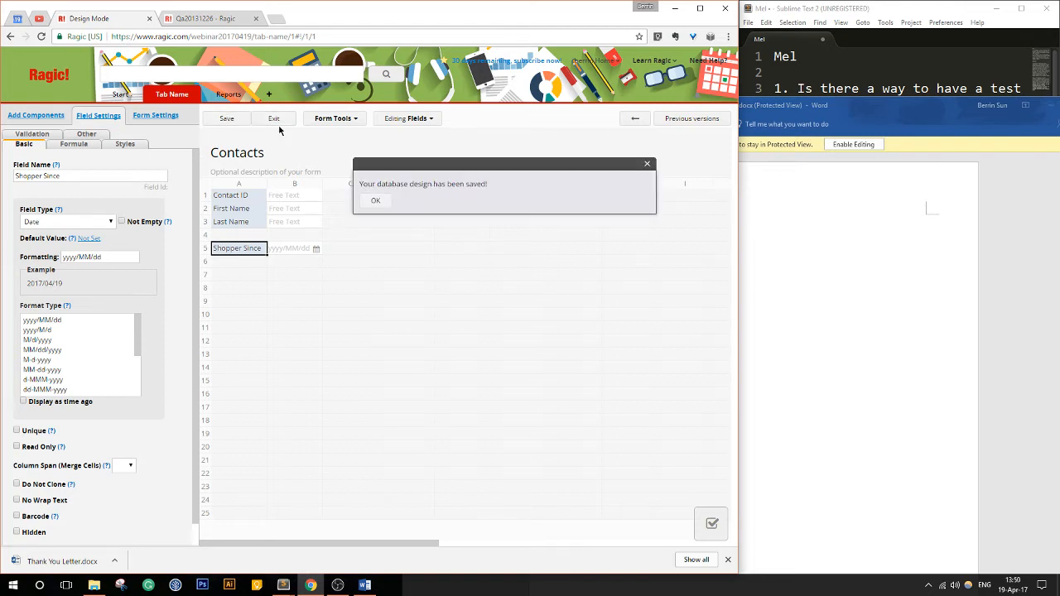
pyautogui.click(275, 123)
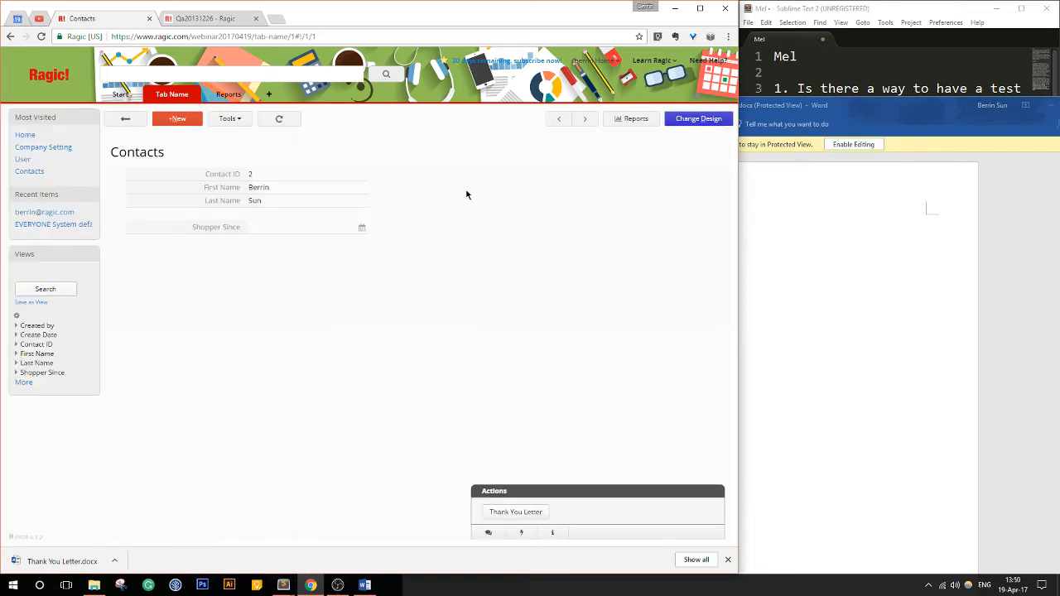
# - Set the Shopper Since field's default value to Create date, save the design, and recheck the field's settings
pyautogui.click(693, 119)
pyautogui.click(248, 248)
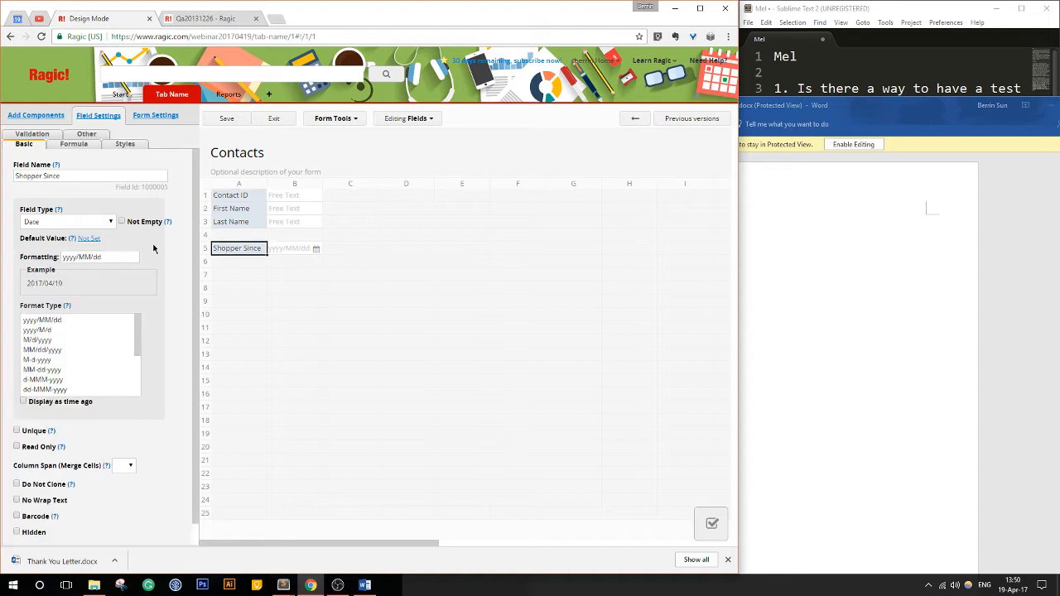
pyautogui.click(86, 238)
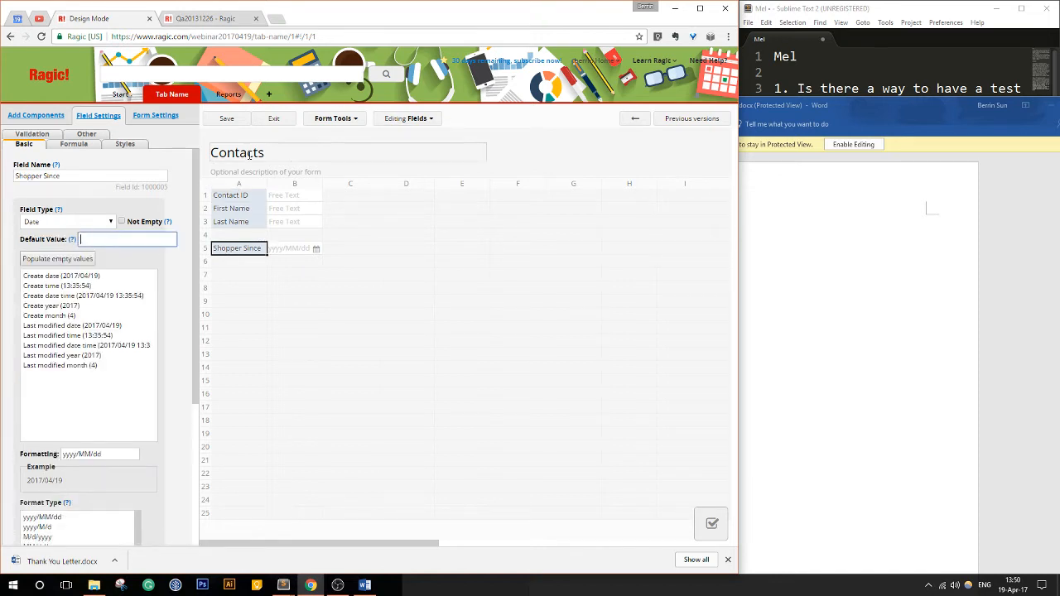
pyautogui.click(101, 276)
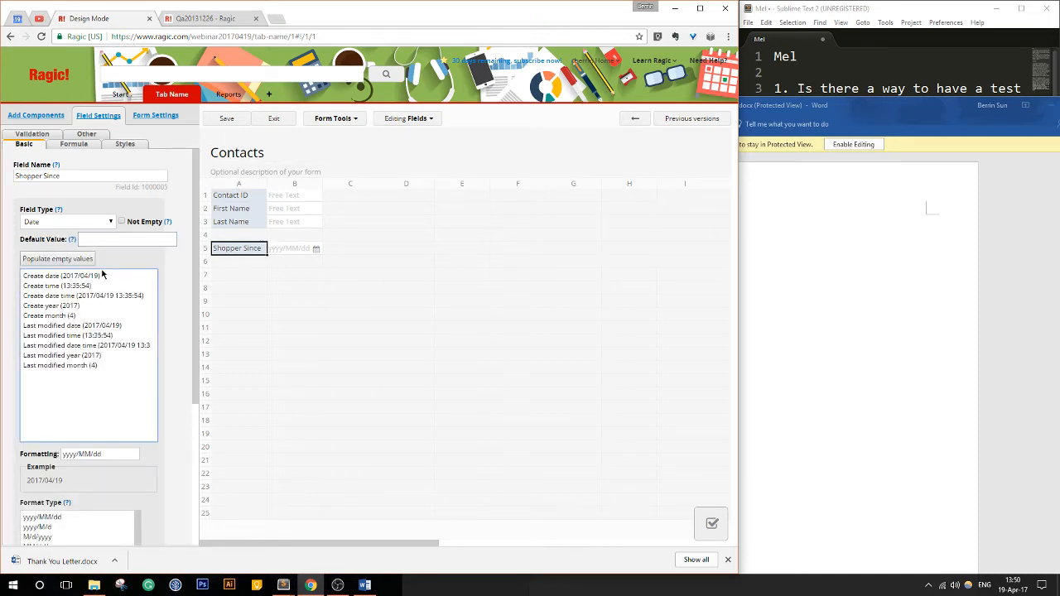
pyautogui.click(226, 119)
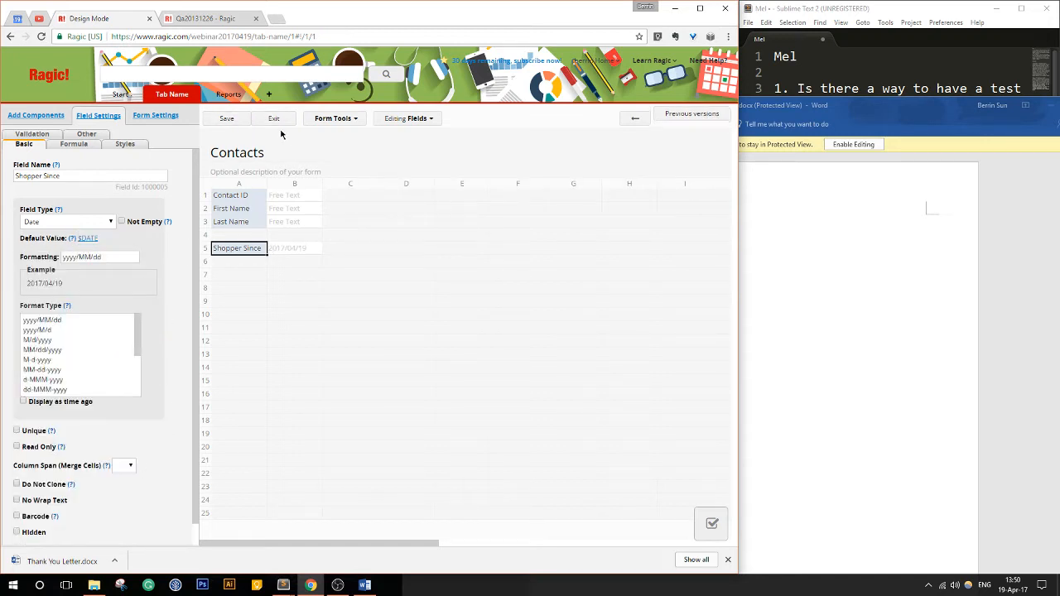
pyautogui.click(276, 120)
pyautogui.click(698, 118)
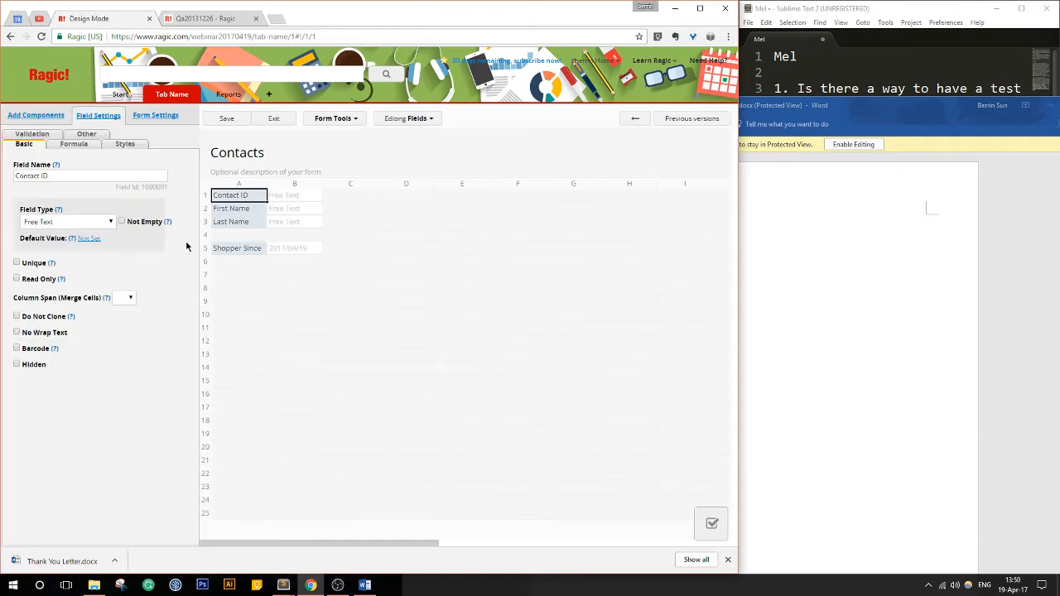
pyautogui.scroll(-1, 130, 300)
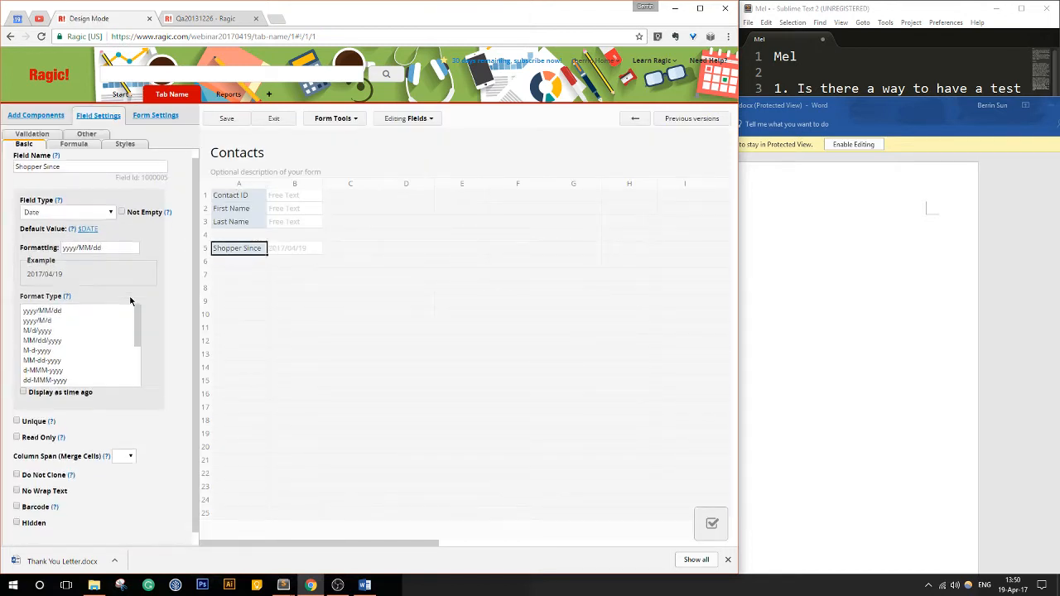
pyautogui.click(270, 121)
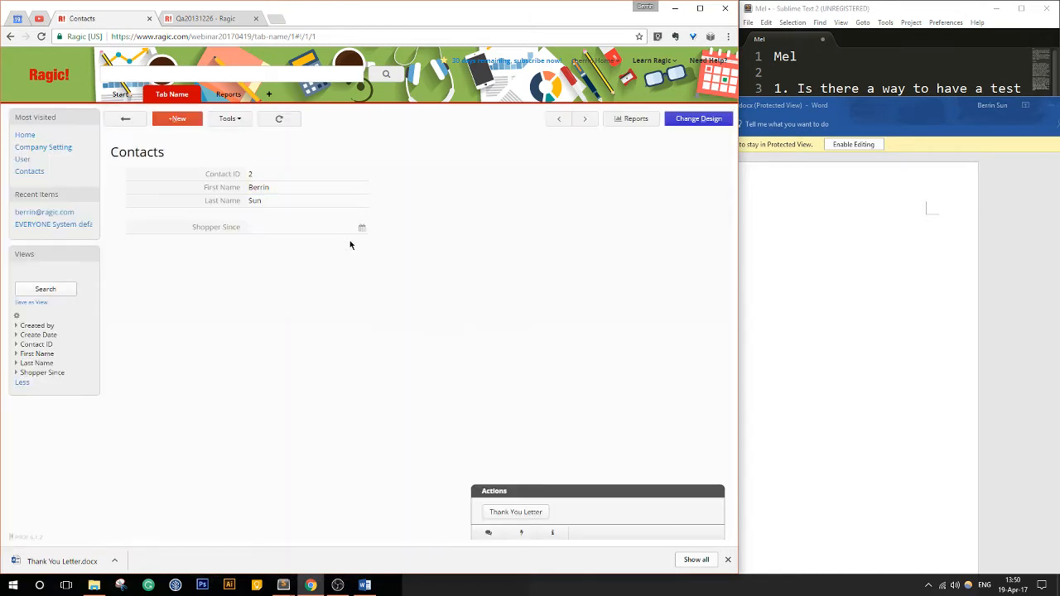
# - Set Shopper Since to 2017/04/05 on the record with Contact ID 2 and save the entry
pyautogui.click(363, 231)
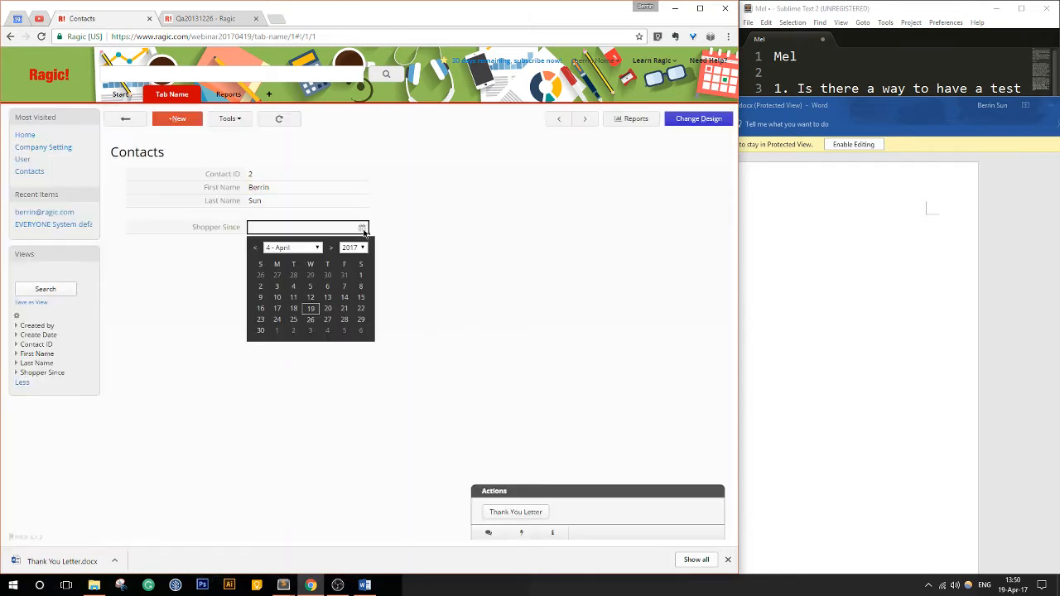
pyautogui.click(310, 287)
pyautogui.click(155, 259)
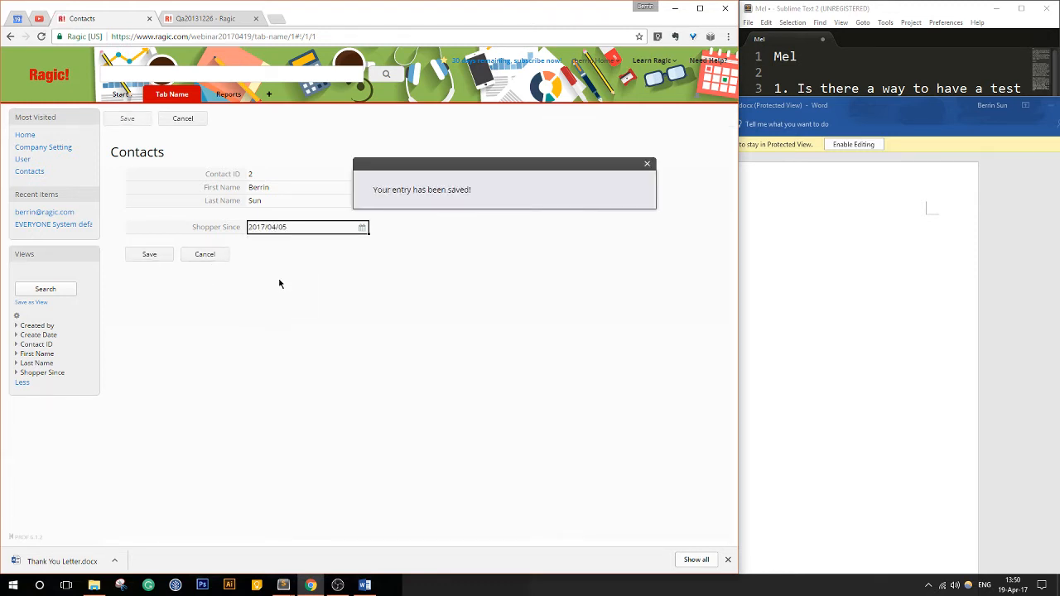
# - Open the ThankYouLetter.docx template from the WebinarFiles folder in Word and place it beside the contact record
pyautogui.click(887, 251)
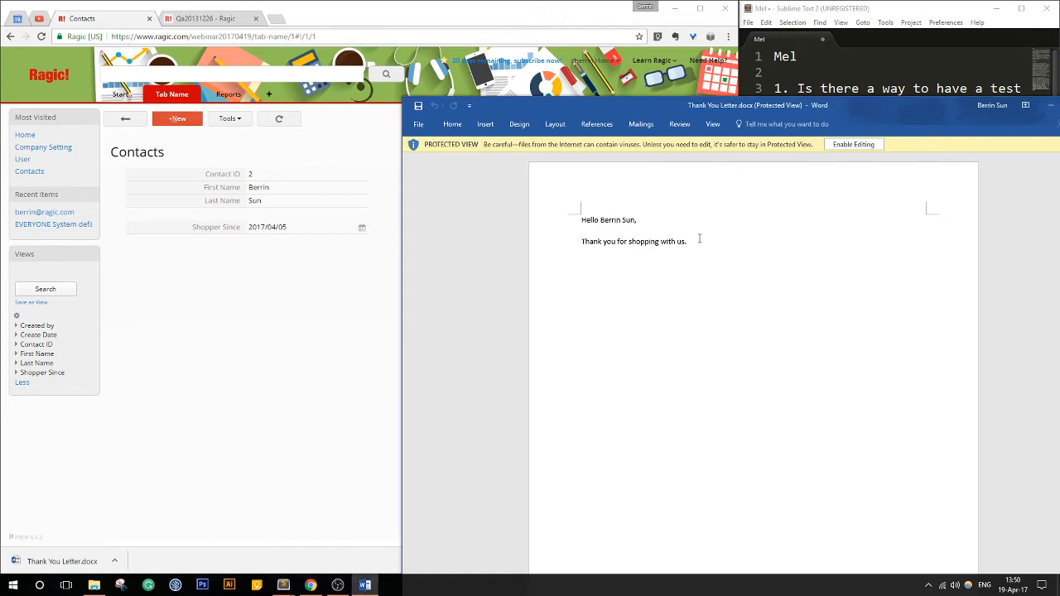
pyautogui.click(1051, 106)
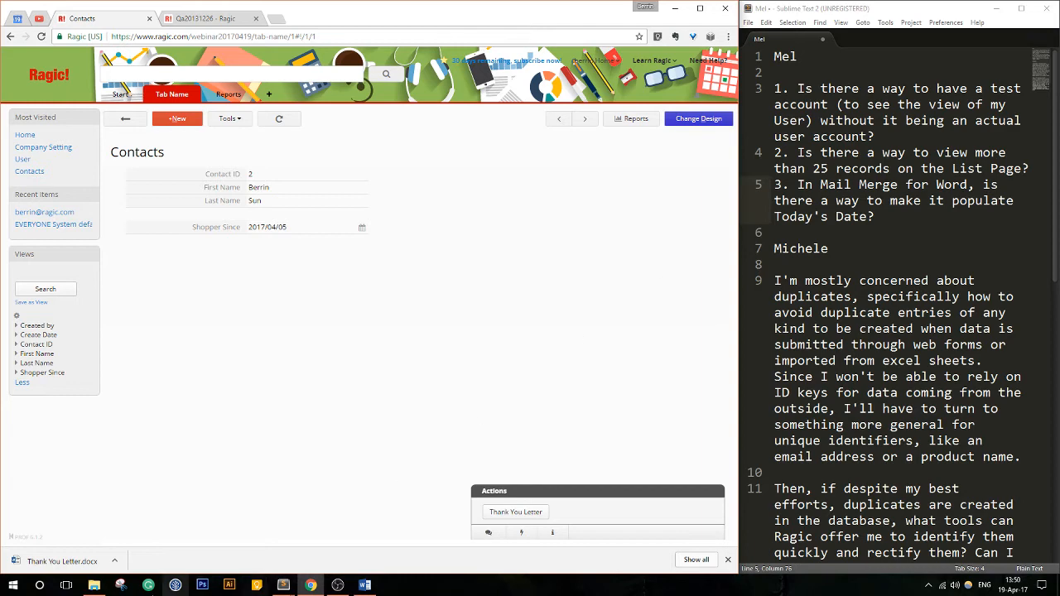
pyautogui.click(93, 586)
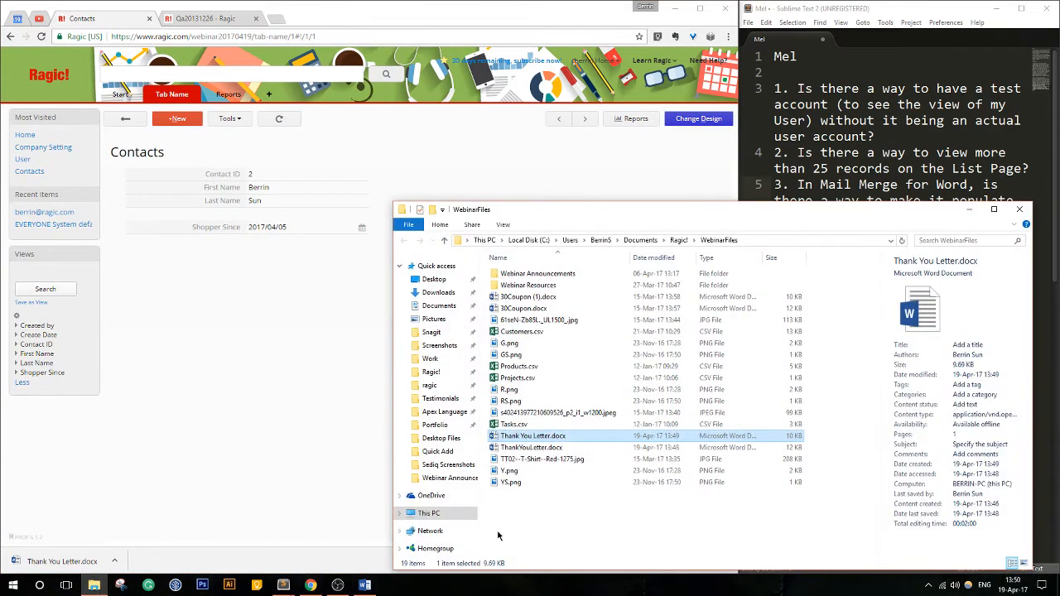
pyautogui.click(530, 484)
pyautogui.doubleClick(547, 449)
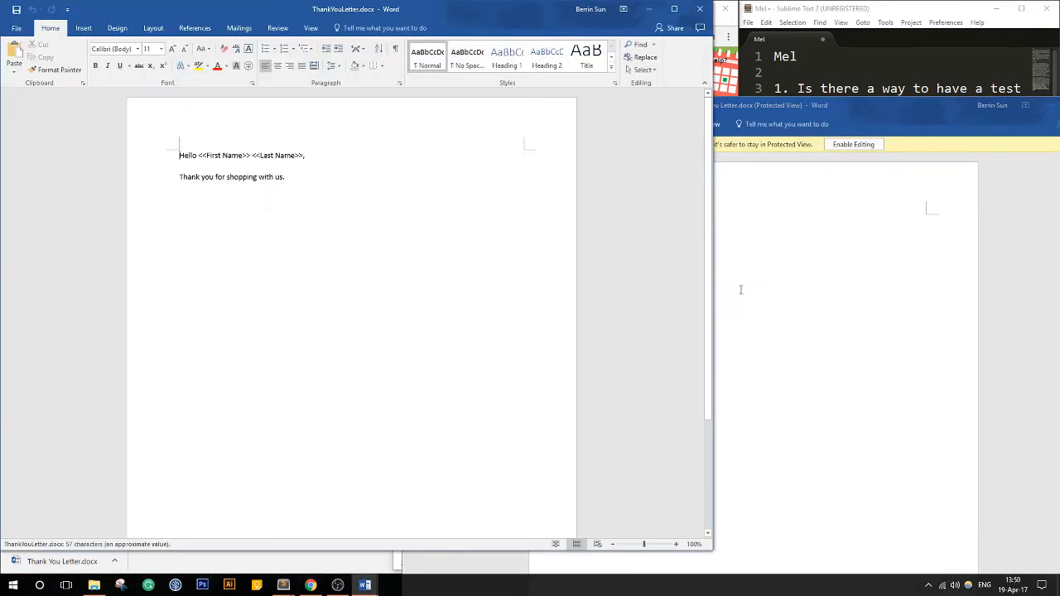
pyautogui.moveTo(470, 7); pyautogui.dragTo(853, 109)
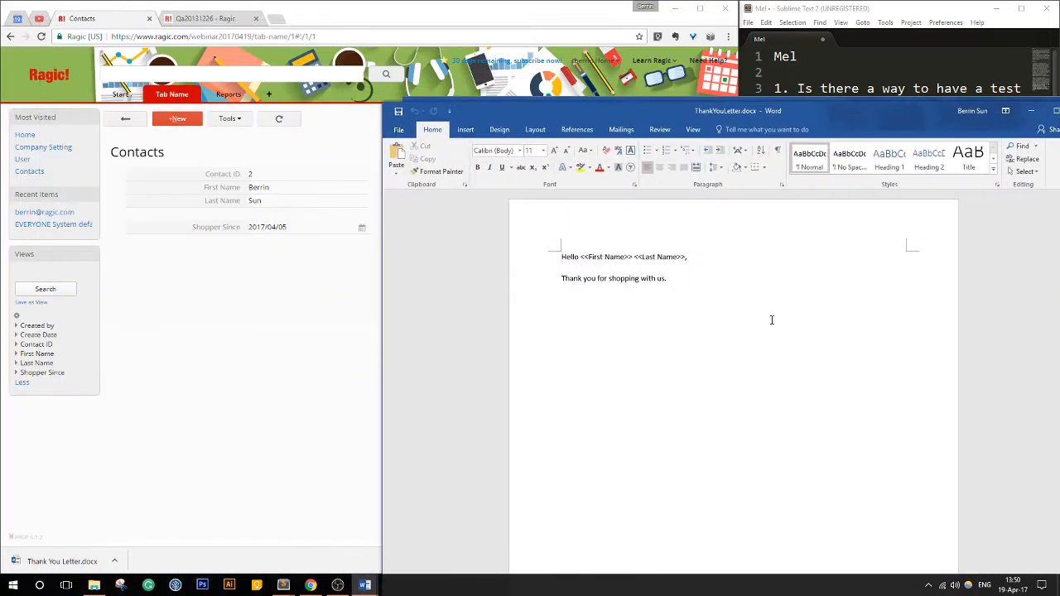
# - Extend the template's thank-you sentence with "since <<Shopper Since>>" after "shopping with us"
pyautogui.click(684, 279)
pyautogui.press('BackSpace')
pyautogui.write("since <<Shopper Since>>. We'r're really ")
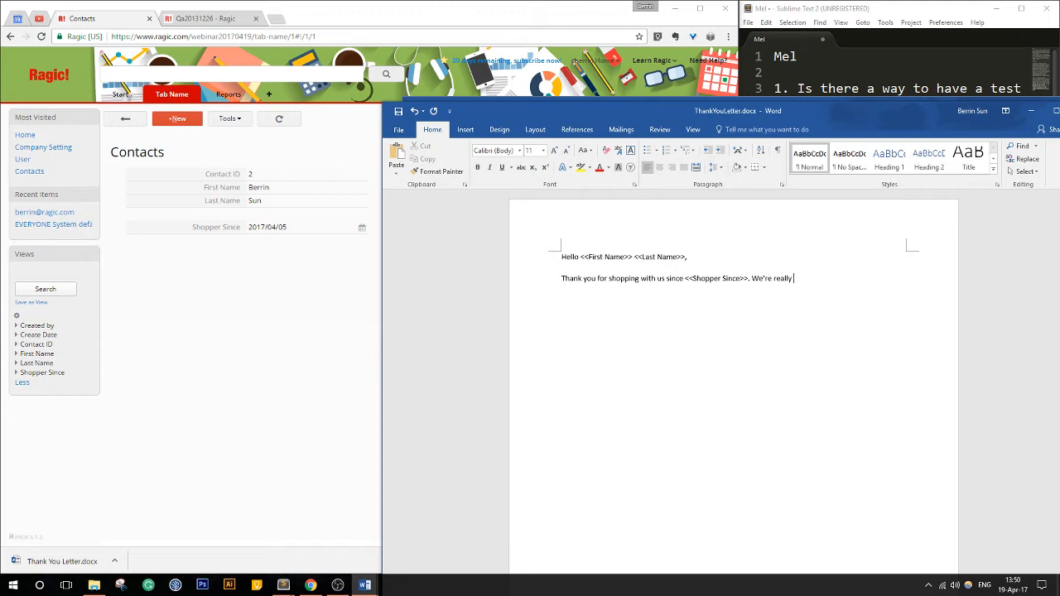
pyautogui.write('happy with your patronage and are sen')
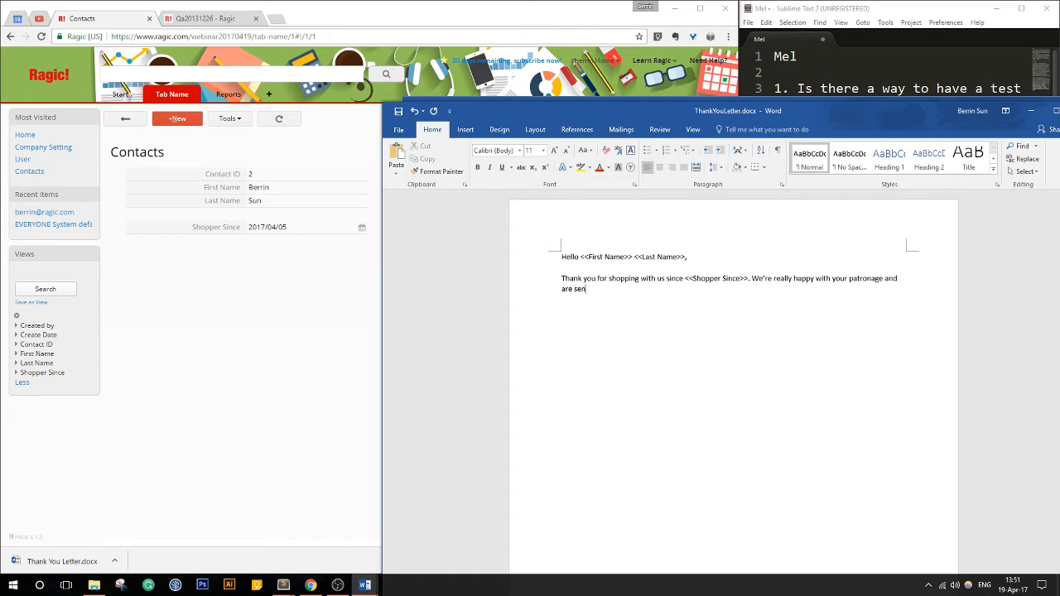
pyautogui.write('ding you an')
# - End the sentence and add "We're really happy with your patronage and are sending you a coupon for %30 off."
pyautogui.press('BackSpace')
pyautogui.write('coupon for %39')
pyautogui.press('BackSpace')
pyautogui.write('0 off.')
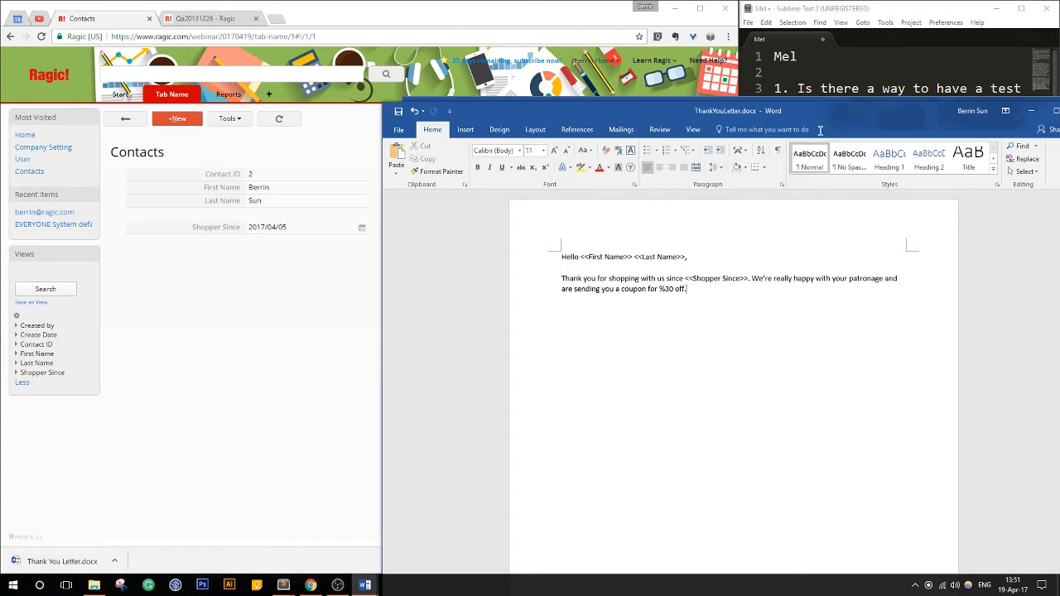
pyautogui.moveTo(803, 111); pyautogui.dragTo(598, 118)
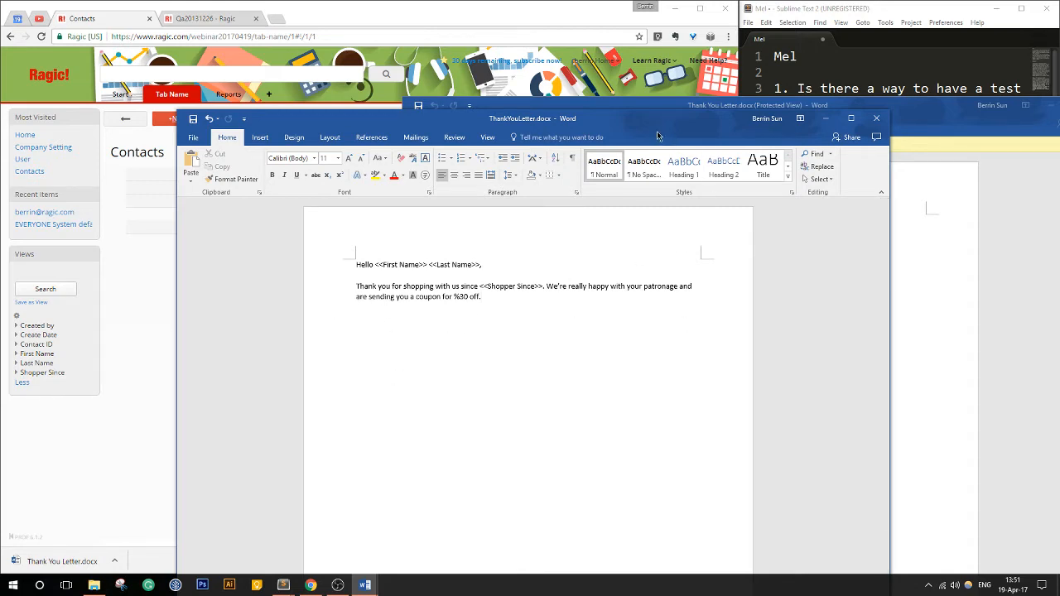
pyautogui.moveTo(669, 118); pyautogui.dragTo(689, 32)
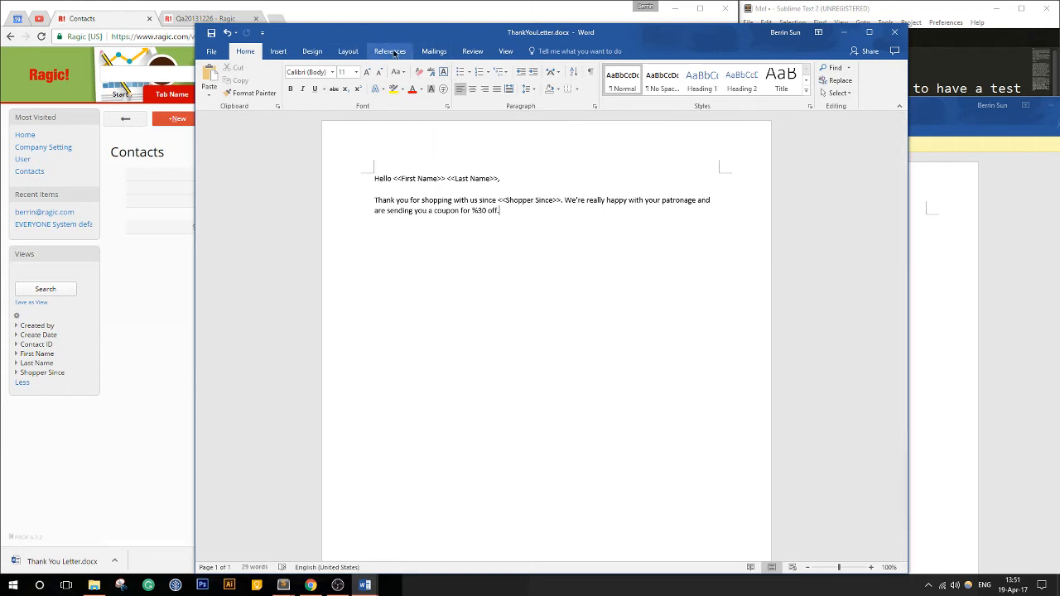
pyautogui.click(348, 52)
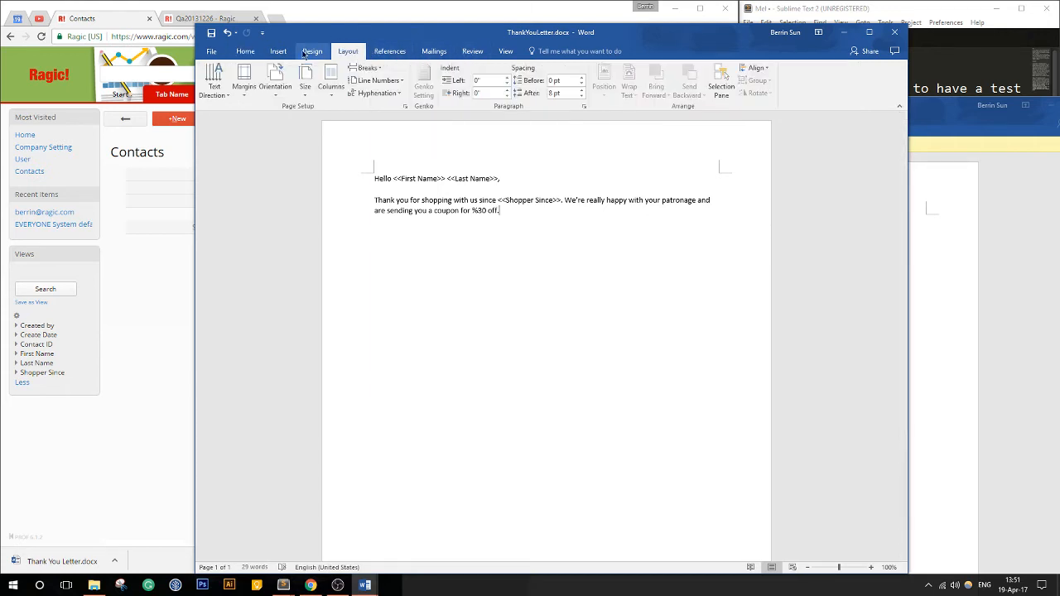
pyautogui.click(278, 52)
pyautogui.click(212, 51)
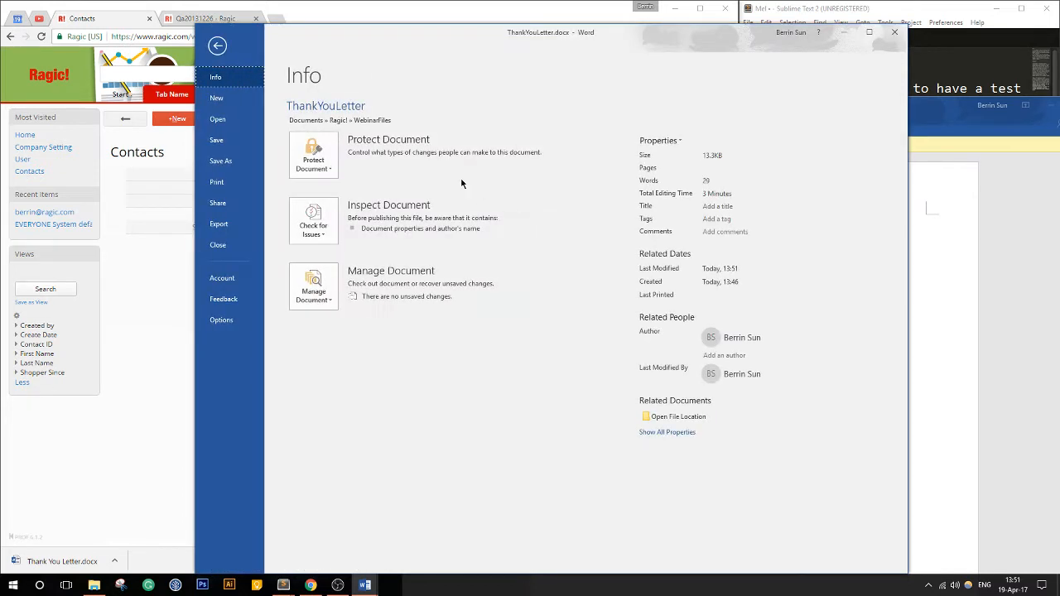
pyautogui.click(217, 45)
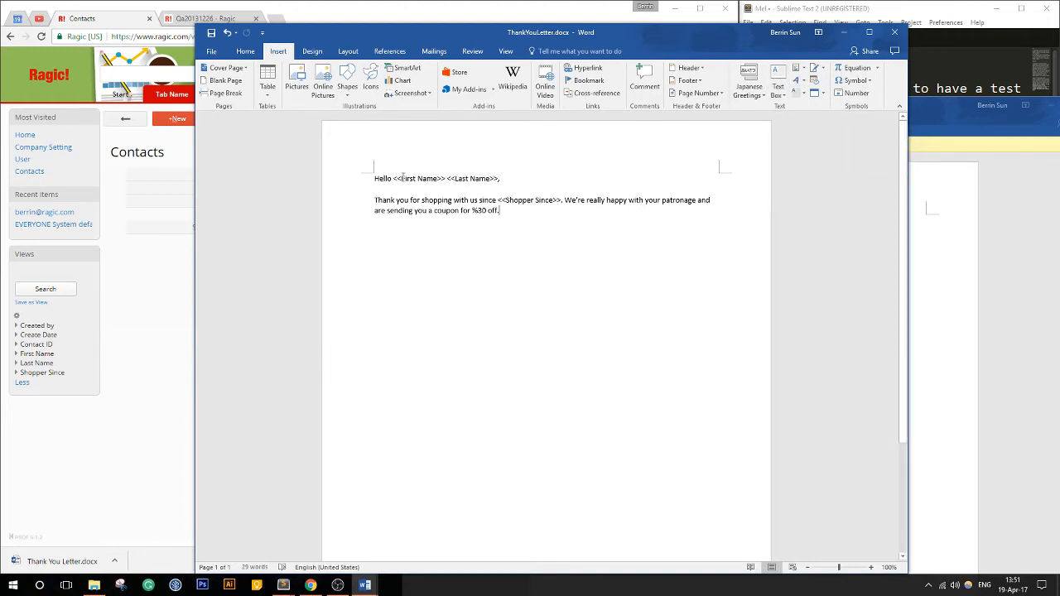
# - Examine the <<First Name>> placeholder in the letter template and place the Word window beside the contact record
pyautogui.moveTo(393, 178); pyautogui.dragTo(446, 178)
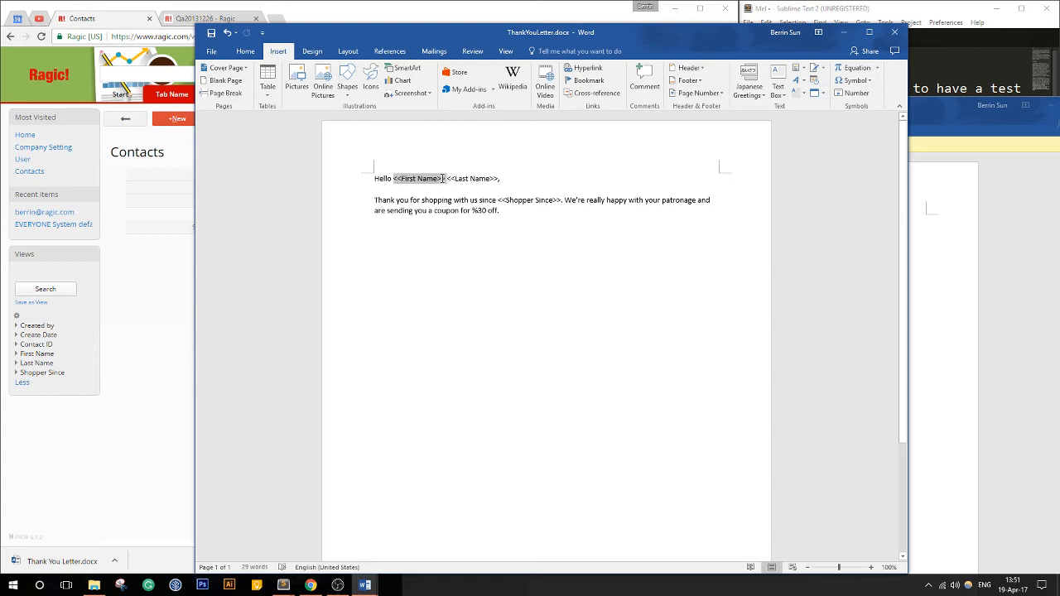
pyautogui.click(521, 232)
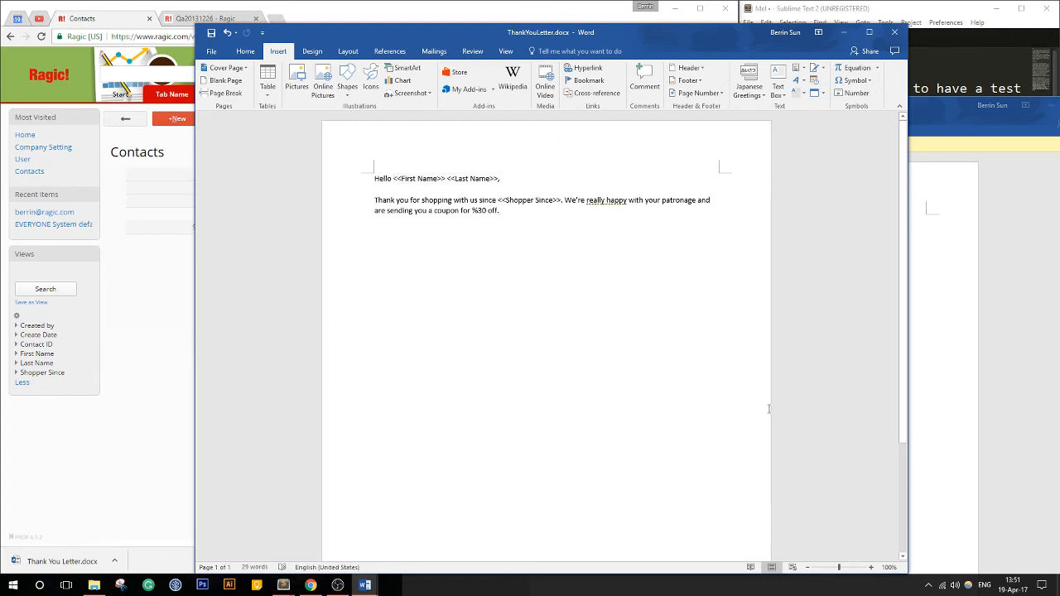
pyautogui.moveTo(694, 33); pyautogui.dragTo(912, 48)
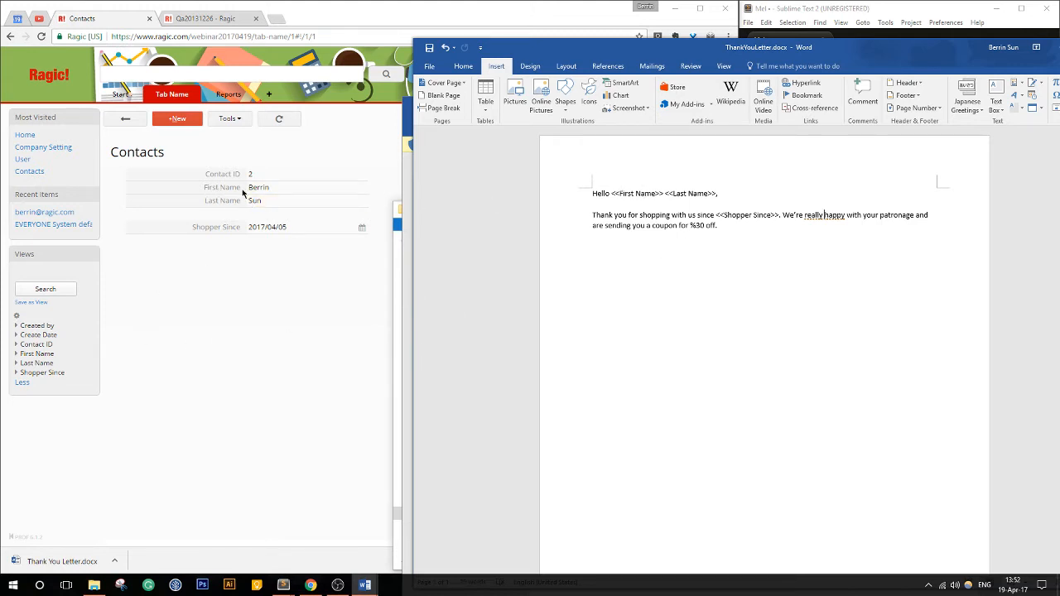
# - Compare the <<Shopper Since>> and name placeholders in the Word template with the matching fields of the contact record
pyautogui.click(273, 309)
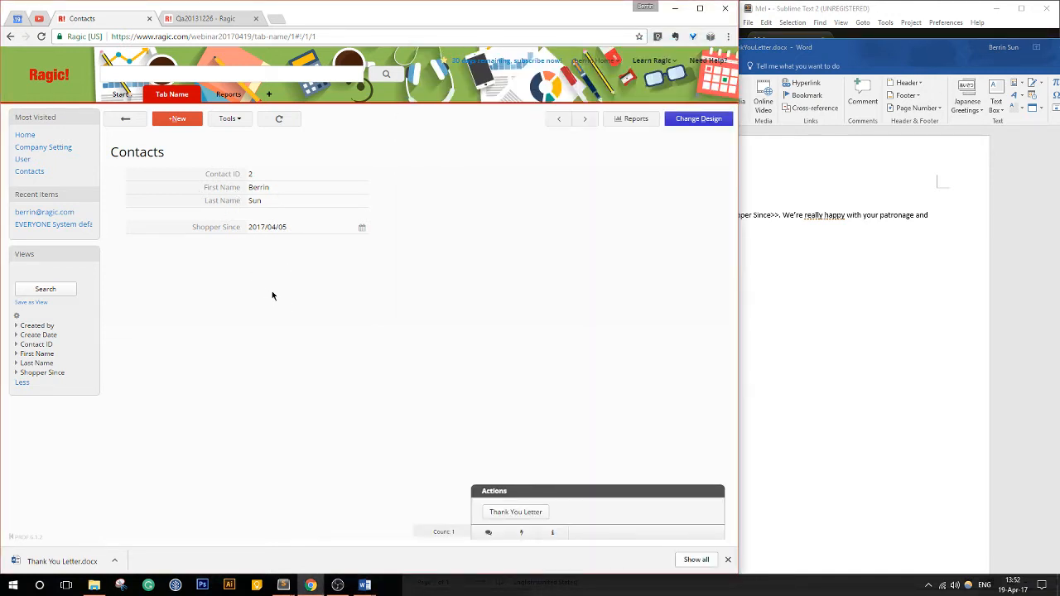
pyautogui.click(769, 299)
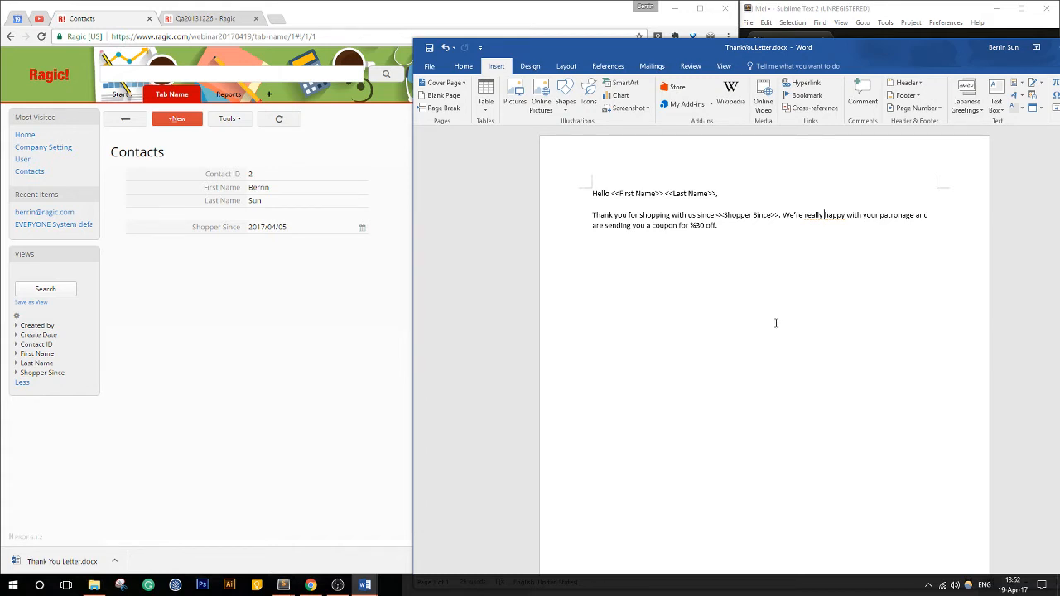
pyautogui.moveTo(626, 51); pyautogui.dragTo(643, 137)
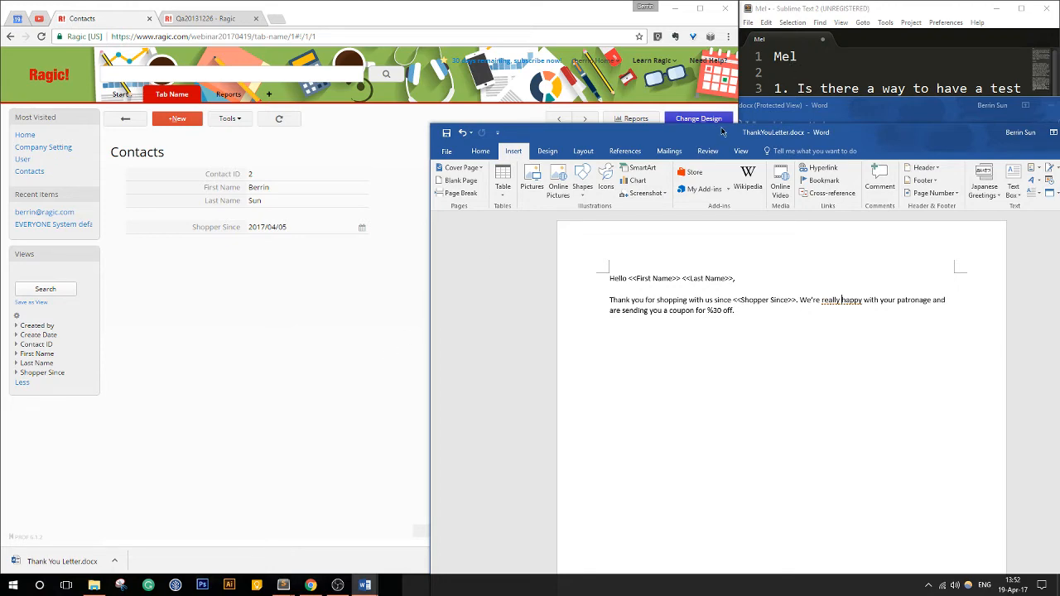
pyautogui.moveTo(721, 133); pyautogui.dragTo(390, 87)
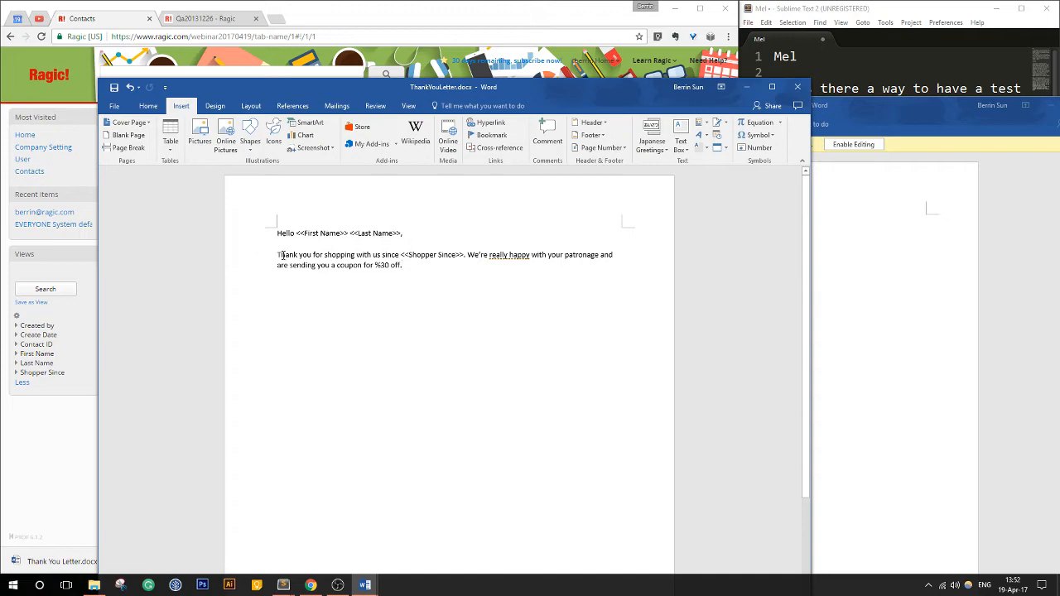
pyautogui.moveTo(455, 98); pyautogui.dragTo(706, 146)
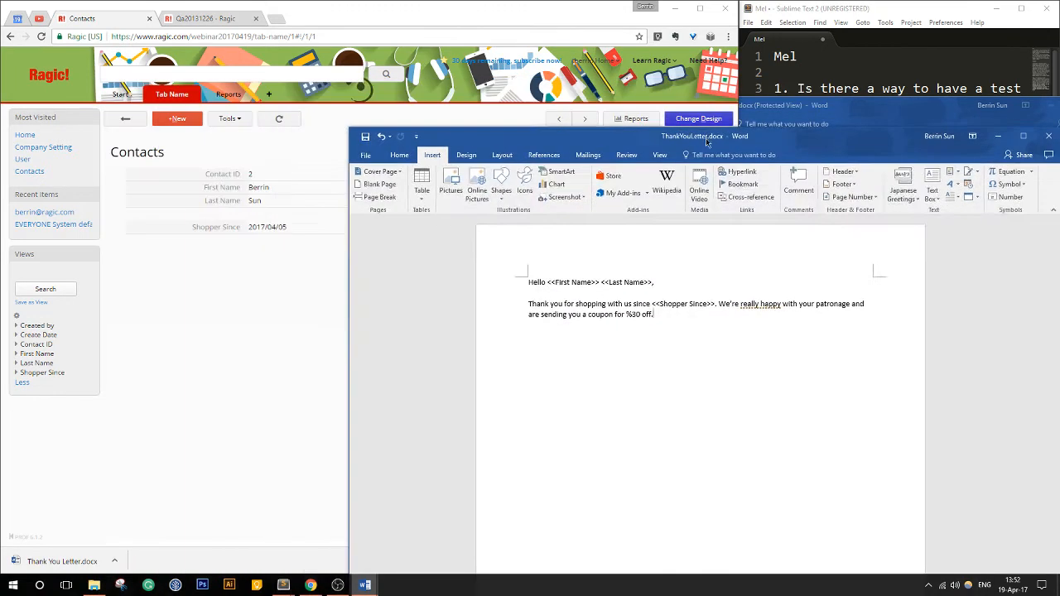
pyautogui.moveTo(651, 304); pyautogui.dragTo(711, 304)
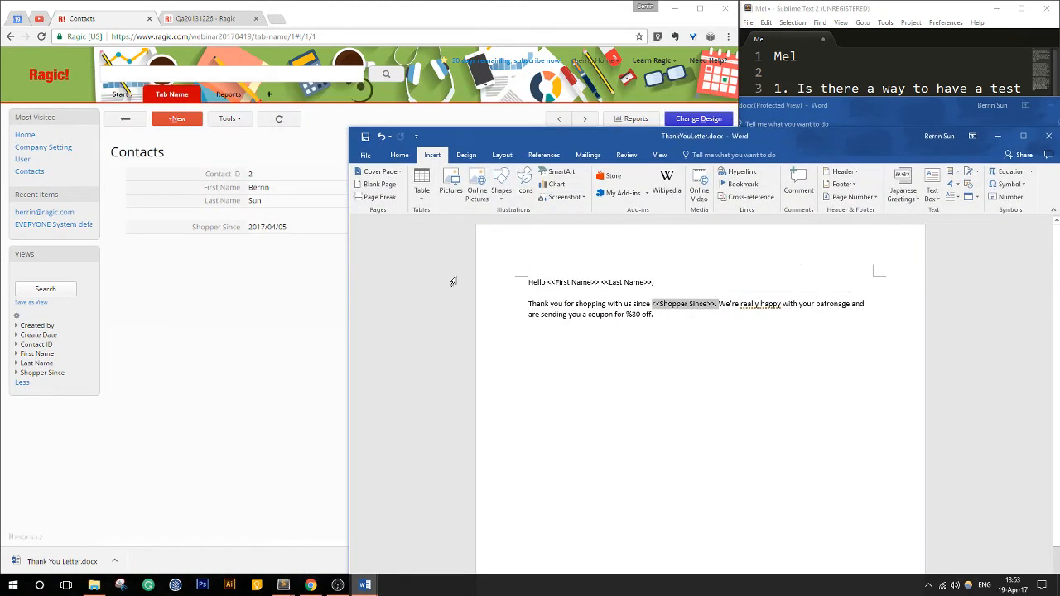
pyautogui.click(247, 256)
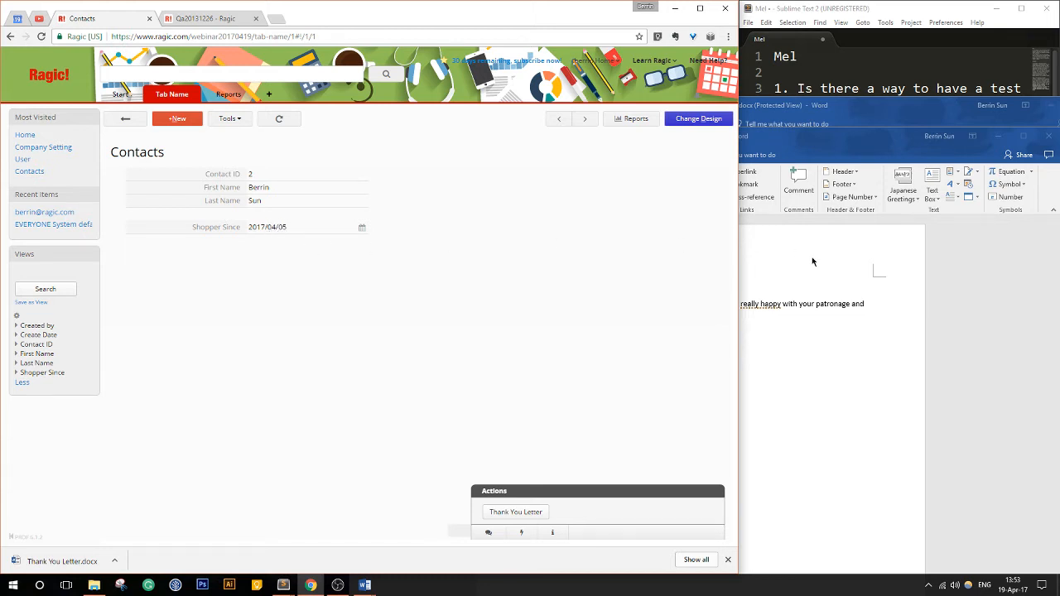
pyautogui.click(822, 335)
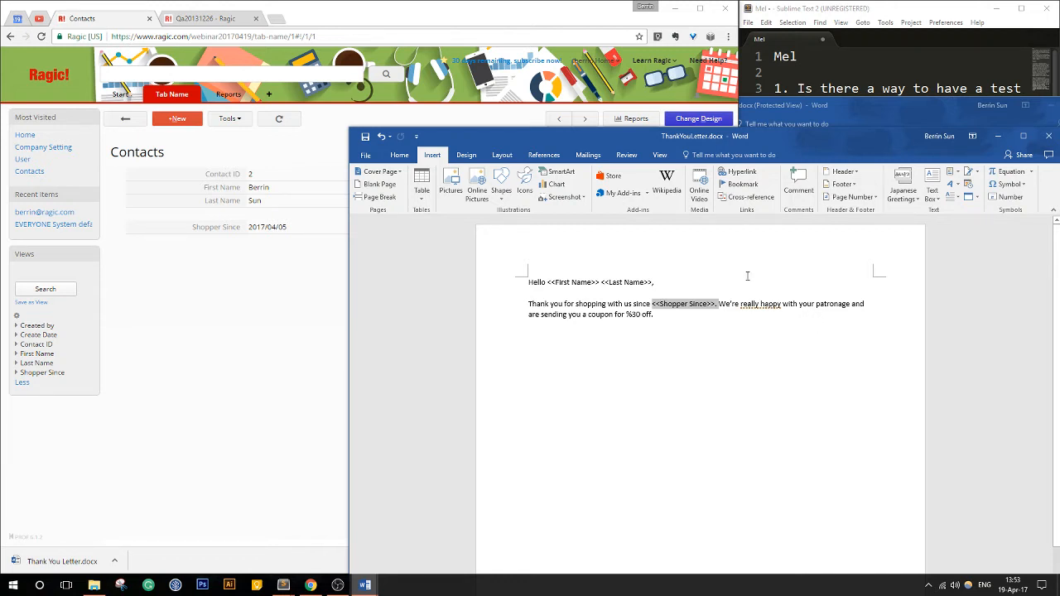
pyautogui.click(531, 285)
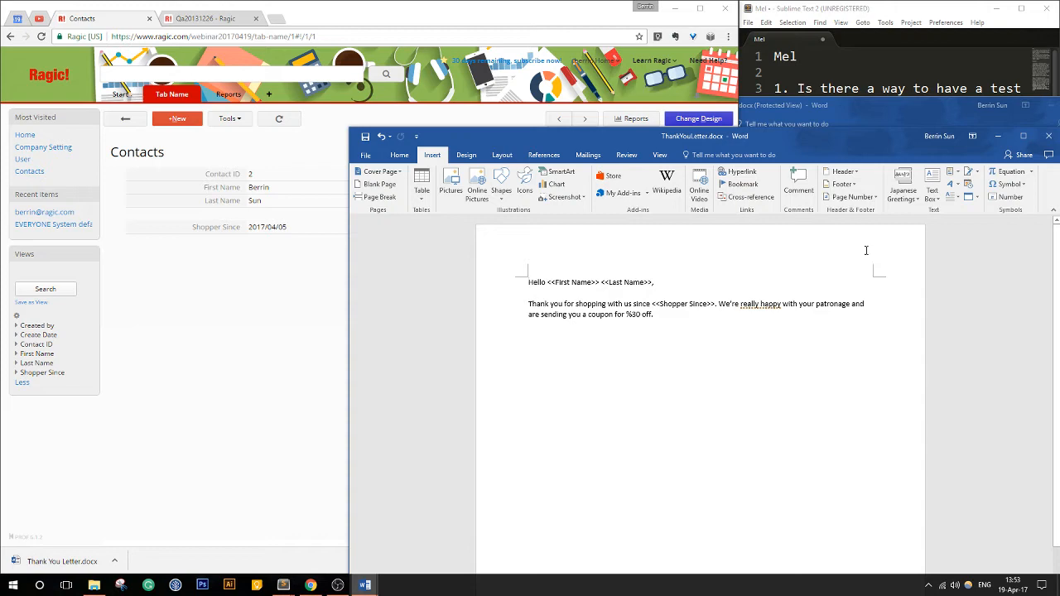
# - Move the ThankYouLetter.docx window clear of the contact record and close the template
pyautogui.moveTo(765, 138); pyautogui.dragTo(571, 268)
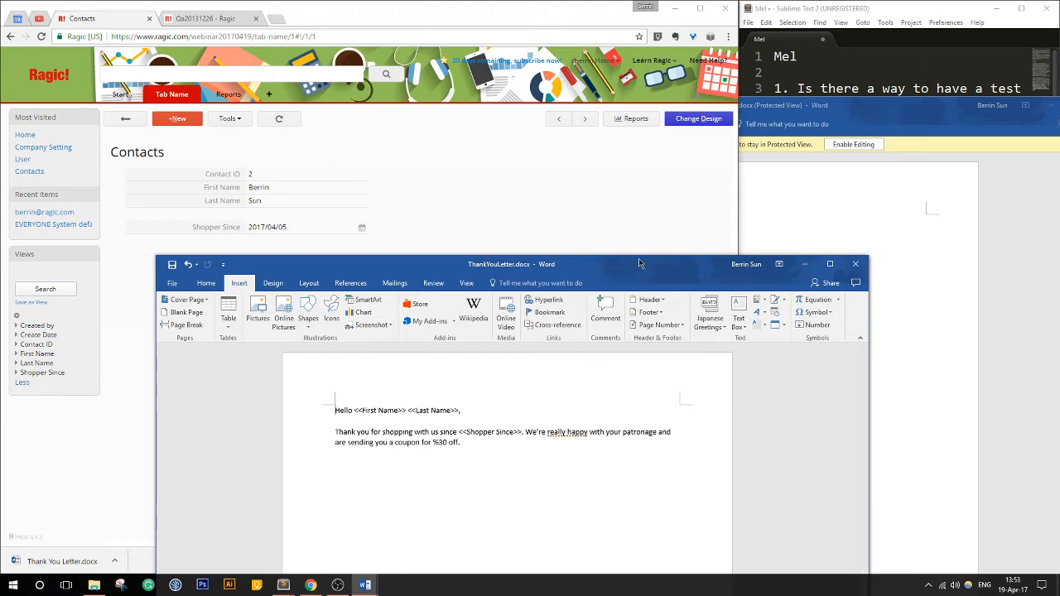
pyautogui.moveTo(639, 263); pyautogui.dragTo(638, 228)
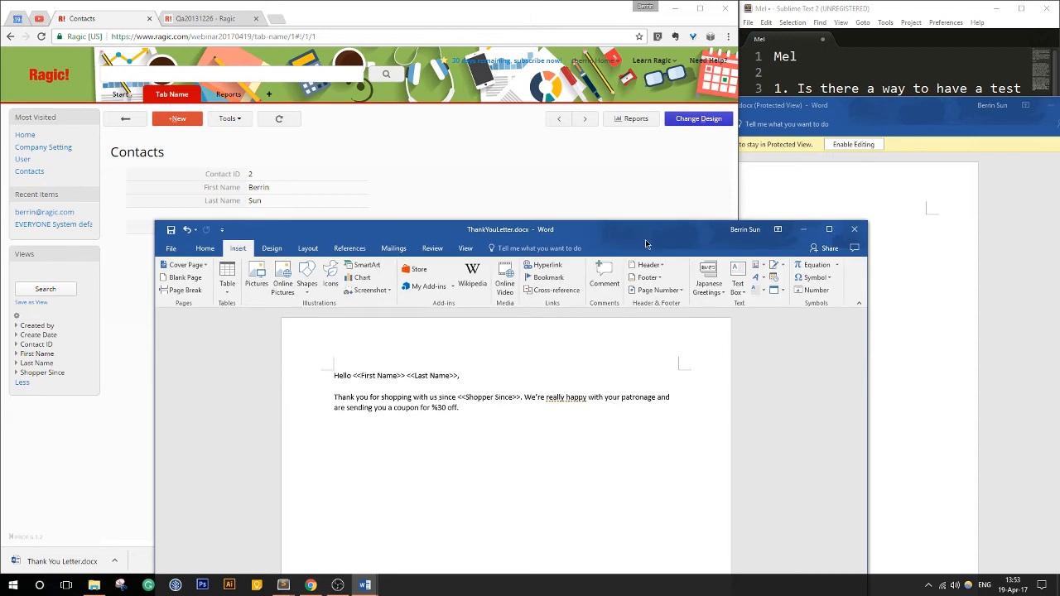
pyautogui.click(856, 229)
# - Read the duplicate-entries question in Sublime Text, close the generated Thank You Letter.docx in Word and dismiss the browser's download bar
pyautogui.click(901, 37)
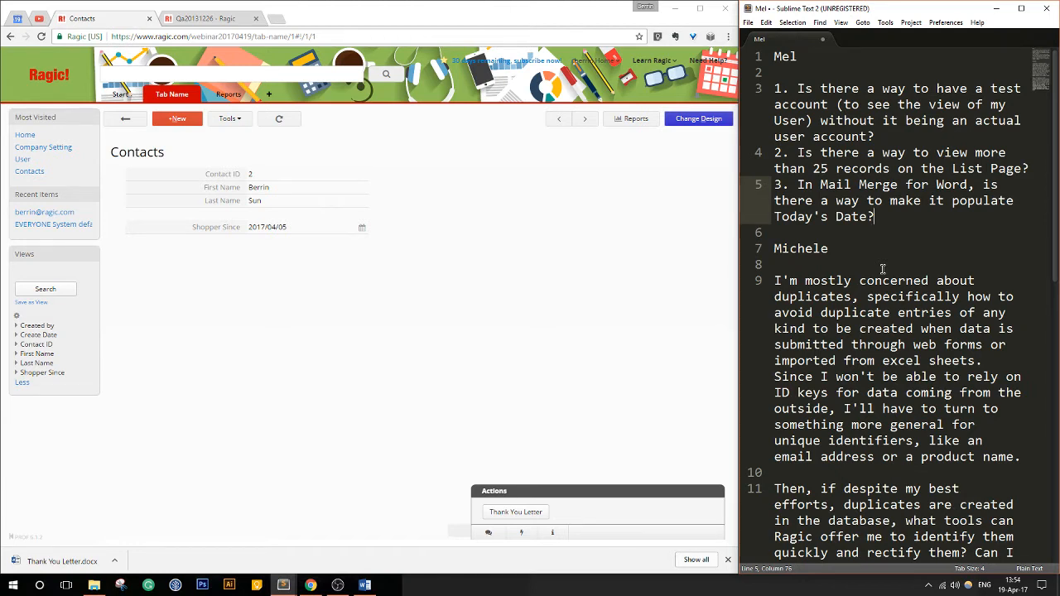
pyautogui.scroll(-3, 882, 269)
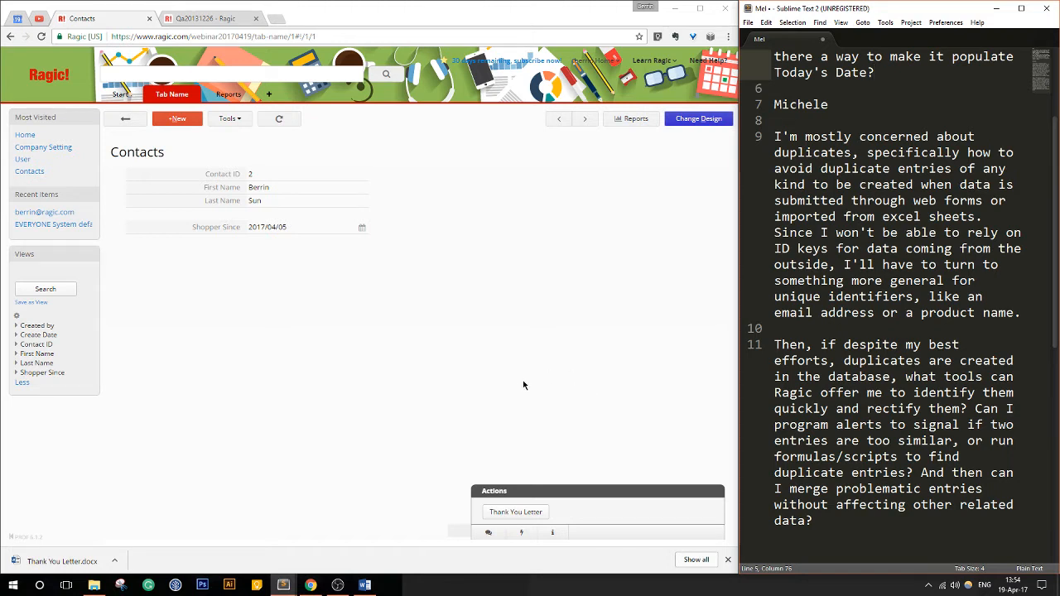
pyautogui.click(364, 586)
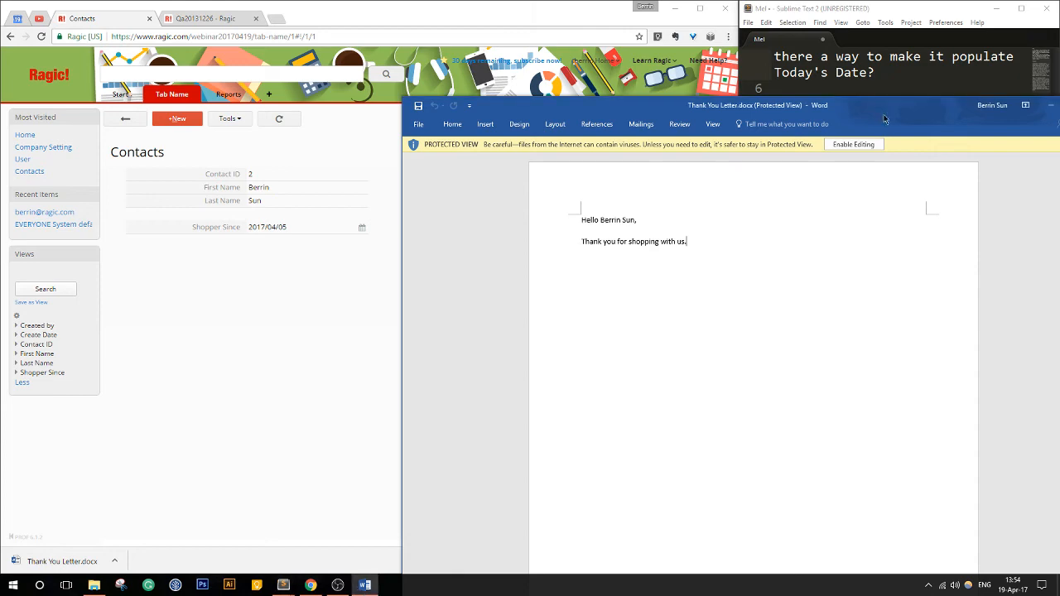
pyautogui.click(364, 585)
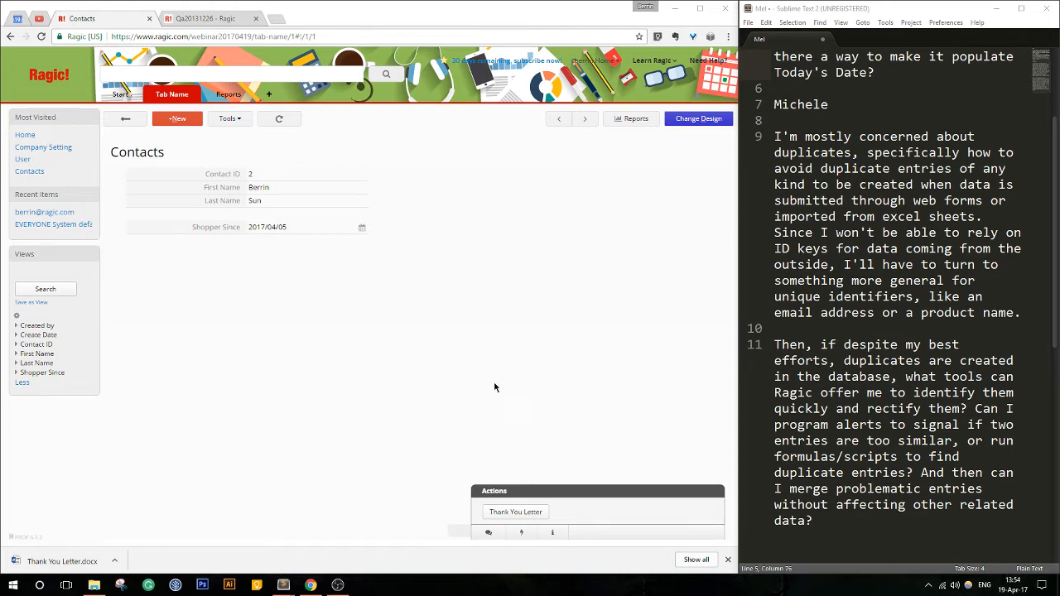
pyautogui.click(729, 560)
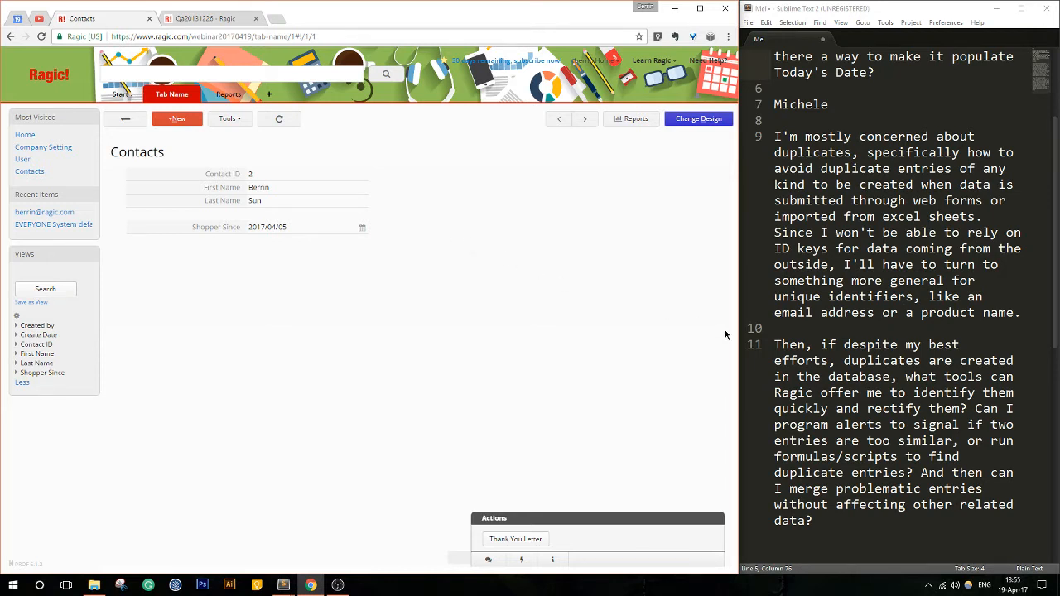
# - Open the record with Contact ID 4 in design mode and make the Contact ID field unique
pyautogui.click(127, 119)
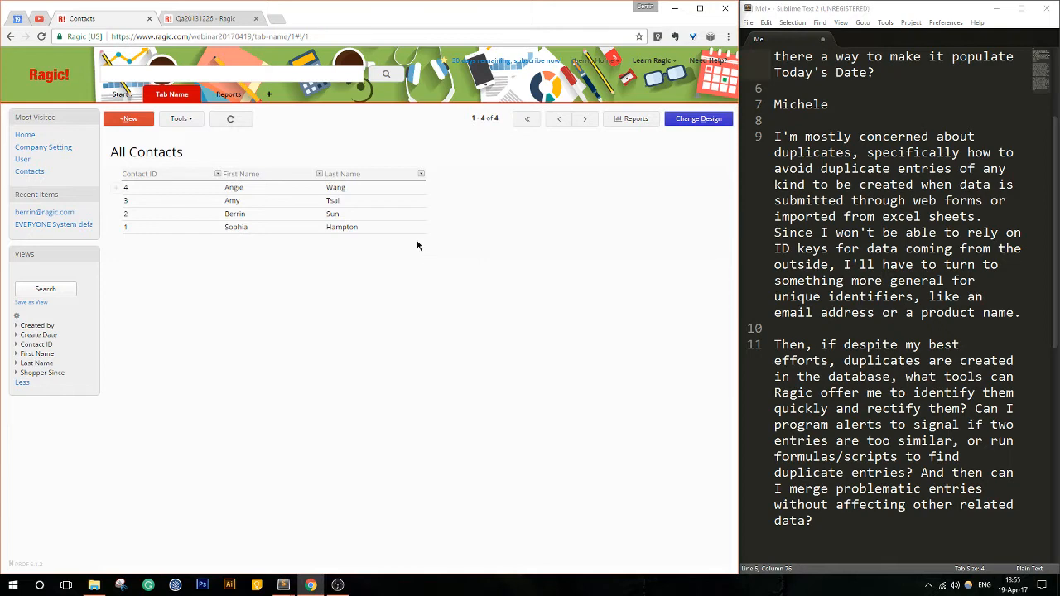
pyautogui.click(362, 187)
pyautogui.click(687, 118)
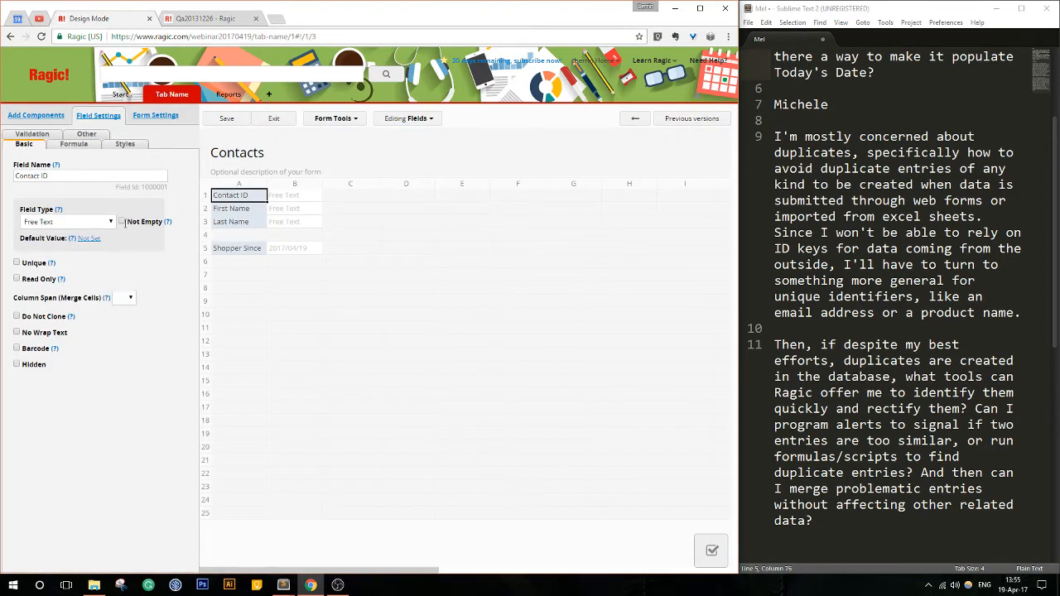
pyautogui.click(16, 264)
# - Add a field named "e-mail" in the empty row between Last Name and Shopper Since
pyautogui.click(265, 237)
pyautogui.write('e-mail')
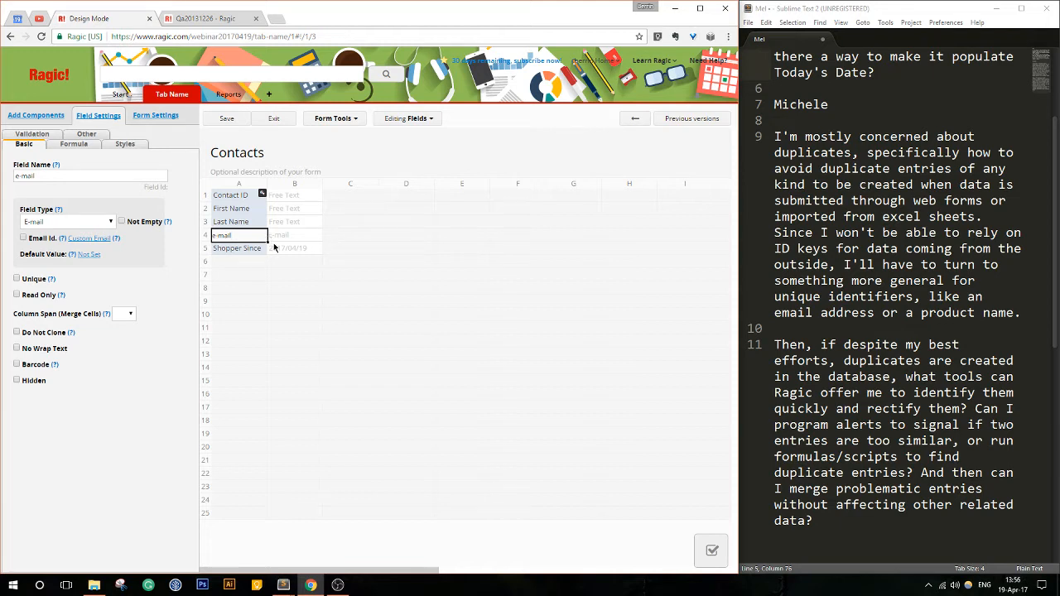
pyautogui.click(33, 238)
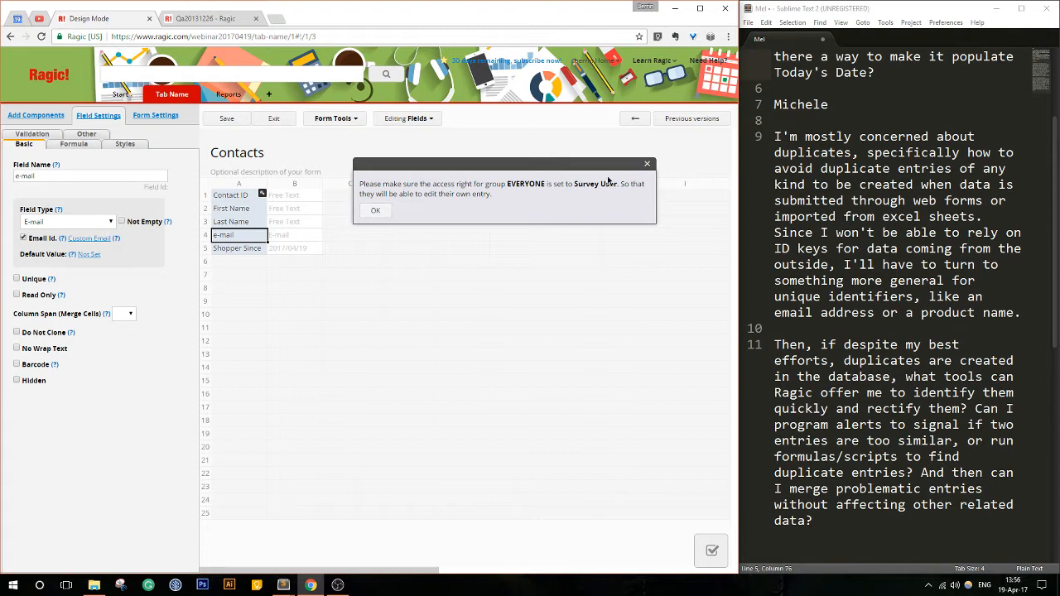
pyautogui.click(649, 166)
pyautogui.click(24, 238)
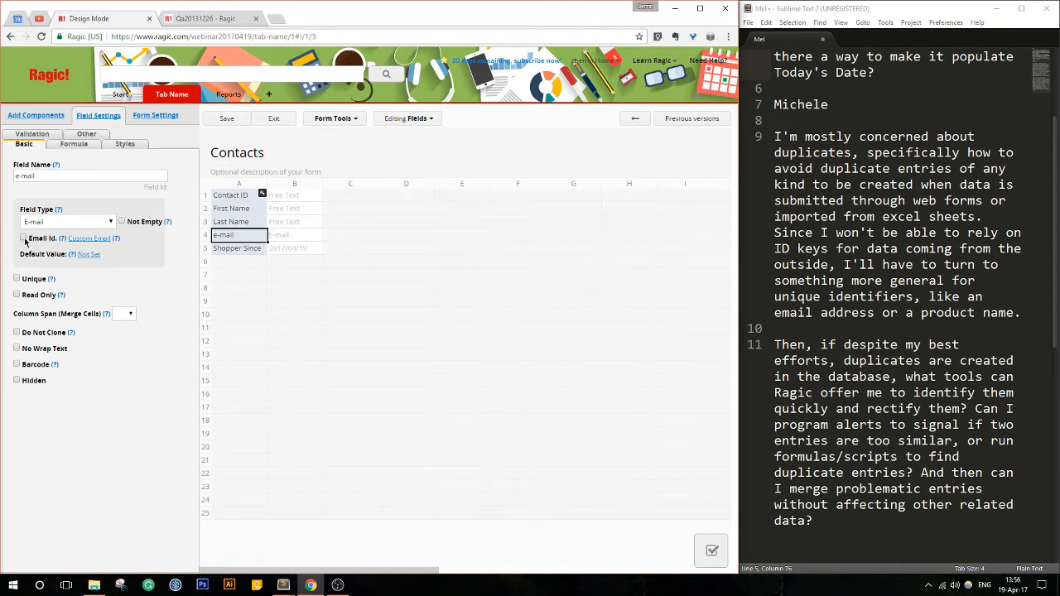
# - Make the e-mail field unique and save the Contacts form design
pyautogui.click(29, 281)
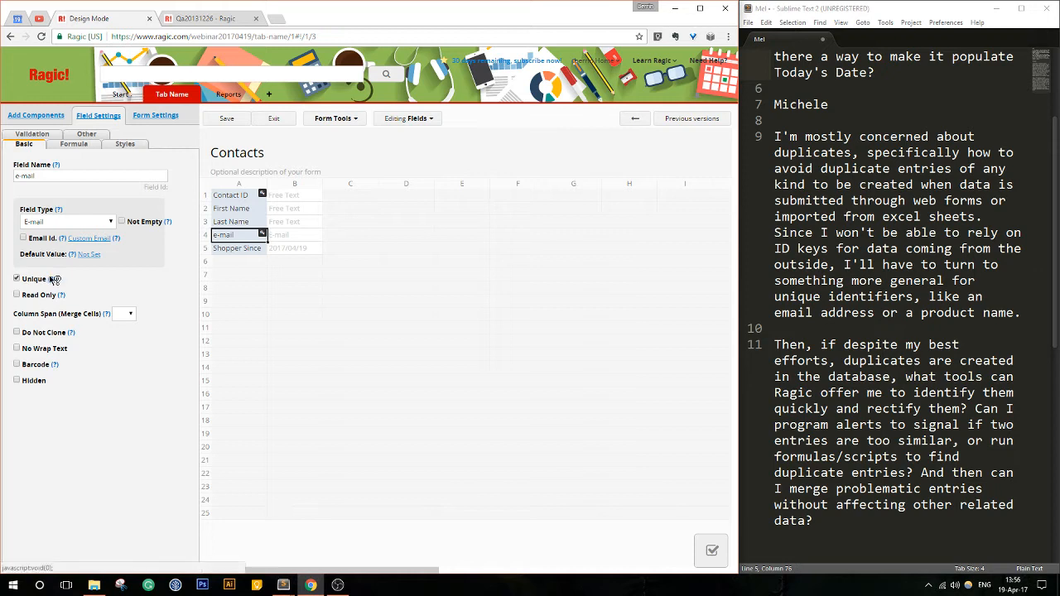
pyautogui.moveTo(54, 280)
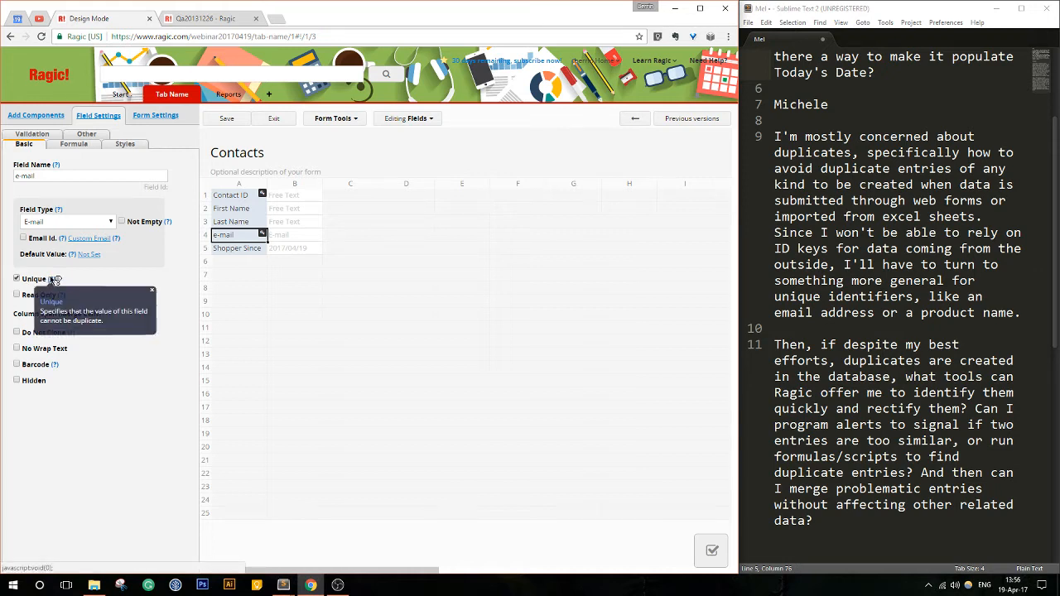
pyautogui.click(152, 289)
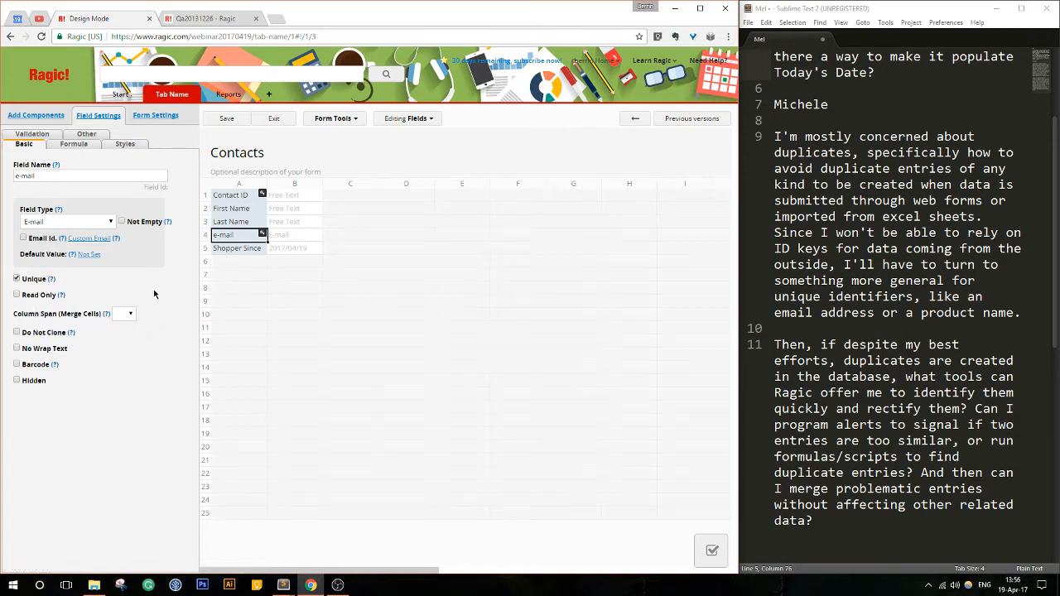
pyautogui.click(227, 120)
pyautogui.click(280, 121)
# - Fill in the contact's e-mail address on the record with Contact ID 4 and save it
pyautogui.click(278, 217)
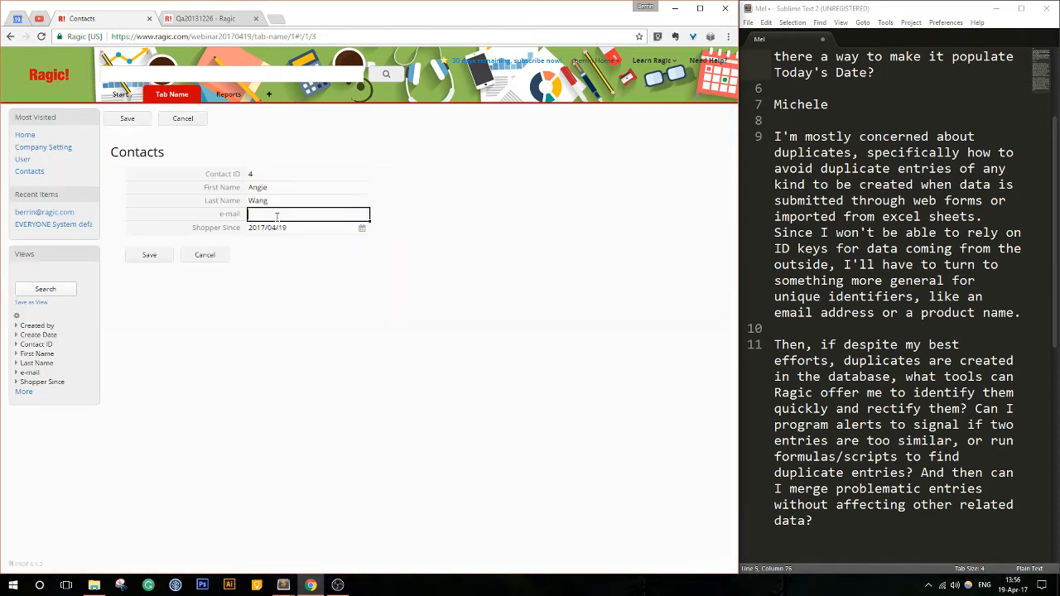
pyautogui.click(150, 256)
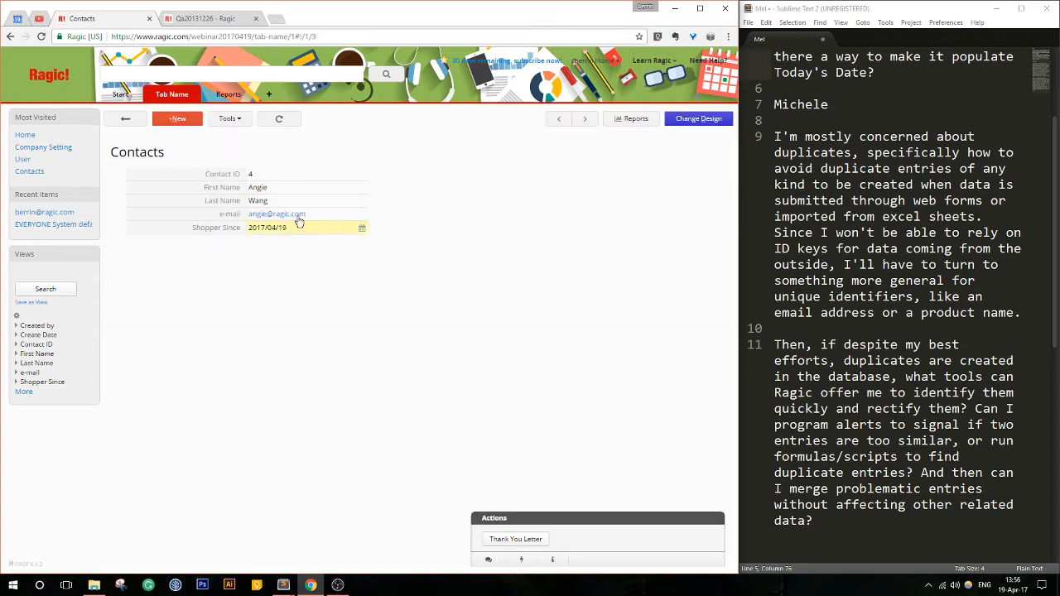
# - Return to the contact list and open the record with Contact ID 3
pyautogui.click(128, 120)
pyautogui.click(276, 194)
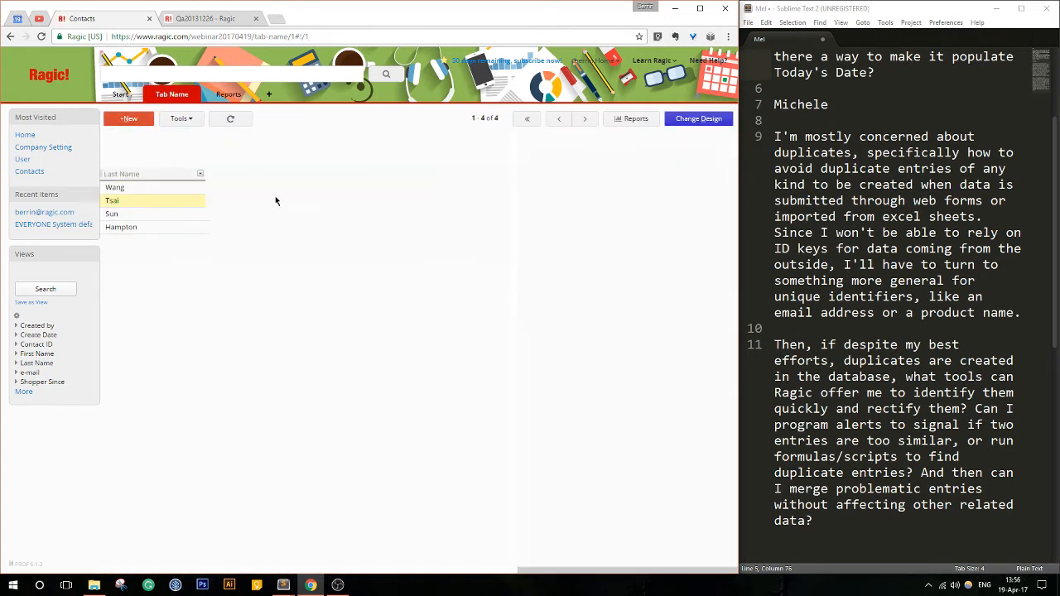
# - Try to save contact 3 with the same e-mail address as contact 4, and dismiss the resulting message
pyautogui.click(260, 214)
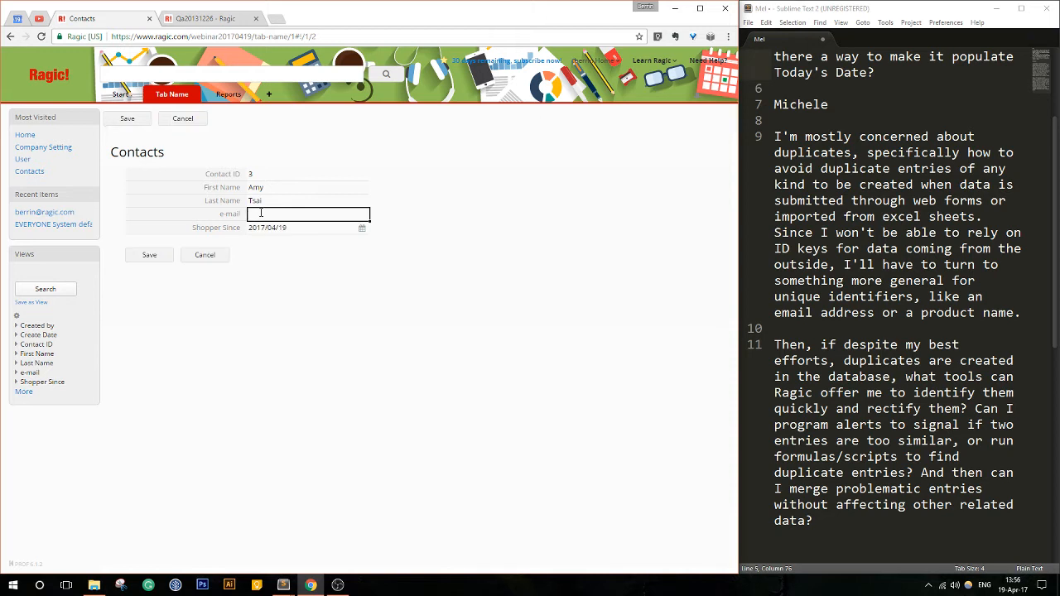
pyautogui.click(152, 256)
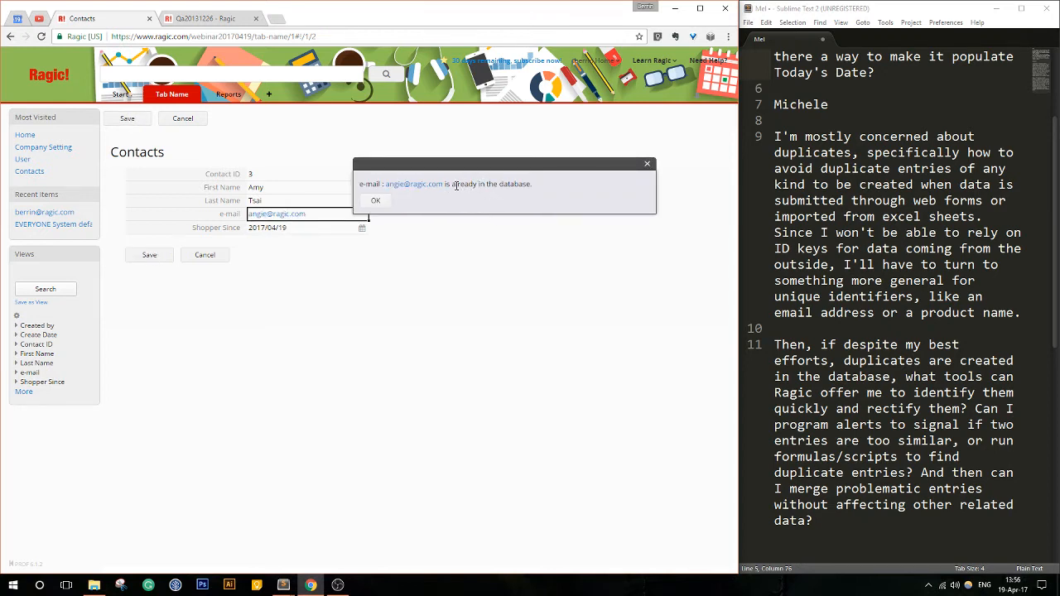
pyautogui.moveTo(455, 184); pyautogui.dragTo(539, 185)
pyautogui.click(540, 189)
pyautogui.click(377, 202)
# - Replace the duplicate on contact 3 with the contact's own e-mail address, save the record and return to the contact list
pyautogui.moveTo(300, 214); pyautogui.dragTo(238, 222)
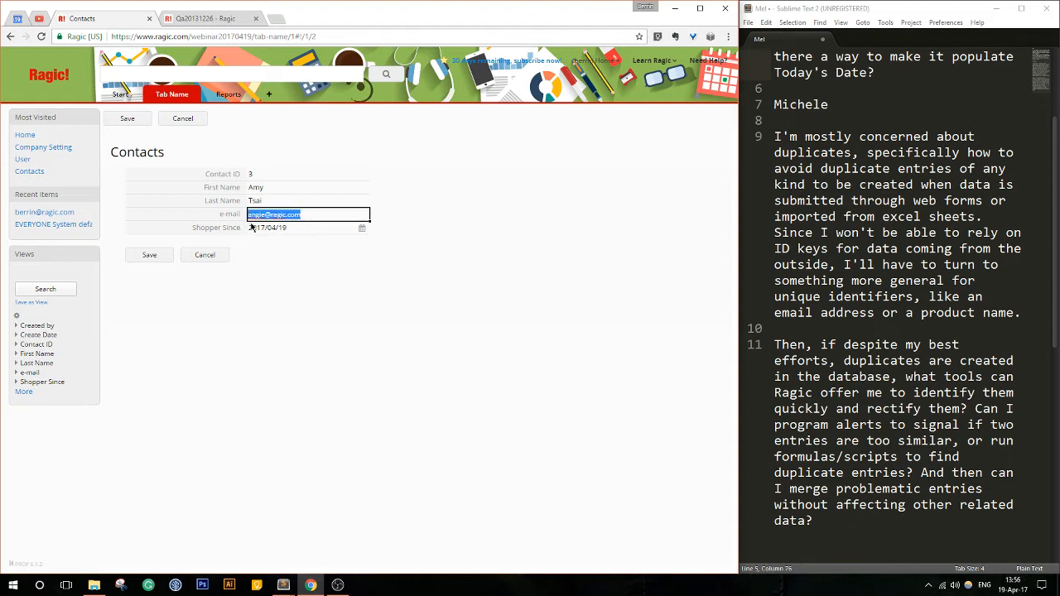
pyautogui.press('BackSpace')
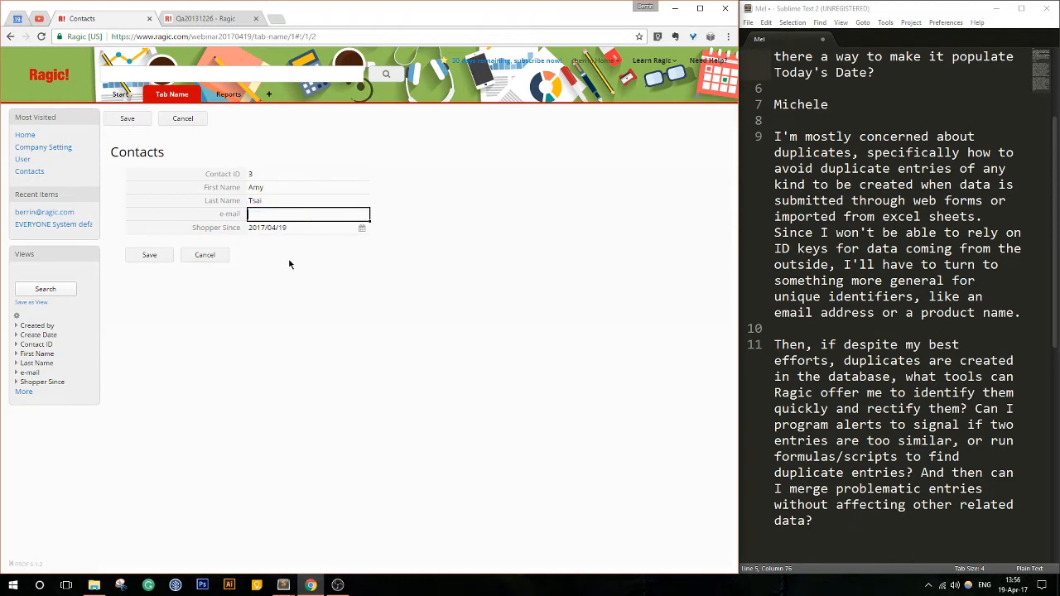
pyautogui.click(148, 258)
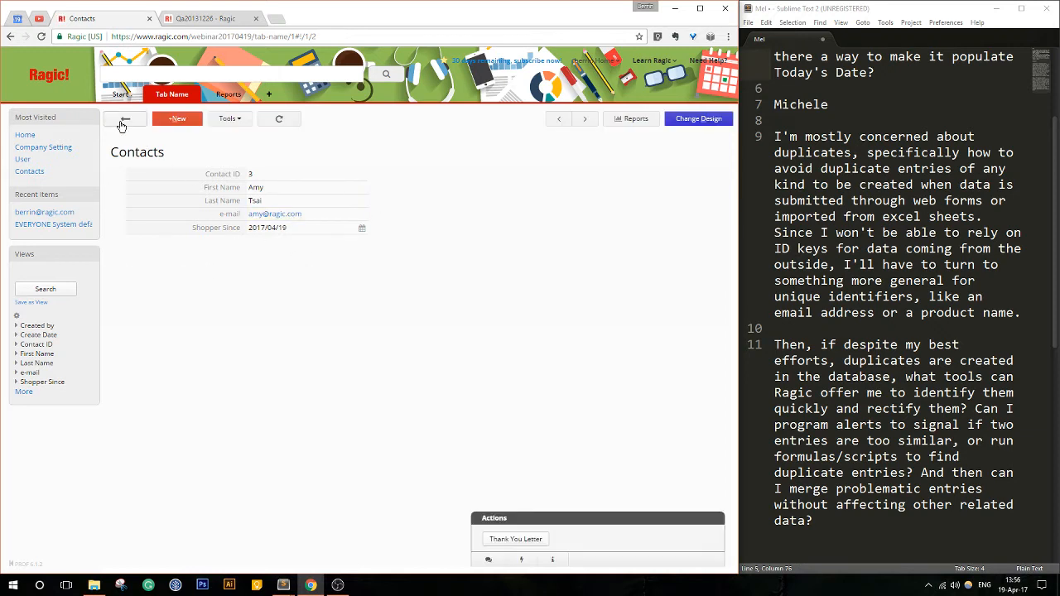
pyautogui.click(123, 122)
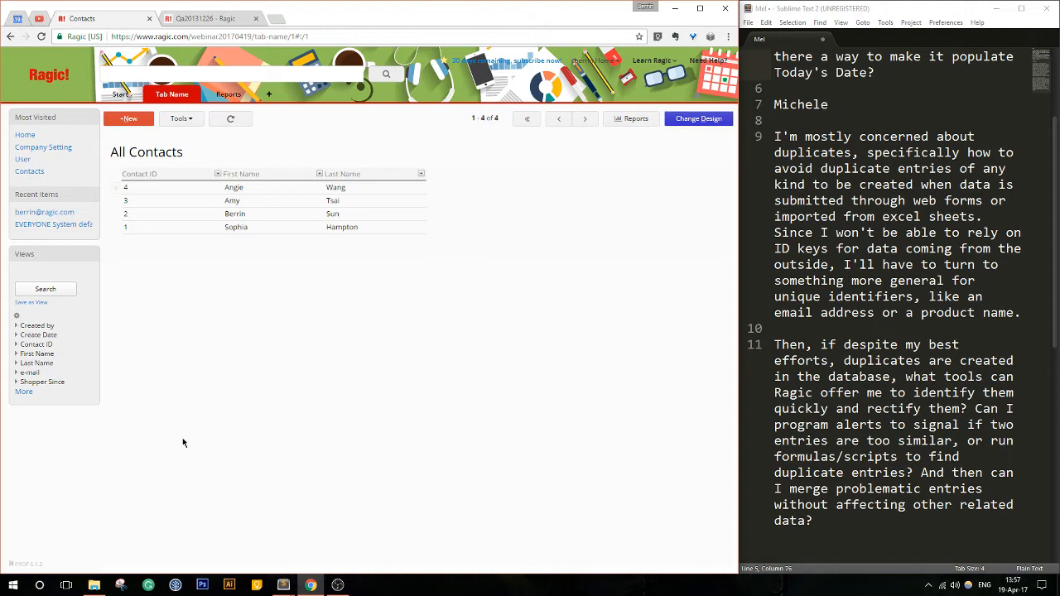
# - Switch to the other Ragic database and look through the Products, Customers and Sales Orders sheets under Order & Billing
pyautogui.click(207, 18)
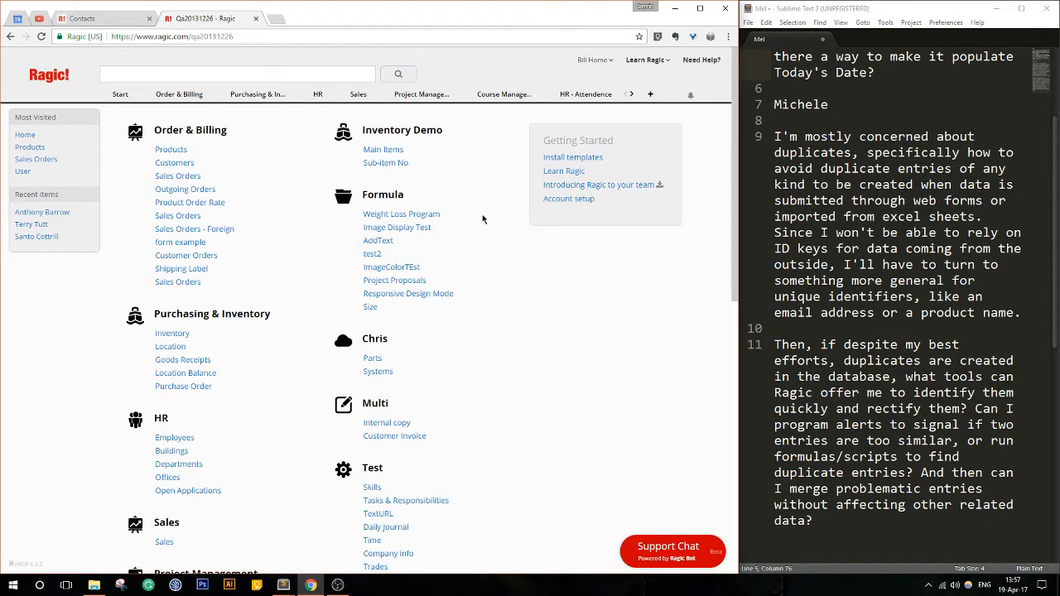
pyautogui.scroll(-2, 482, 215)
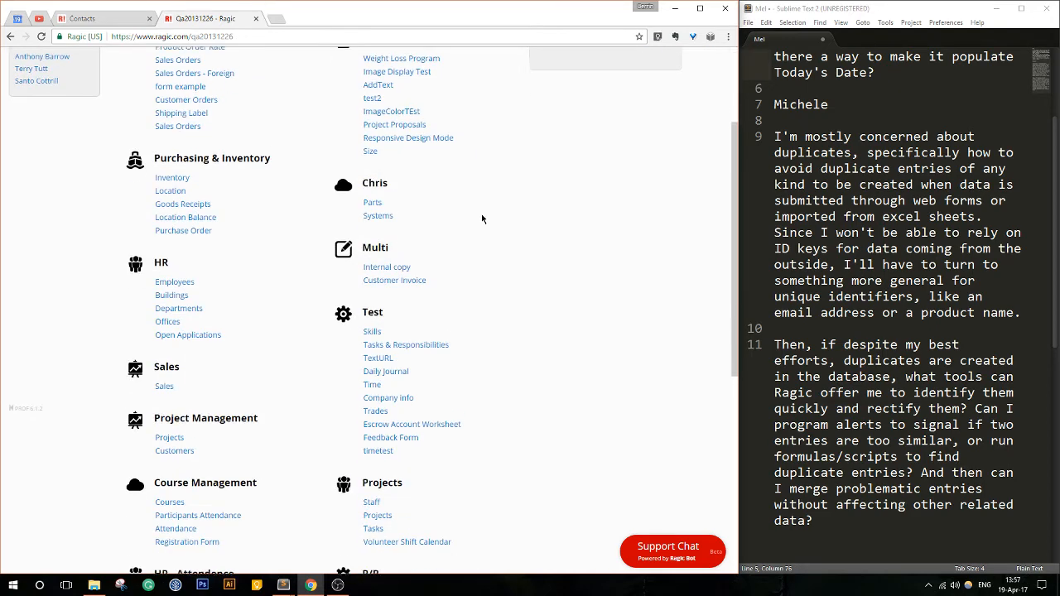
pyautogui.scroll(2, 481, 213)
pyautogui.click(169, 152)
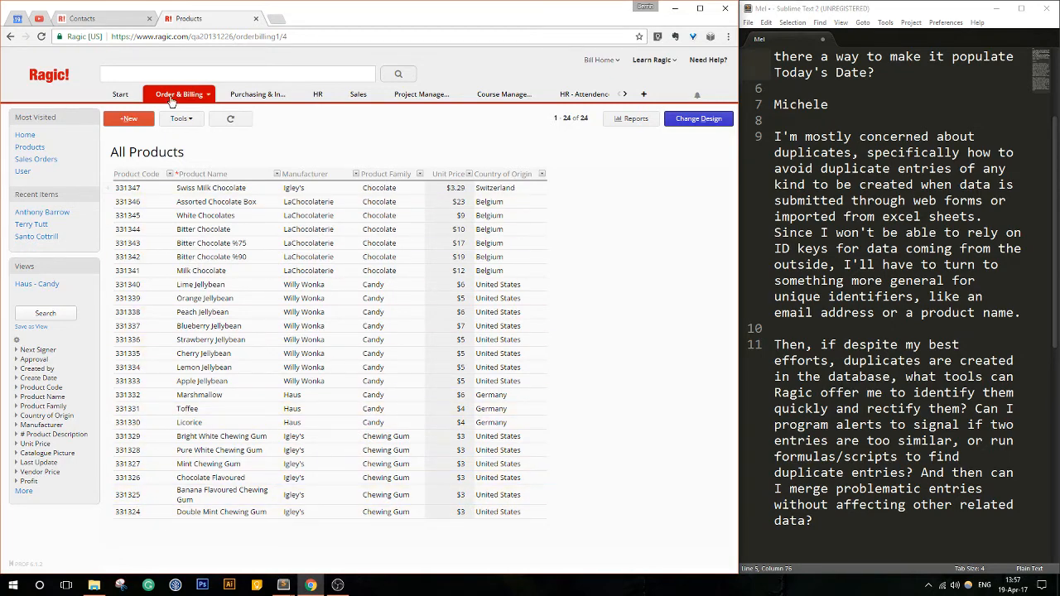
pyautogui.moveTo(172, 99)
pyautogui.click(169, 135)
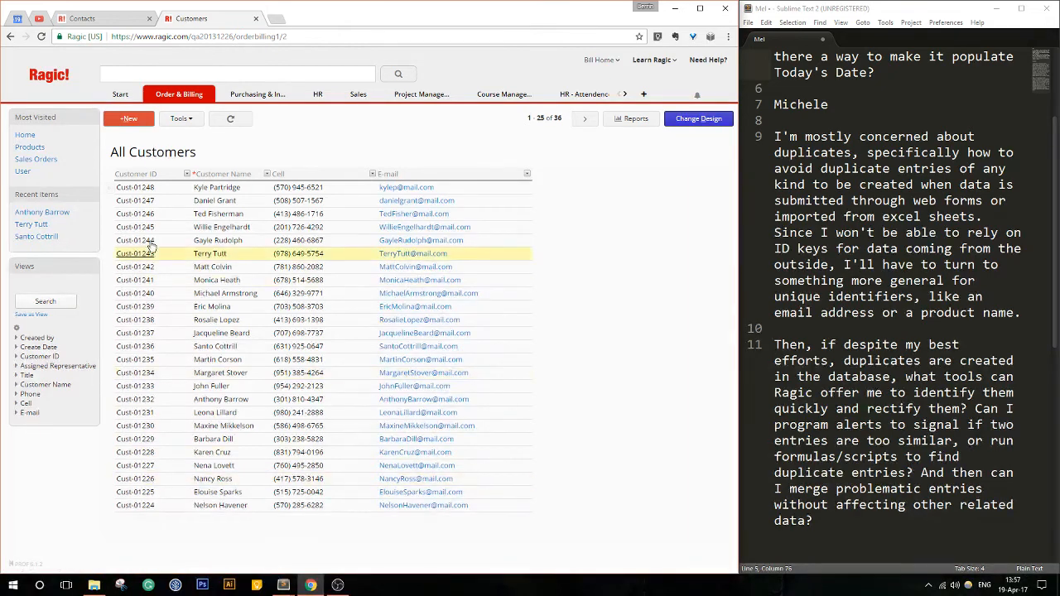
pyautogui.moveTo(174, 102)
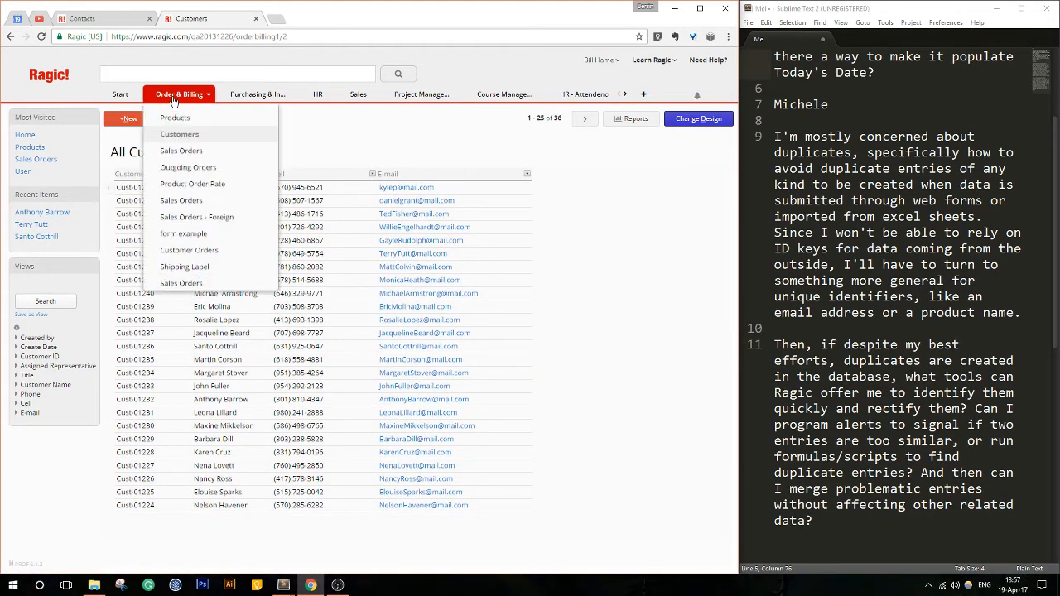
pyautogui.click(173, 152)
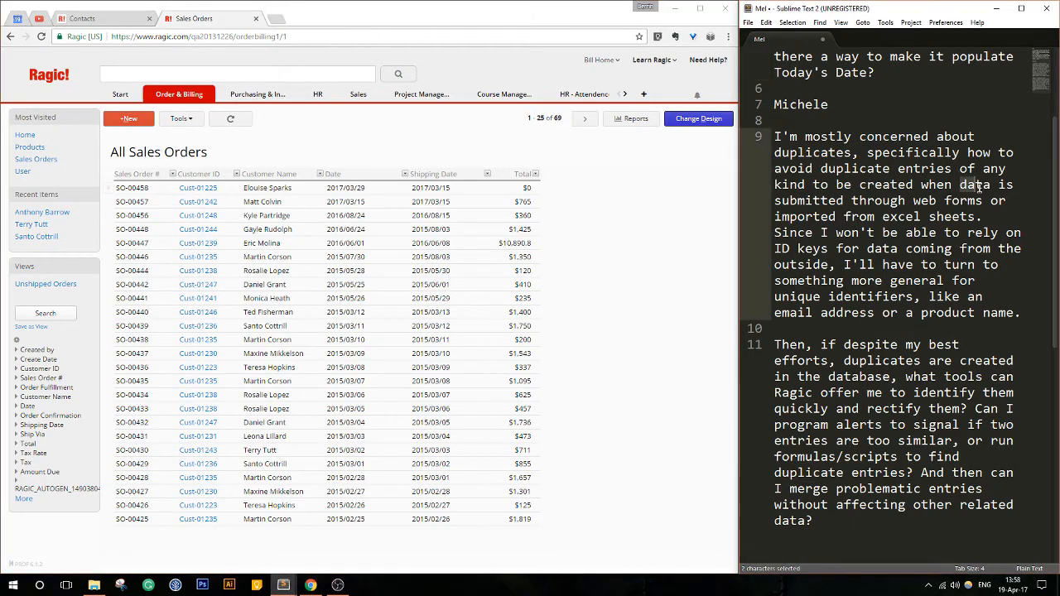
pyautogui.moveTo(961, 184); pyautogui.dragTo(980, 221)
pyautogui.click(978, 219)
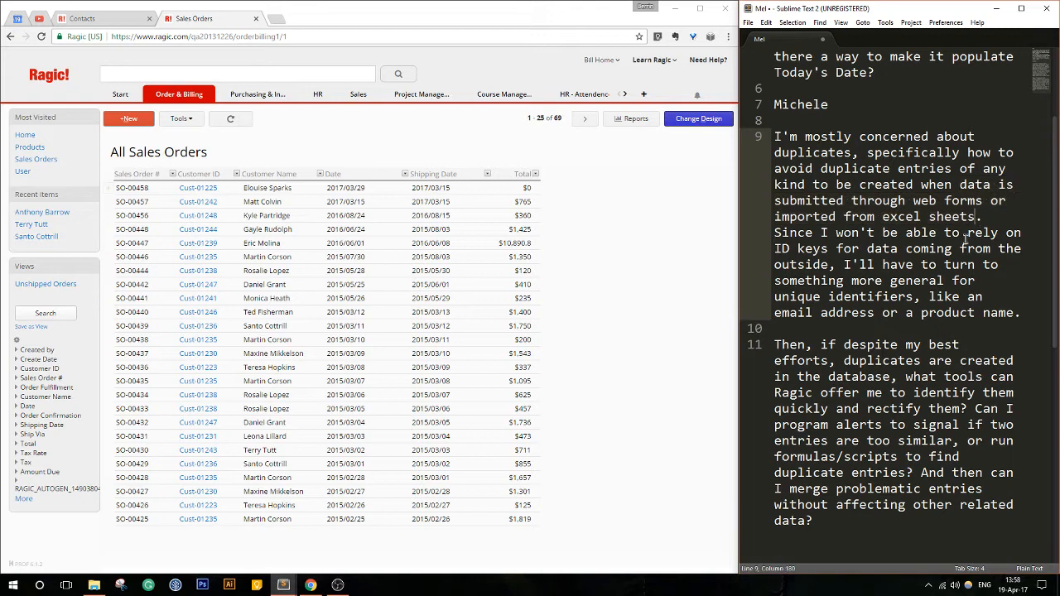
pyautogui.click(98, 20)
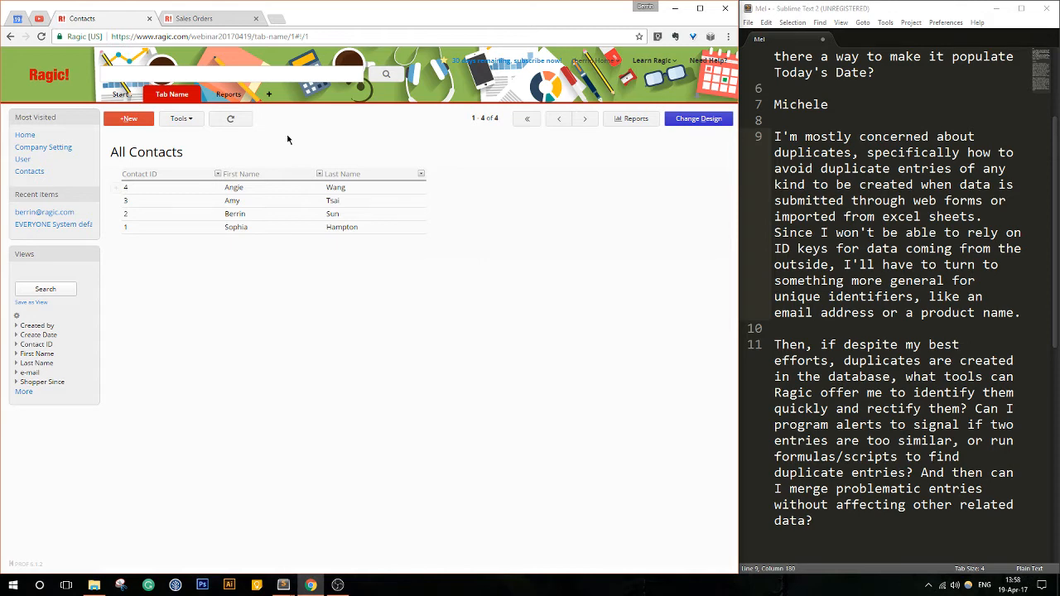
pyautogui.click(202, 19)
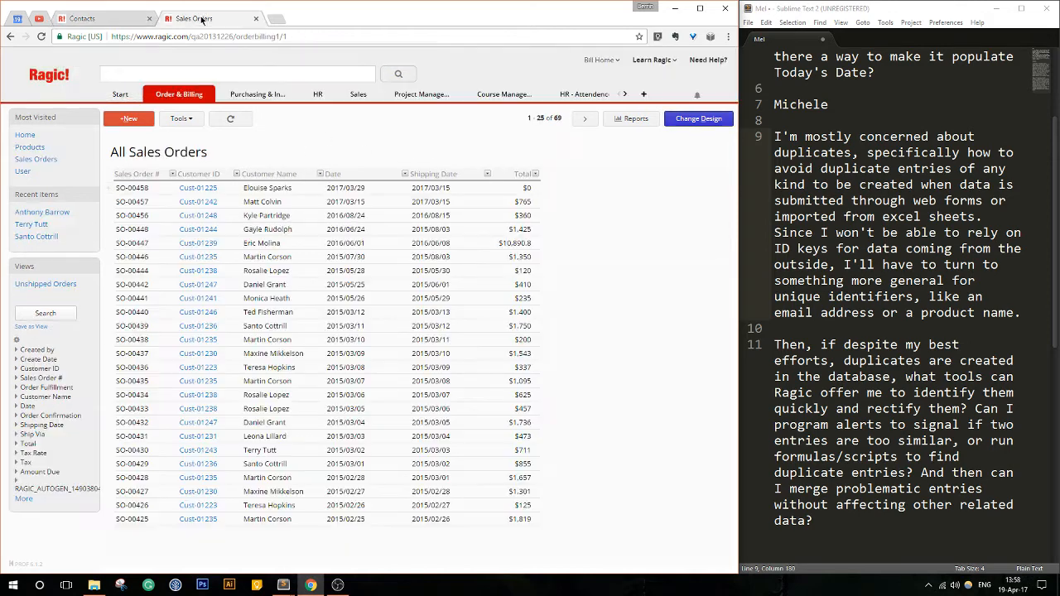
# - Open the contact with Contact ID 4, enter the Contacts form design and delete the Contact ID field
pyautogui.click(65, 22)
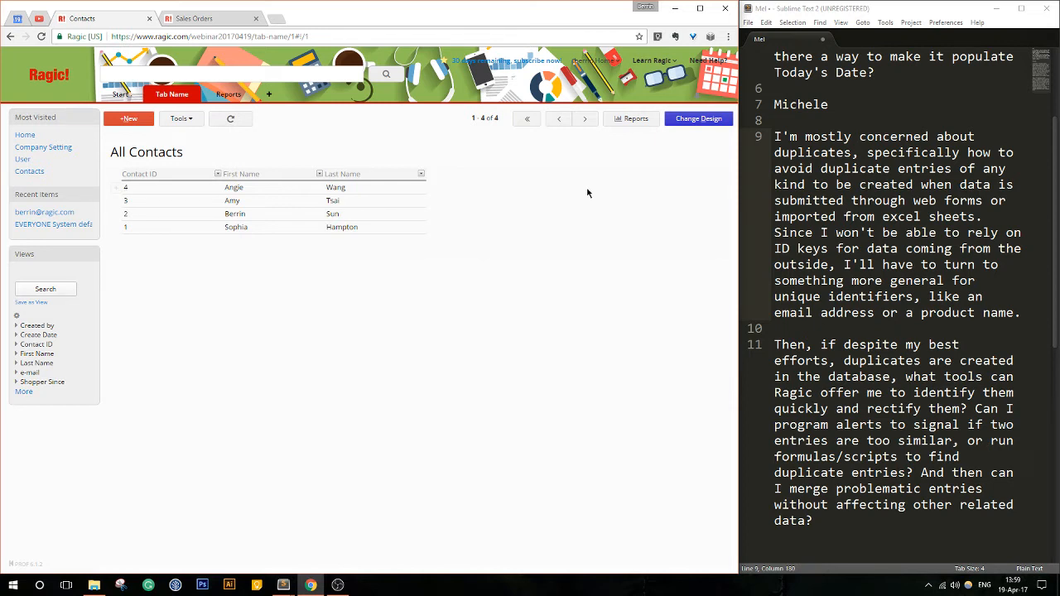
pyautogui.click(389, 188)
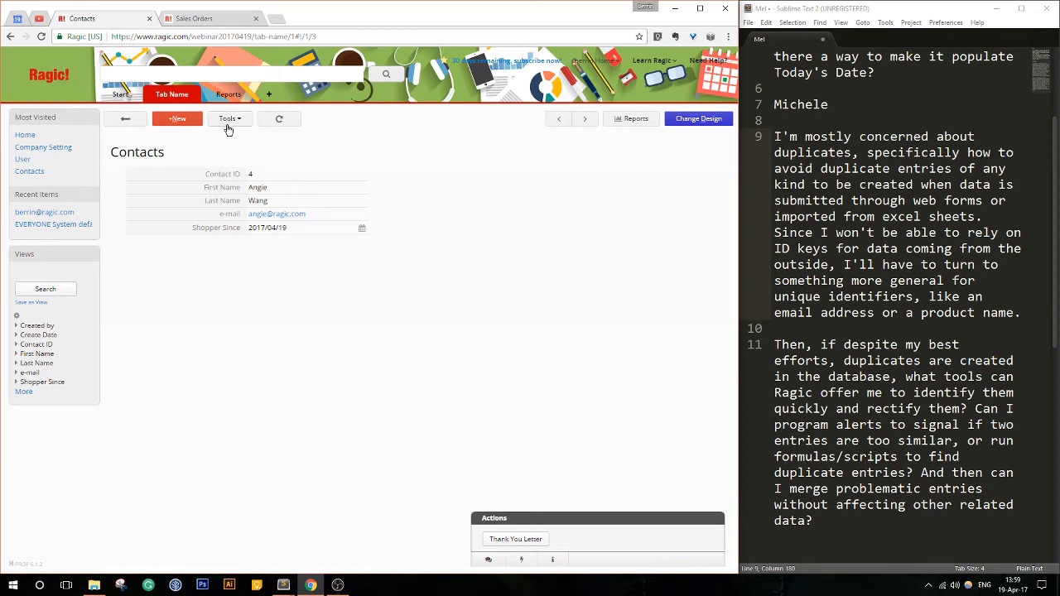
pyautogui.click(717, 121)
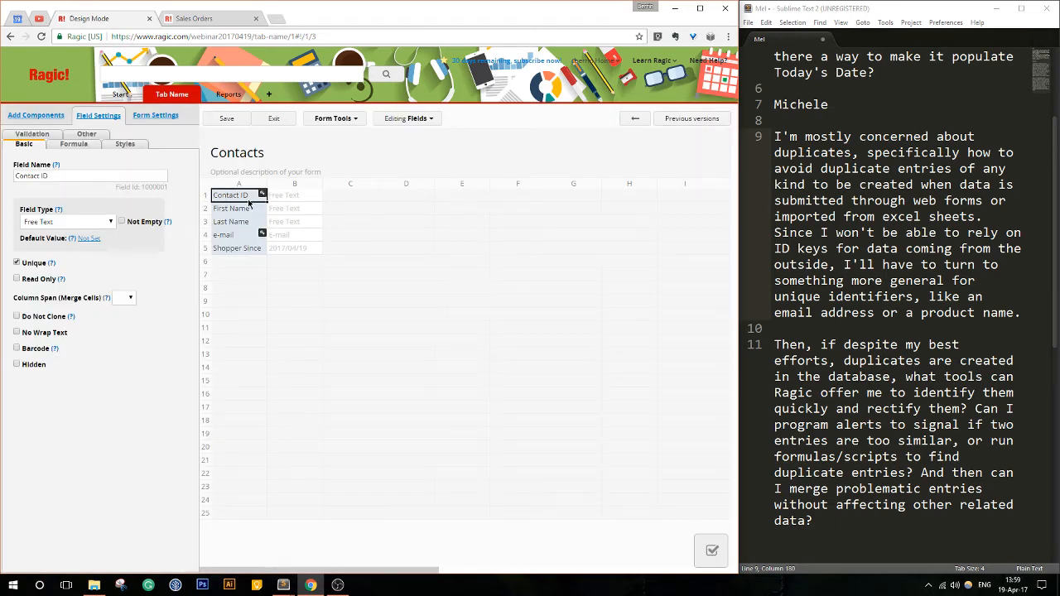
pyautogui.press('Delete')
pyautogui.click(304, 225)
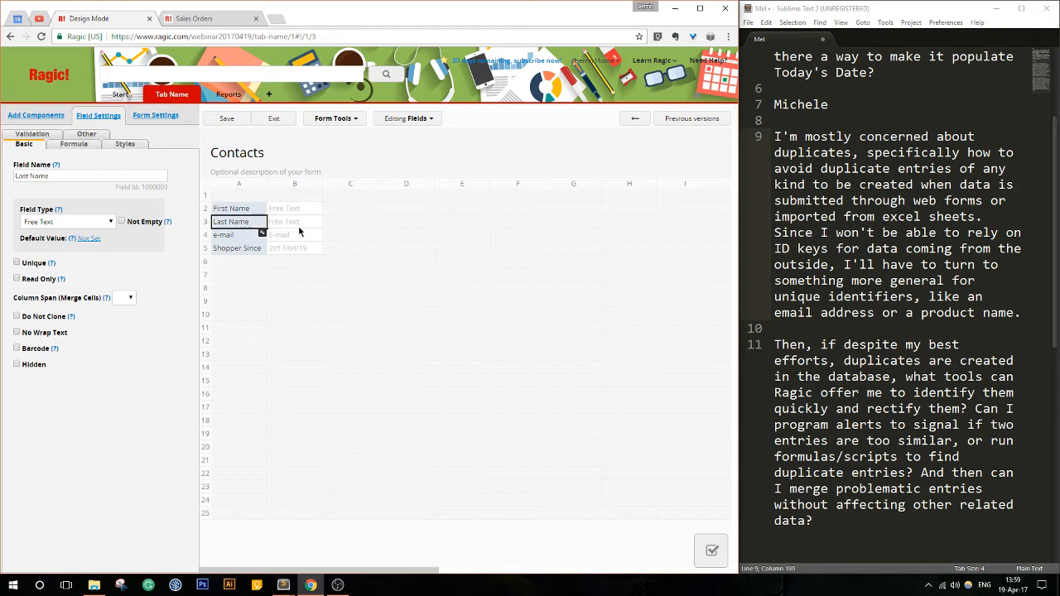
# - Add a field named Contact # in cell A1, above First Name, and make its field type Auto Generate
pyautogui.click(236, 126)
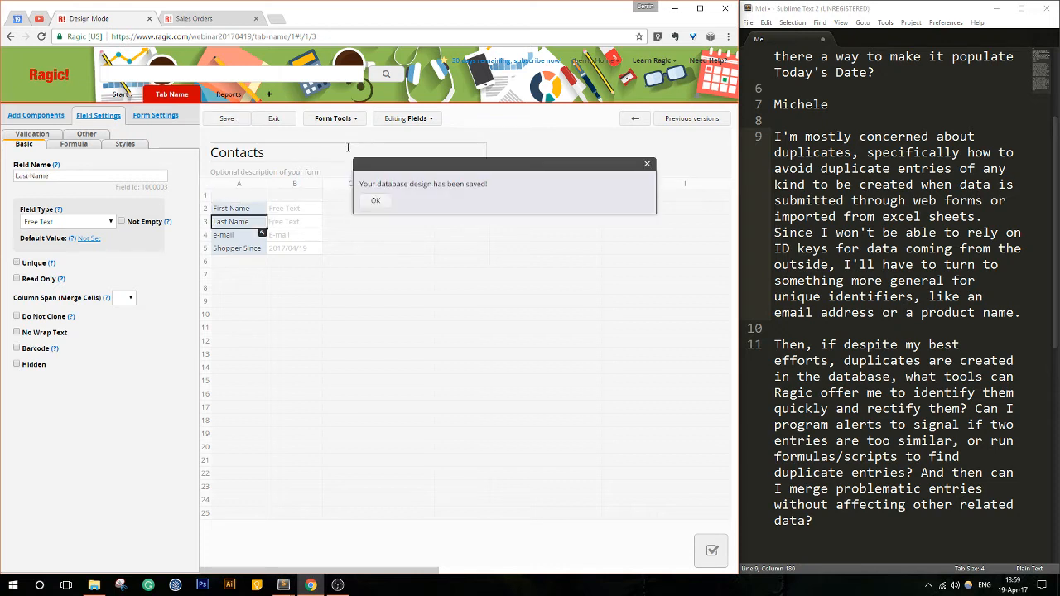
pyautogui.click(242, 198)
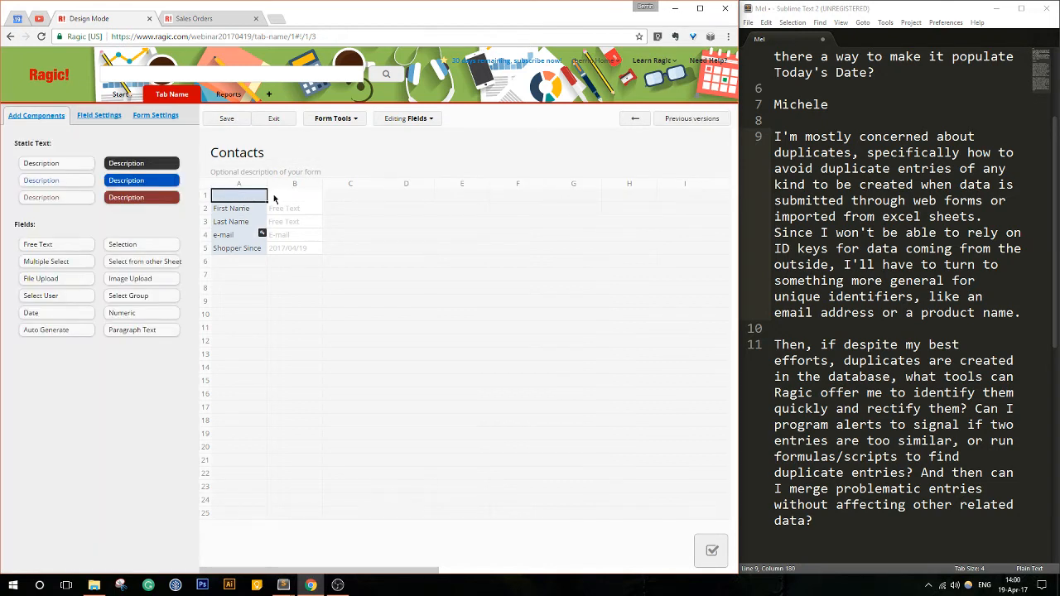
pyautogui.write('Contact #')
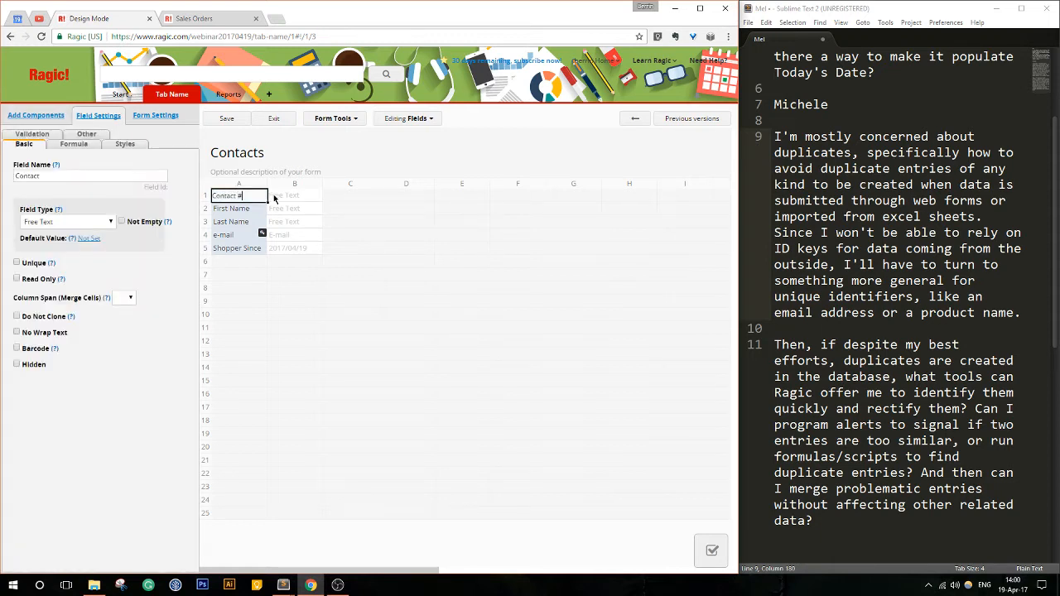
pyautogui.click(97, 222)
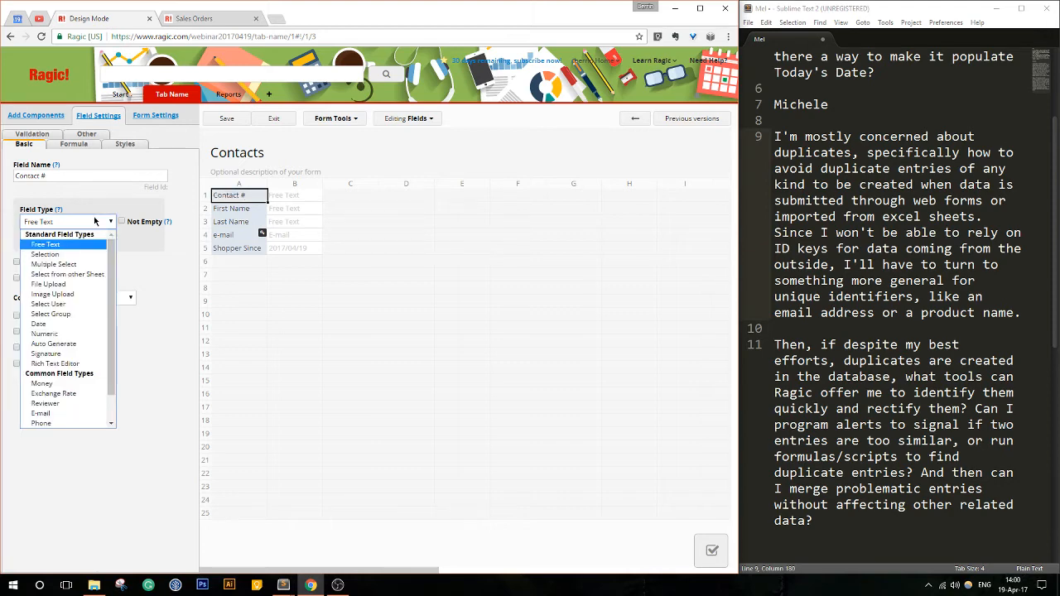
pyautogui.click(50, 344)
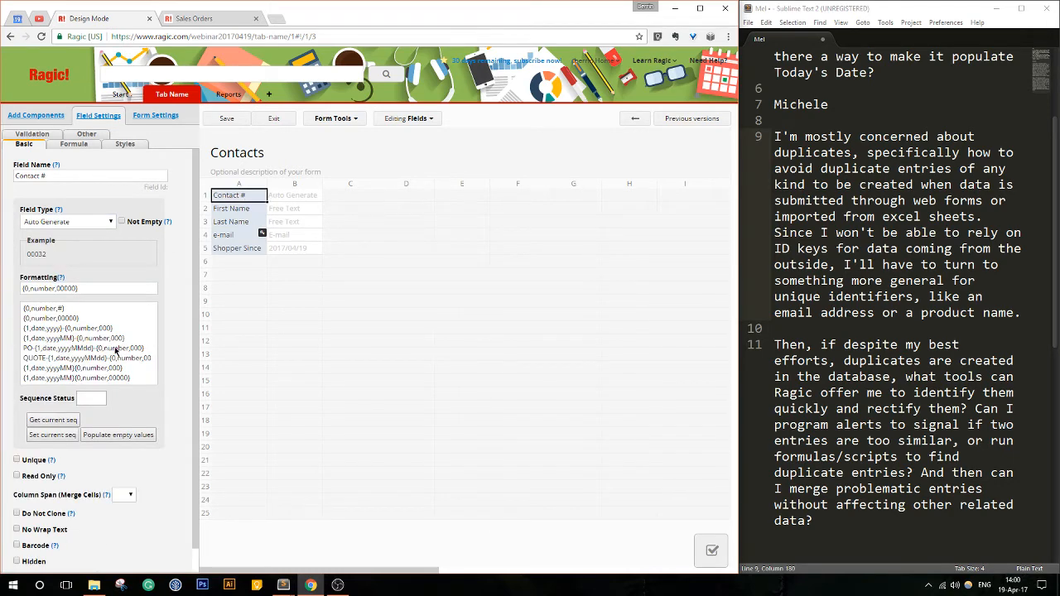
# - Set the Contact # field's auto-generate format to C#-{0,number,00000}
pyautogui.click(24, 288)
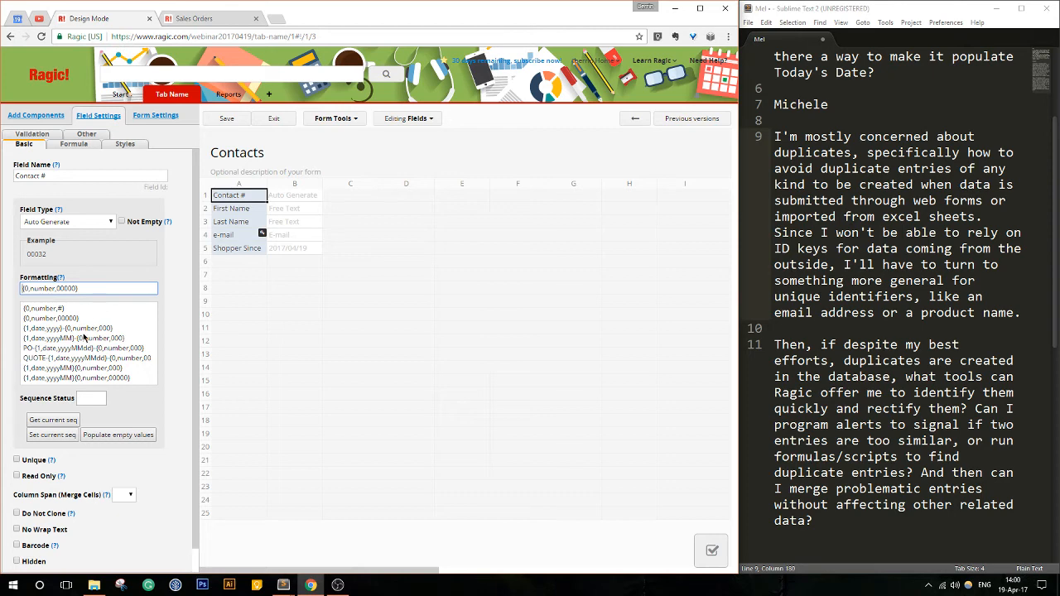
pyautogui.scroll(-1, 120, 333)
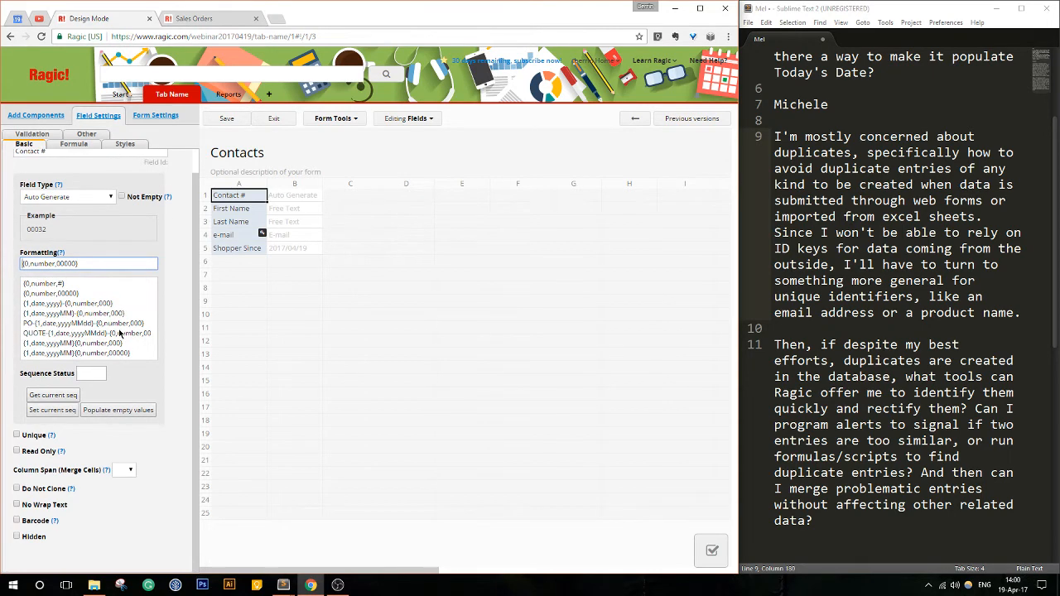
pyautogui.scroll(1, 121, 334)
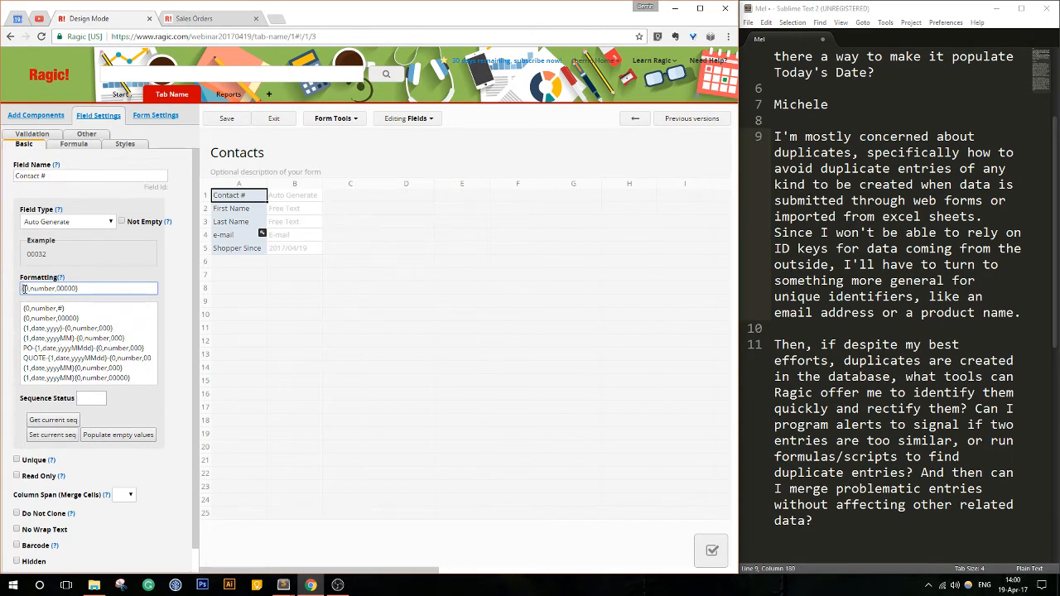
pyautogui.write('C#')
# - Examine how order SO-00458 is numbered in the Sales Orders sheet, and return to the Contacts form design
pyautogui.click(208, 21)
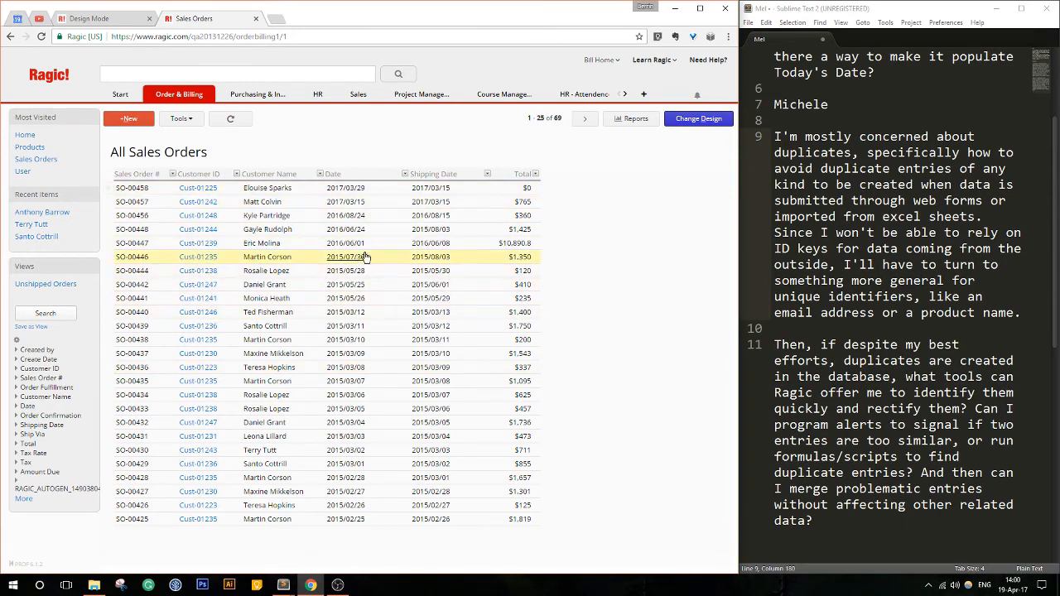
pyautogui.click(295, 189)
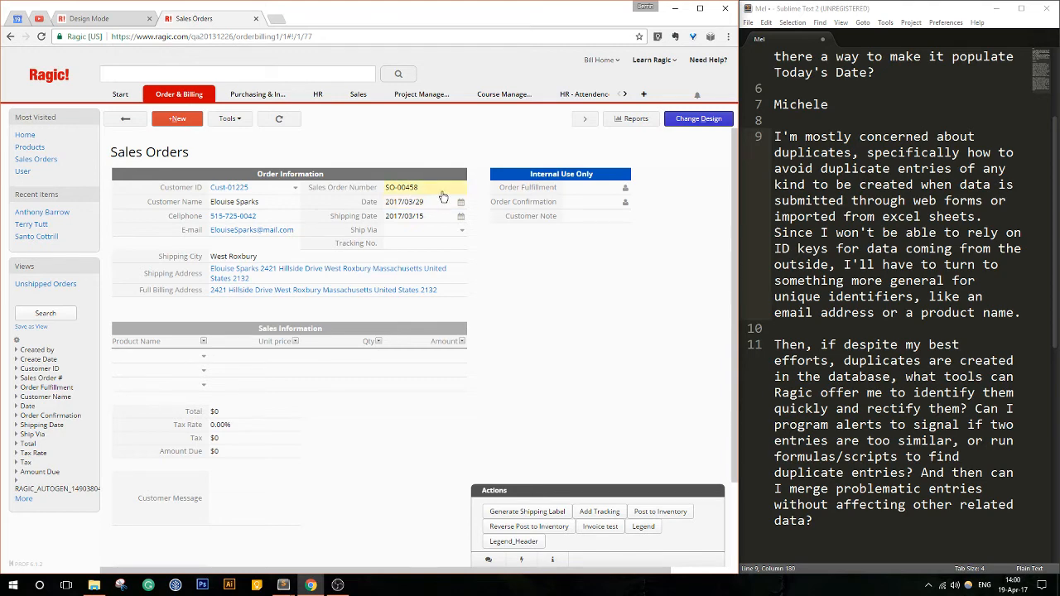
pyautogui.click(125, 120)
pyautogui.click(107, 20)
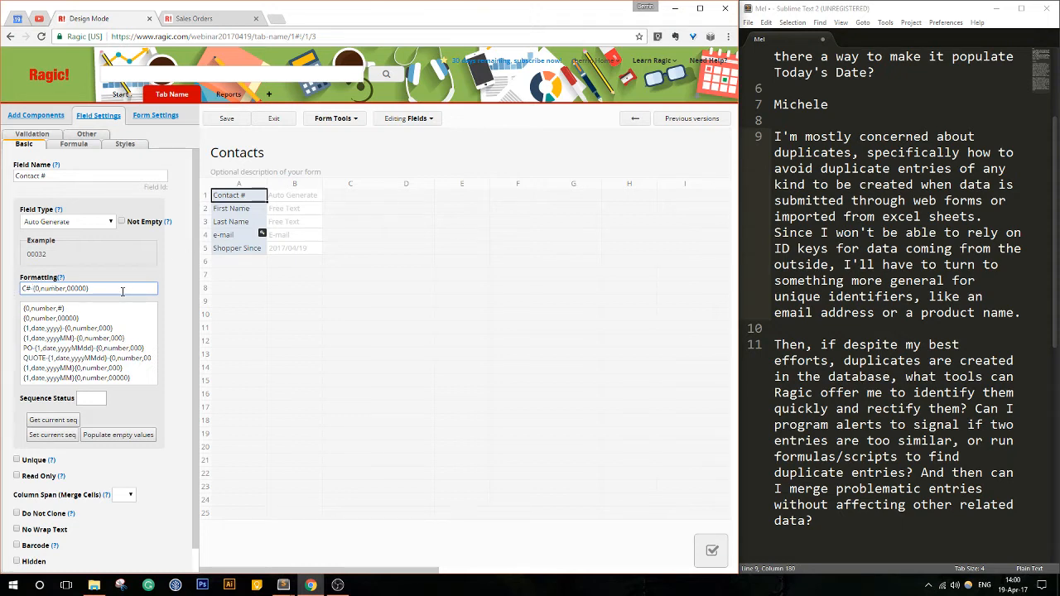
# - Save the Contacts form design with the new Contact # format and exit design mode
pyautogui.moveTo(123, 292); pyautogui.dragTo(11, 297)
pyautogui.click(21, 292)
pyautogui.click(233, 122)
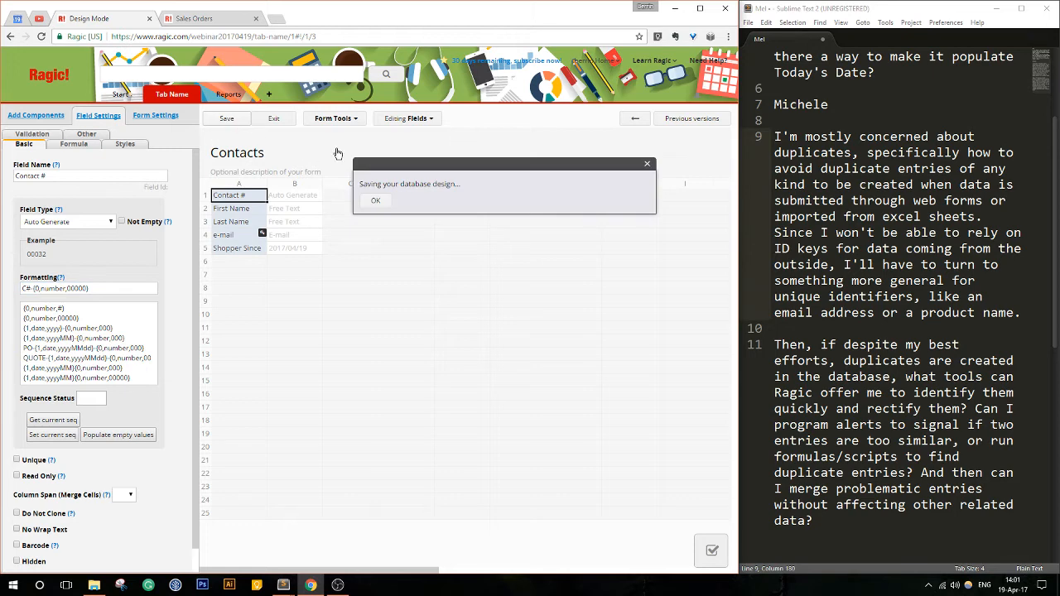
pyautogui.click(273, 119)
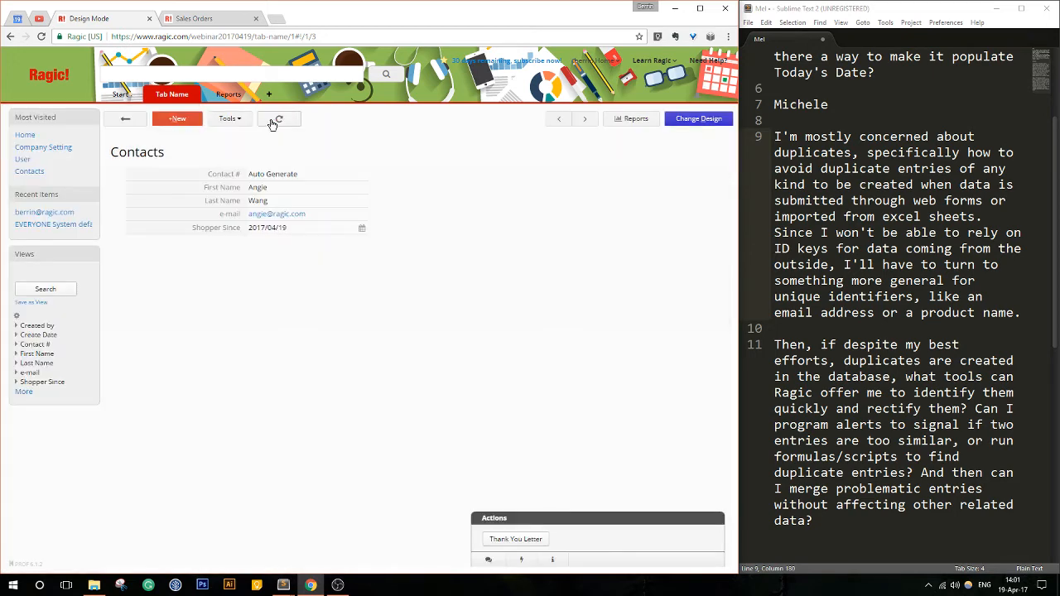
# - Page through the existing contact records to check their Contact # field
pyautogui.click(580, 119)
pyautogui.click(583, 120)
pyautogui.click(582, 120)
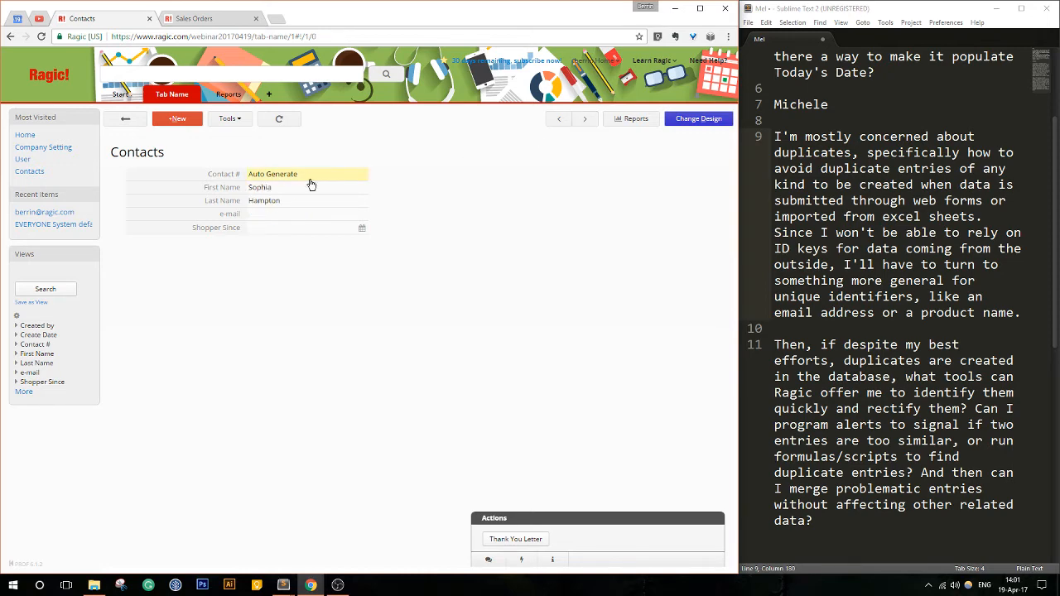
# - Populate the empty Contact # values of the existing contacts from the form design, and return to the contact list
pyautogui.click(711, 122)
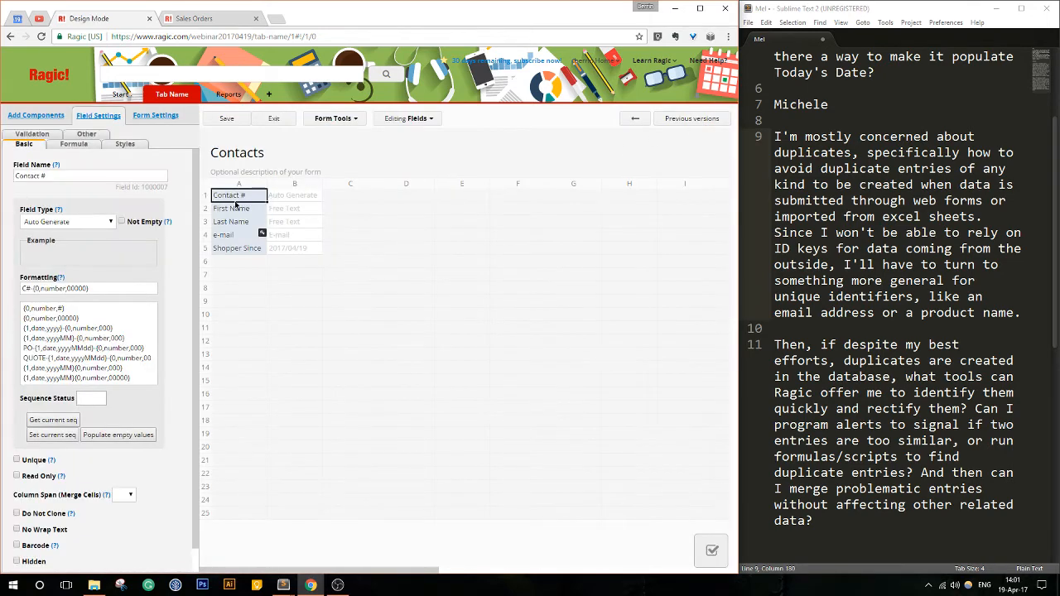
pyautogui.click(124, 439)
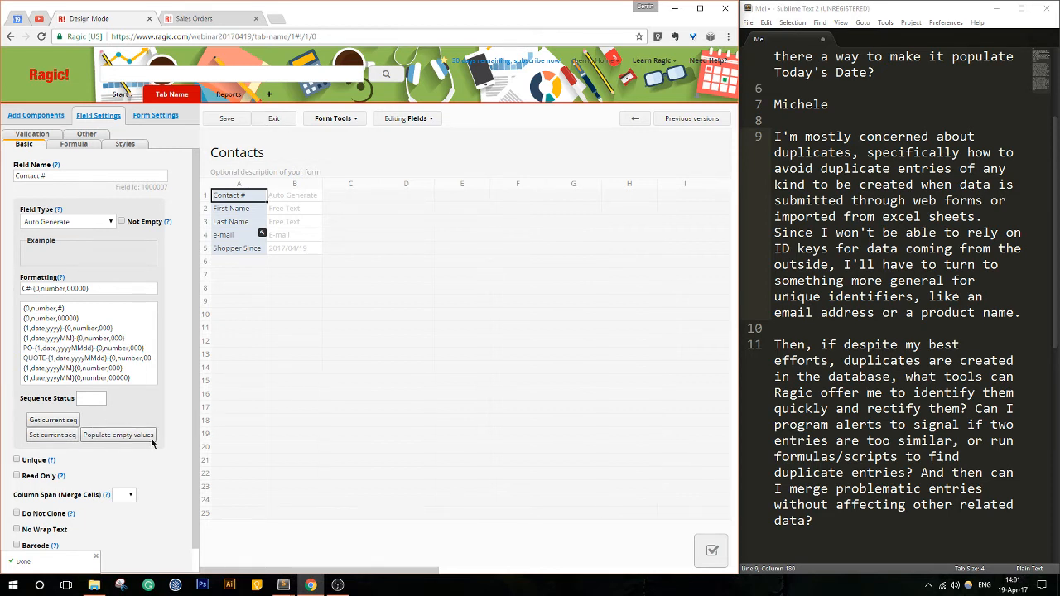
pyautogui.click(275, 119)
pyautogui.click(128, 120)
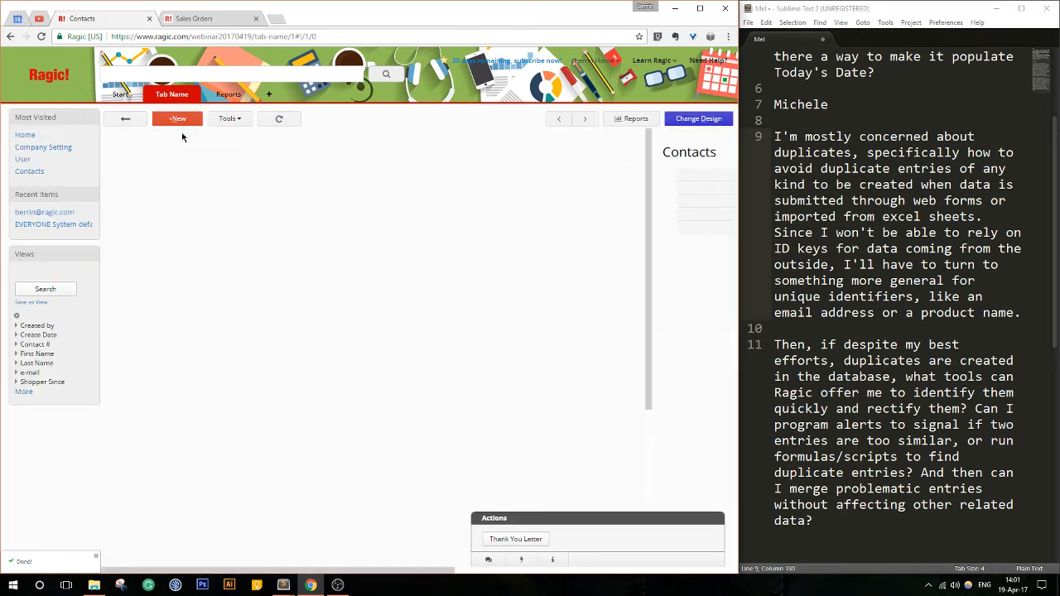
# - Add Contact # as the first field of the Contacts listing page, ahead of First Name, and save the design
pyautogui.click(694, 119)
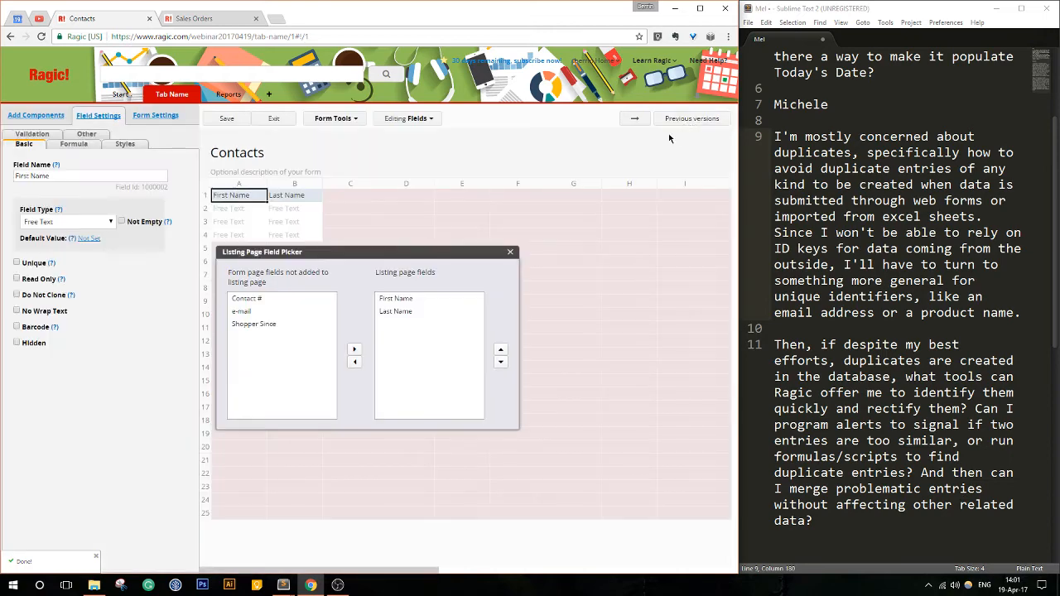
pyautogui.click(266, 299)
pyautogui.click(356, 349)
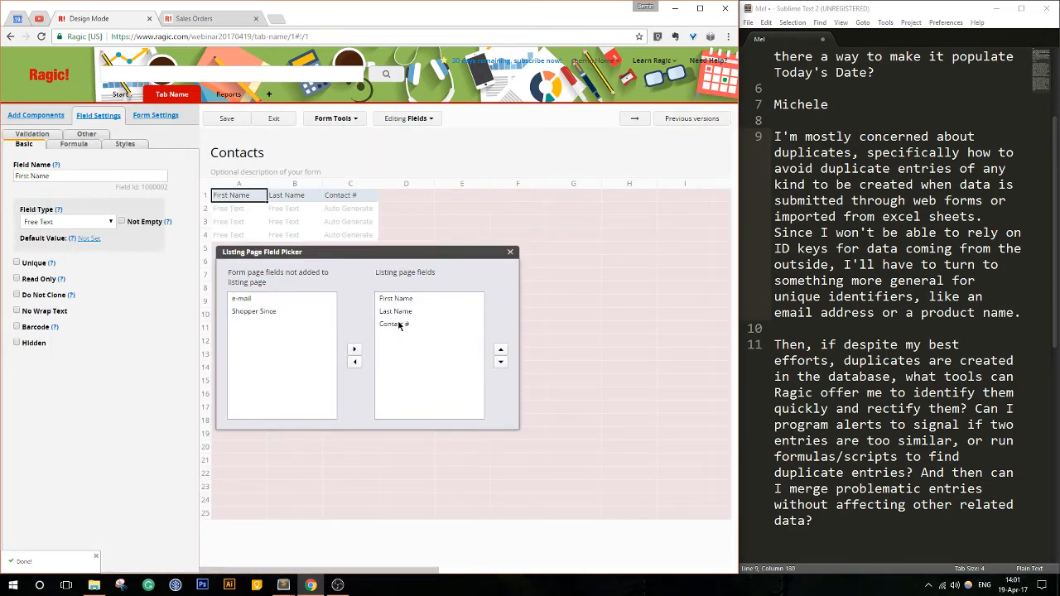
pyautogui.click(401, 325)
pyautogui.click(498, 351)
pyautogui.click(498, 351)
pyautogui.click(228, 120)
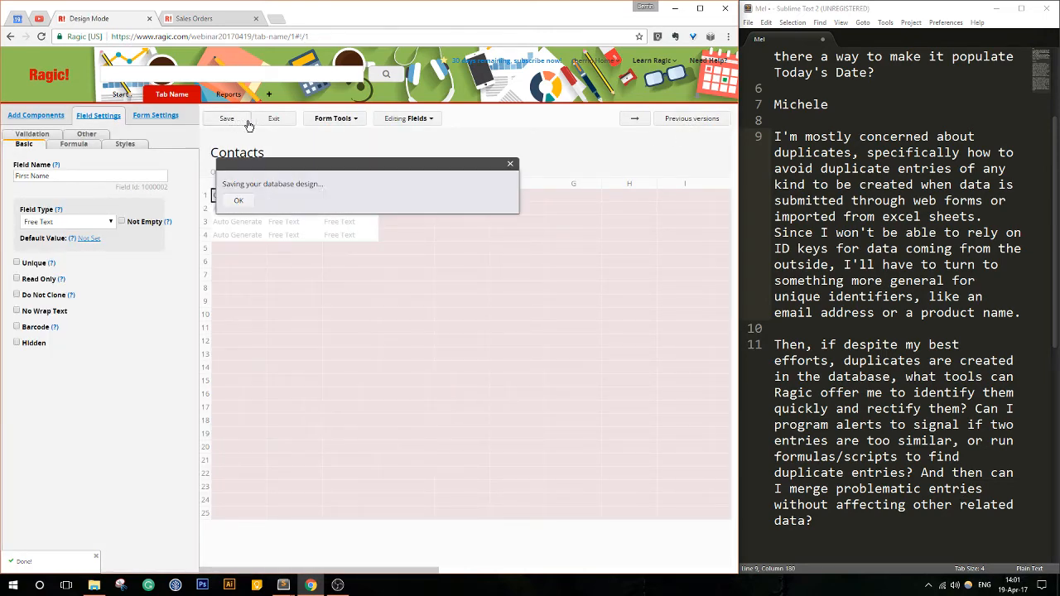
pyautogui.click(284, 119)
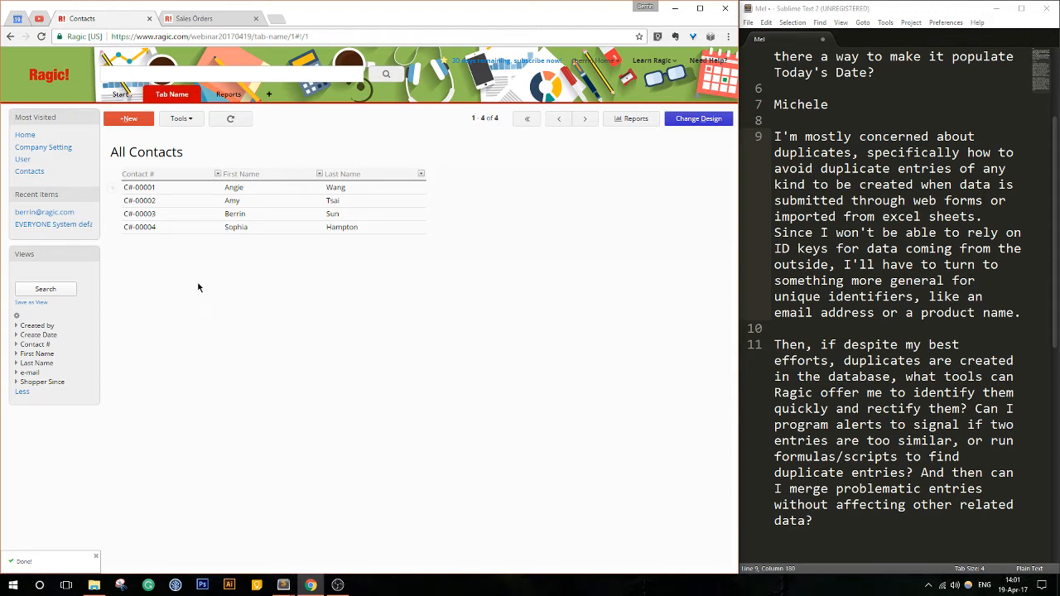
# - Set the current sequence of the Contact # auto-generate field to 4 in the listing page design
pyautogui.click(705, 120)
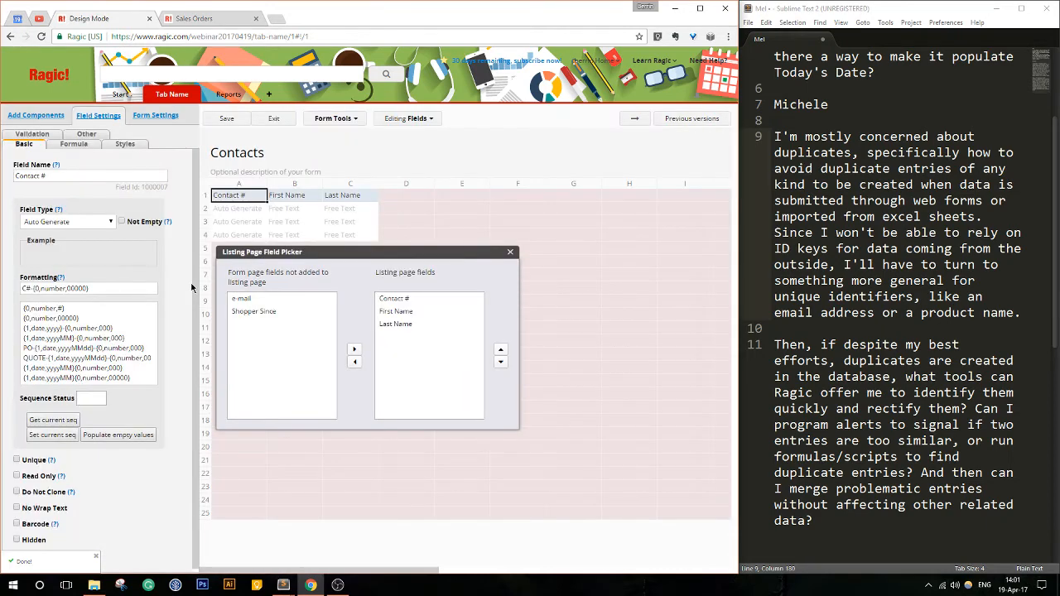
pyautogui.click(62, 436)
pyautogui.moveTo(95, 398); pyautogui.dragTo(49, 400)
pyautogui.write('4')
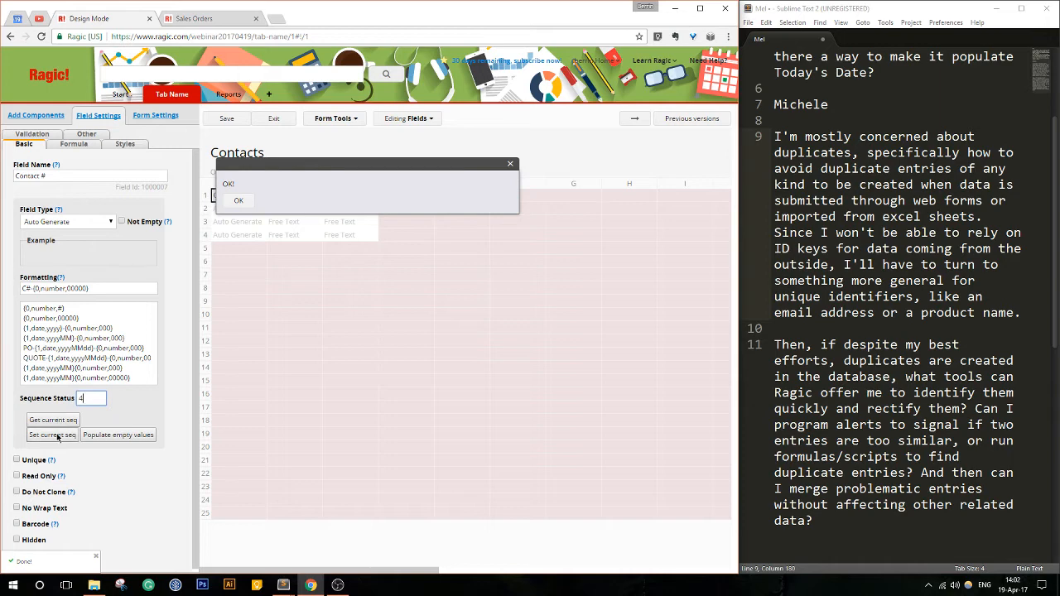
# - Apply 4 as the current sequence of the Contact # field, save the listing page design, and exit it
pyautogui.click(53, 435)
pyautogui.click(238, 200)
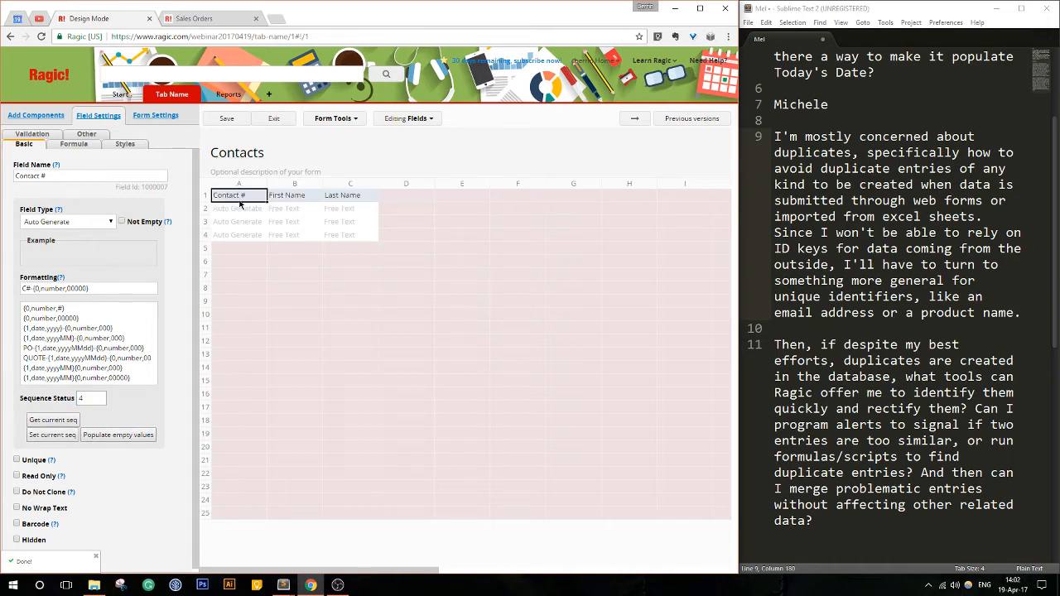
pyautogui.click(52, 435)
pyautogui.click(238, 203)
pyautogui.click(227, 120)
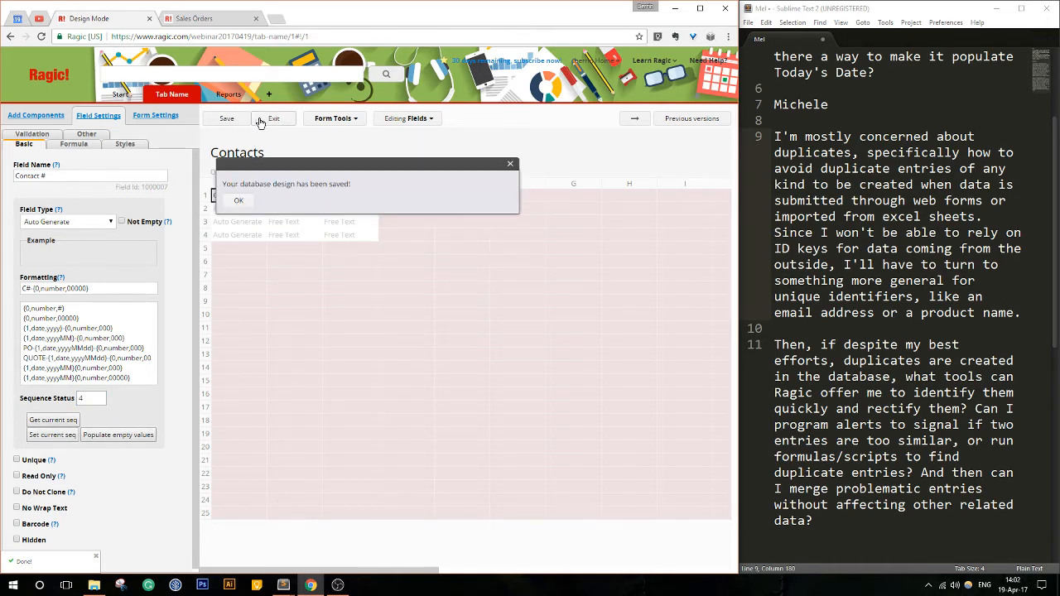
pyautogui.click(273, 120)
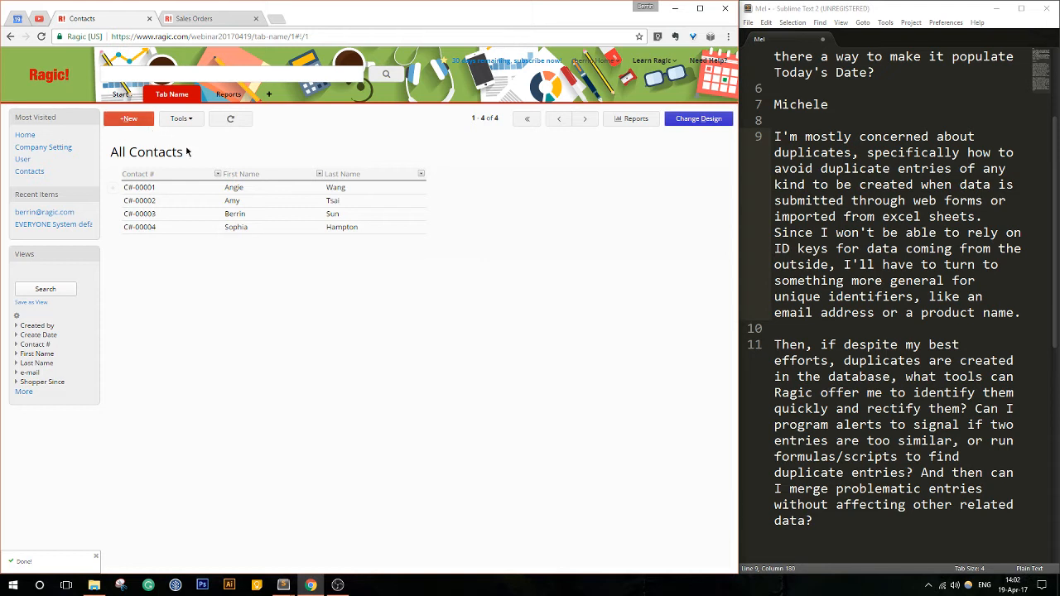
# - Create a new contact with a first name, last name and e-mail address, keeping the prefilled Contact # and Shopper Since, and save it
pyautogui.click(129, 119)
pyautogui.click(276, 188)
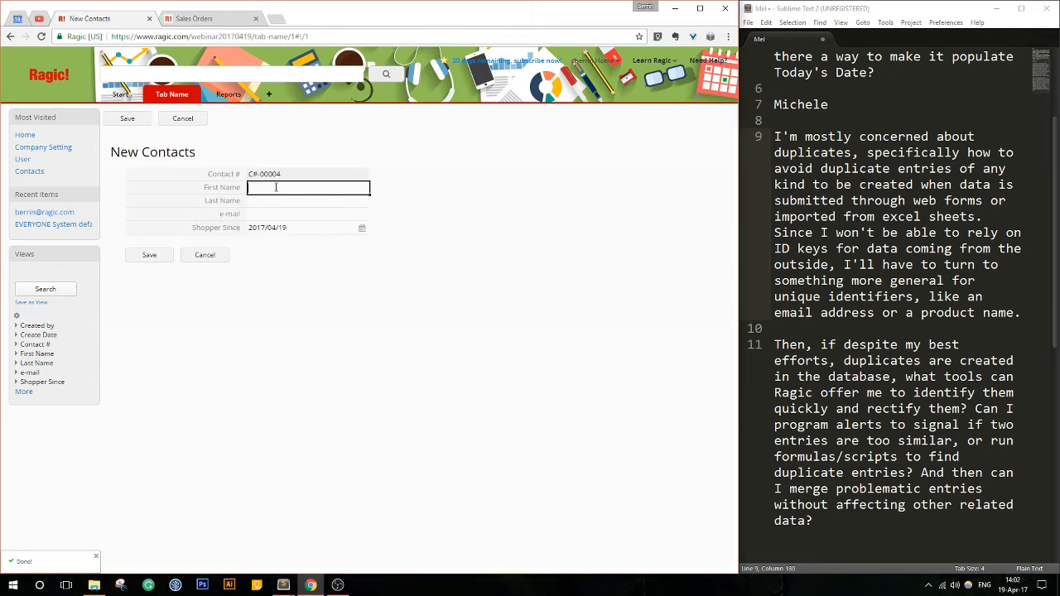
pyautogui.write('John')
pyautogui.press('Tab')
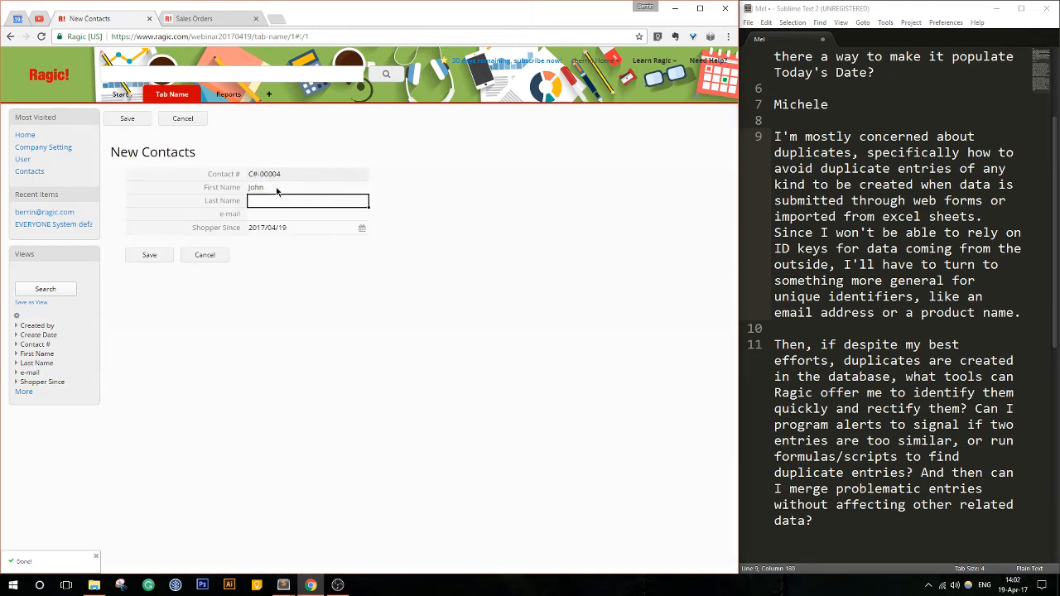
pyautogui.write('Smith')
pyautogui.click(267, 213)
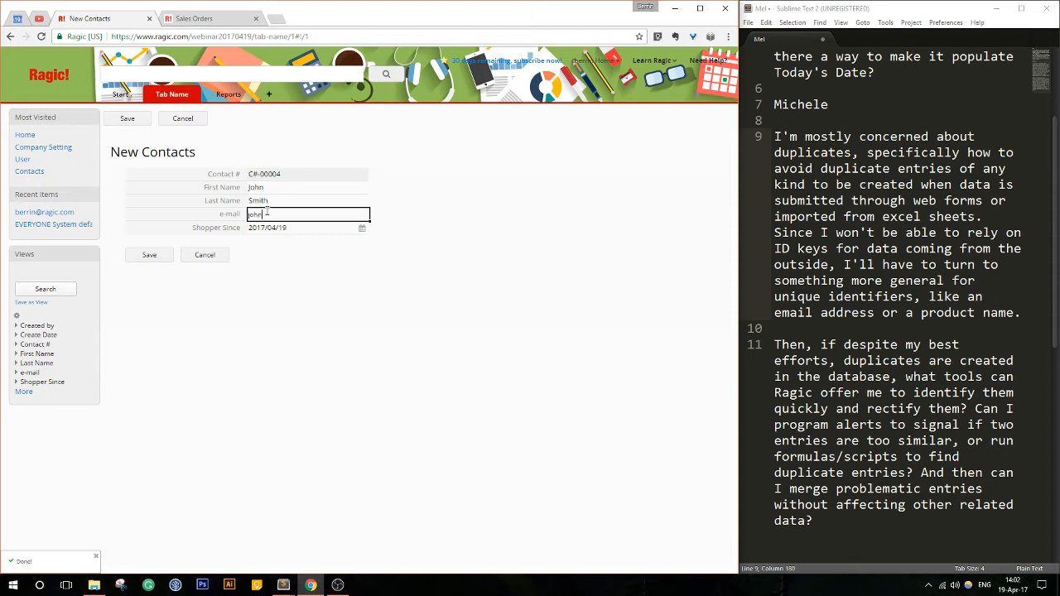
pyautogui.write('john@example.com')
pyautogui.click(146, 257)
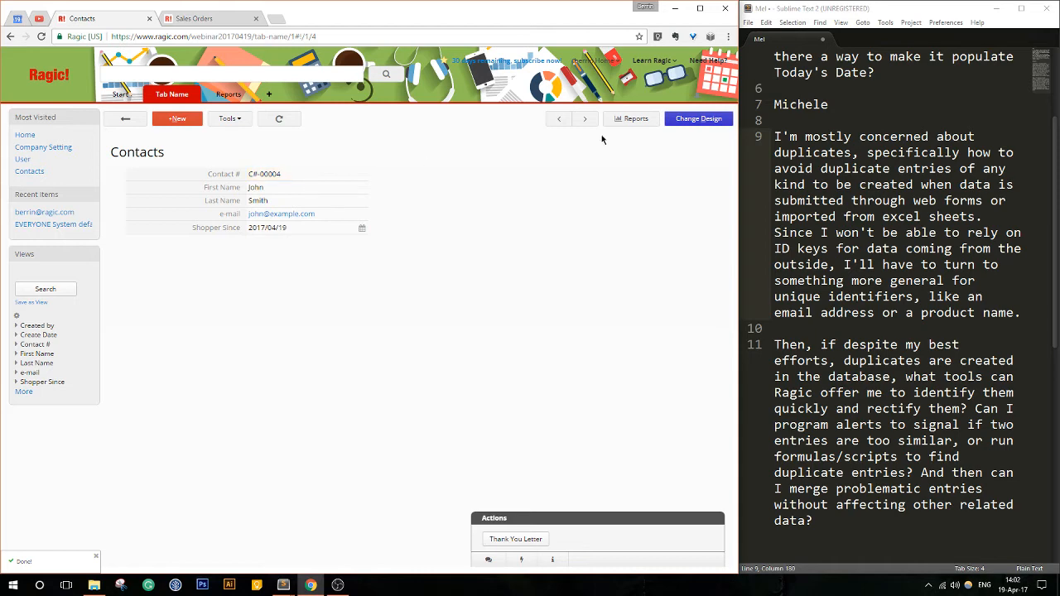
# - View the Contact # settings in the contact form's design, and return to the contact list
pyautogui.click(699, 118)
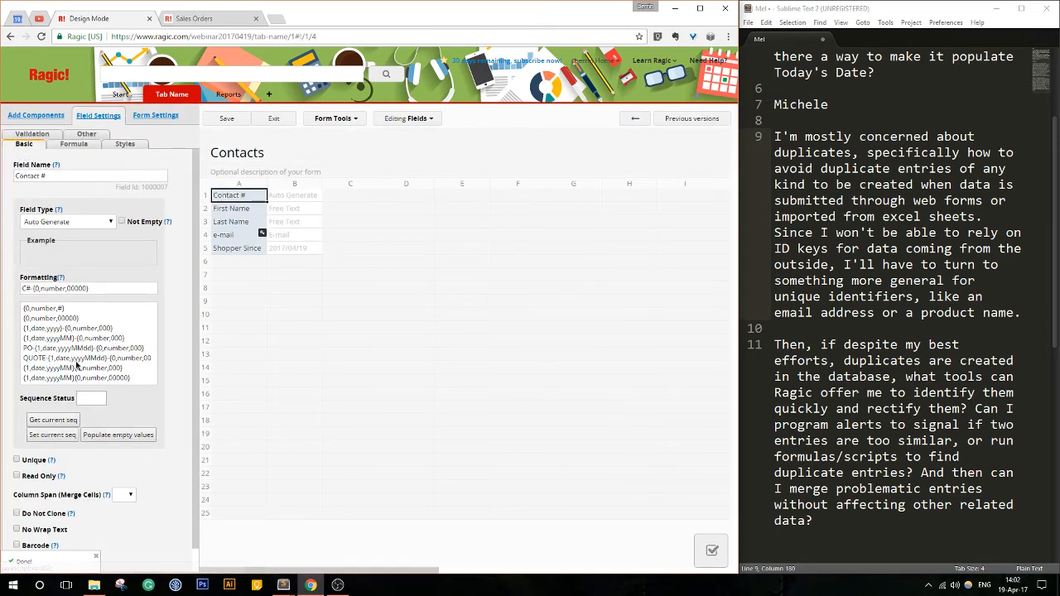
pyautogui.click(274, 119)
pyautogui.click(123, 118)
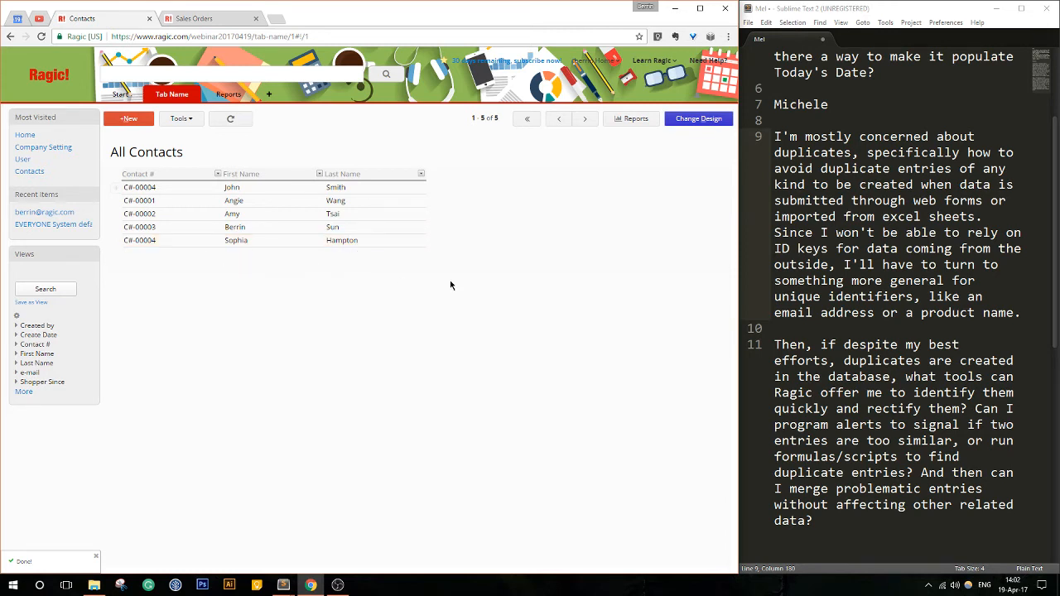
# - Show the Total & Summary of the Contact # column, including the values that occur only once
pyautogui.click(217, 175)
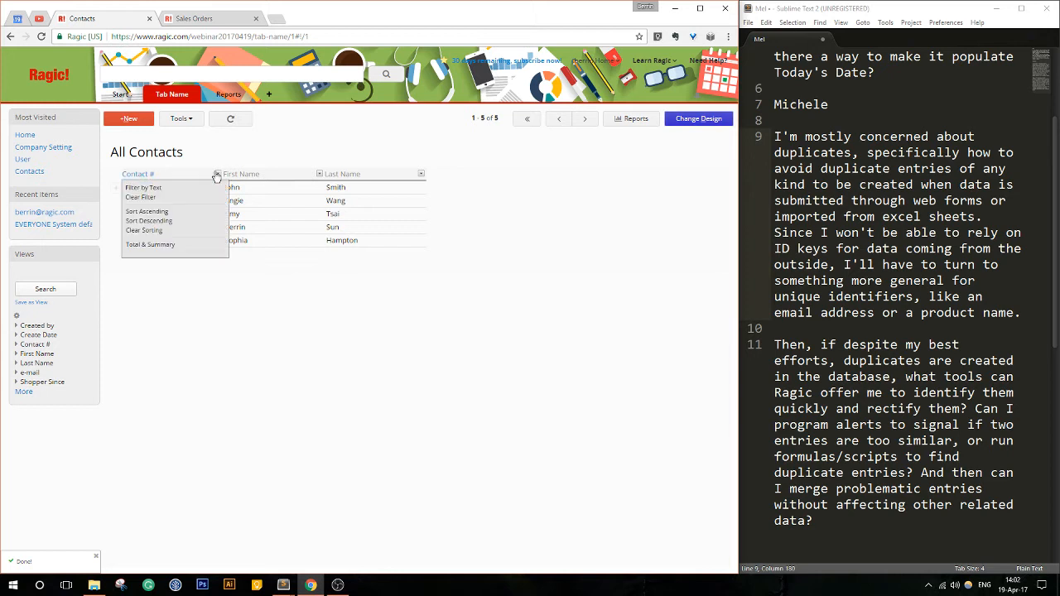
pyautogui.click(217, 174)
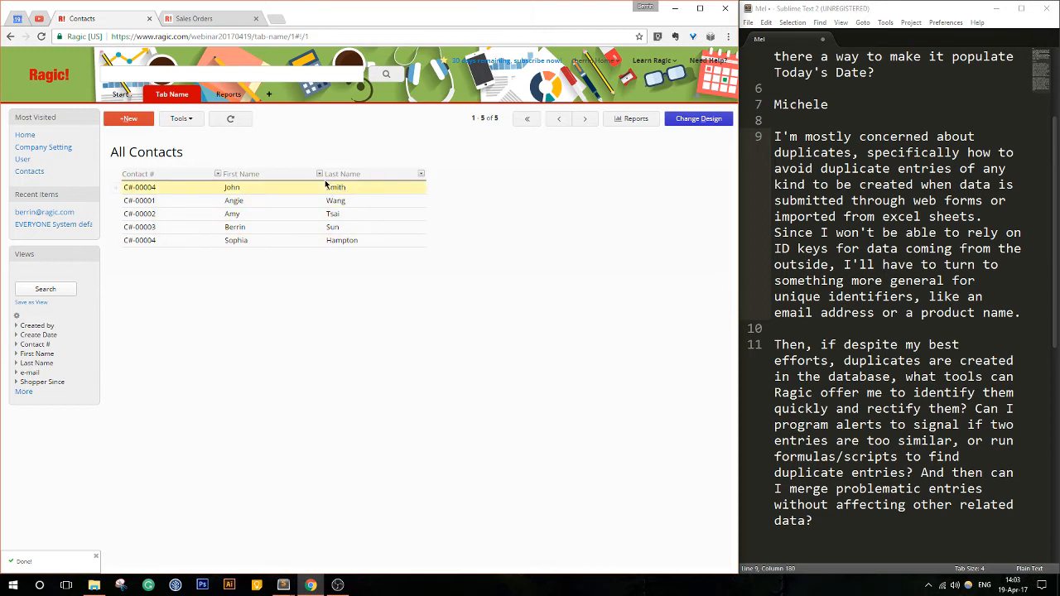
pyautogui.click(217, 176)
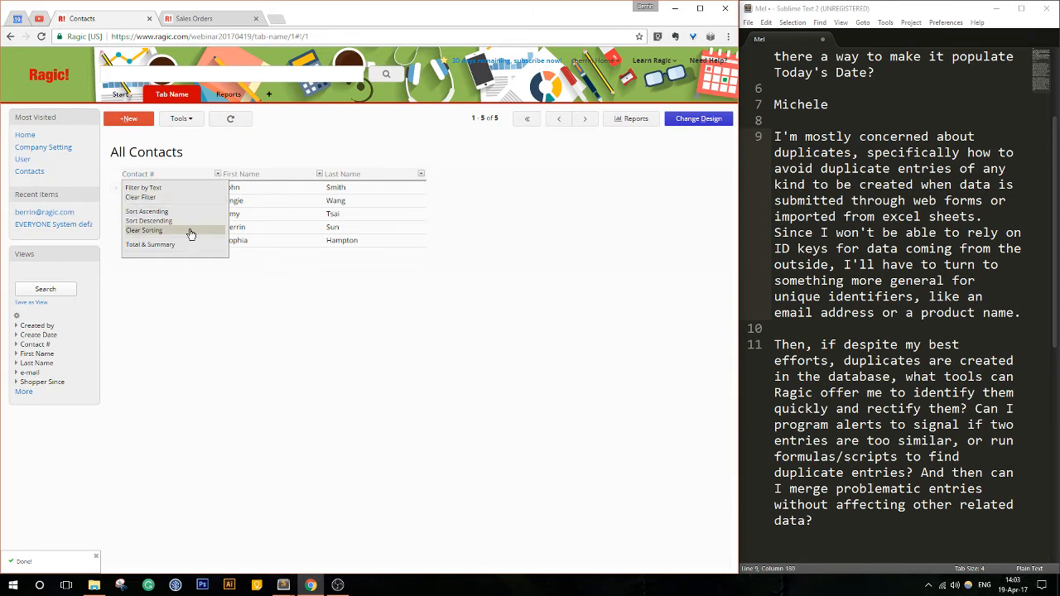
pyautogui.click(167, 249)
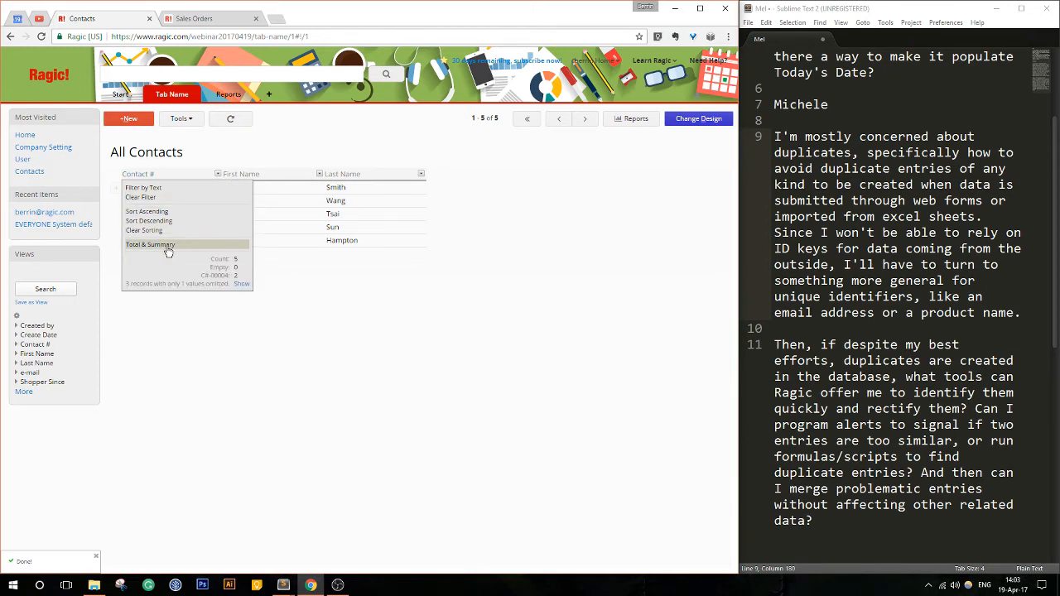
pyautogui.click(240, 283)
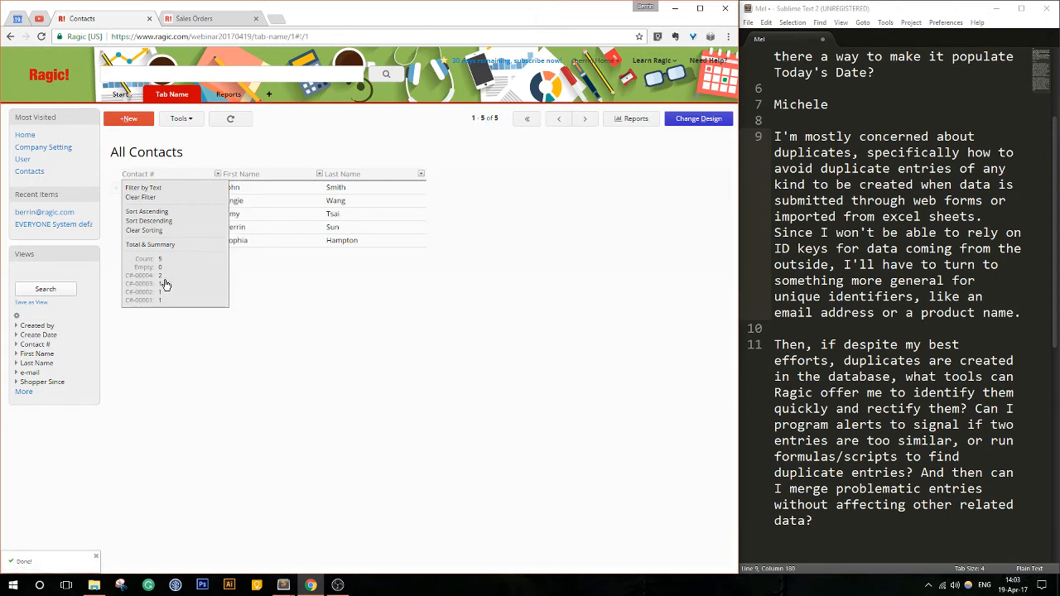
pyautogui.click(219, 175)
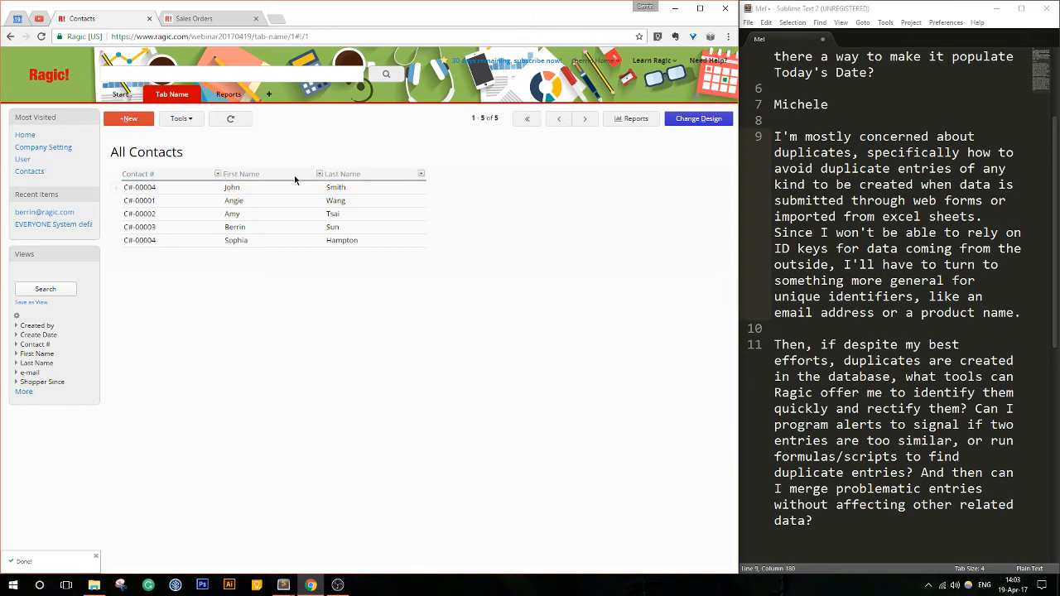
# - Add another contact with the same first name but a different last name and e-mail address, save it, and return to the list
pyautogui.click(129, 120)
pyautogui.click(252, 187)
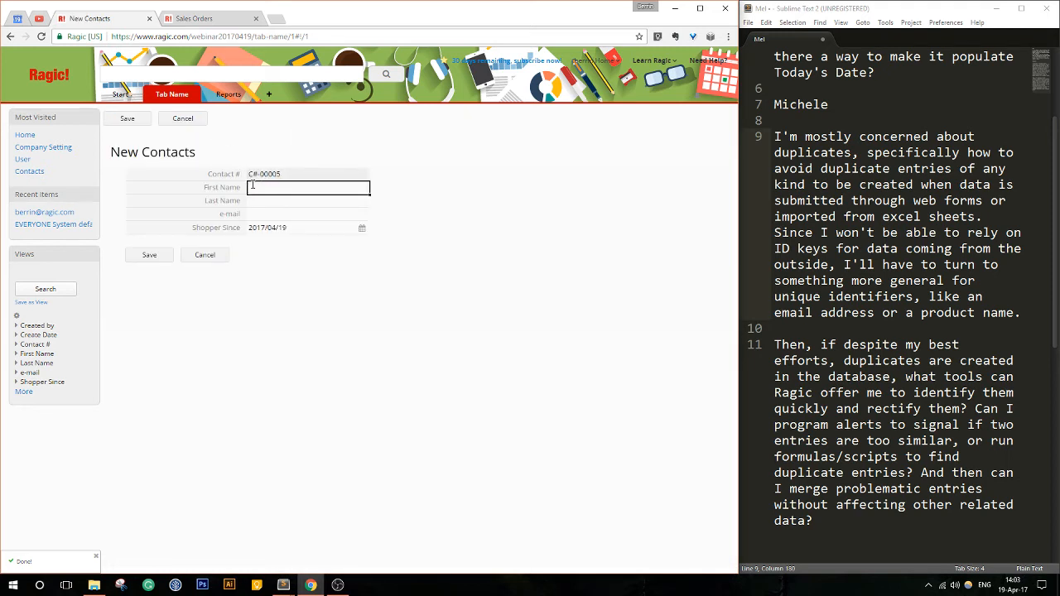
pyautogui.write('John')
pyautogui.press('Tab')
pyautogui.write('Delta')
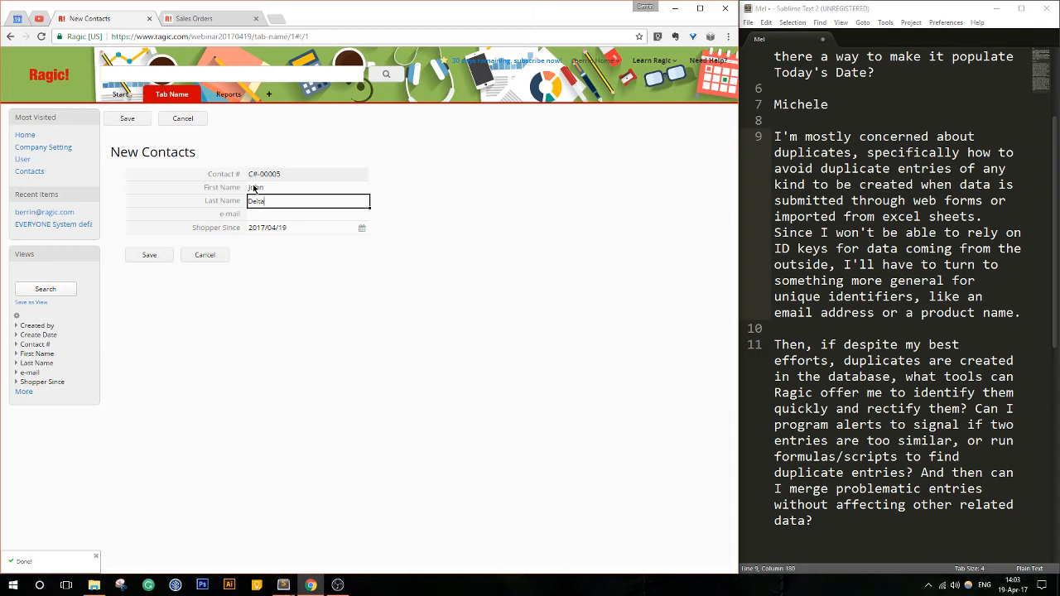
pyautogui.press('Tab')
pyautogui.write('joh')
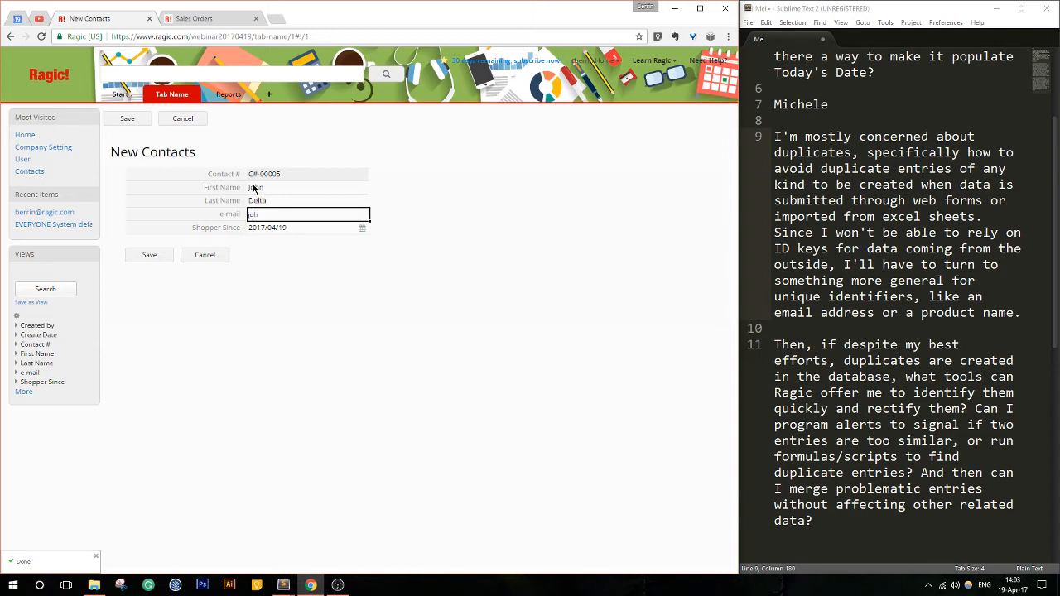
pyautogui.write('nd@example.com')
pyautogui.click(143, 255)
pyautogui.click(126, 123)
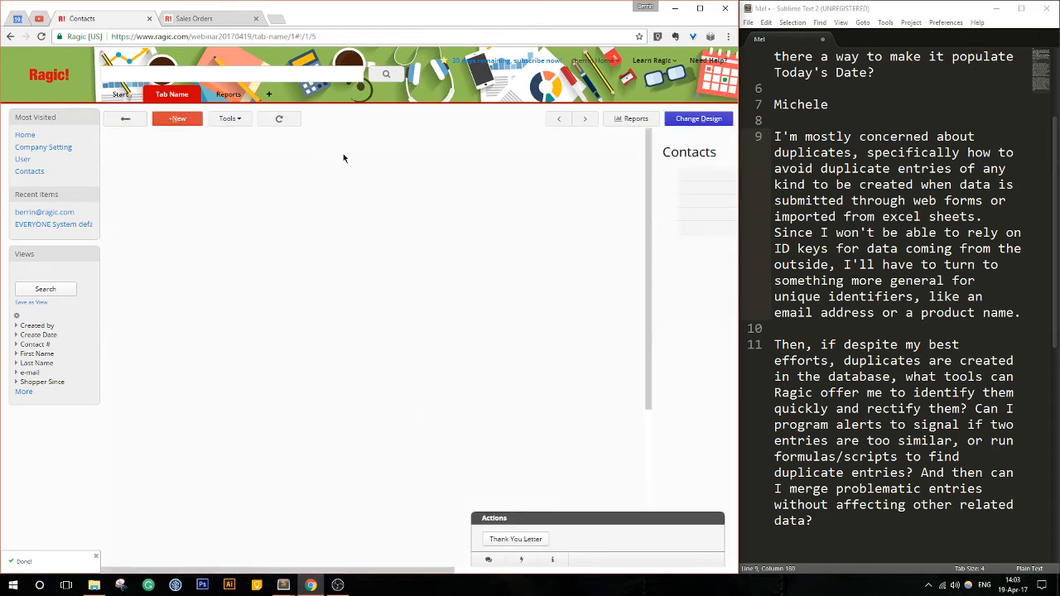
# - Check the Total & Summary of the First Name column and of the Contact # column for duplicate values
pyautogui.click(320, 175)
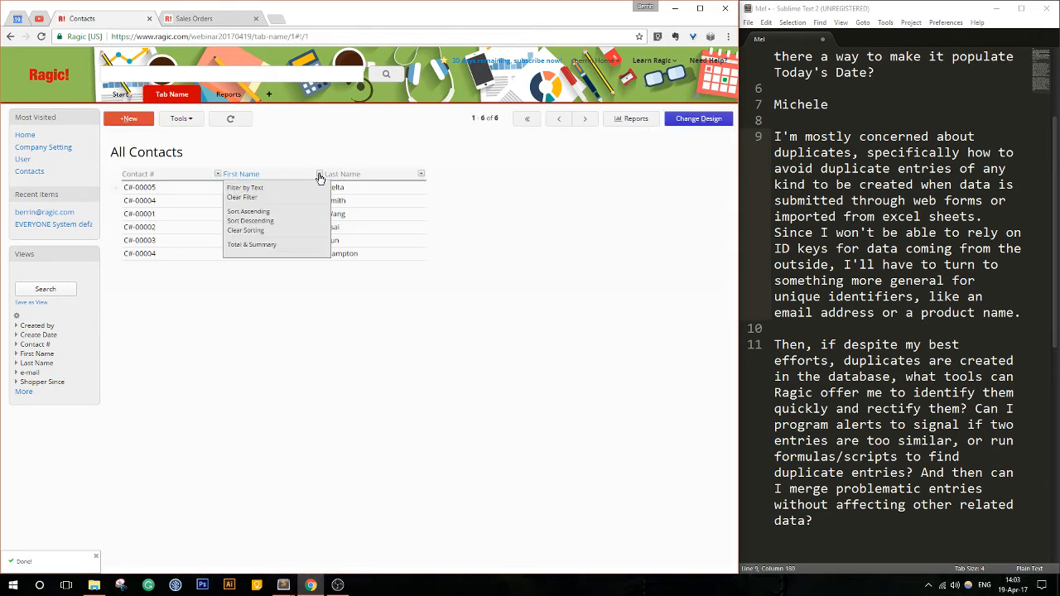
pyautogui.click(308, 245)
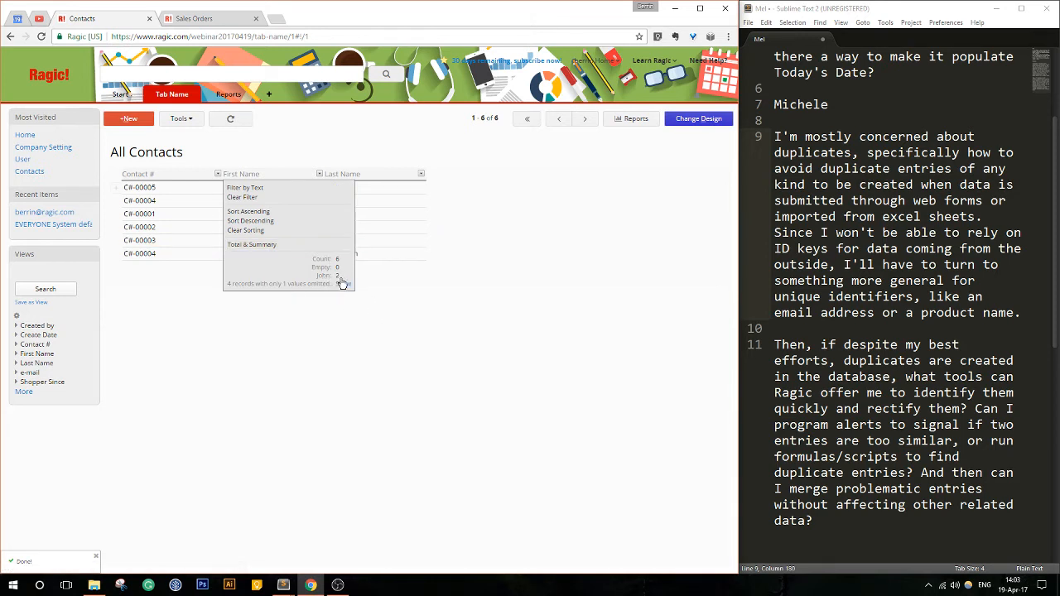
pyautogui.click(217, 176)
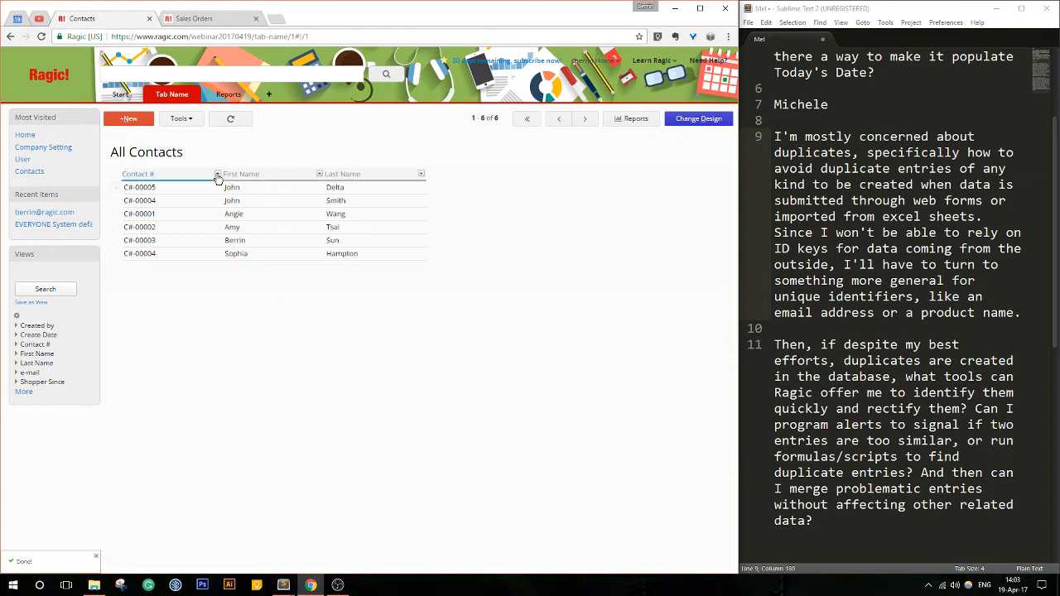
pyautogui.click(178, 244)
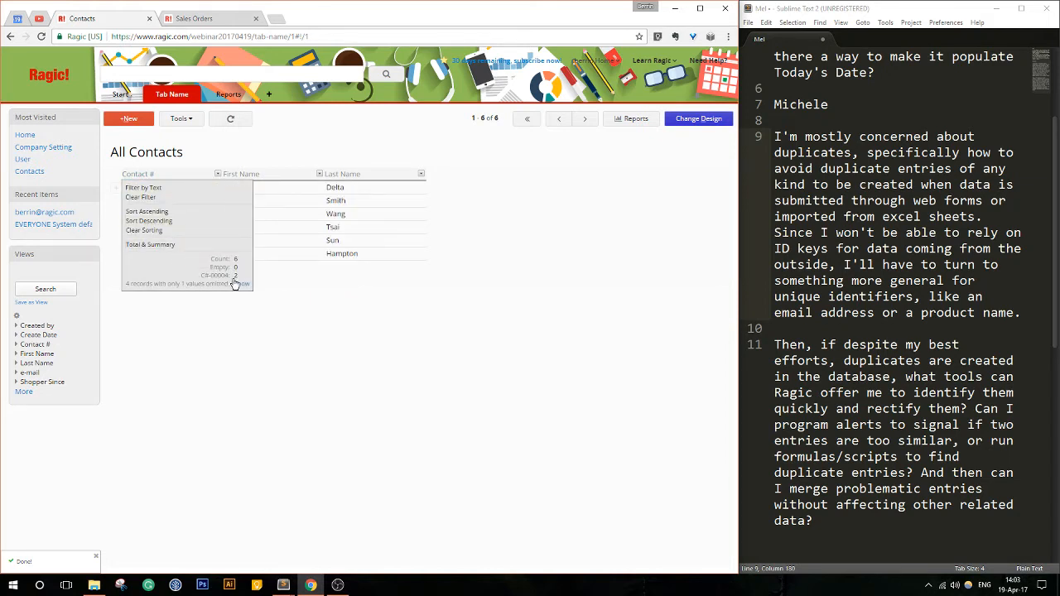
pyautogui.click(213, 173)
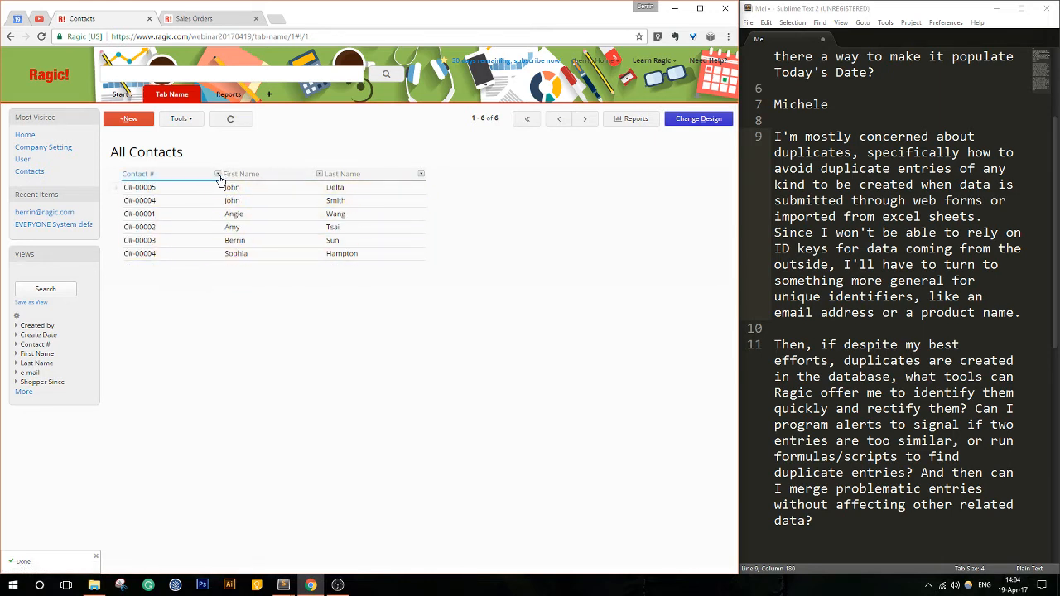
pyautogui.click(218, 175)
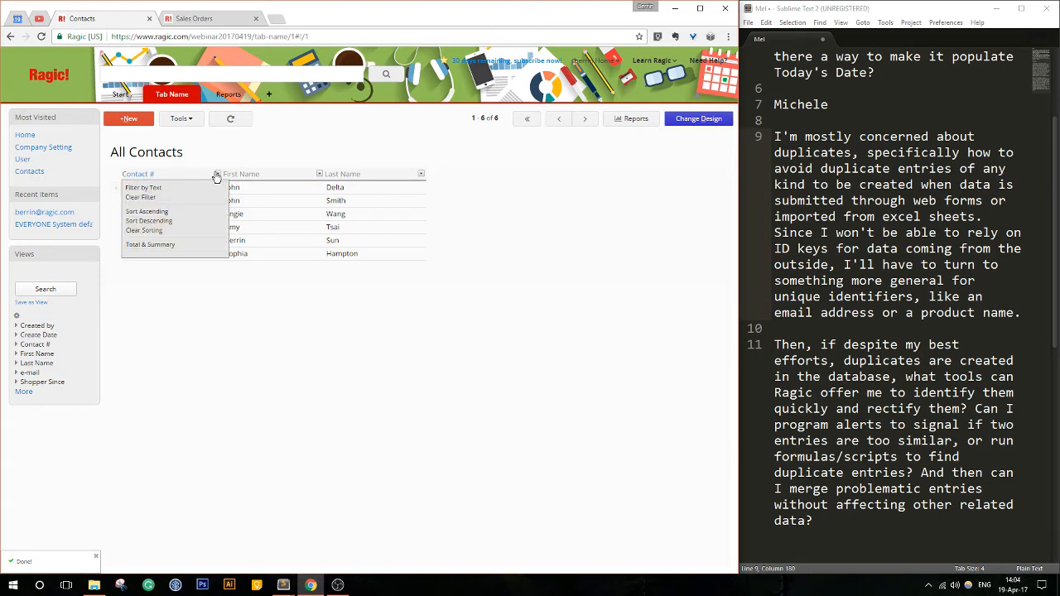
pyautogui.click(216, 175)
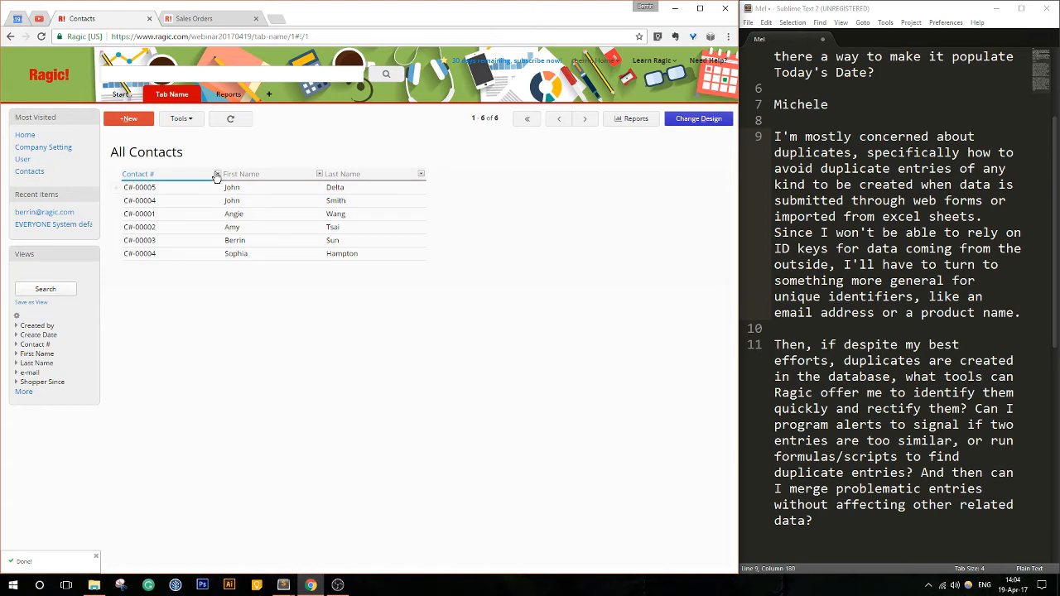
pyautogui.click(698, 119)
pyautogui.click(270, 118)
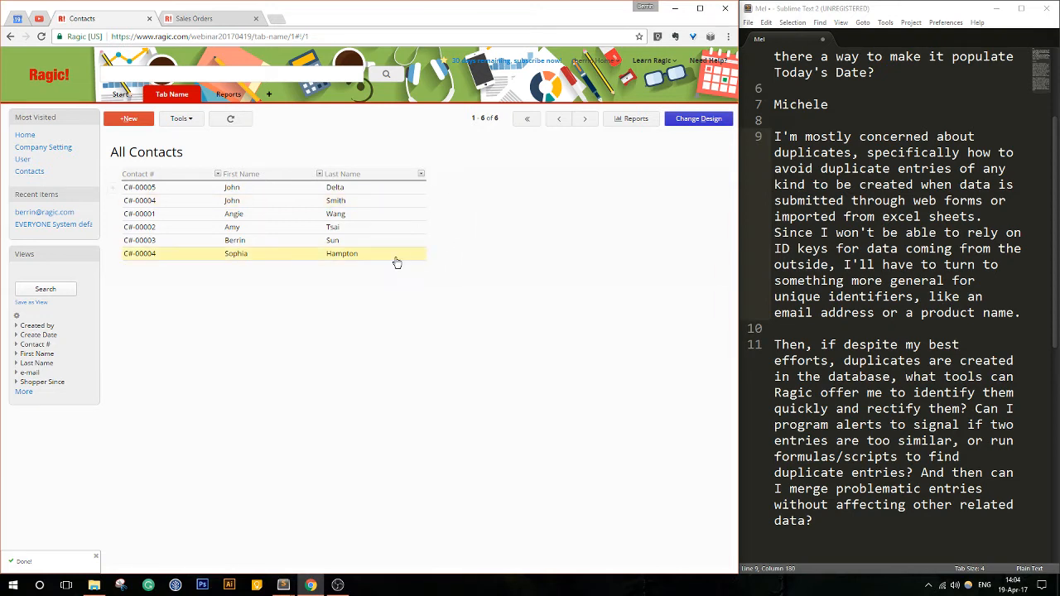
# - Append -a to the duplicate Contact # in the second listed contact's record, save it, and return to the contact list
pyautogui.click(157, 201)
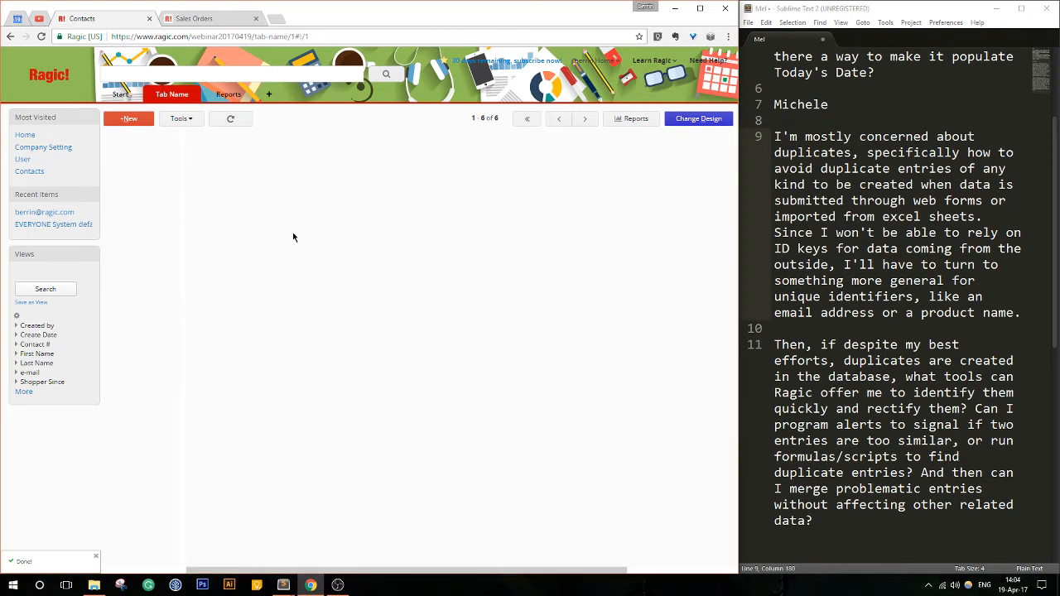
pyautogui.click(234, 119)
pyautogui.click(246, 119)
pyautogui.click(298, 175)
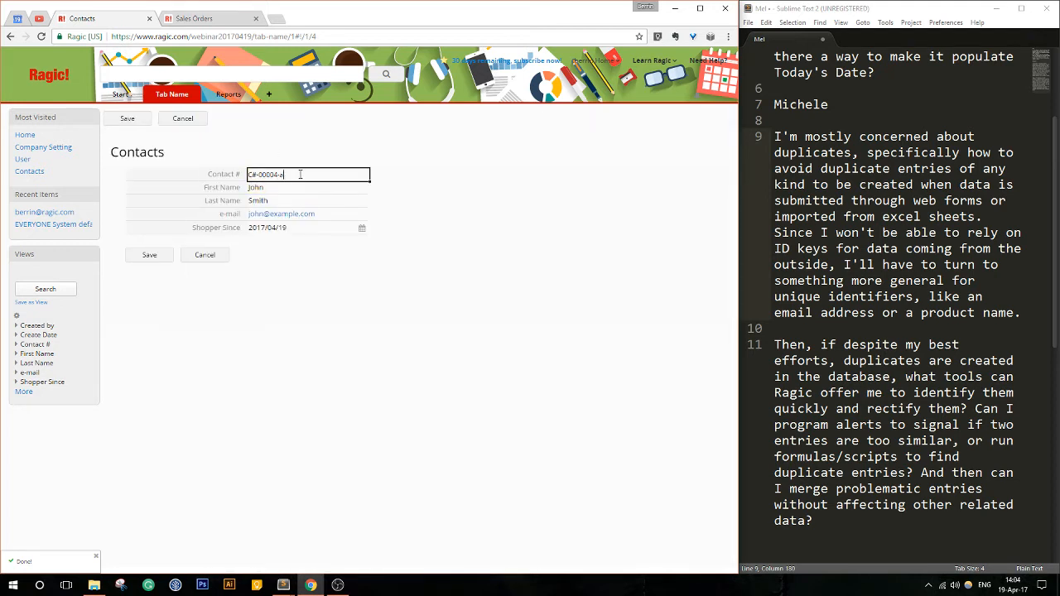
pyautogui.click(173, 258)
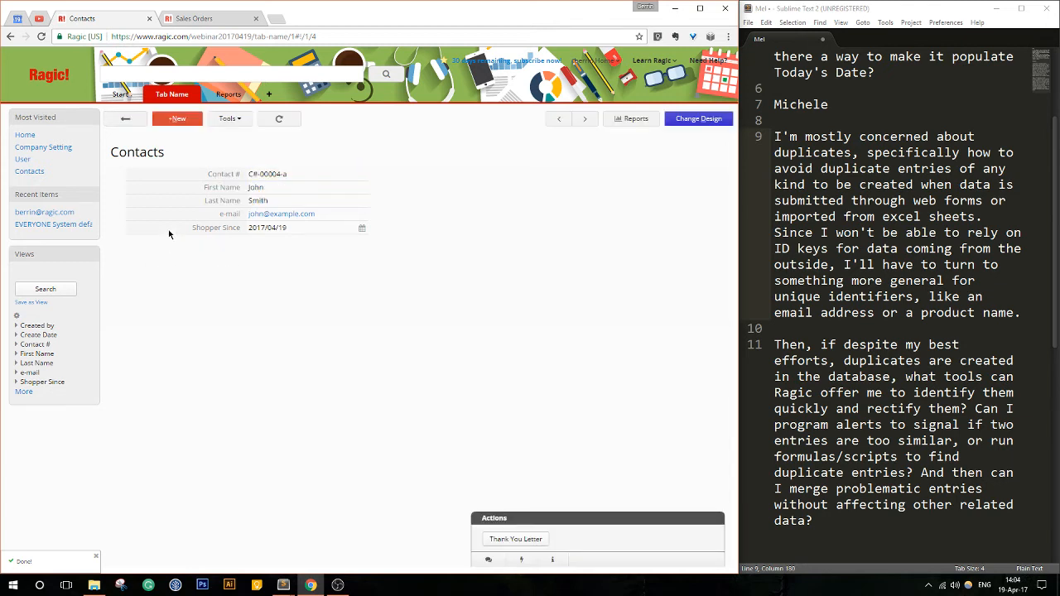
pyautogui.click(118, 120)
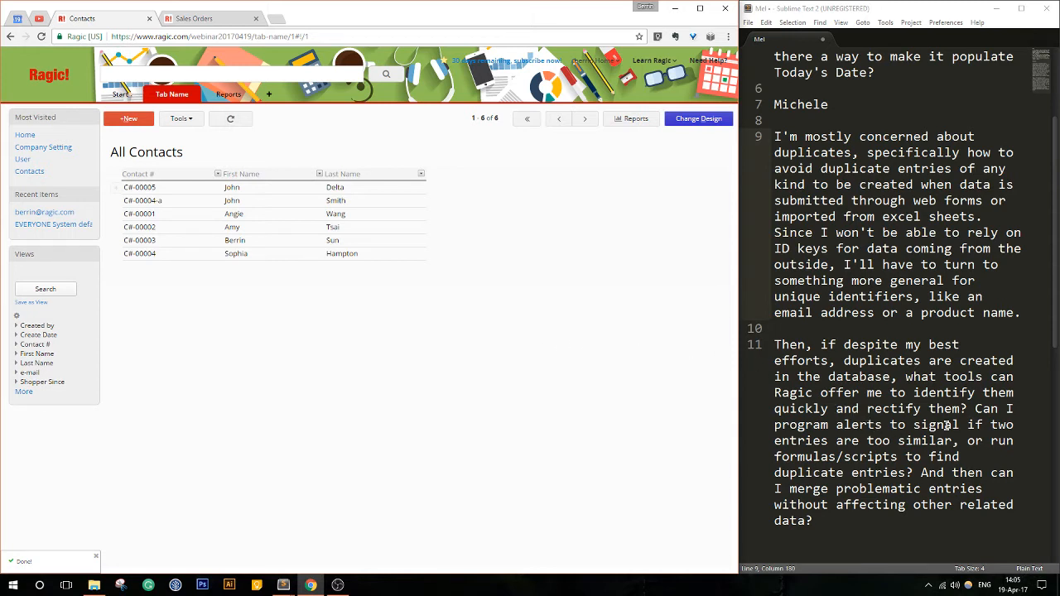
# - Recheck the Contact # column's Total & Summary for duplicates, and locate the question about merging problematic entries in the Sublime Text notes
pyautogui.moveTo(960, 424); pyautogui.dragTo(918, 473)
pyautogui.click(918, 472)
pyautogui.click(217, 174)
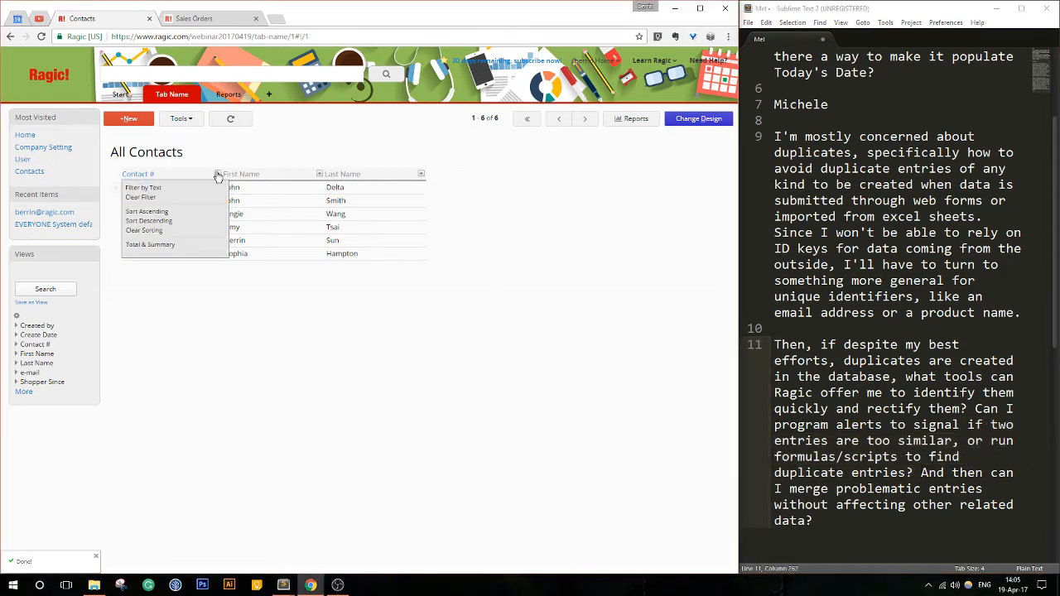
pyautogui.click(173, 243)
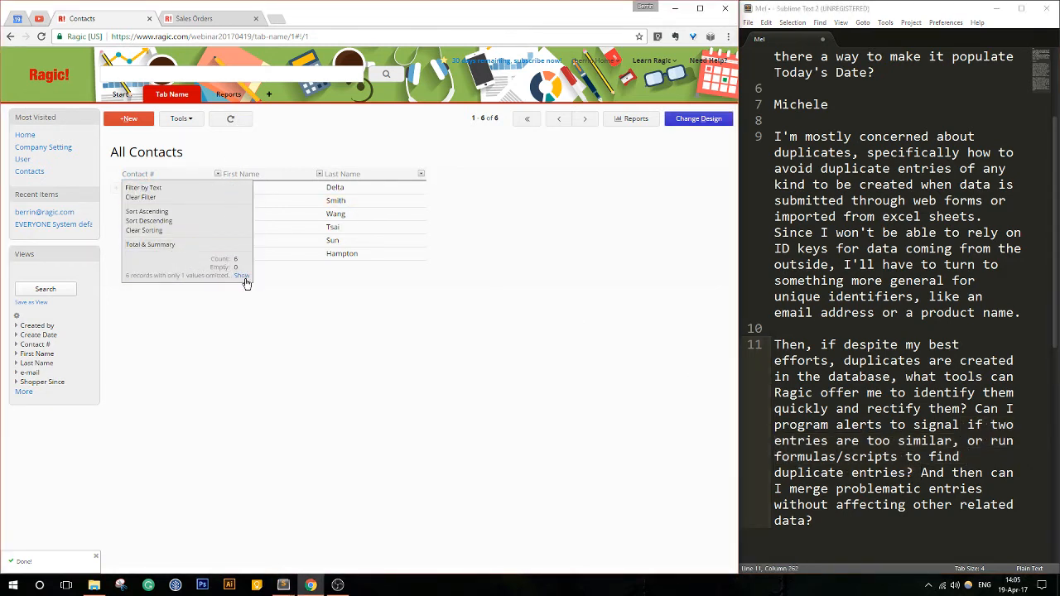
pyautogui.click(219, 175)
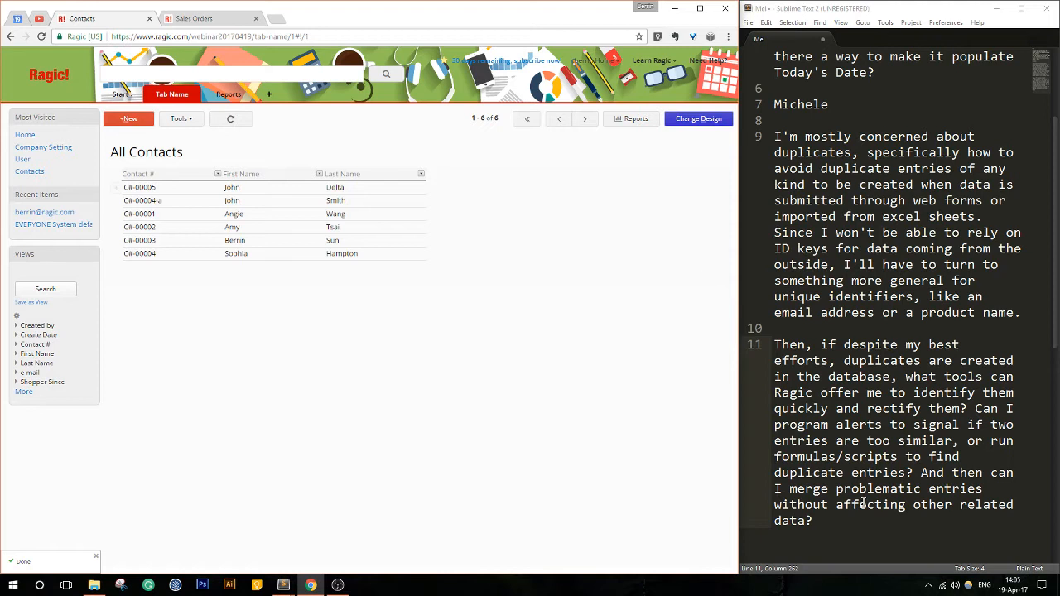
pyautogui.moveTo(866, 528); pyautogui.dragTo(843, 478)
pyautogui.click(843, 478)
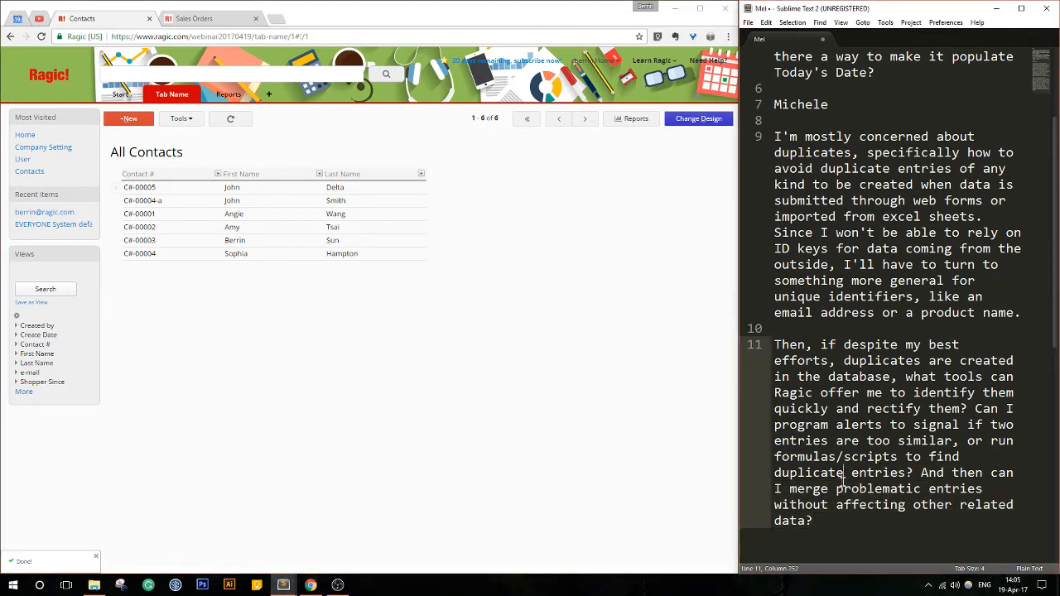
# - Clear the notes away, enlarge the browser window, add the Shopper Since field to the Contacts listing page, and save the design
pyautogui.click(997, 8)
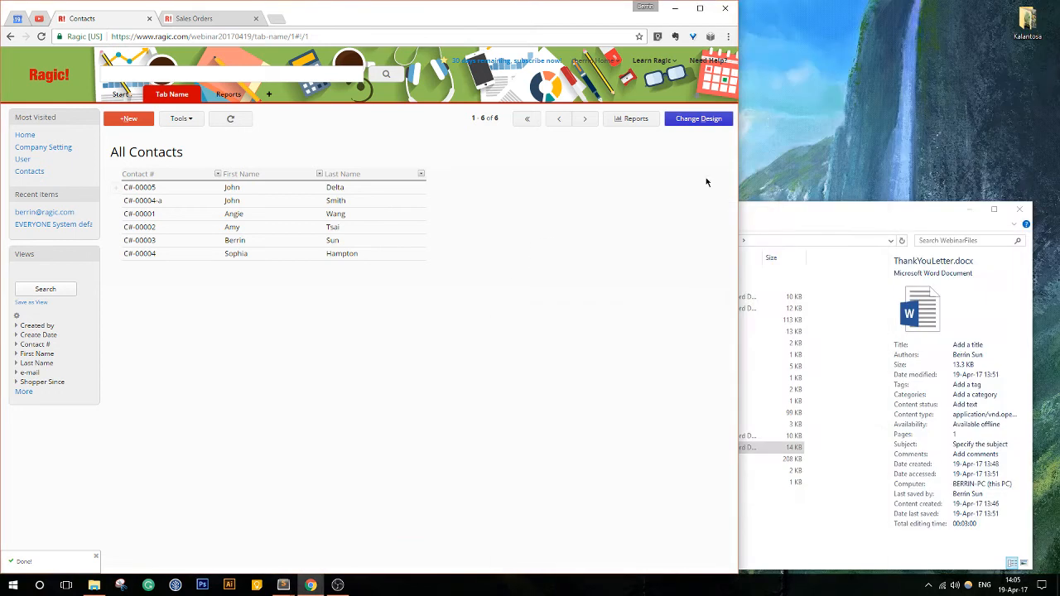
pyautogui.click(699, 9)
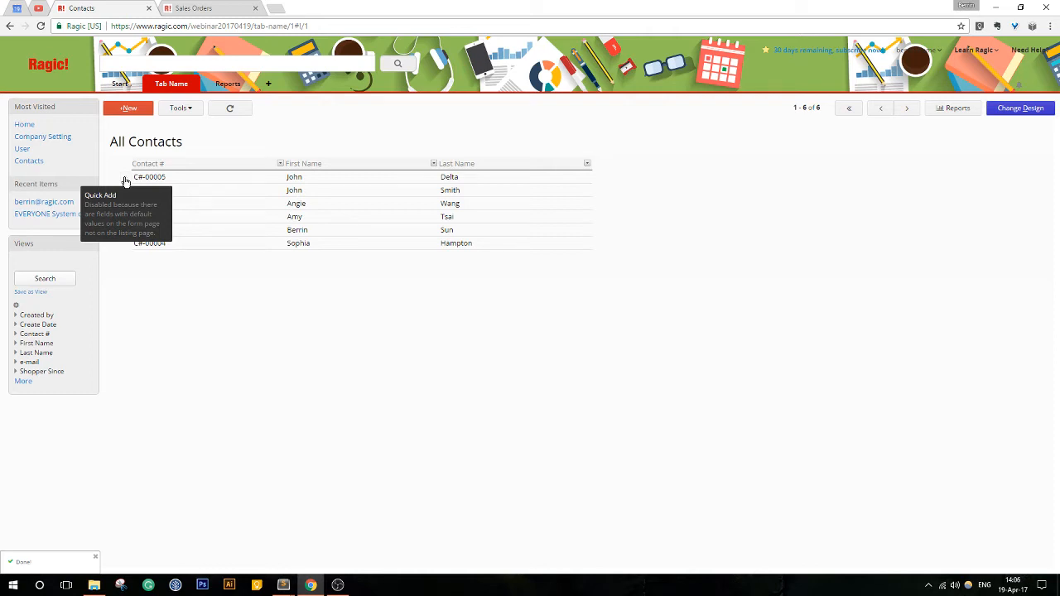
pyautogui.click(208, 177)
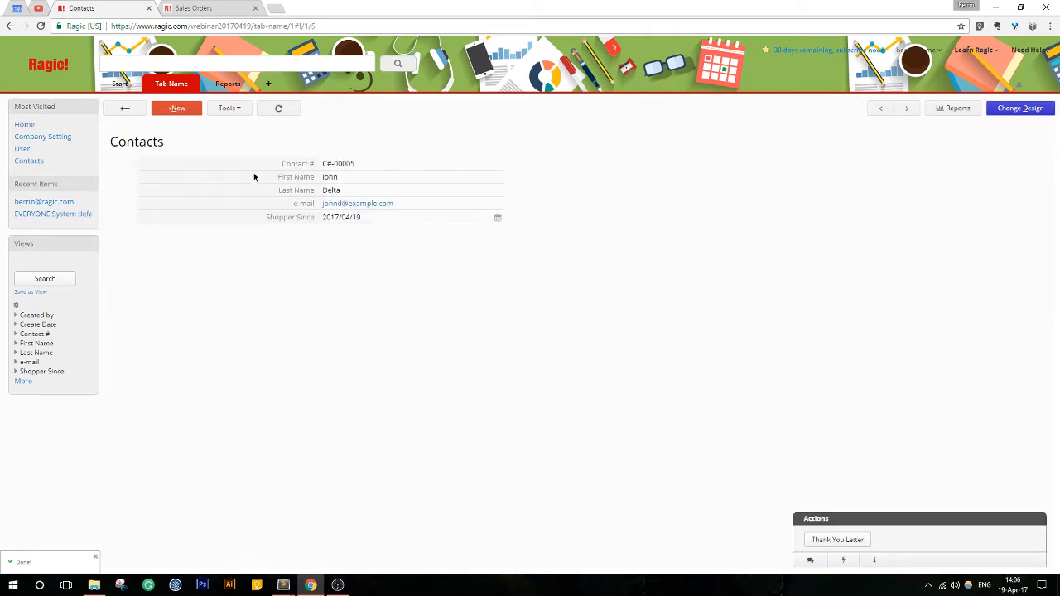
pyautogui.click(1038, 115)
pyautogui.click(953, 109)
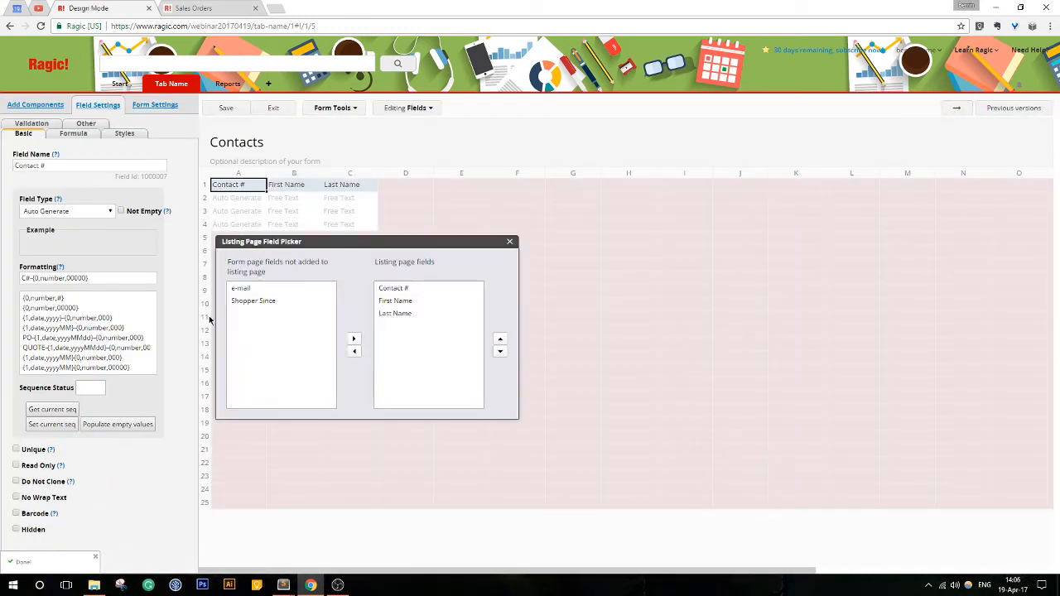
pyautogui.click(248, 301)
pyautogui.click(353, 338)
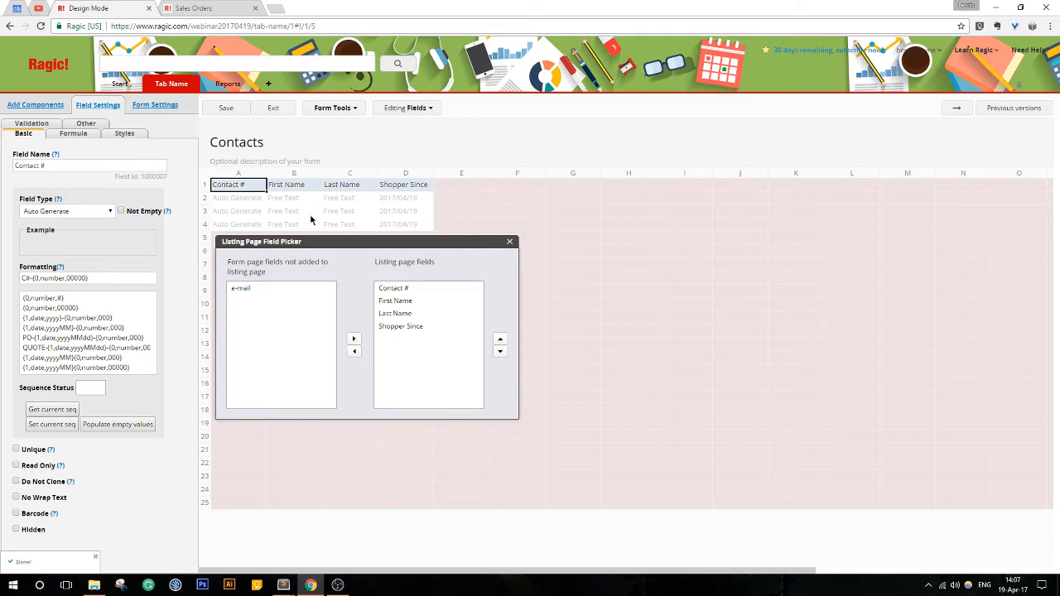
pyautogui.click(224, 107)
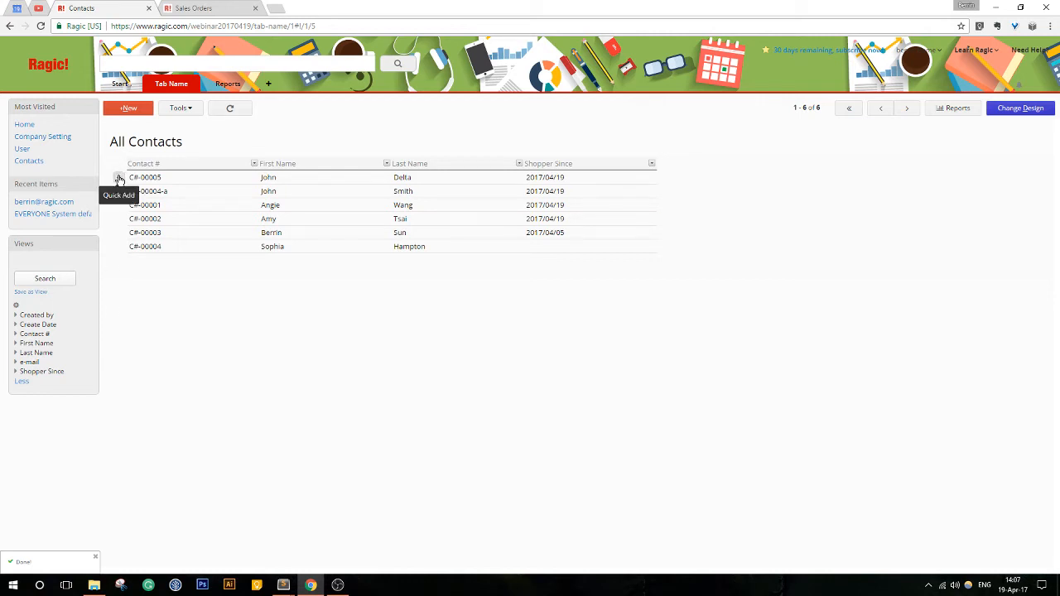
# - Quick-add a contact on the listing page with a first and last name, and save it
pyautogui.click(119, 180)
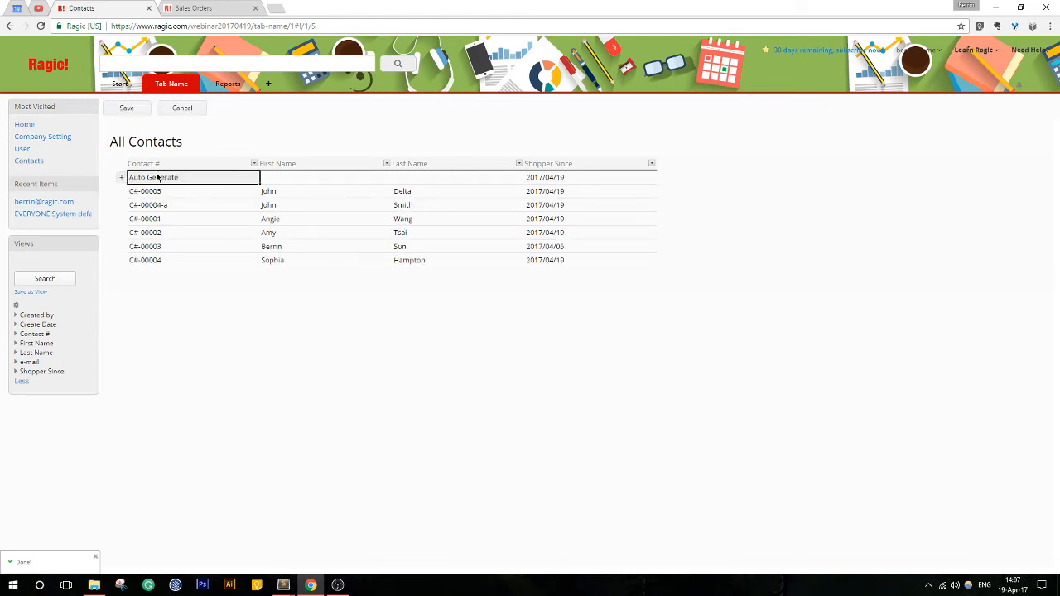
pyautogui.click(288, 179)
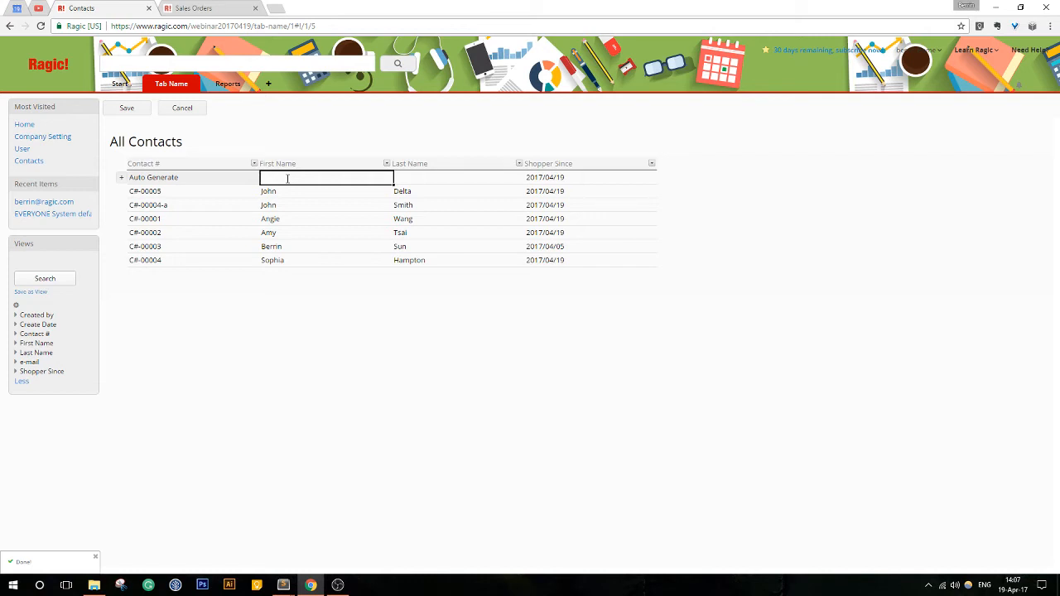
pyautogui.click(419, 179)
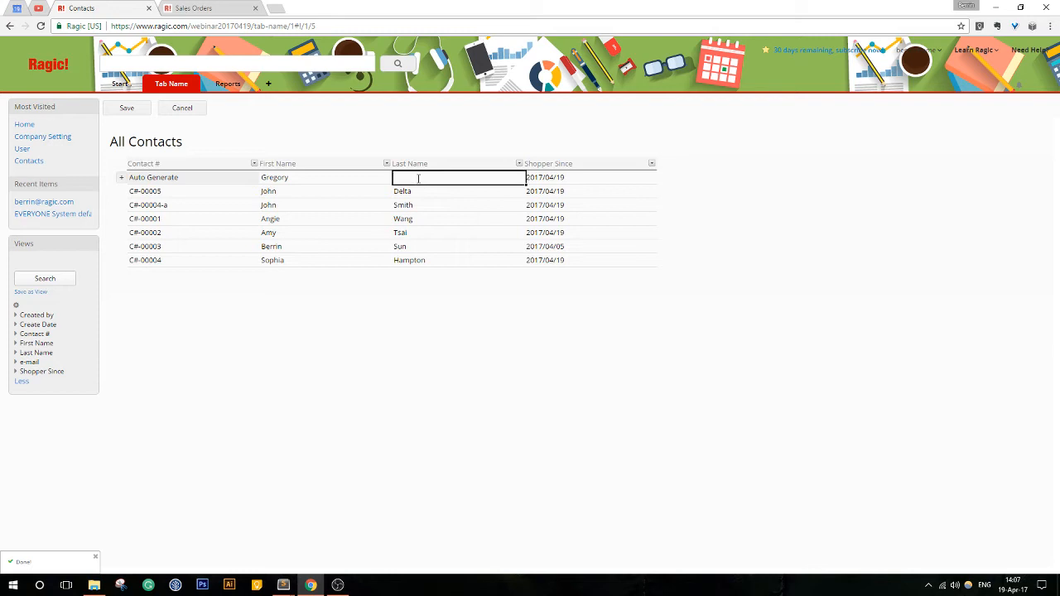
pyautogui.click(127, 110)
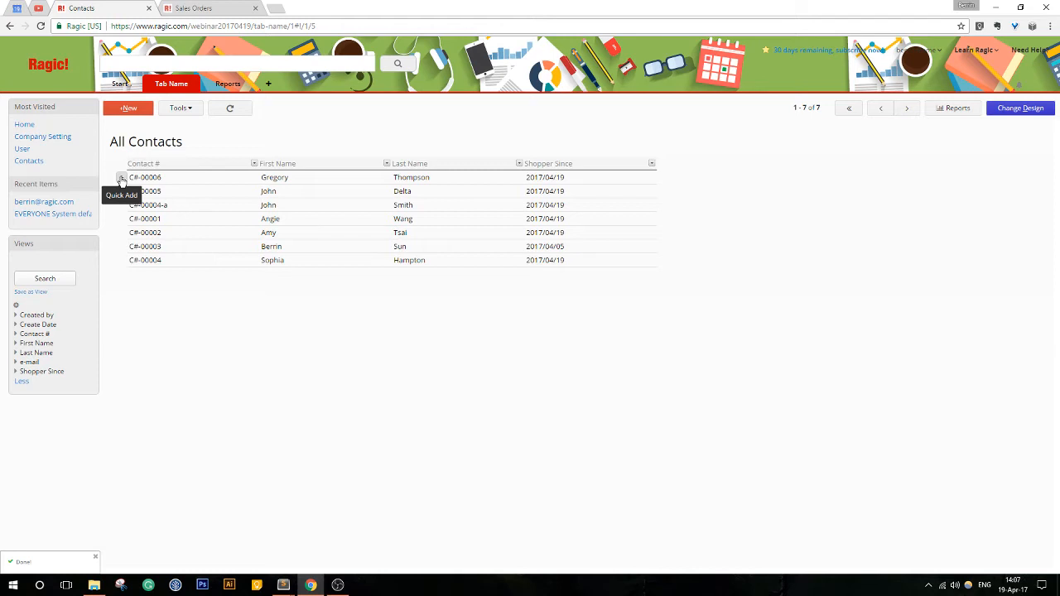
# - Quick-add three blank contact rows and enter a first and last name in the lowest one
pyautogui.click(121, 179)
pyautogui.click(121, 179)
pyautogui.click(121, 179)
pyautogui.click(309, 207)
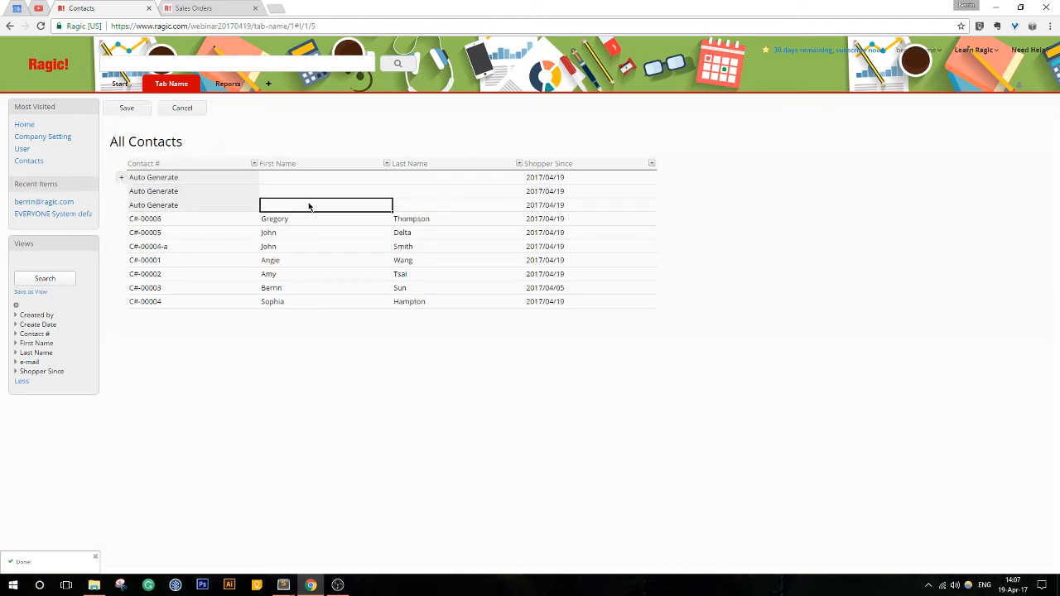
pyautogui.click(429, 207)
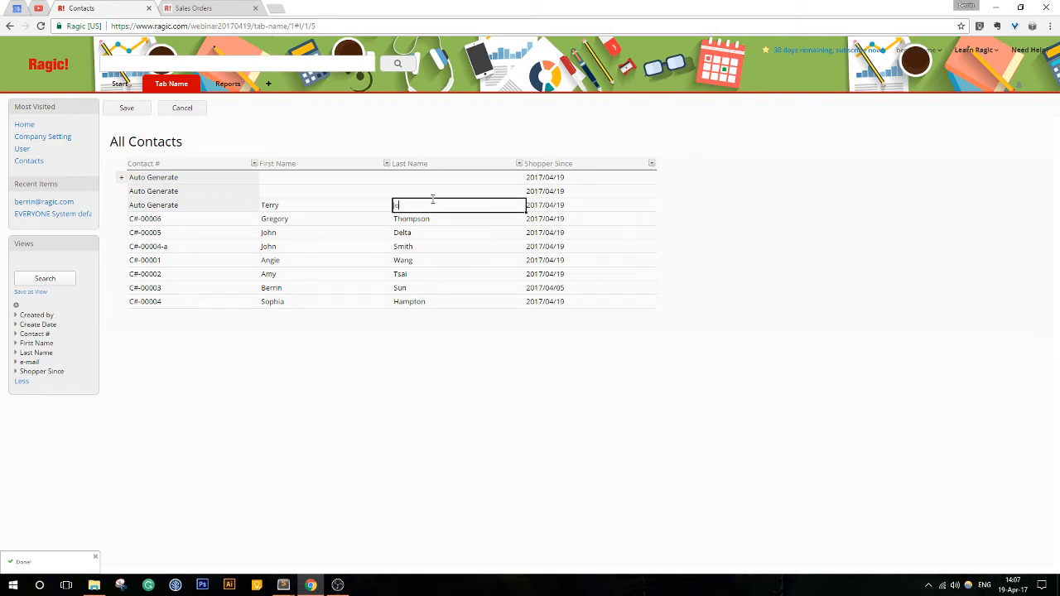
# - Fill in the first and last name in the middle new contact row
pyautogui.click(317, 189)
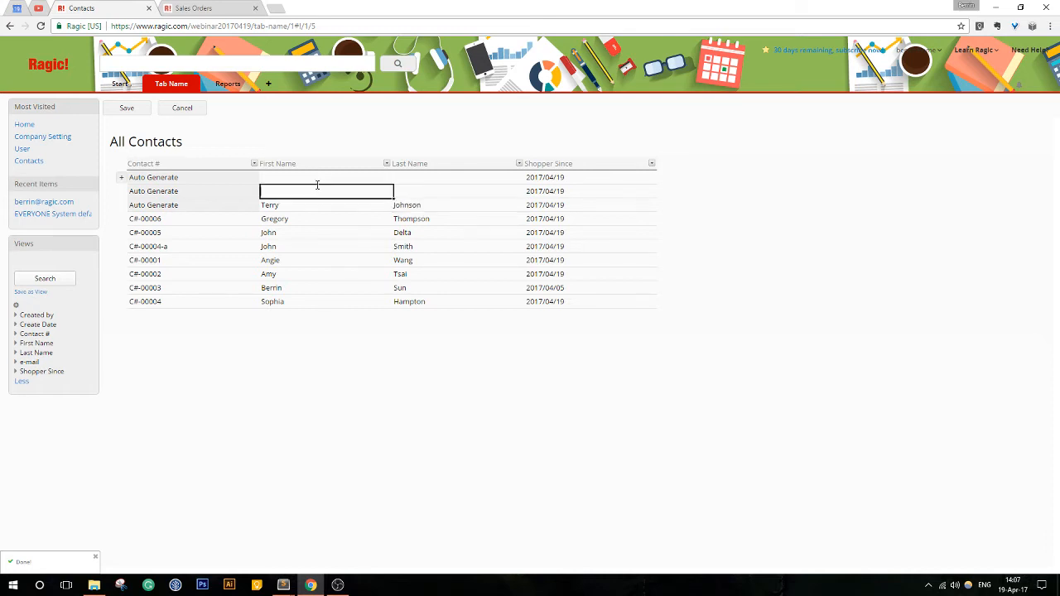
pyautogui.write('Mi')
pyautogui.click(417, 194)
pyautogui.click(338, 193)
pyautogui.write('chael')
pyautogui.click(424, 194)
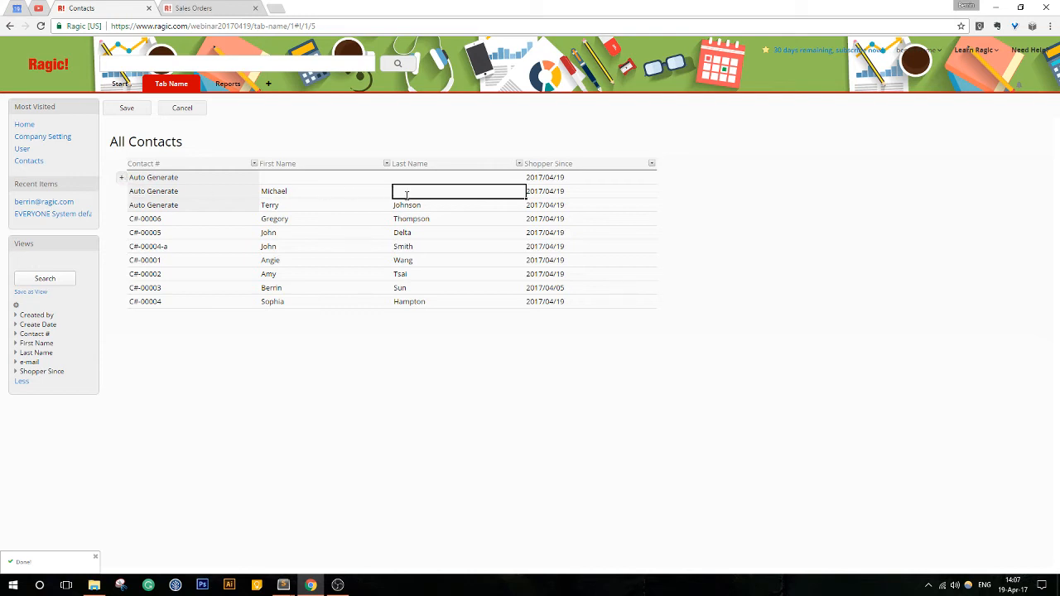
pyautogui.write('Kackson')
# - Enter a contact with the same first name but a different last name in the uppermost new row, and save all new rows
pyautogui.click(299, 175)
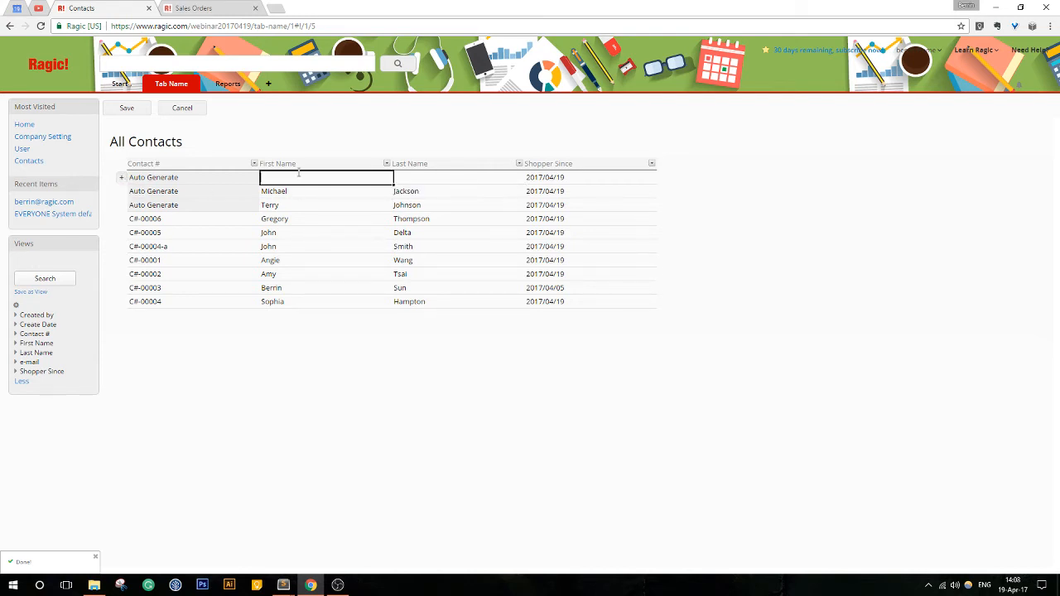
pyautogui.write('Mich')
pyautogui.write('al')
pyautogui.write('el')
pyautogui.click(425, 174)
pyautogui.write('Bolton')
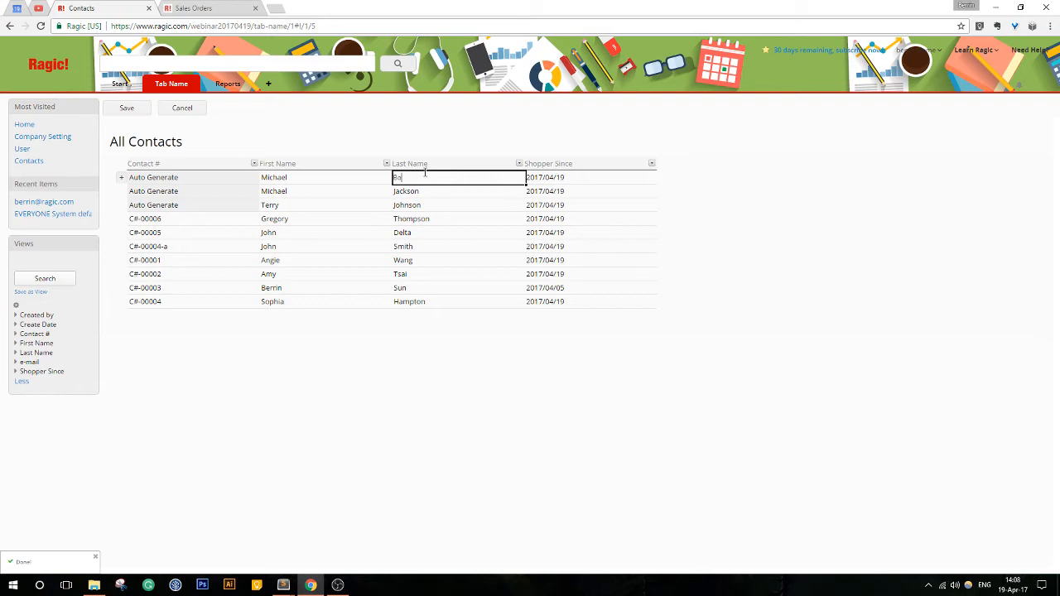
pyautogui.click(127, 111)
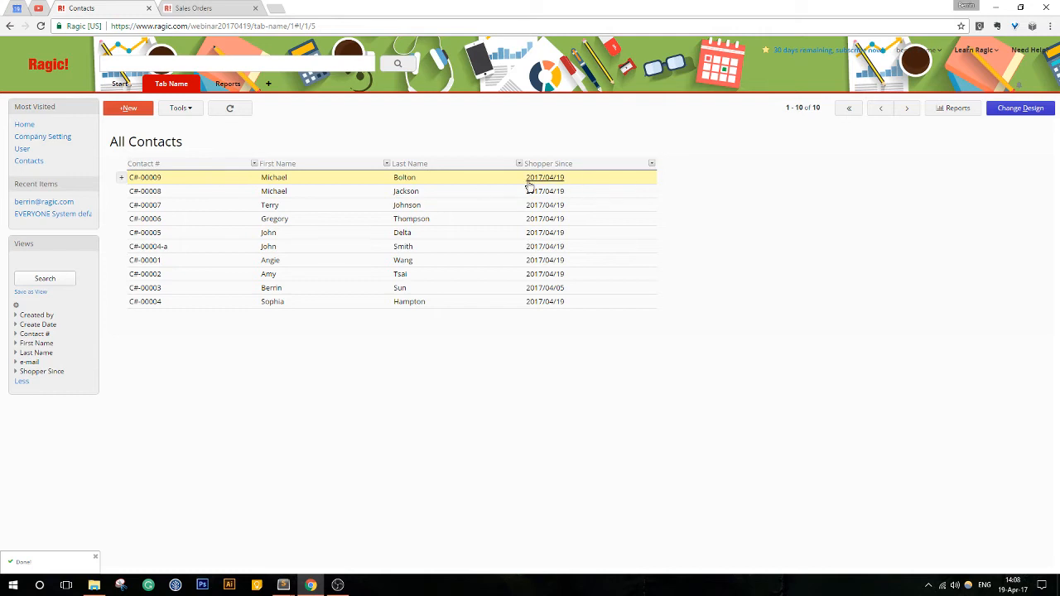
# - Examine the newest contact's record for fields missing from the listing page, such as e-mail, and return to the list
pyautogui.click(481, 182)
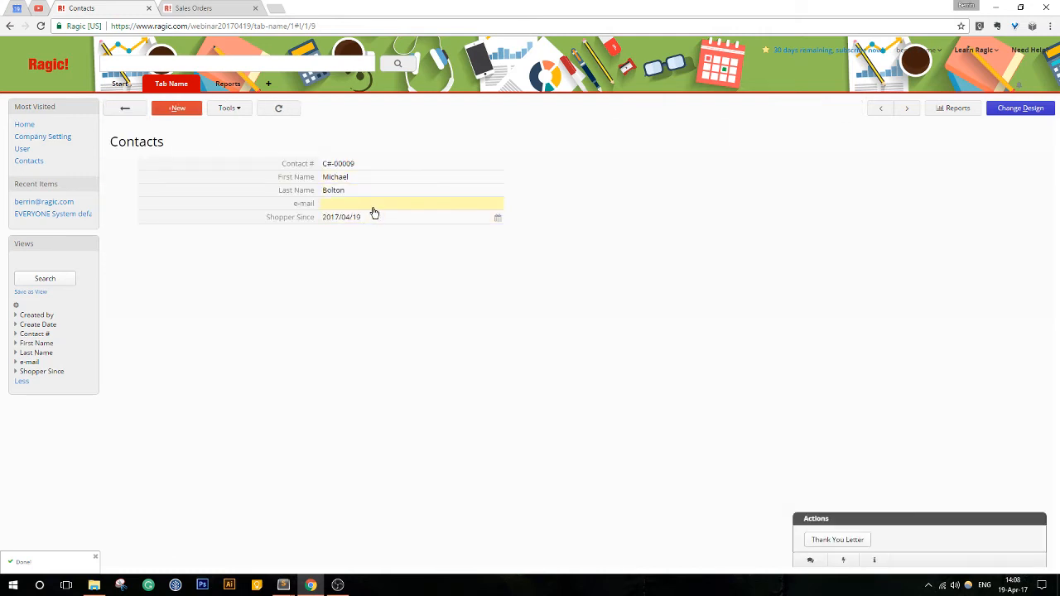
pyautogui.click(125, 108)
pyautogui.click(402, 179)
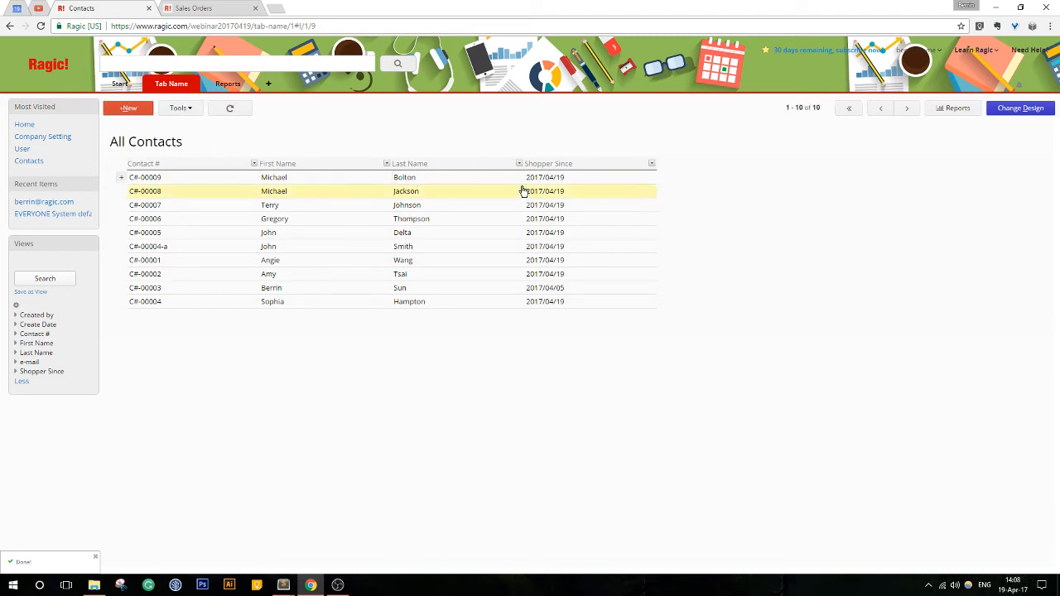
pyautogui.click(599, 181)
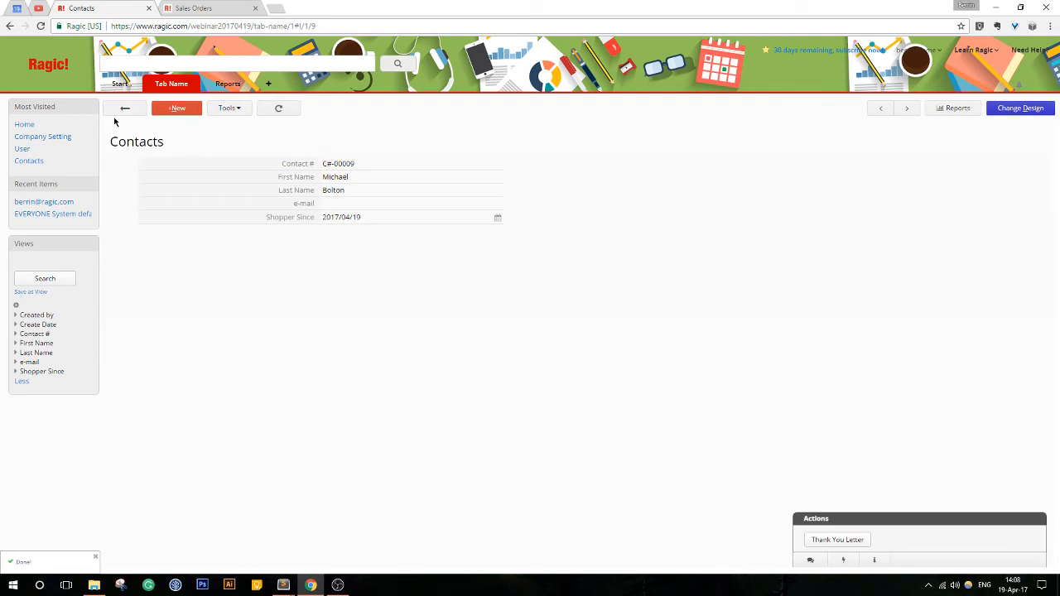
pyautogui.click(118, 109)
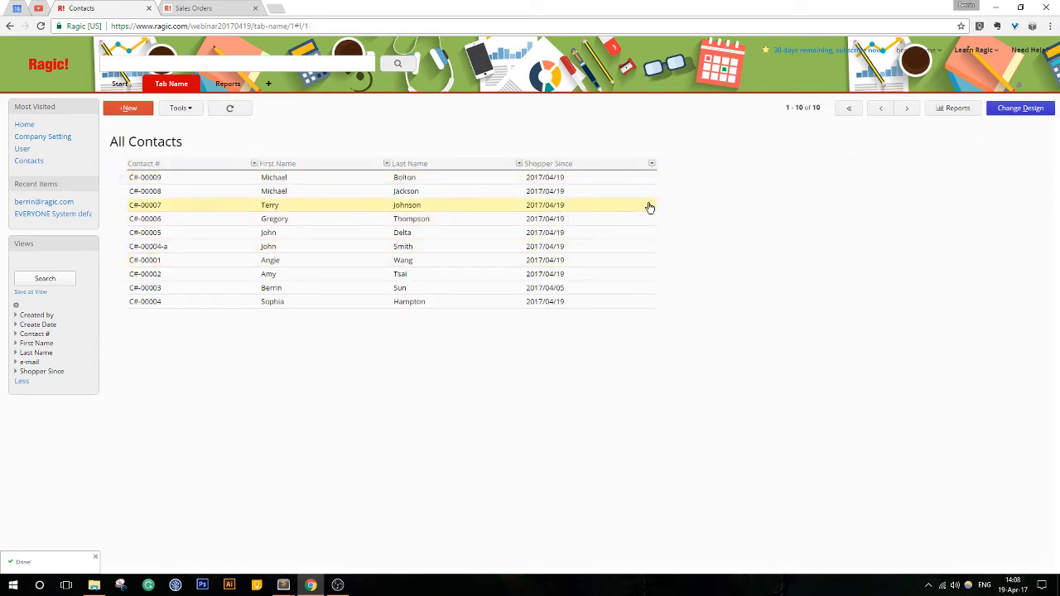
# - Review the newest contact's entry information and expand its creation history details, and return to the list
pyautogui.click(205, 184)
pyautogui.click(877, 562)
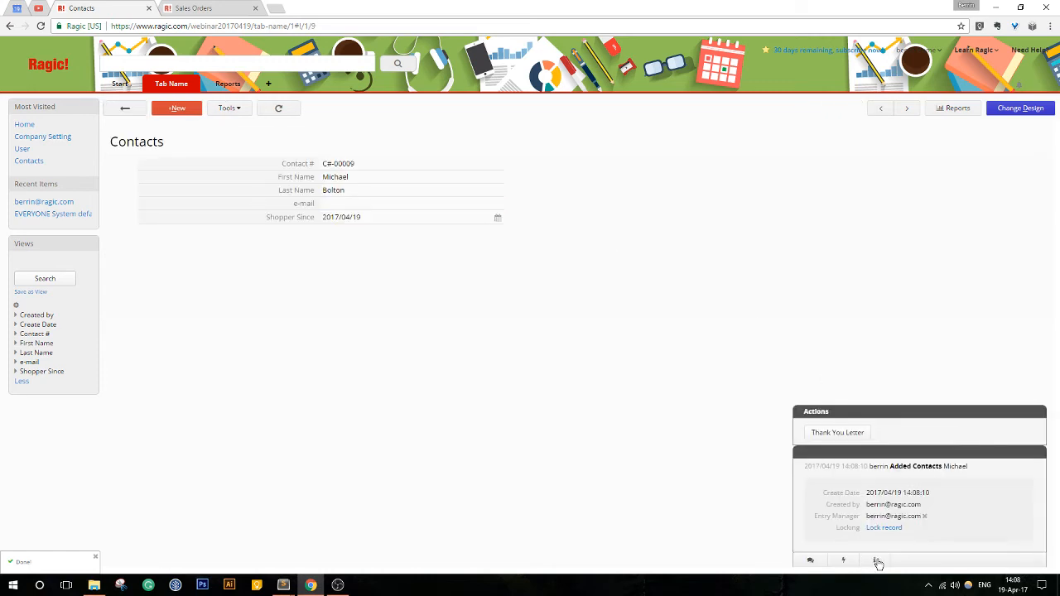
pyautogui.click(921, 469)
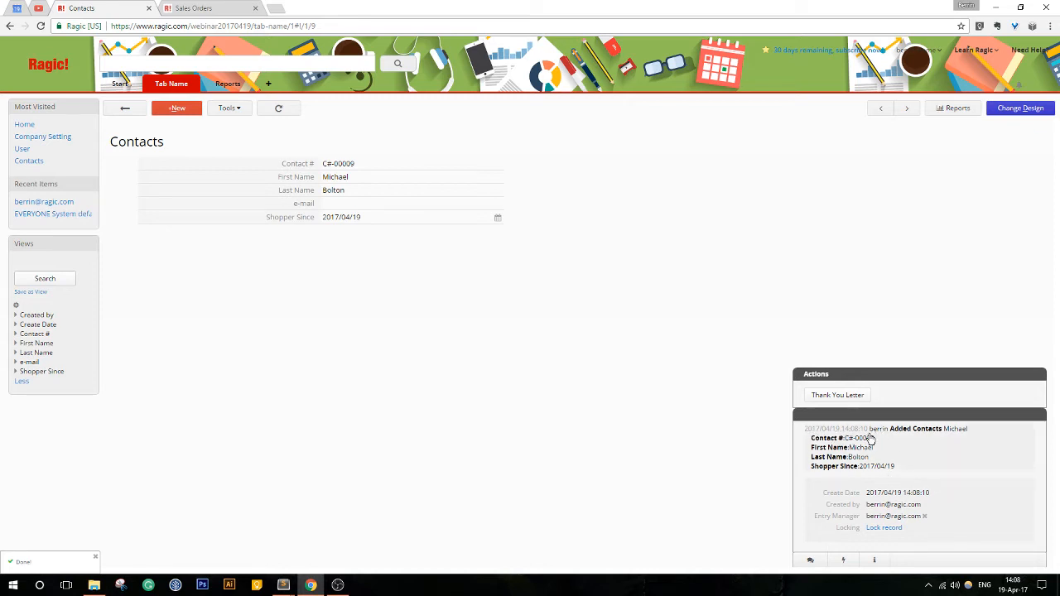
pyautogui.click(127, 110)
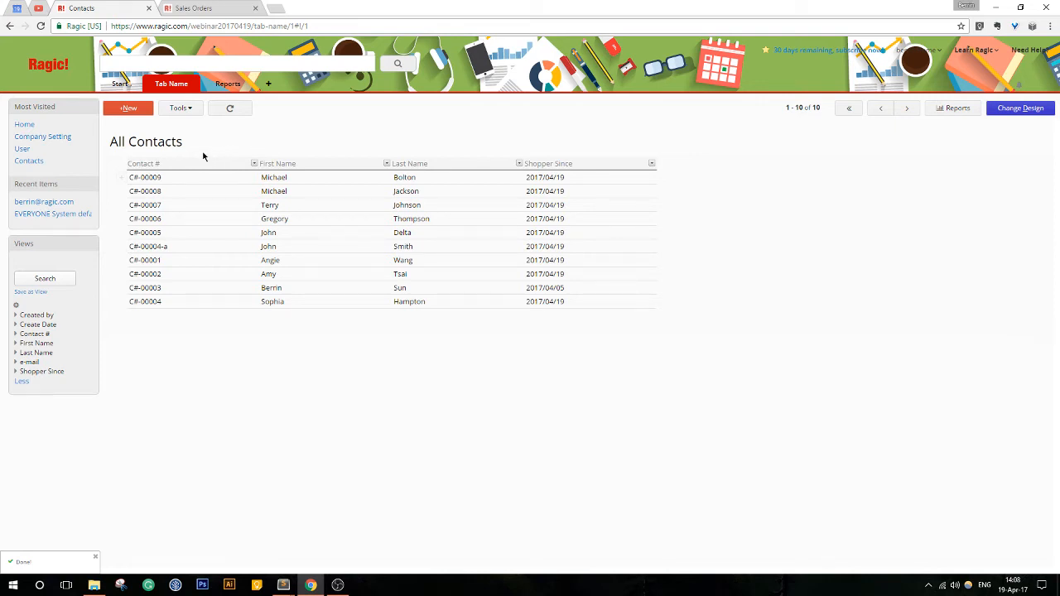
# - Use Edit Multiple Entries to set Shopper Since to 2017/04/06 for the contact whose Contact # ends in -a, and save
pyautogui.click(178, 110)
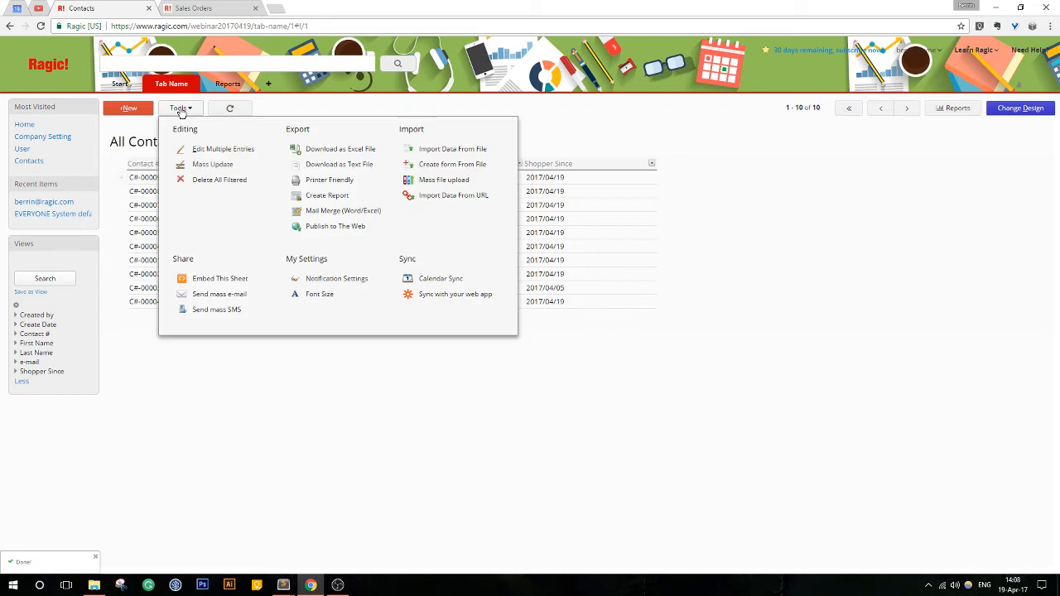
pyautogui.click(215, 153)
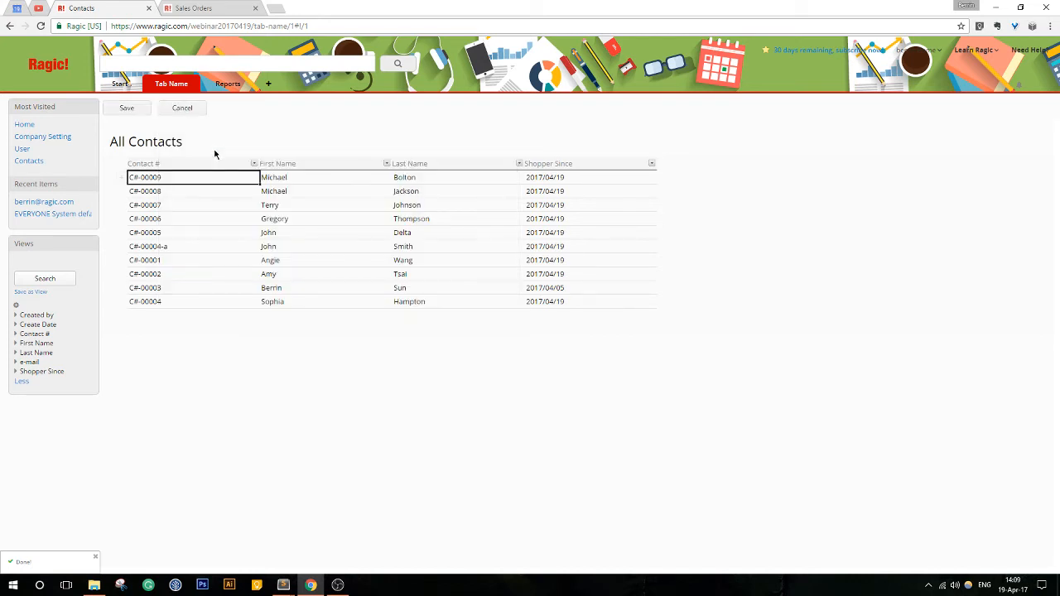
pyautogui.click(348, 218)
pyautogui.click(208, 246)
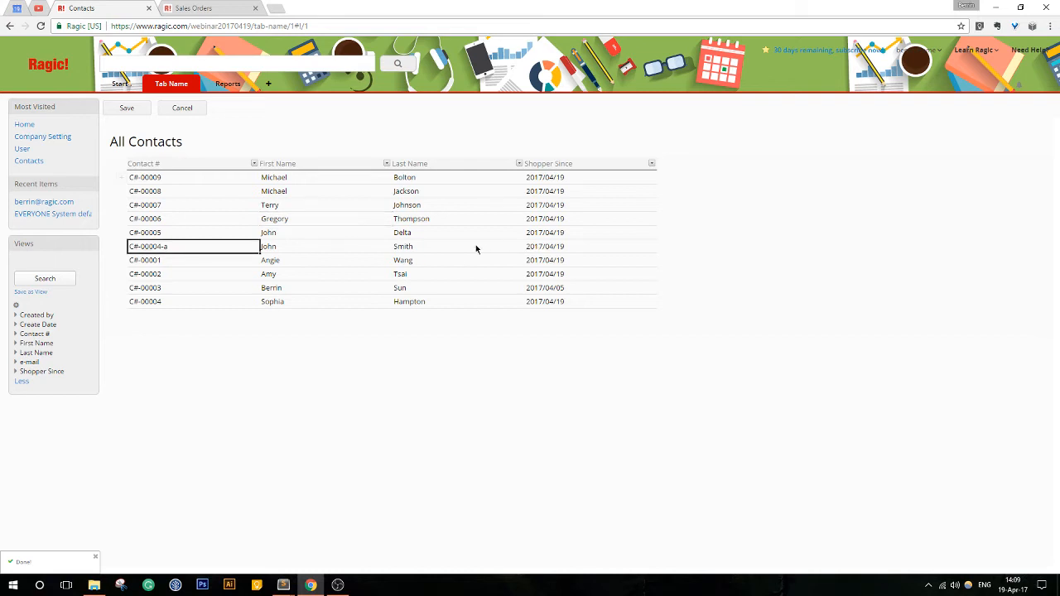
pyautogui.click(468, 246)
pyautogui.click(430, 242)
pyautogui.click(603, 246)
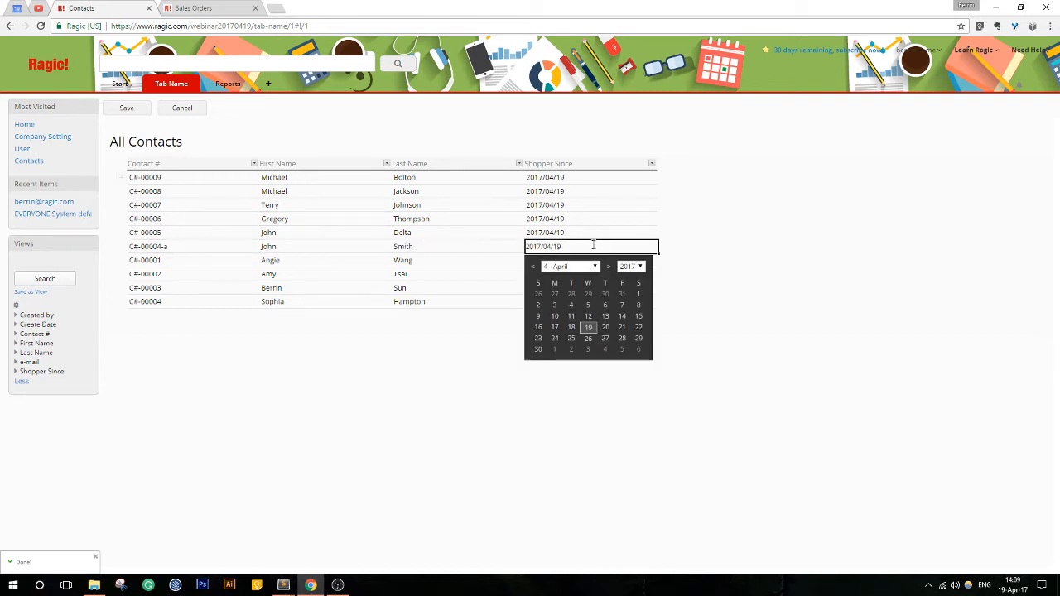
pyautogui.click(605, 305)
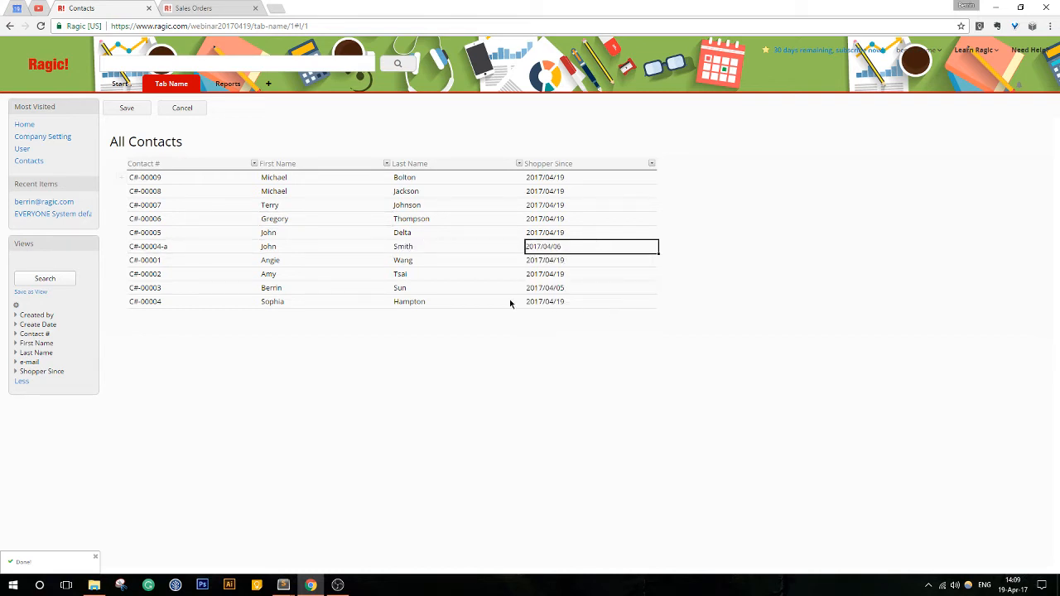
pyautogui.click(125, 108)
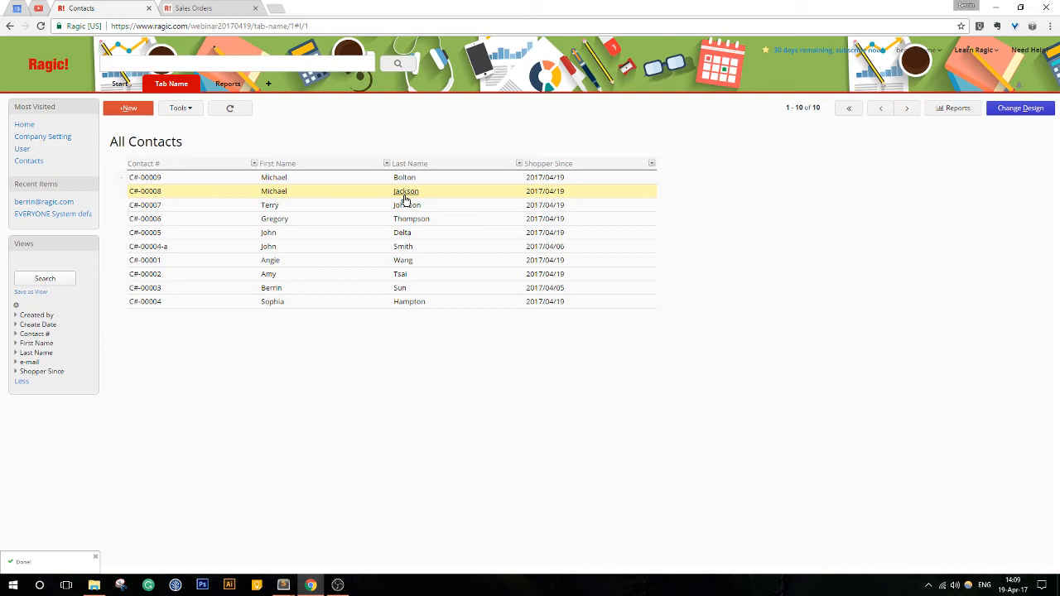
pyautogui.click(498, 209)
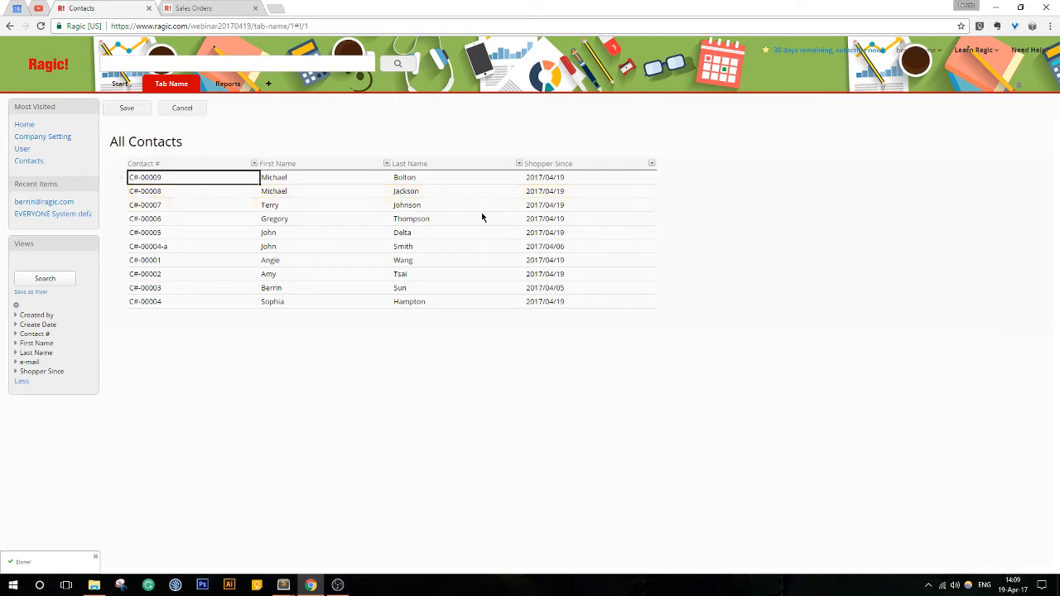
pyautogui.click(182, 109)
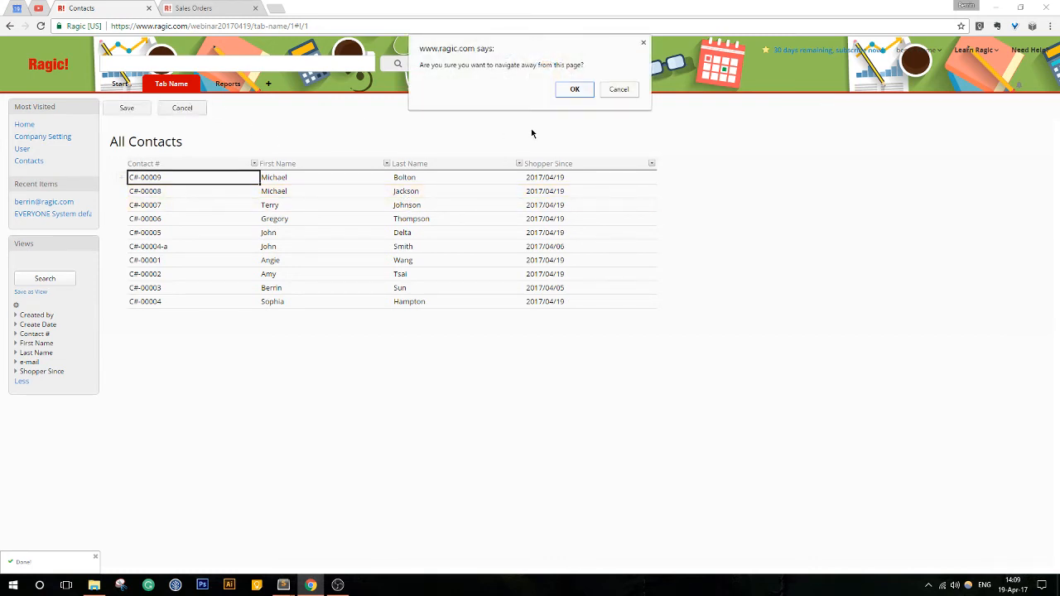
pyautogui.click(572, 87)
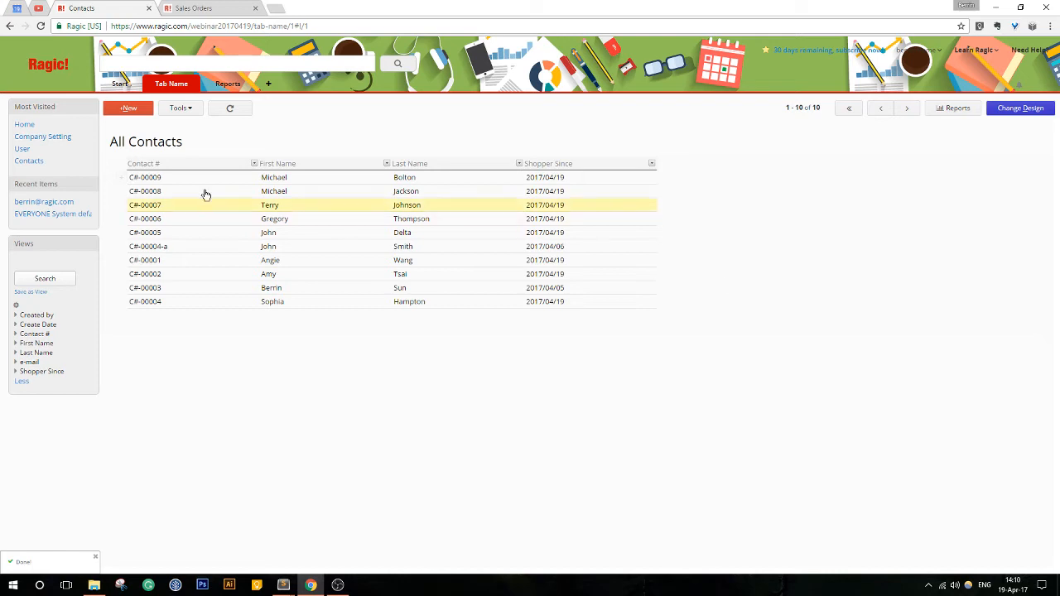
pyautogui.click(181, 111)
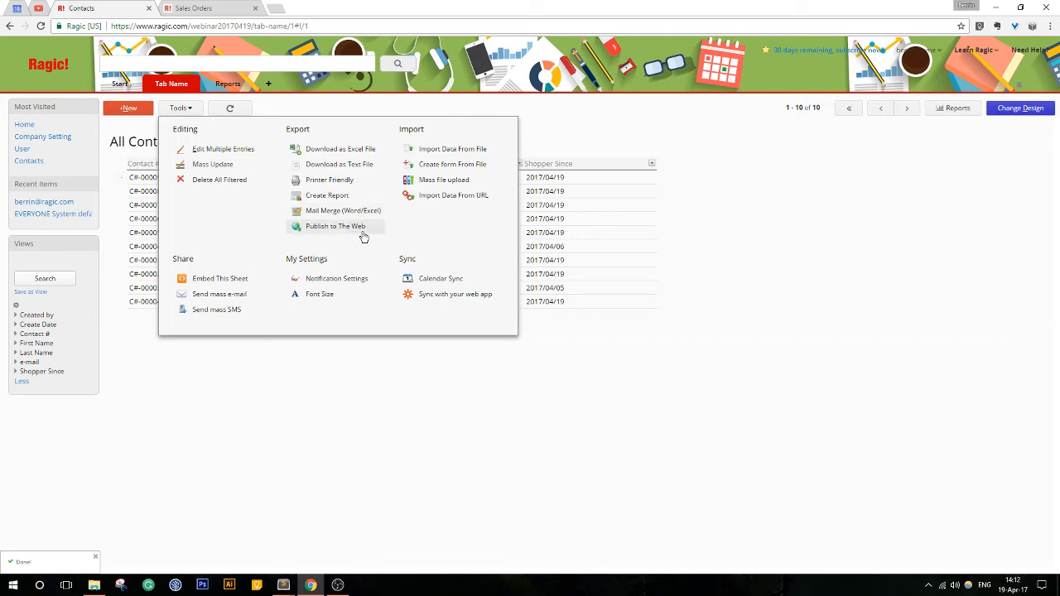
pyautogui.click(945, 111)
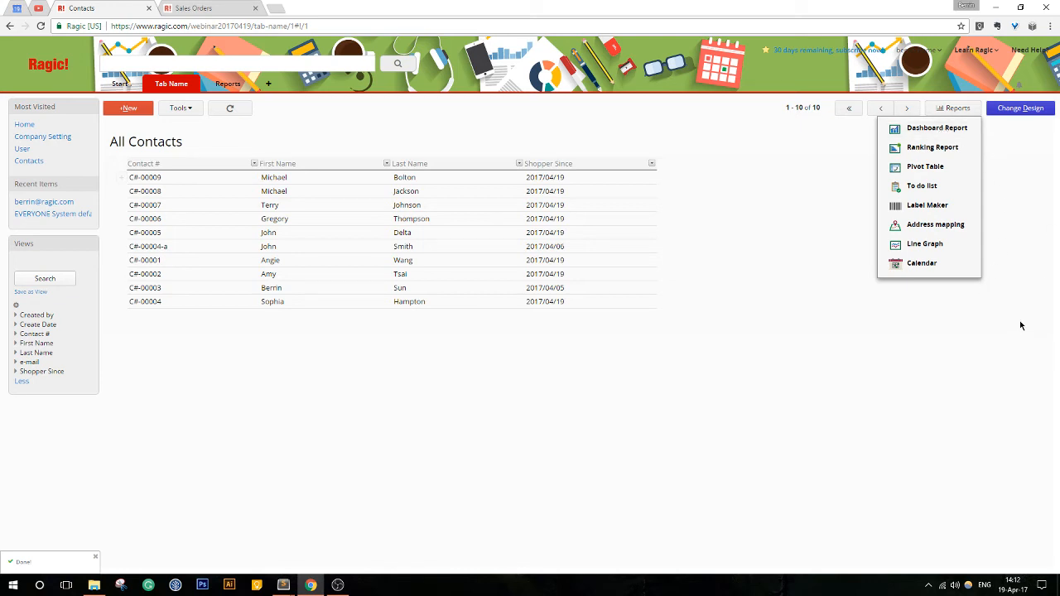
# - Look through the report types, sheet tools and tab options available for the Contacts sheet
pyautogui.click(946, 107)
pyautogui.click(946, 108)
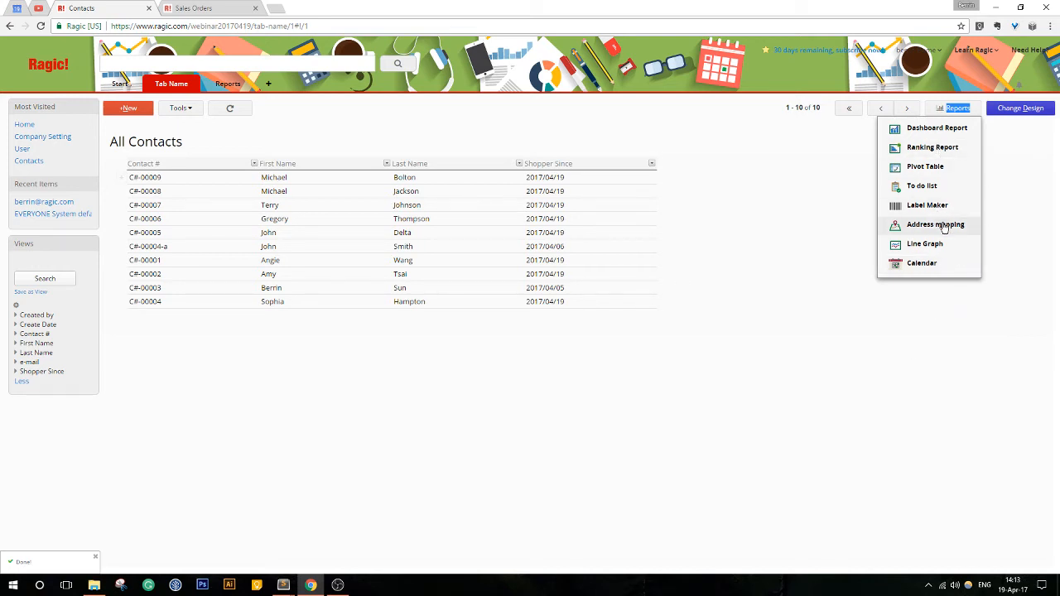
pyautogui.click(968, 108)
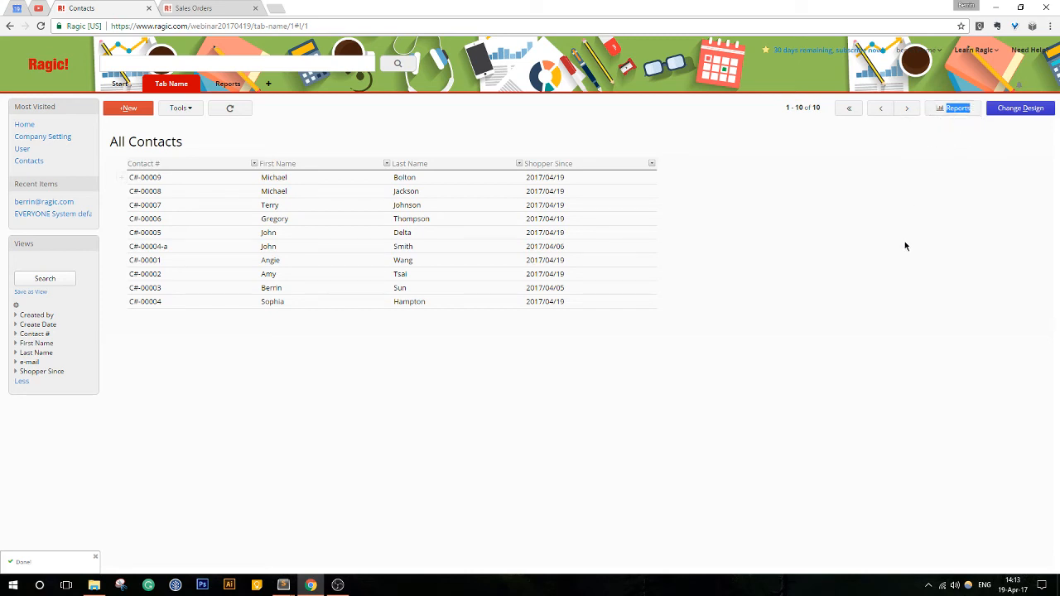
pyautogui.click(984, 101)
pyautogui.click(969, 110)
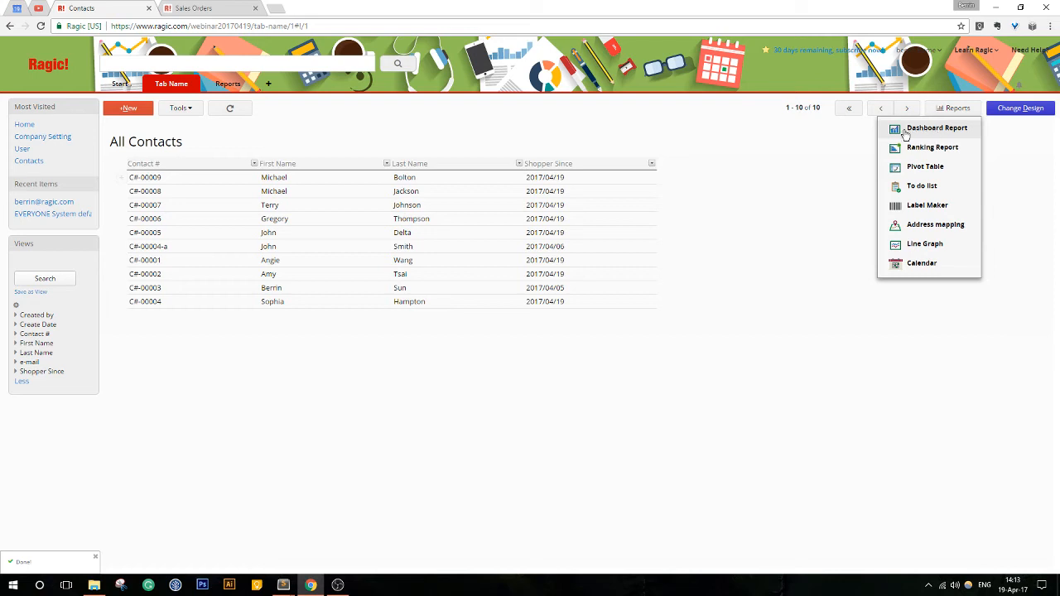
pyautogui.click(961, 109)
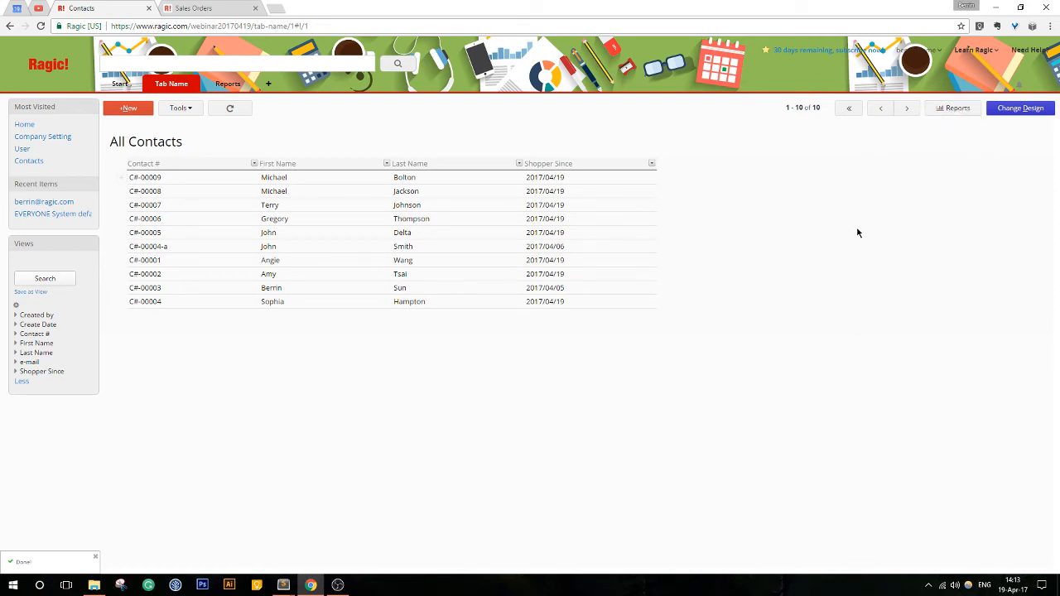
pyautogui.click(186, 111)
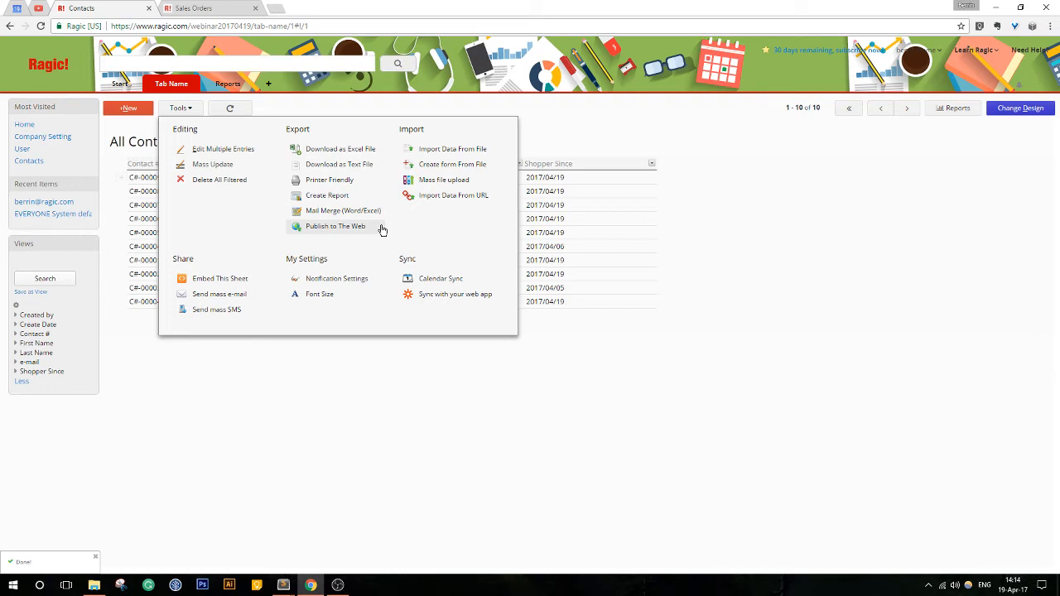
pyautogui.click(184, 110)
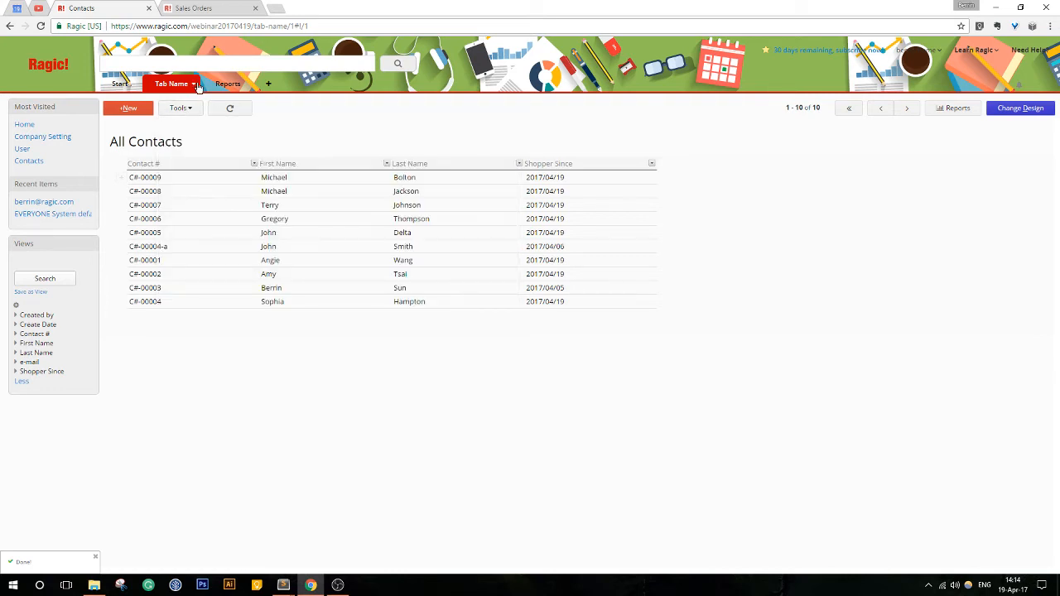
pyautogui.click(196, 86)
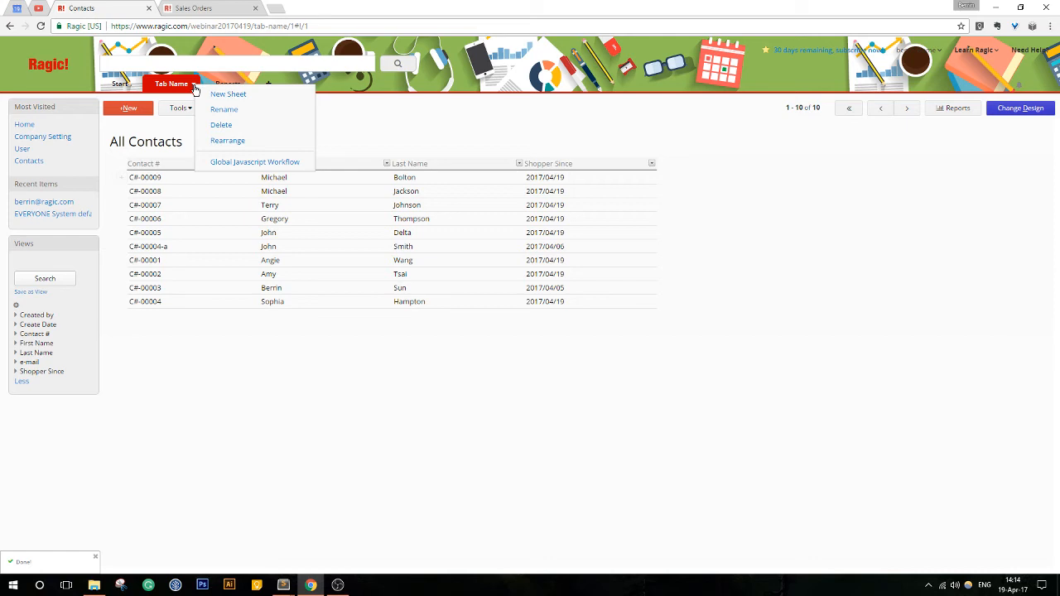
# - Switch to the Order & Billing database and browse its Customers, Products and Sales Orders sheets
pyautogui.click(205, 6)
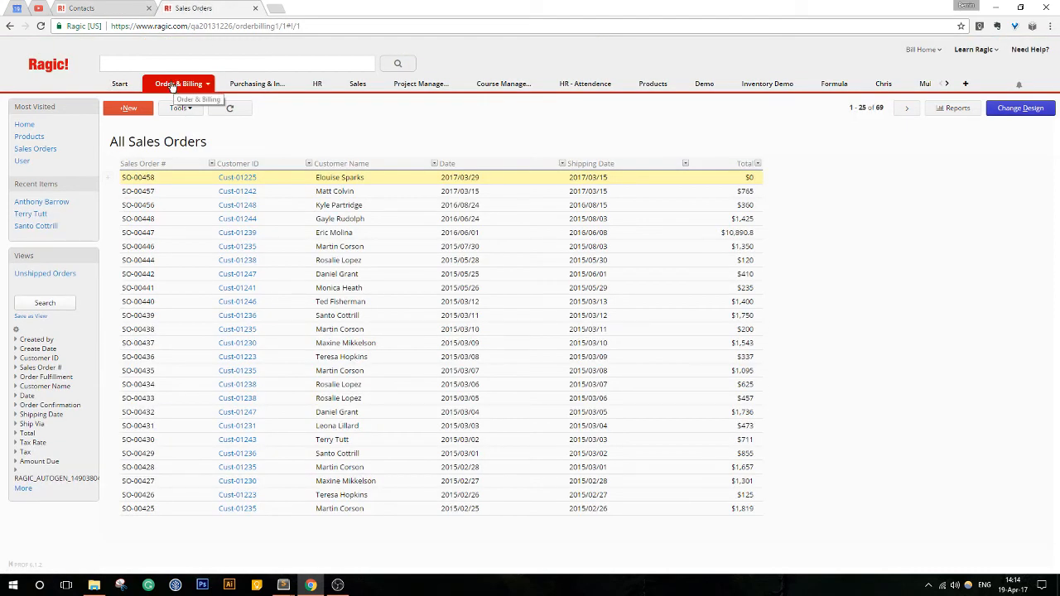
pyautogui.moveTo(175, 88)
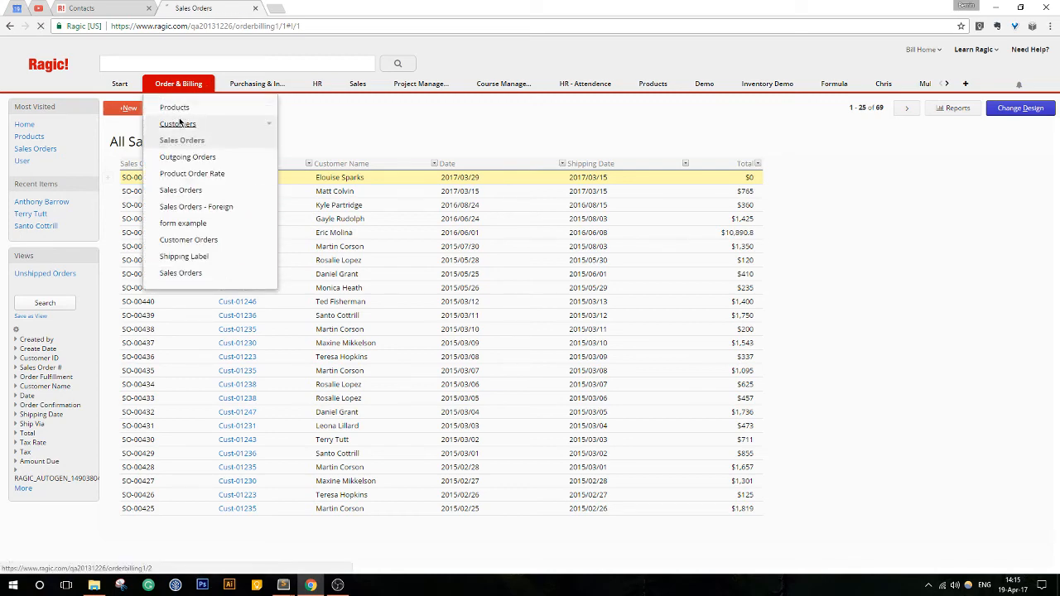
pyautogui.click(179, 123)
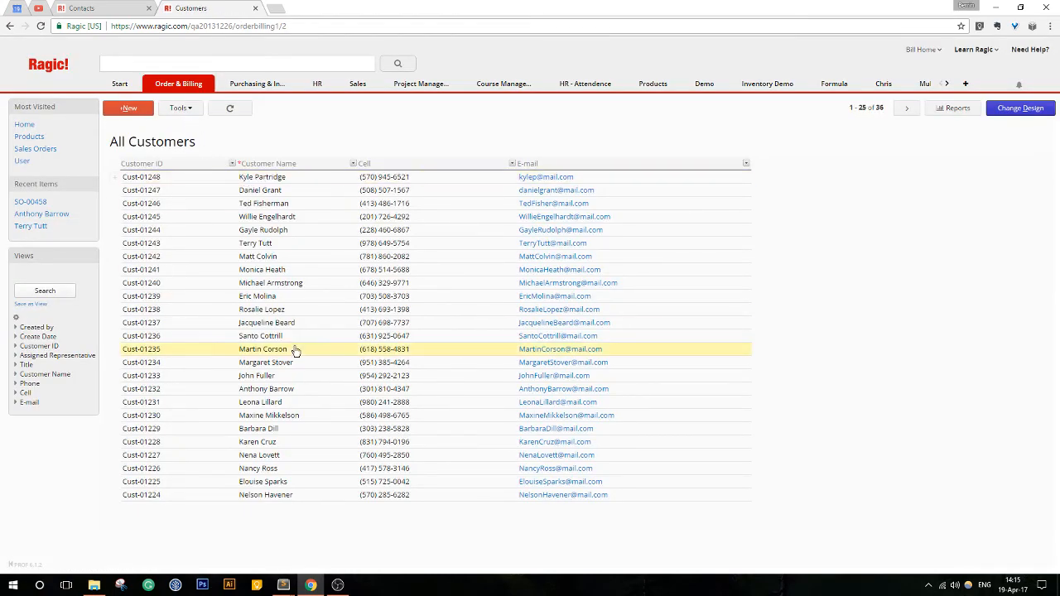
pyautogui.moveTo(194, 83)
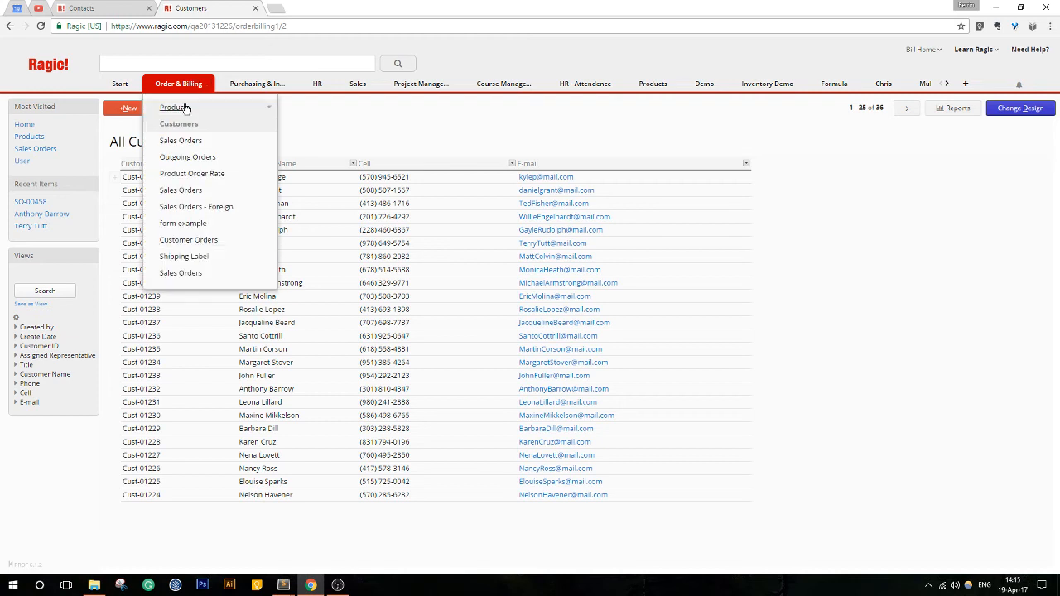
pyautogui.click(180, 107)
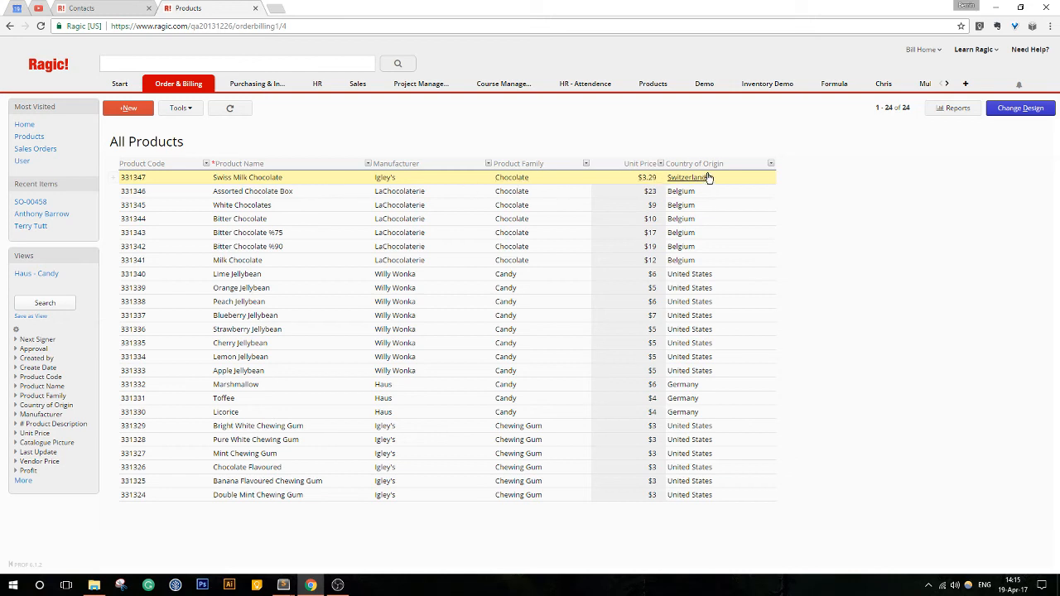
pyautogui.moveTo(178, 82)
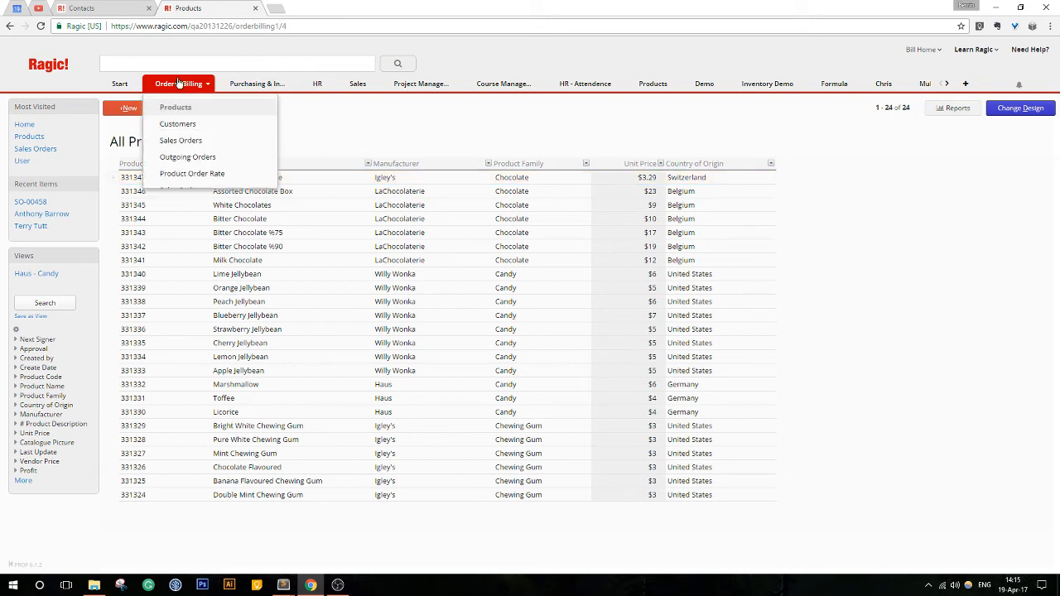
pyautogui.click(180, 142)
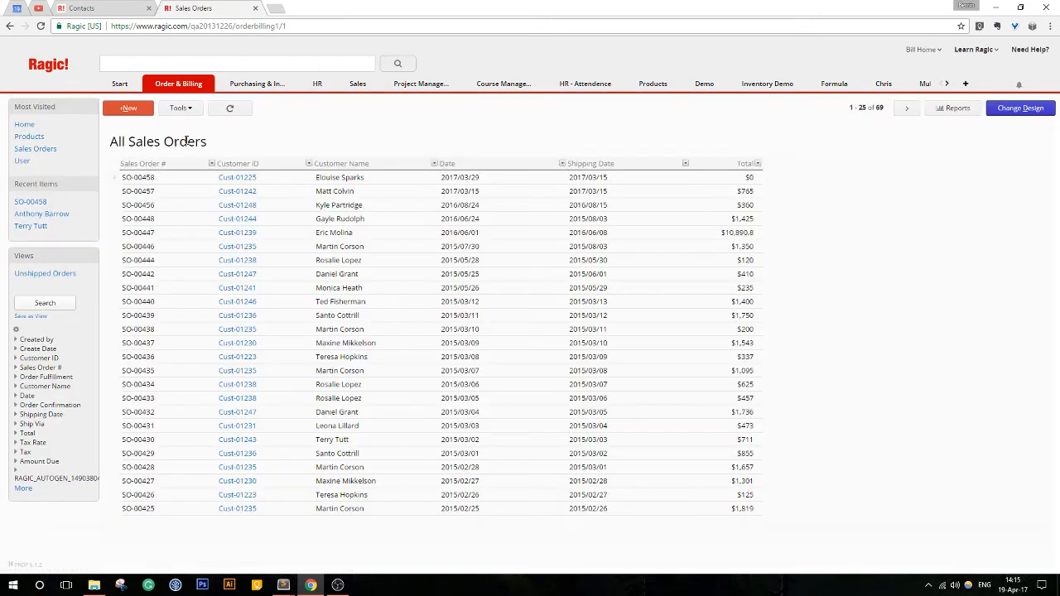
pyautogui.click(178, 218)
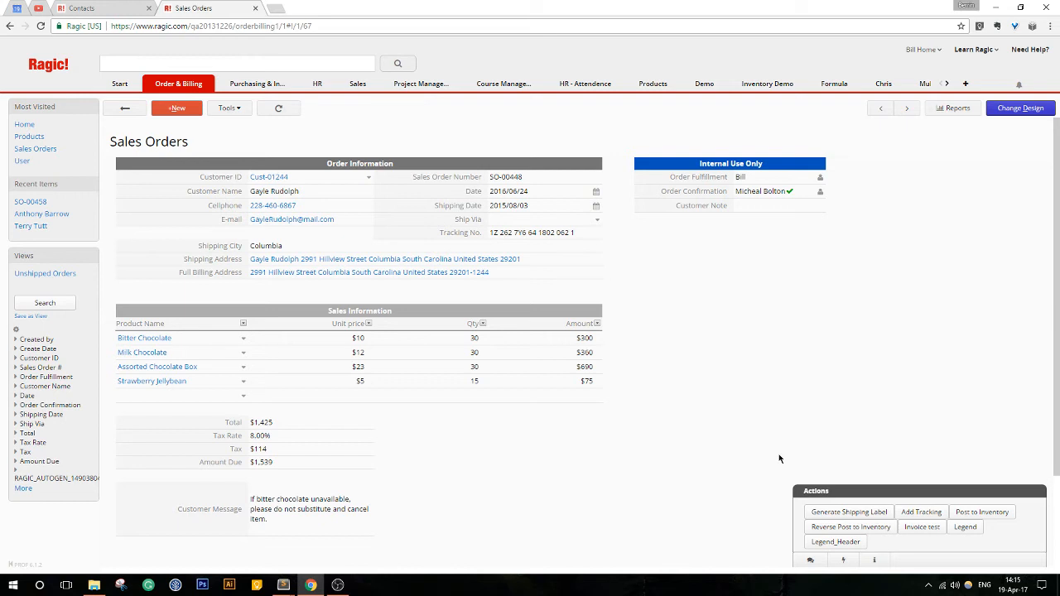
pyautogui.click(1009, 114)
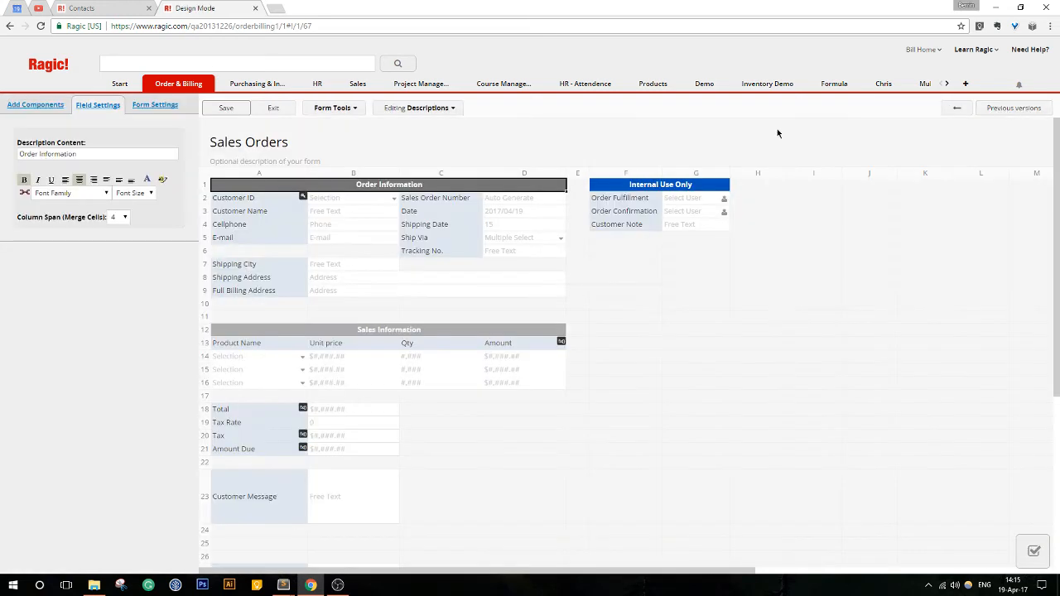
pyautogui.click(323, 109)
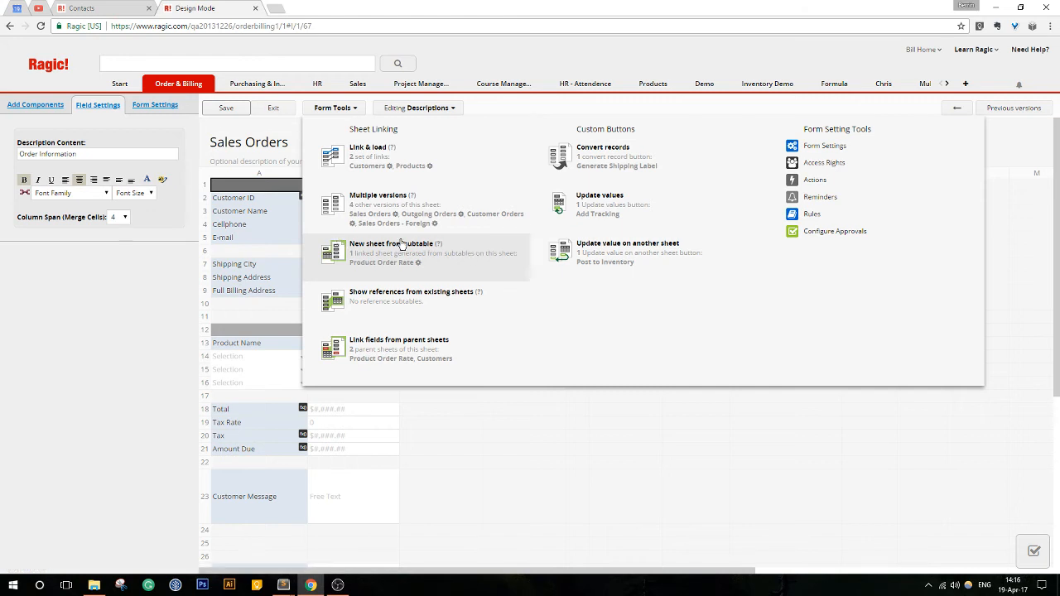
pyautogui.click(488, 250)
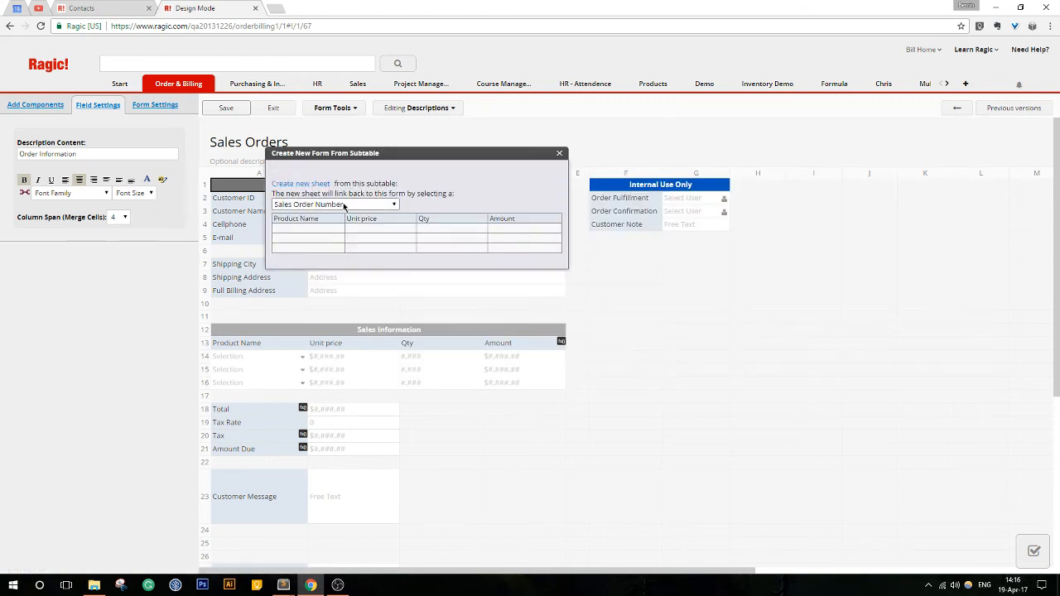
pyautogui.click(343, 205)
pyautogui.click(343, 204)
pyautogui.moveTo(419, 157); pyautogui.dragTo(667, 204)
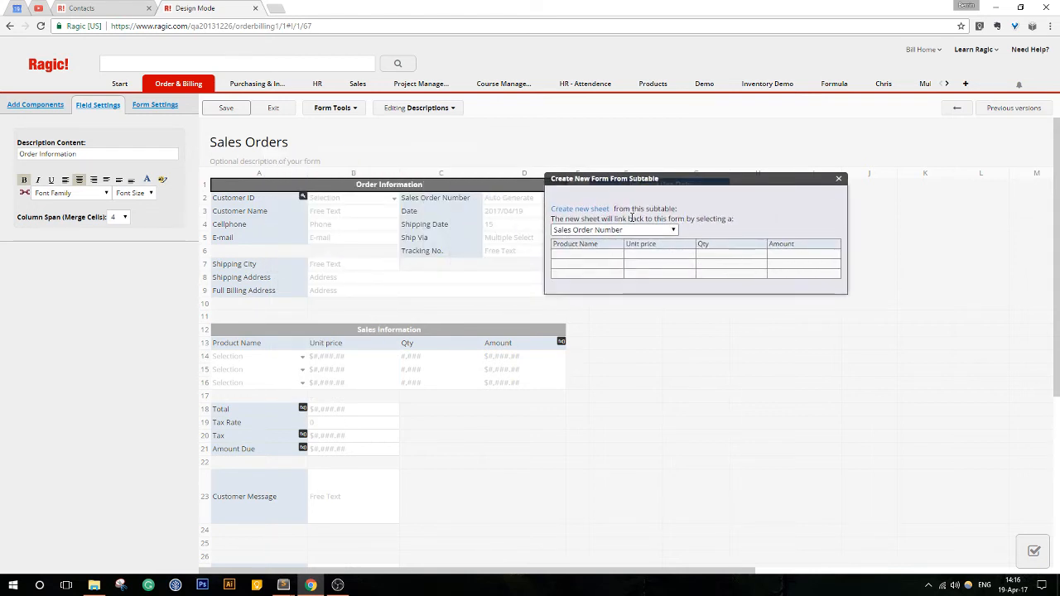
pyautogui.click(580, 209)
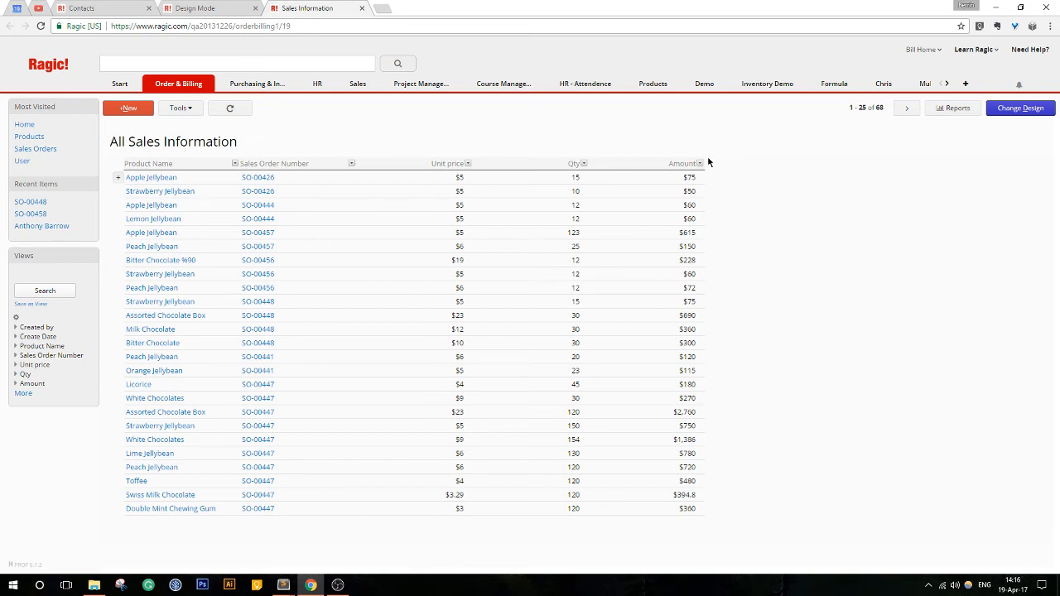
# - Open a record of the new Sales Information sheet in design mode and bring up the linkable fields from its parent sheet
pyautogui.click(668, 179)
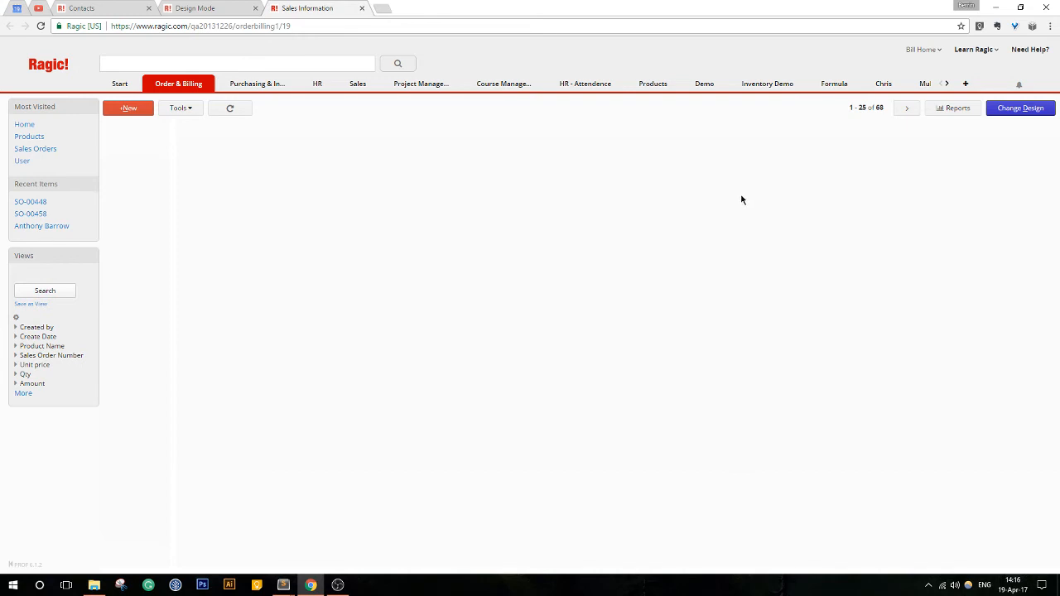
pyautogui.click(1027, 109)
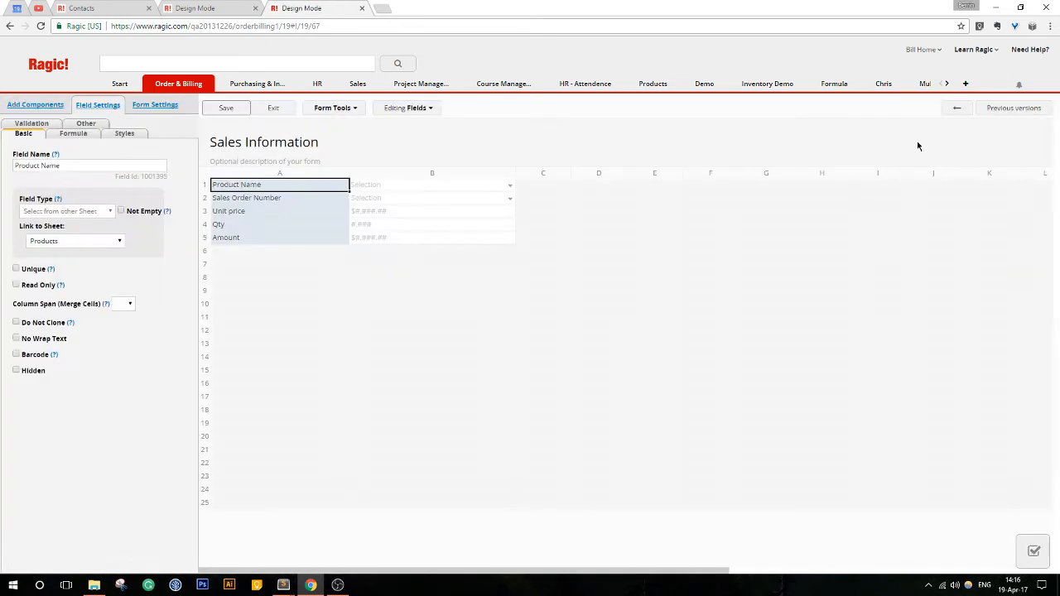
pyautogui.click(341, 109)
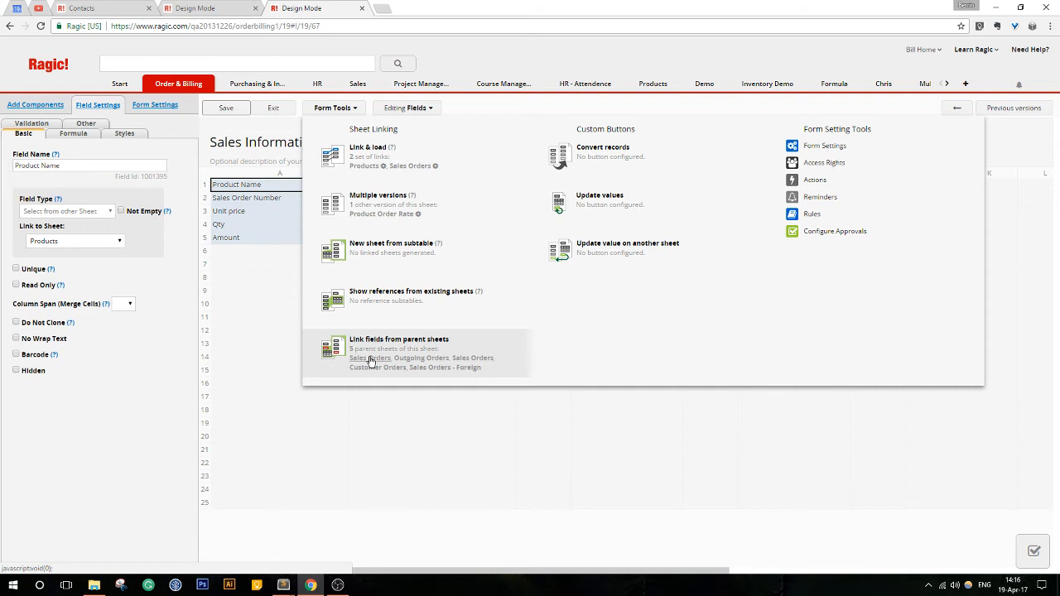
pyautogui.click(424, 366)
pyautogui.moveTo(439, 177); pyautogui.dragTo(743, 113)
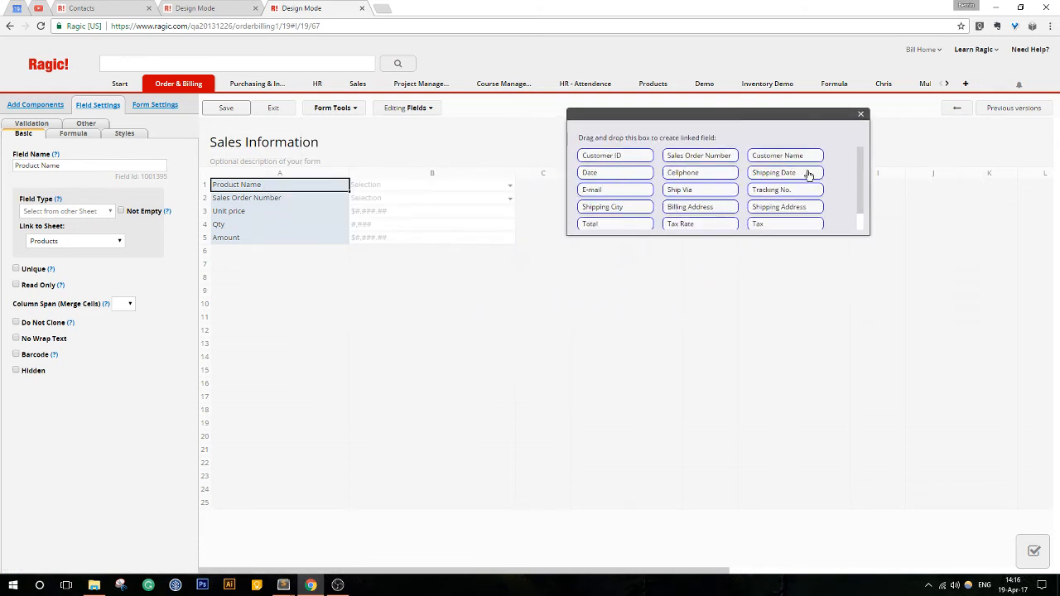
pyautogui.click(328, 109)
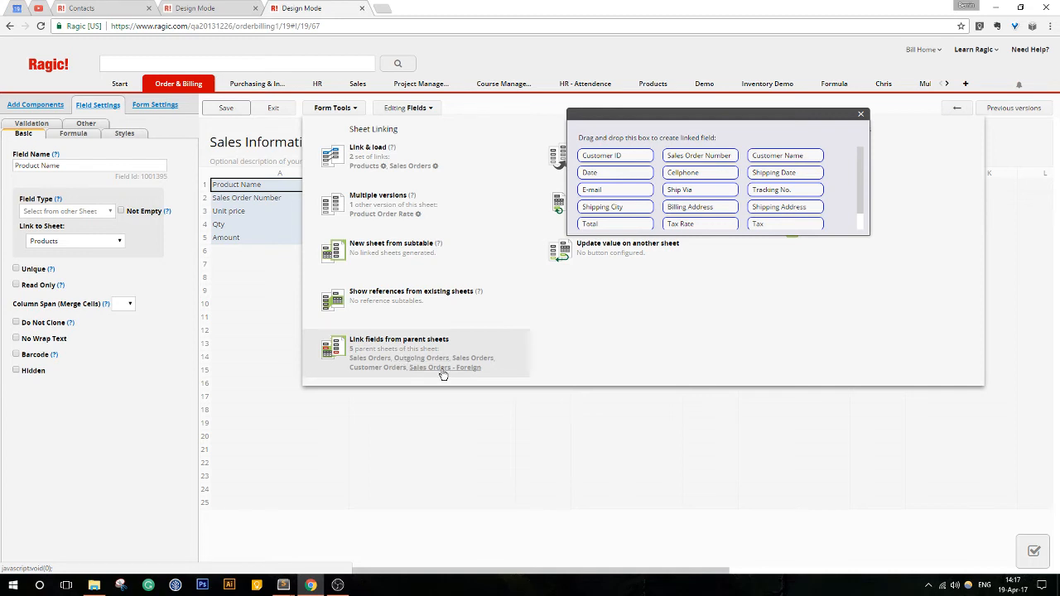
pyautogui.click(356, 108)
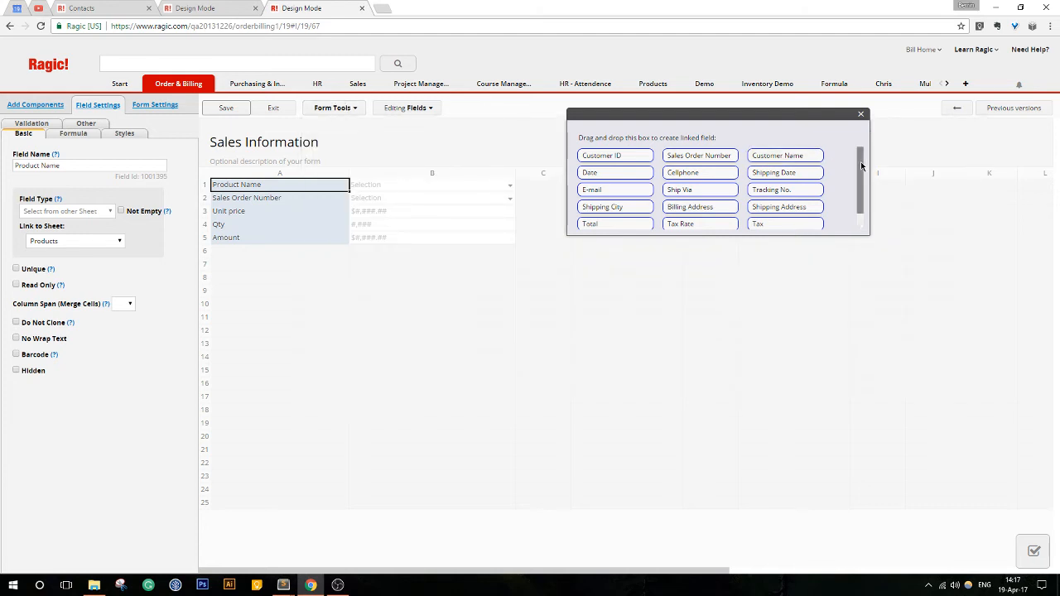
# - Add the parent sheet's Shipping Date, Ship Via and Date as linked fields in rows 6 to 8, below Amount
pyautogui.moveTo(861, 161); pyautogui.dragTo(869, 183)
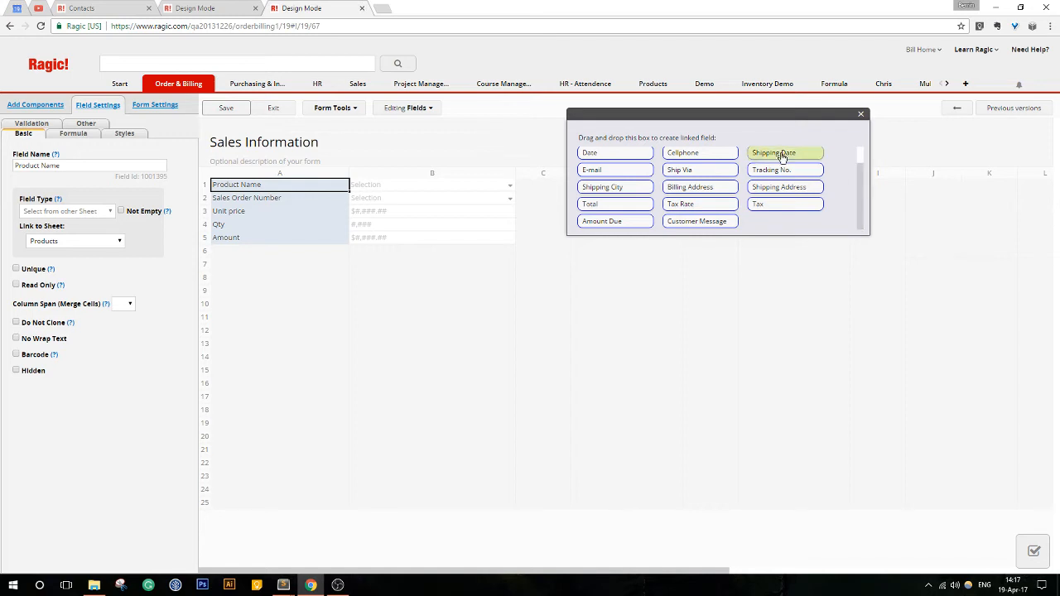
pyautogui.moveTo(782, 154); pyautogui.dragTo(259, 257)
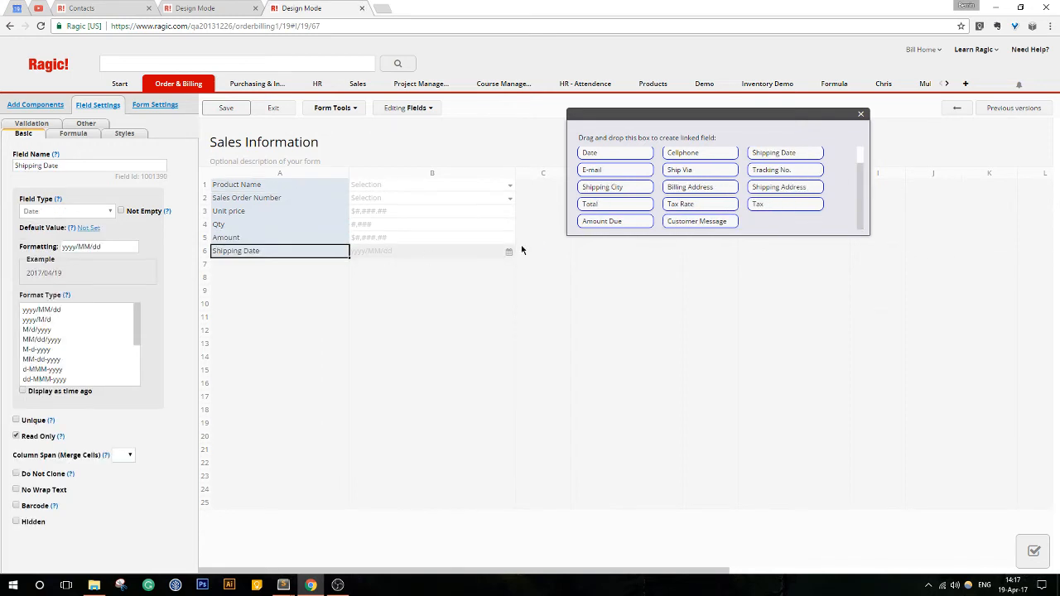
pyautogui.scroll(1, 716, 220)
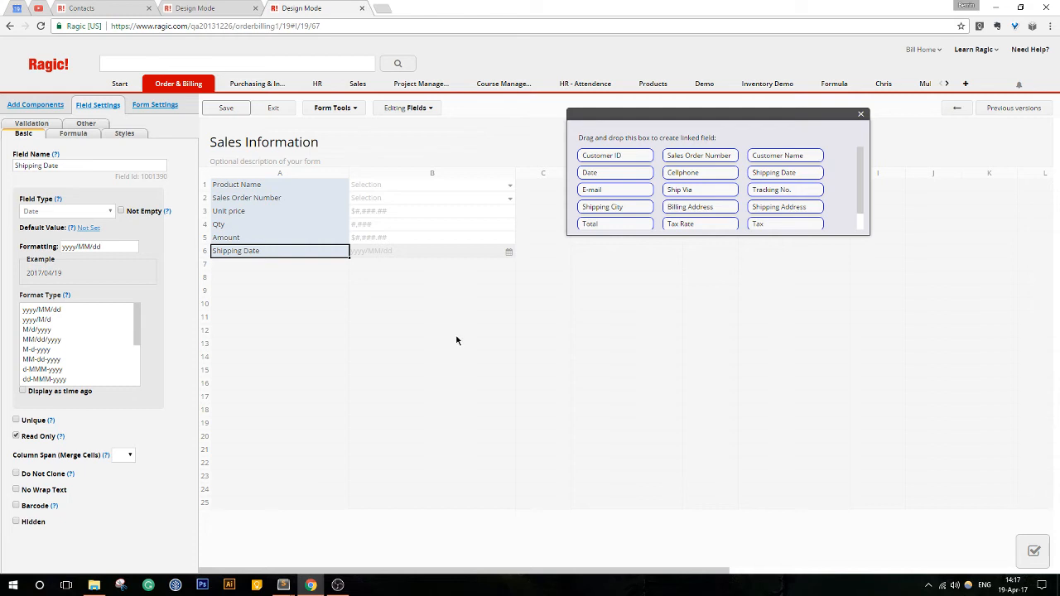
pyautogui.moveTo(701, 190); pyautogui.dragTo(267, 269)
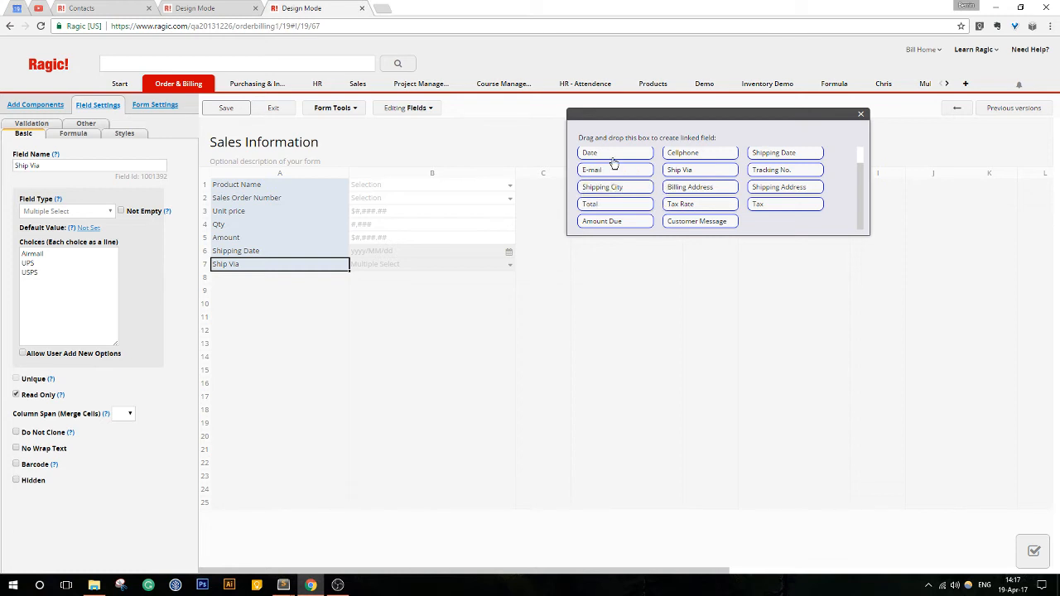
pyautogui.moveTo(613, 159); pyautogui.dragTo(245, 280)
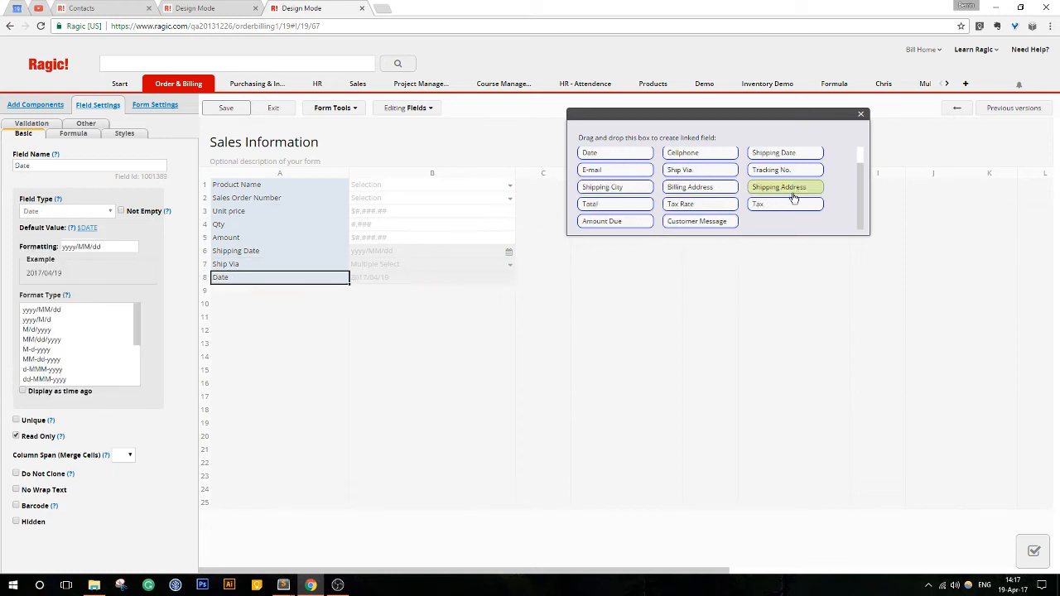
# - Add the parent sheet's Total, Tax Rate and Tax as linked fields in rows 9 to 11, below Date
pyautogui.moveTo(617, 207); pyautogui.dragTo(289, 287)
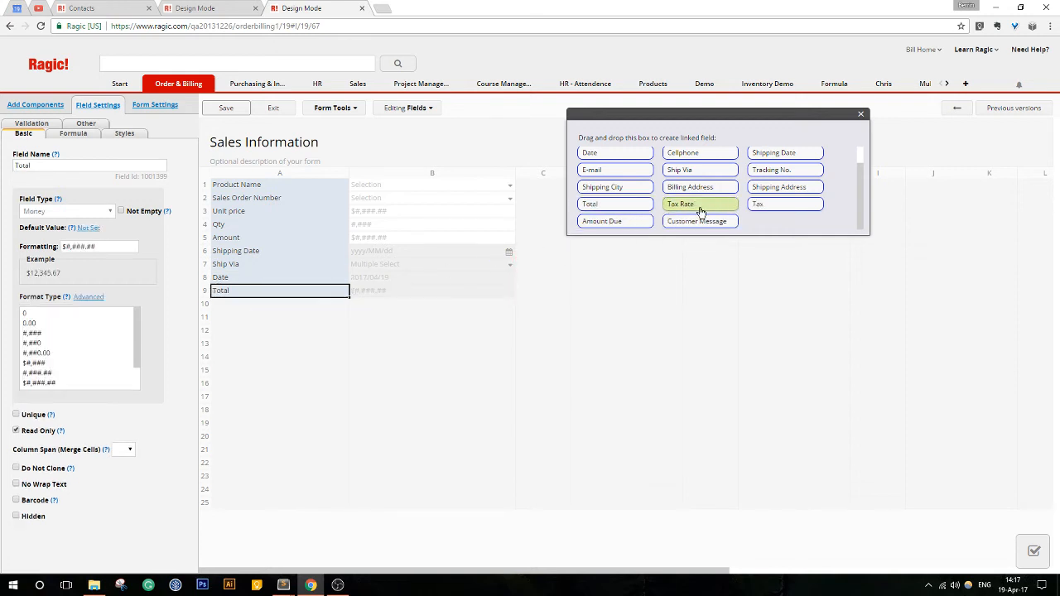
pyautogui.moveTo(700, 211); pyautogui.dragTo(272, 303)
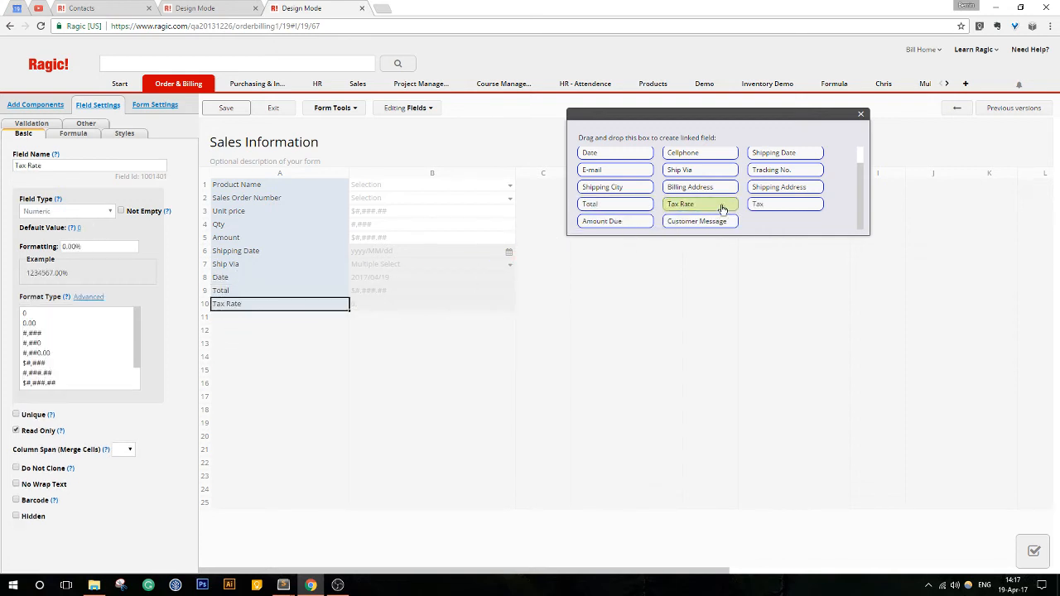
pyautogui.moveTo(758, 204); pyautogui.dragTo(253, 319)
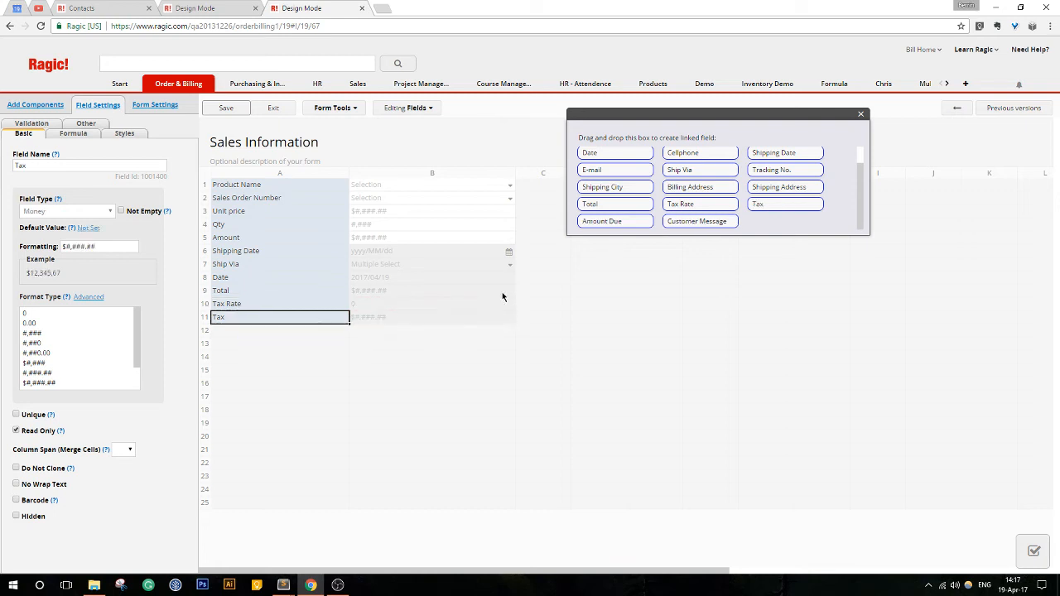
pyautogui.moveTo(593, 205); pyautogui.dragTo(631, 219)
pyautogui.scroll(1, 716, 211)
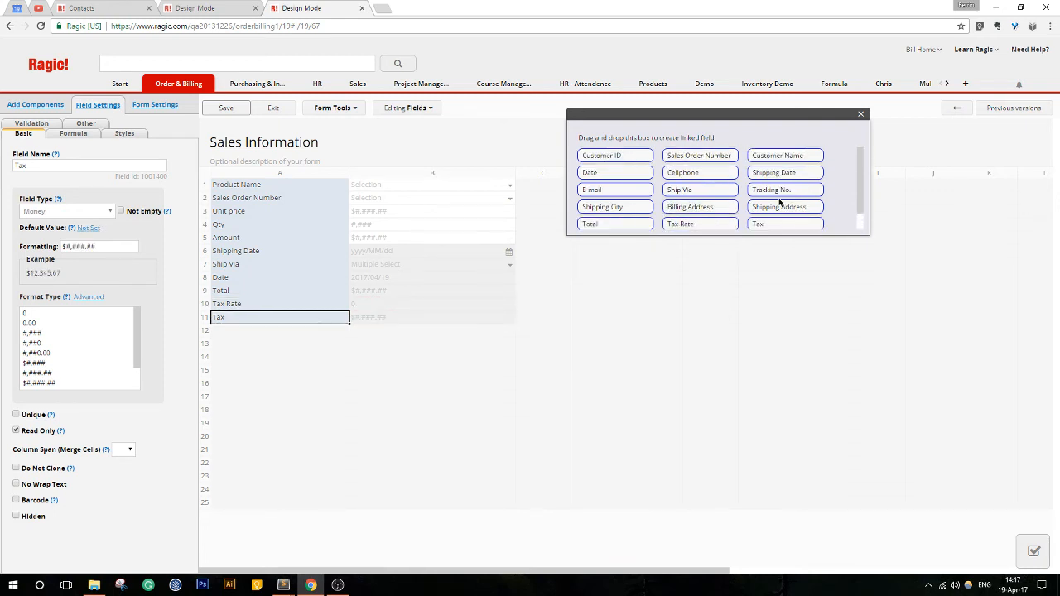
# - Save the Sales Information design, leave design mode and look over the sheet's full record list
pyautogui.click(230, 109)
pyautogui.click(280, 110)
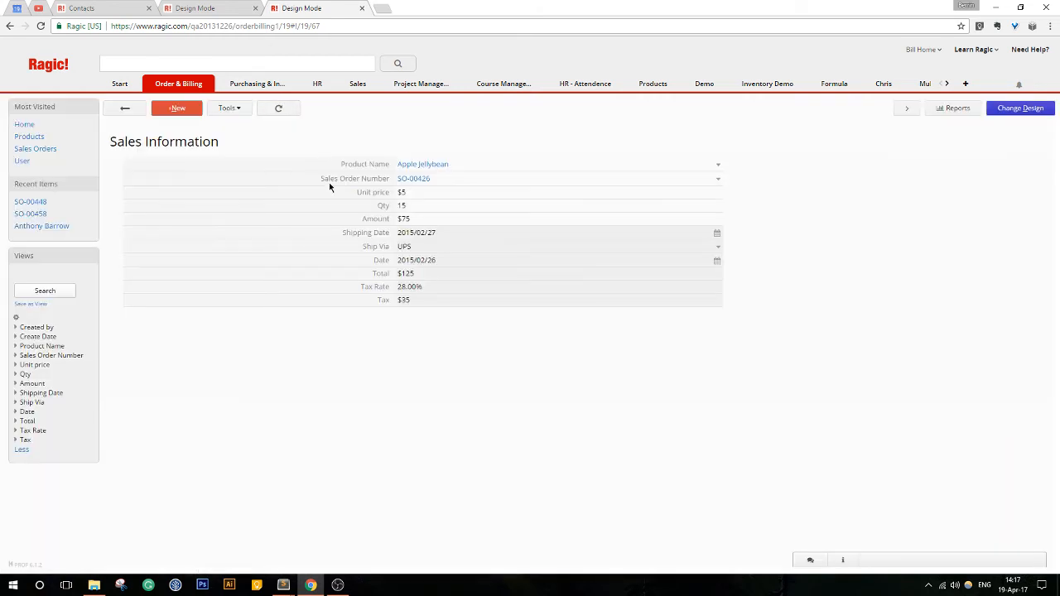
pyautogui.click(124, 111)
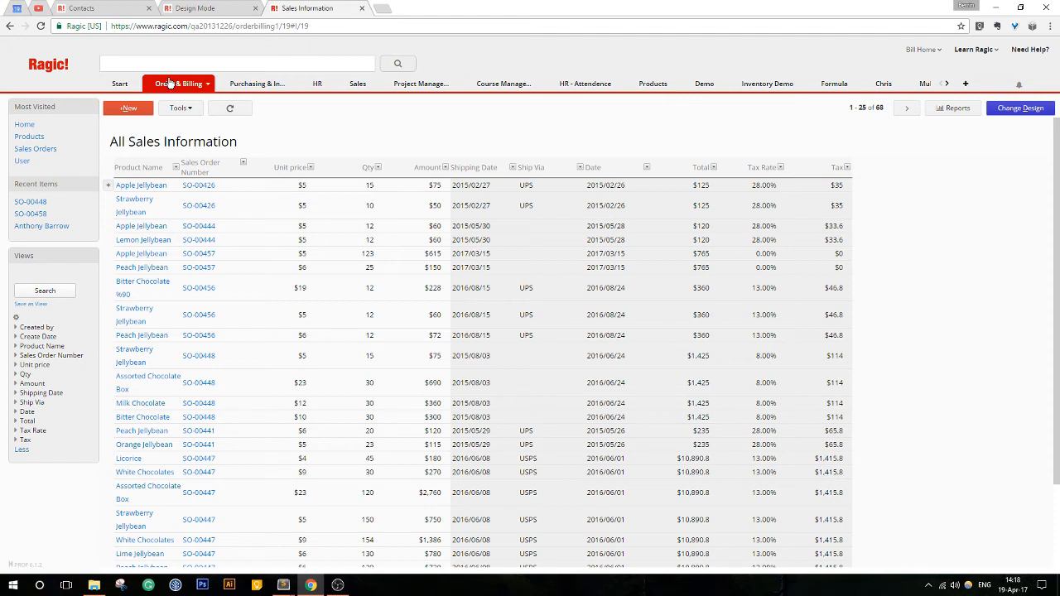
pyautogui.moveTo(169, 83)
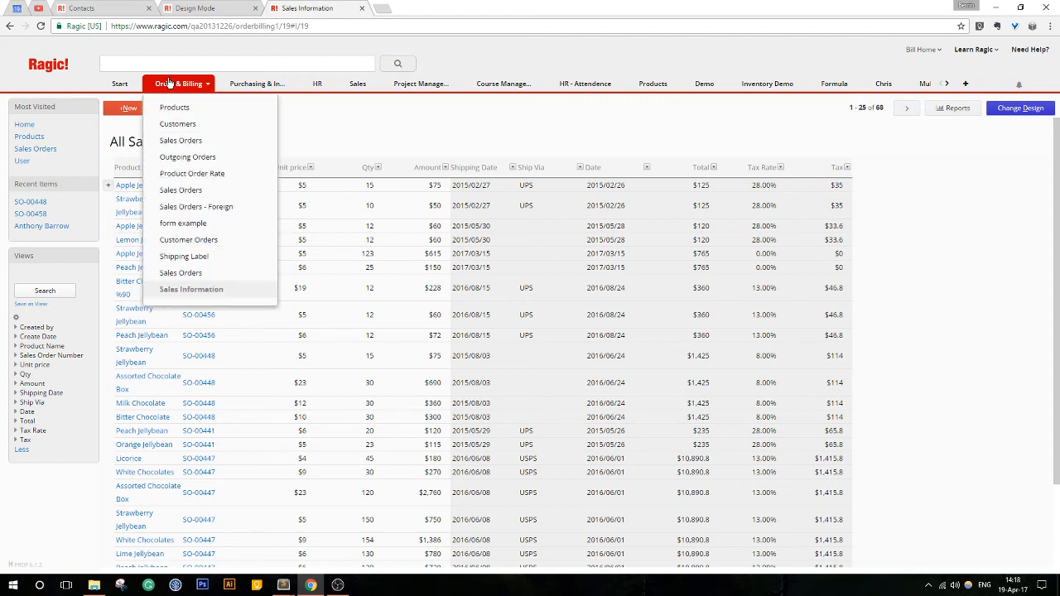
pyautogui.scroll(-2, 572, 310)
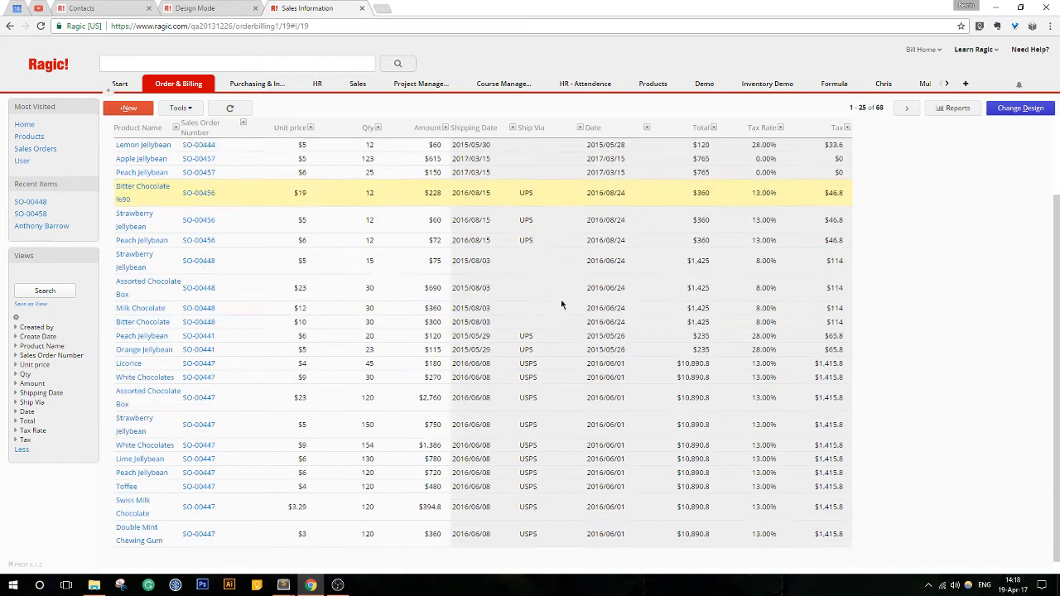
pyautogui.scroll(3, 499, 274)
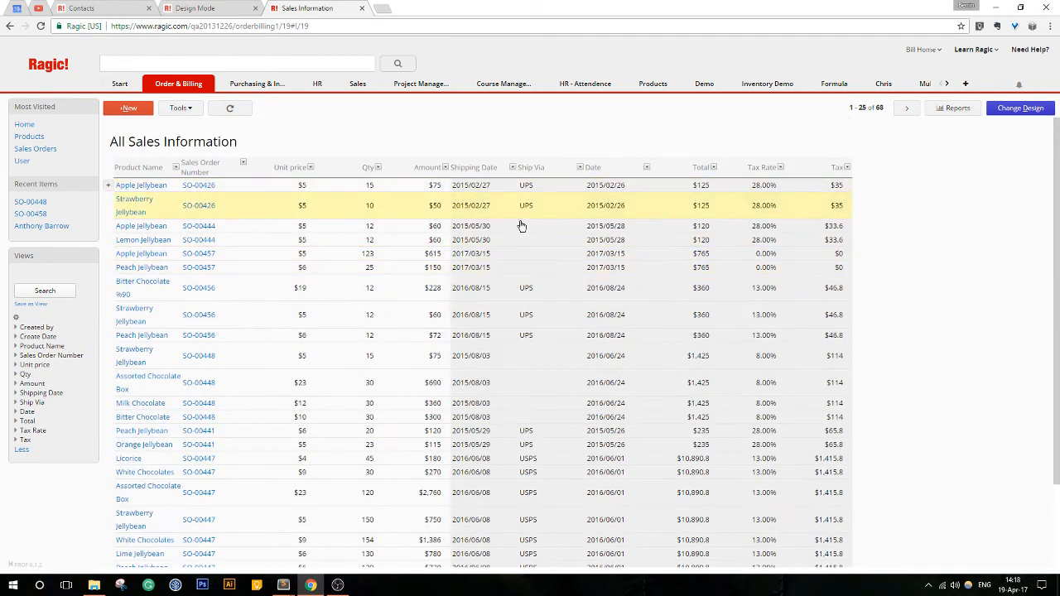
pyautogui.scroll(-2, 530, 287)
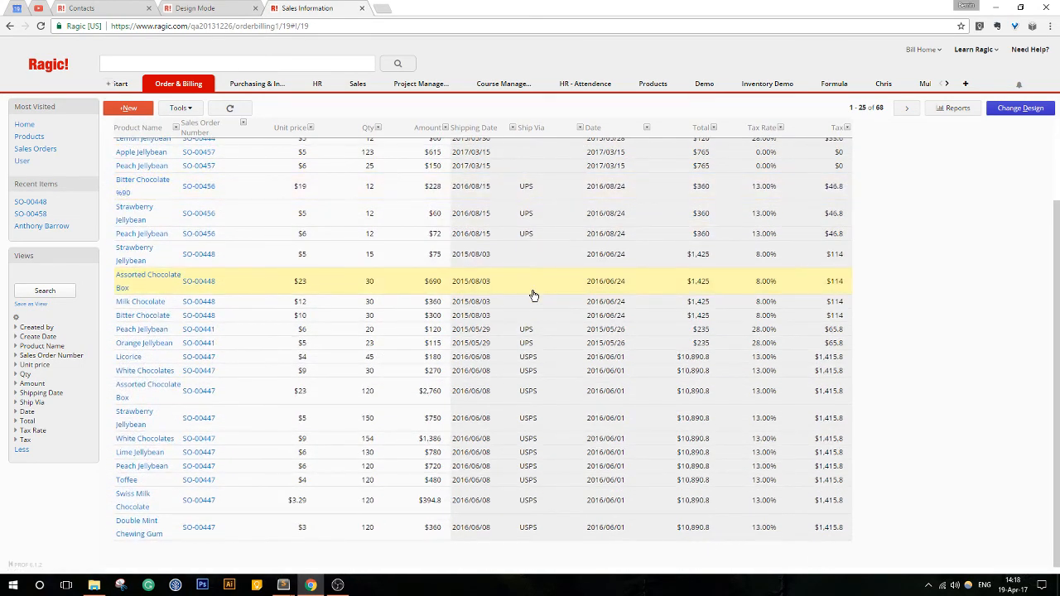
# - Pick 2016/06/01 as the start of the Shipping Date filter range for the Sales Information list
pyautogui.click(48, 394)
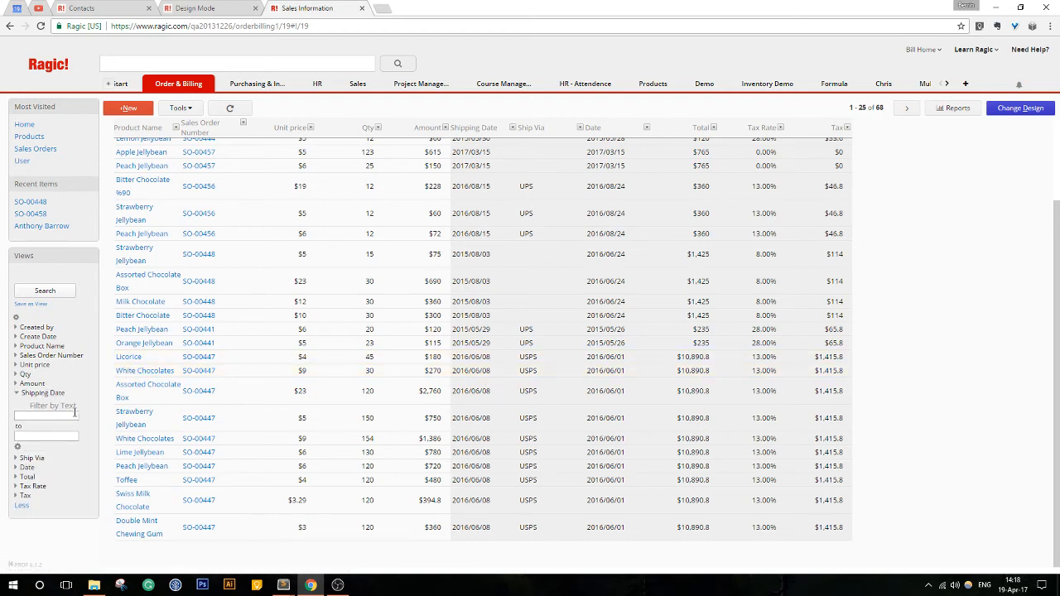
pyautogui.scroll(2, 291, 454)
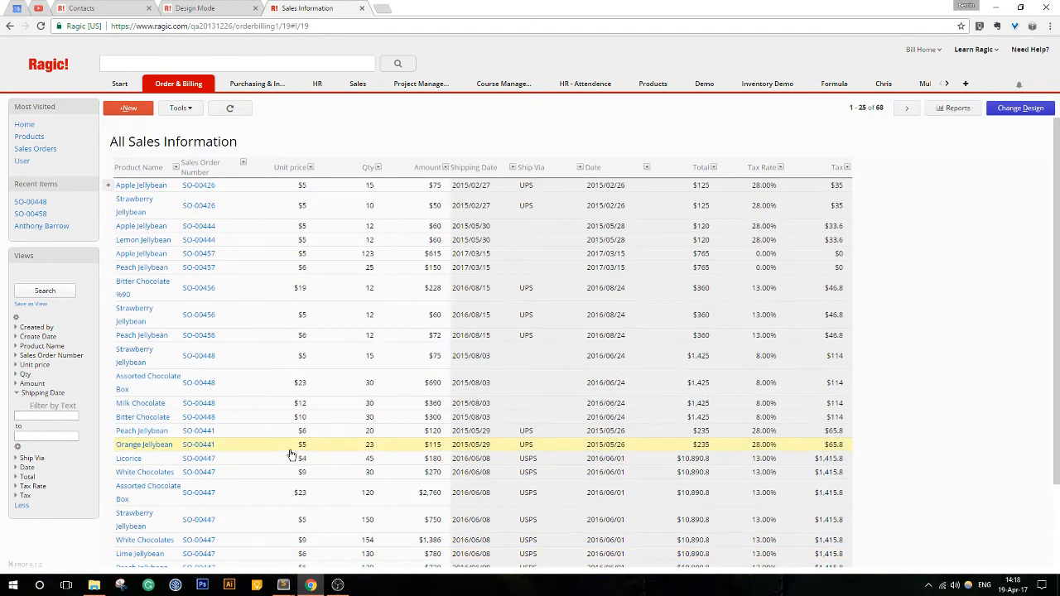
pyautogui.click(46, 416)
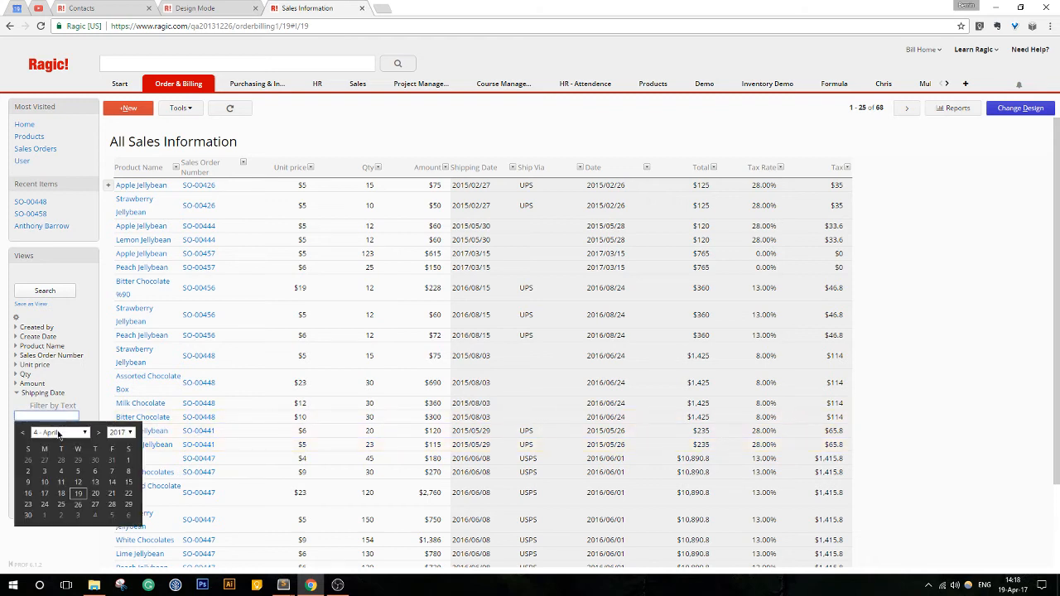
pyautogui.click(23, 433)
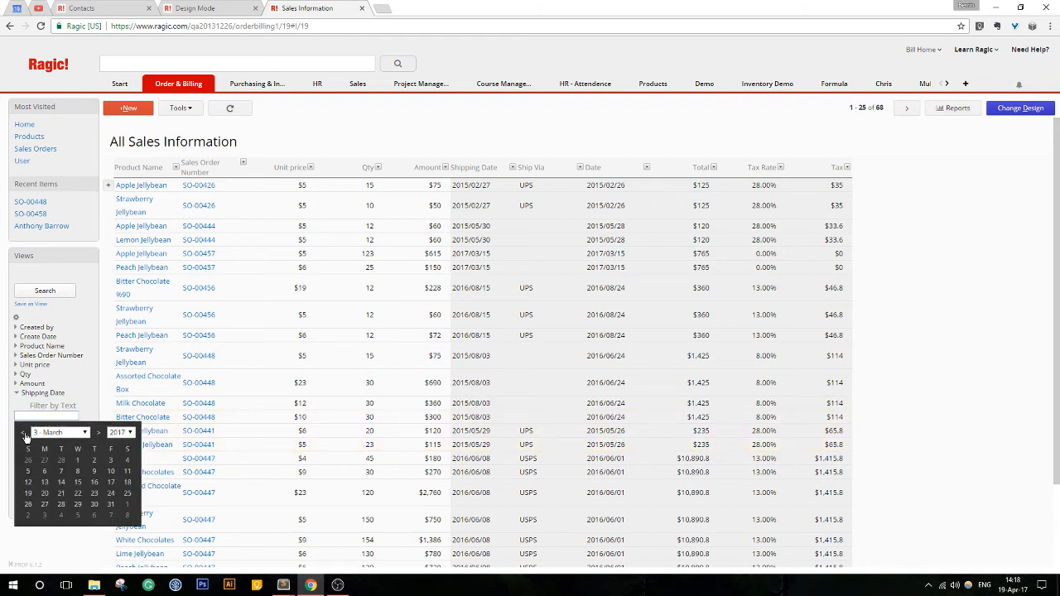
pyautogui.click(25, 433)
pyautogui.click(25, 434)
pyautogui.click(25, 433)
pyautogui.click(25, 433)
pyautogui.click(25, 434)
pyautogui.click(25, 433)
pyautogui.click(24, 433)
pyautogui.click(24, 433)
pyautogui.click(24, 433)
pyautogui.click(83, 463)
# - Move 2016/06/01 to the end of the Shipping Date range, leaving the start empty, and search
pyautogui.moveTo(51, 417); pyautogui.dragTo(6, 421)
pyautogui.hotkey('ctrl', 'c')
pyautogui.press('BackSpace')
pyautogui.click(46, 436)
pyautogui.hotkey('ctrl', 'v')
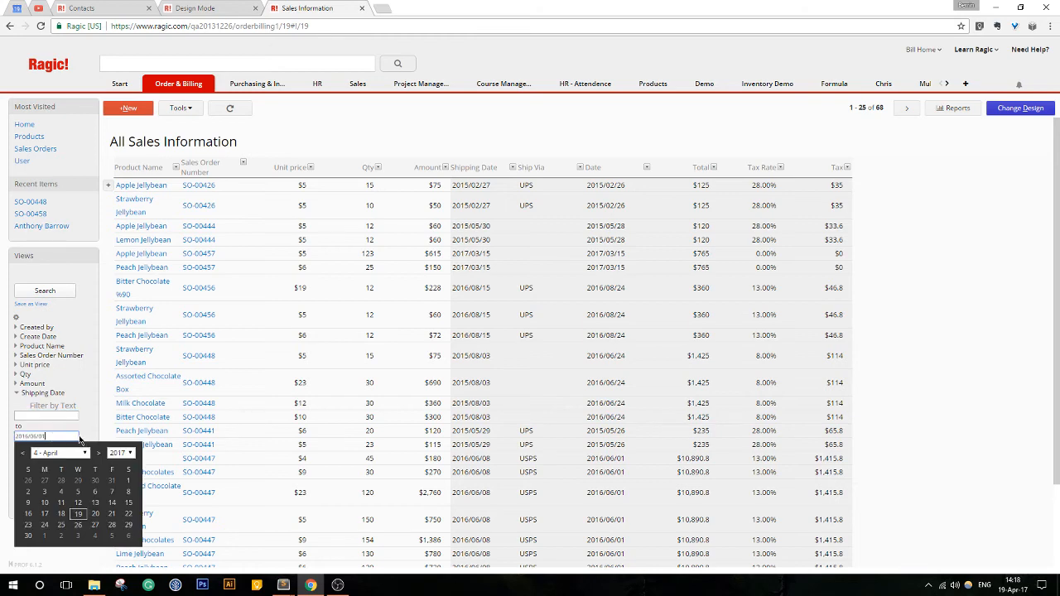
pyautogui.click(46, 291)
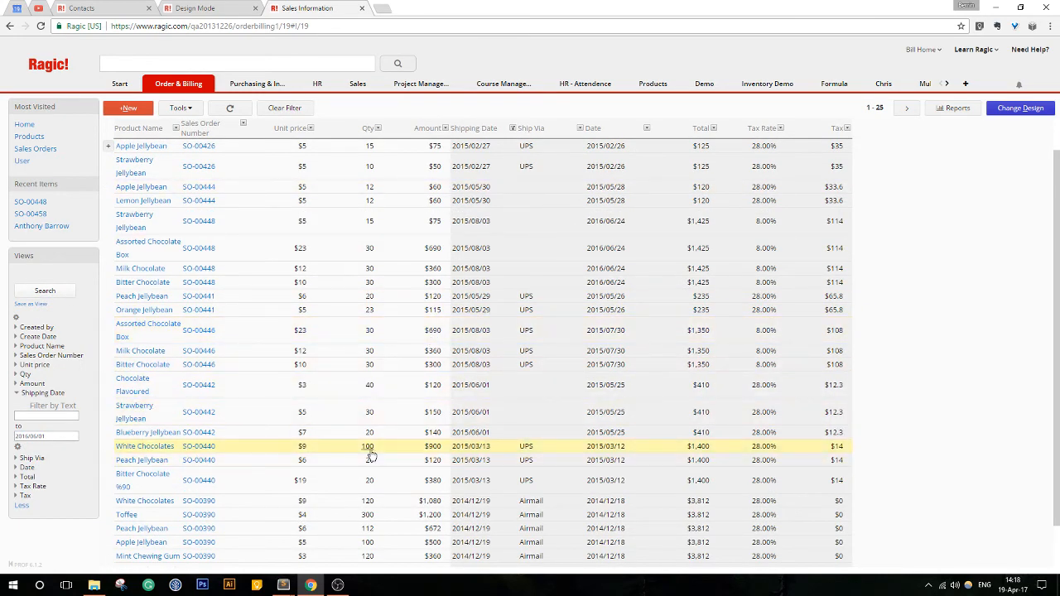
pyautogui.scroll(-1, 364, 453)
pyautogui.scroll(2, 363, 452)
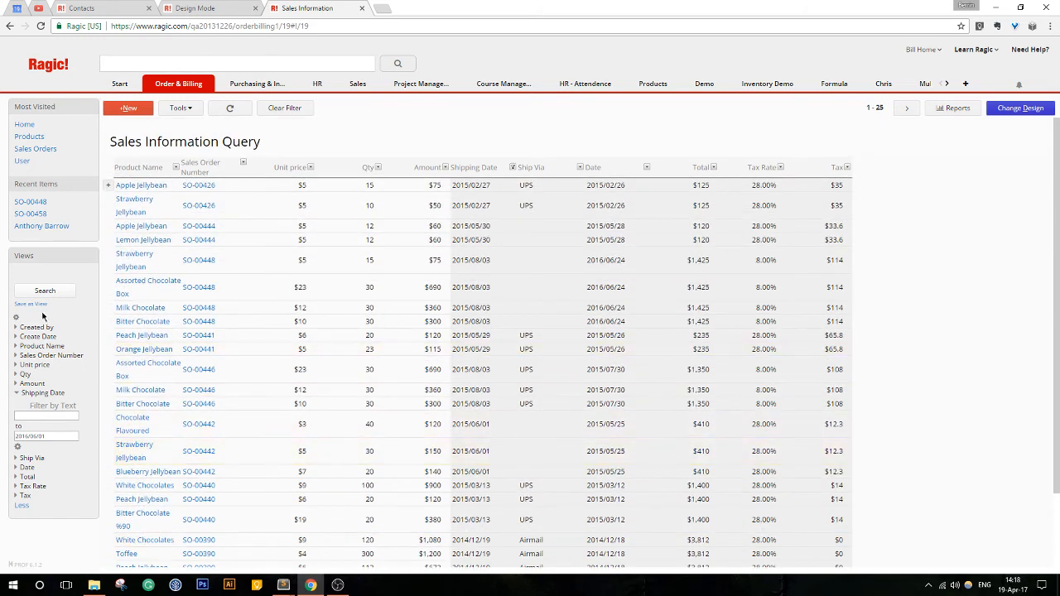
# - Save the current filter as a personal view named Archived
pyautogui.click(31, 304)
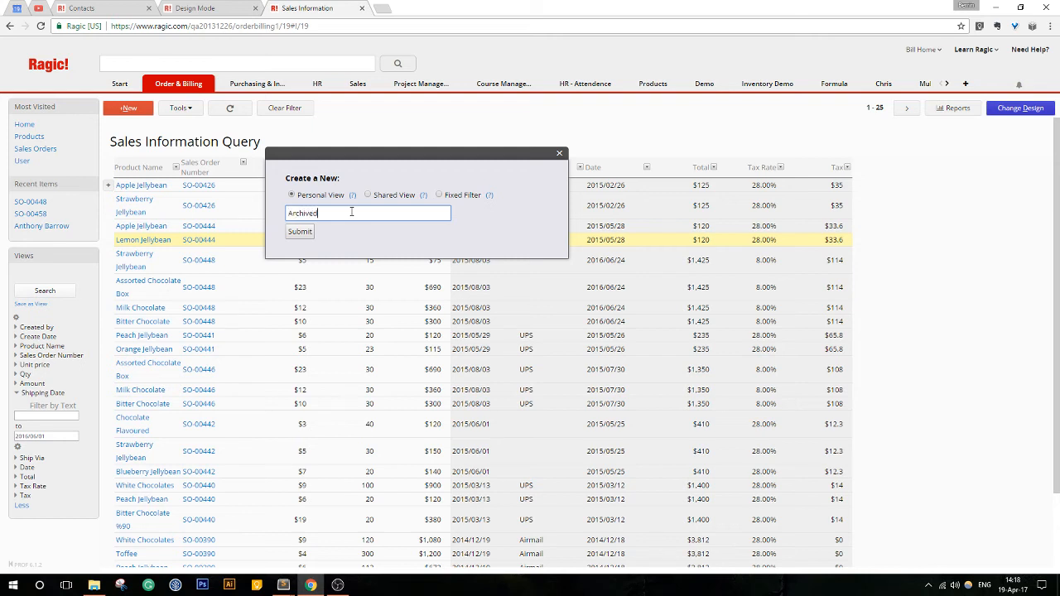
pyautogui.click(292, 232)
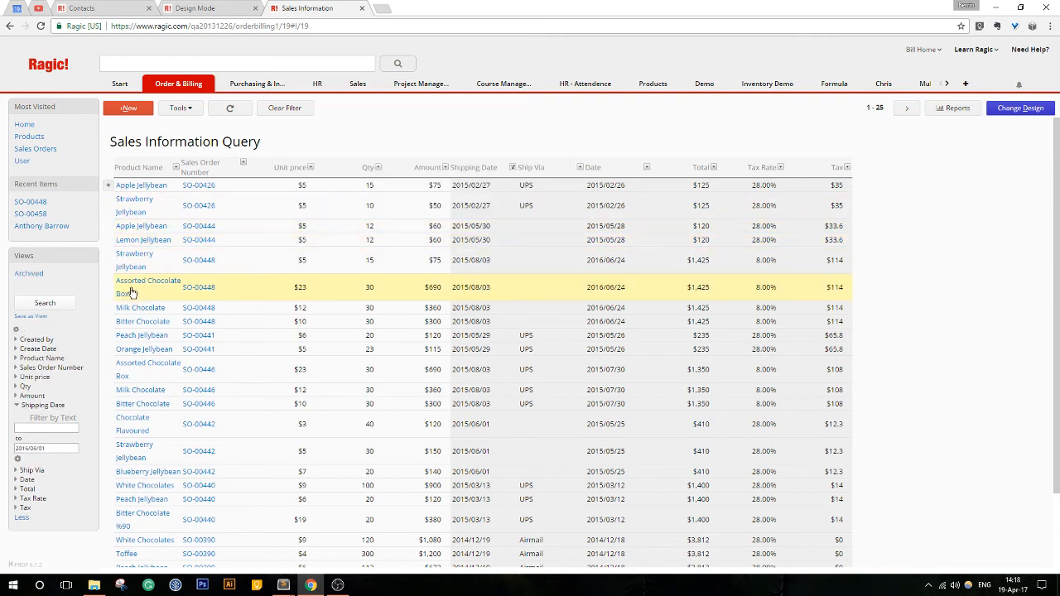
# - Clear the end of the Shipping Date range, set its start to 2016/06/01 and search
pyautogui.moveTo(54, 448); pyautogui.dragTo(2, 448)
pyautogui.hotkey('ctrl', 'c')
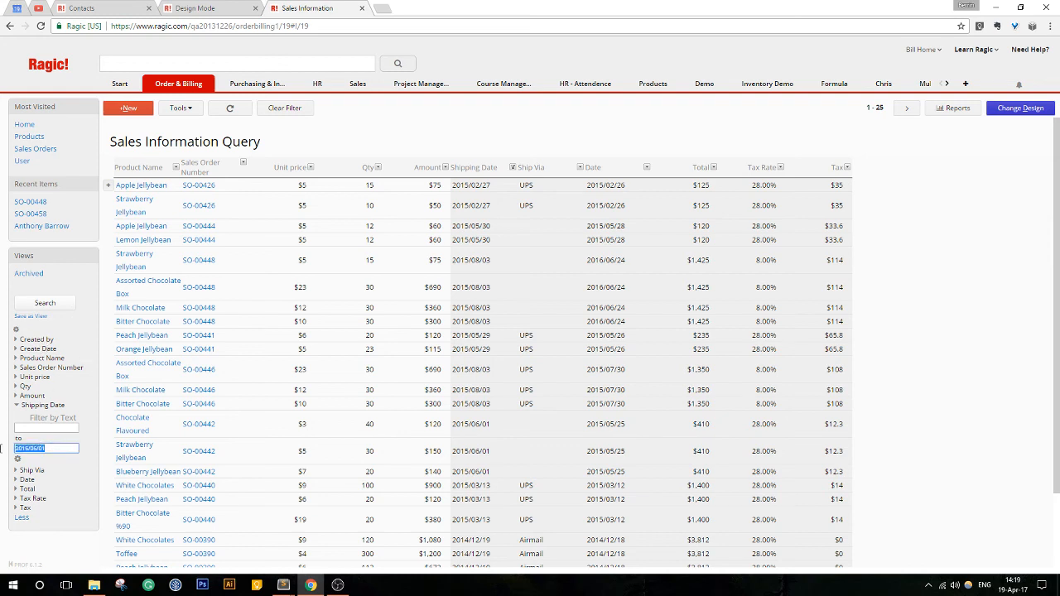
pyautogui.press('BackSpace')
pyautogui.click(47, 428)
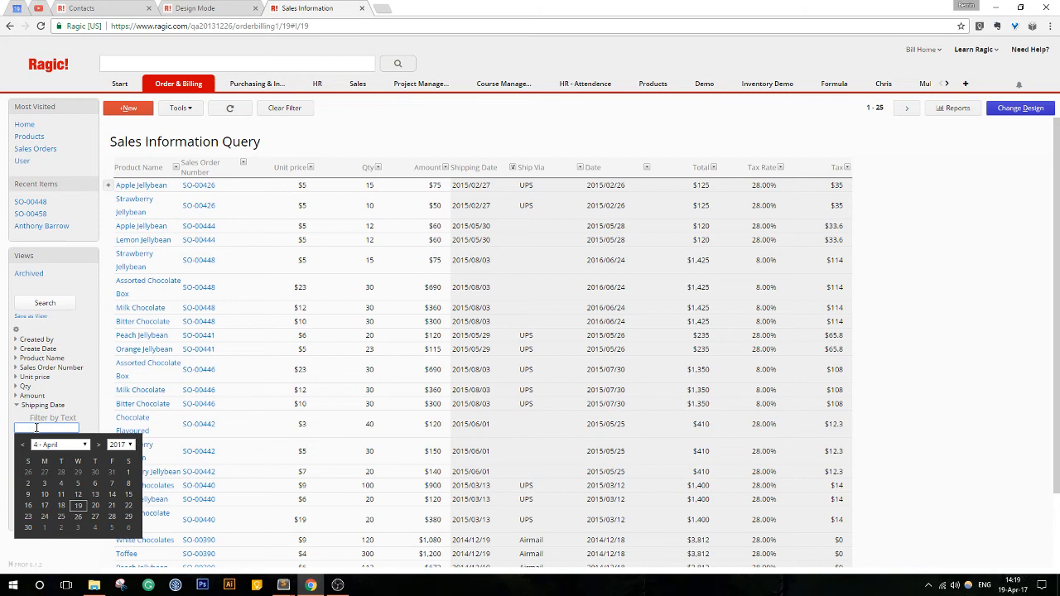
pyautogui.hotkey('ctrl', 'v')
pyautogui.click(11, 415)
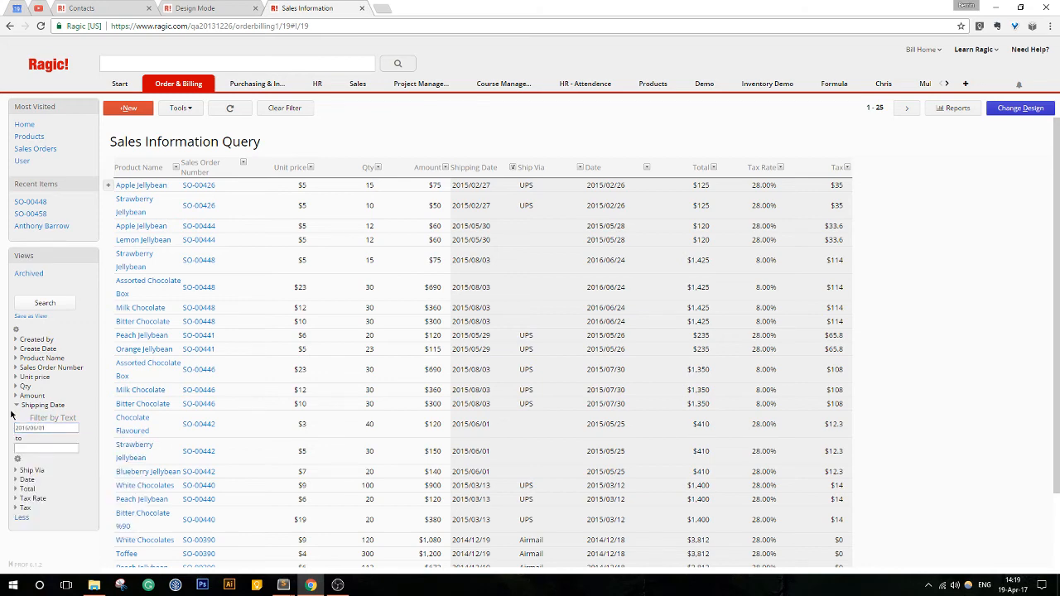
pyautogui.click(26, 447)
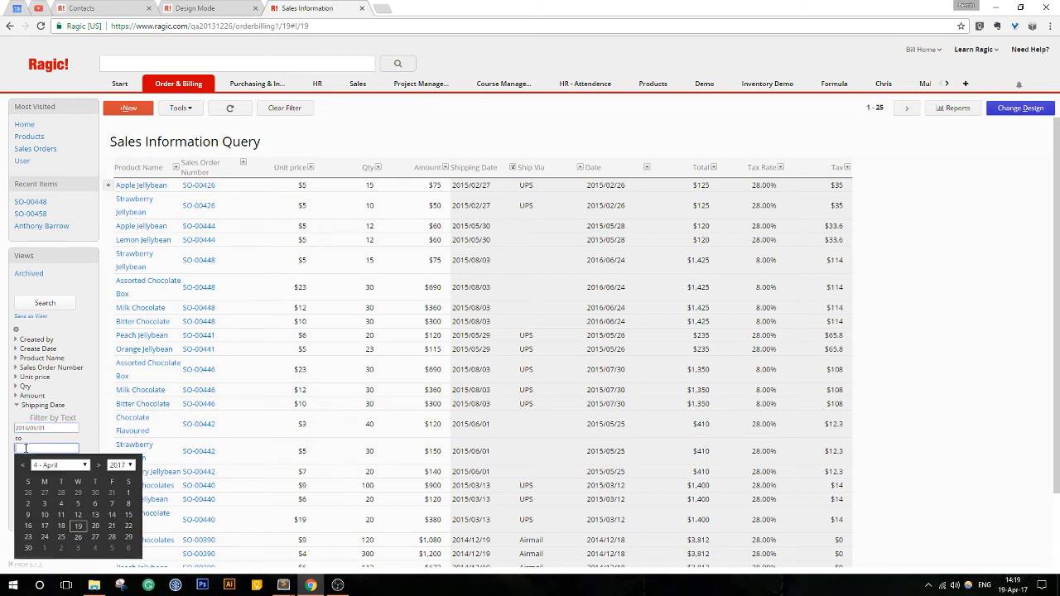
pyautogui.click(38, 304)
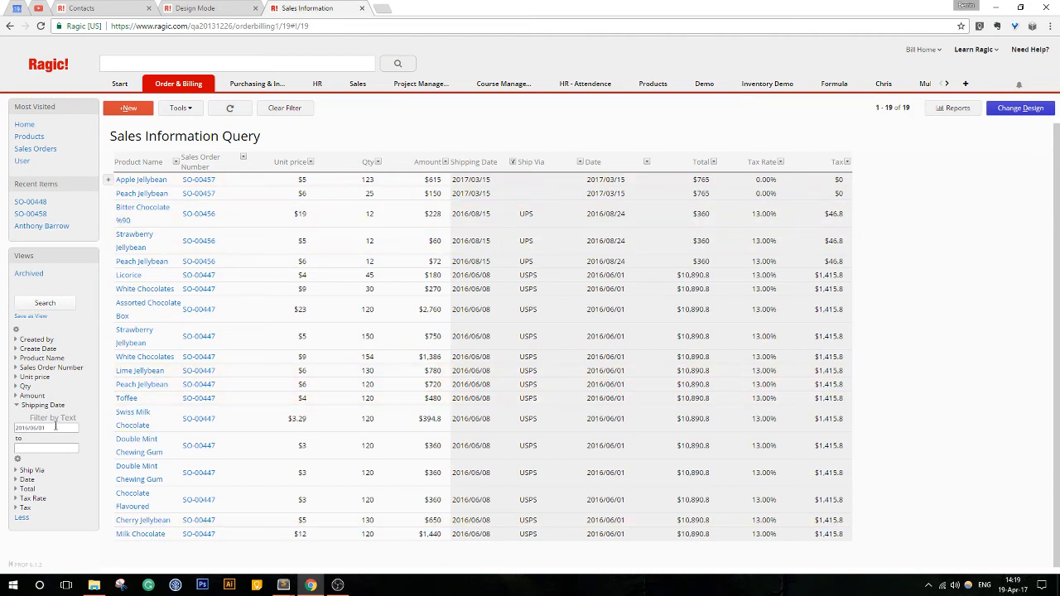
# - Try to add April 19, 2017 as the end of the Shipping Date range and rerun the search
pyautogui.moveTo(76, 428); pyautogui.dragTo(2, 431)
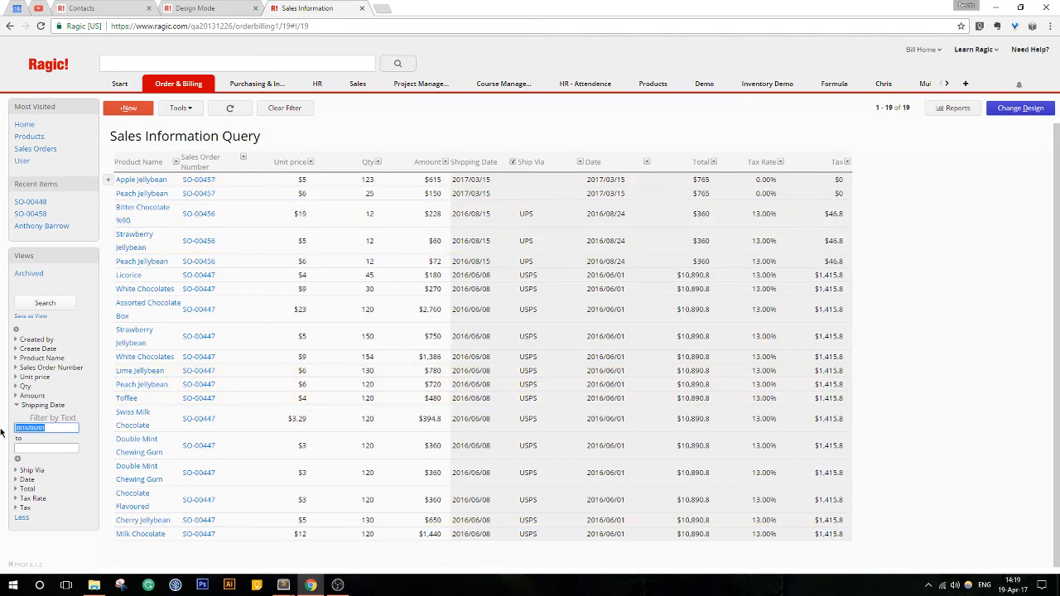
pyautogui.click(54, 448)
pyautogui.click(17, 461)
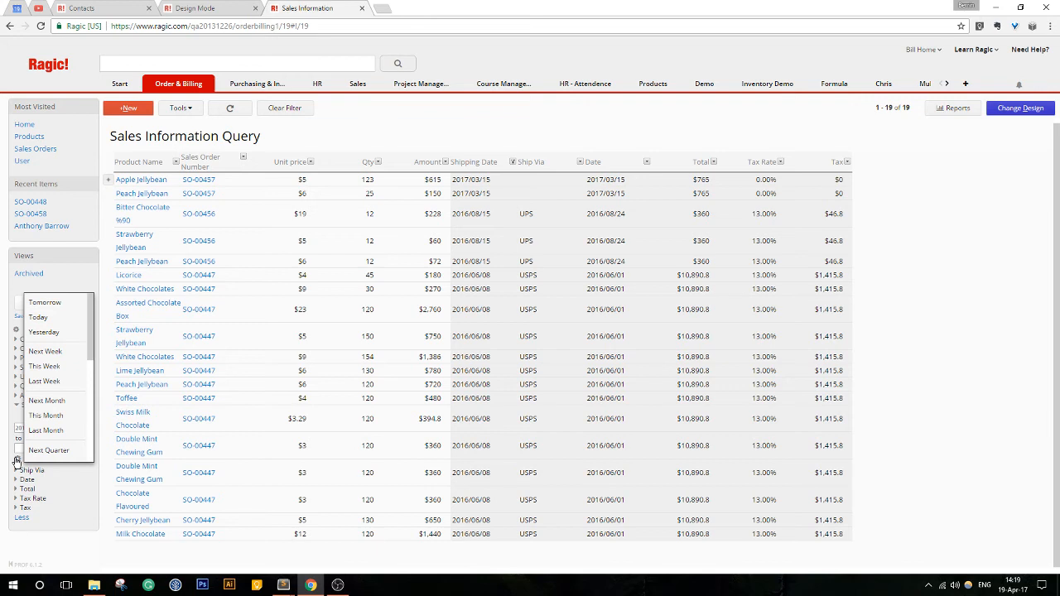
pyautogui.click(67, 480)
pyautogui.moveTo(49, 428); pyautogui.dragTo(3, 435)
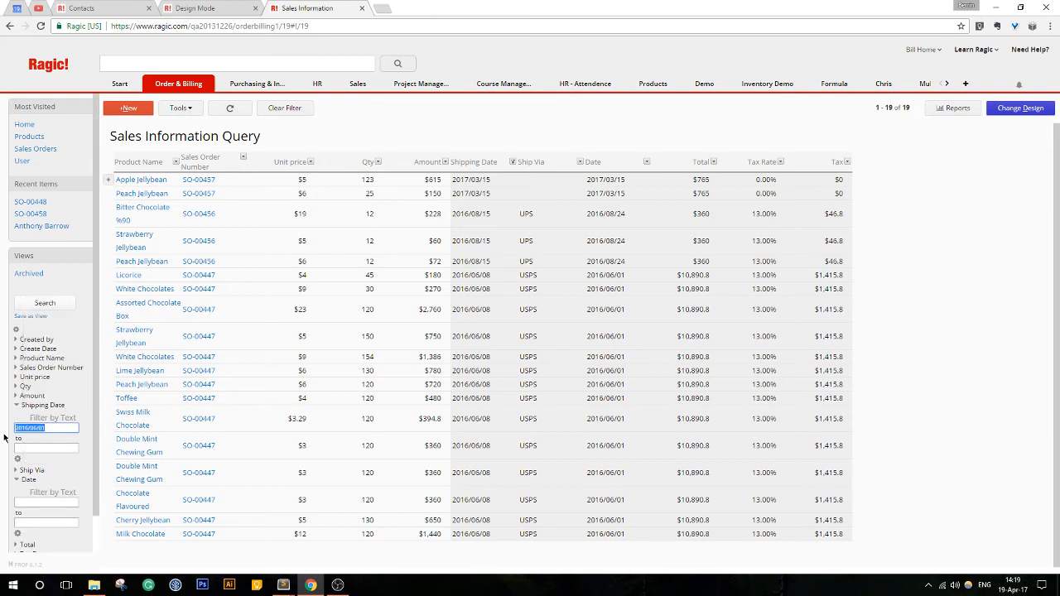
pyautogui.click(42, 450)
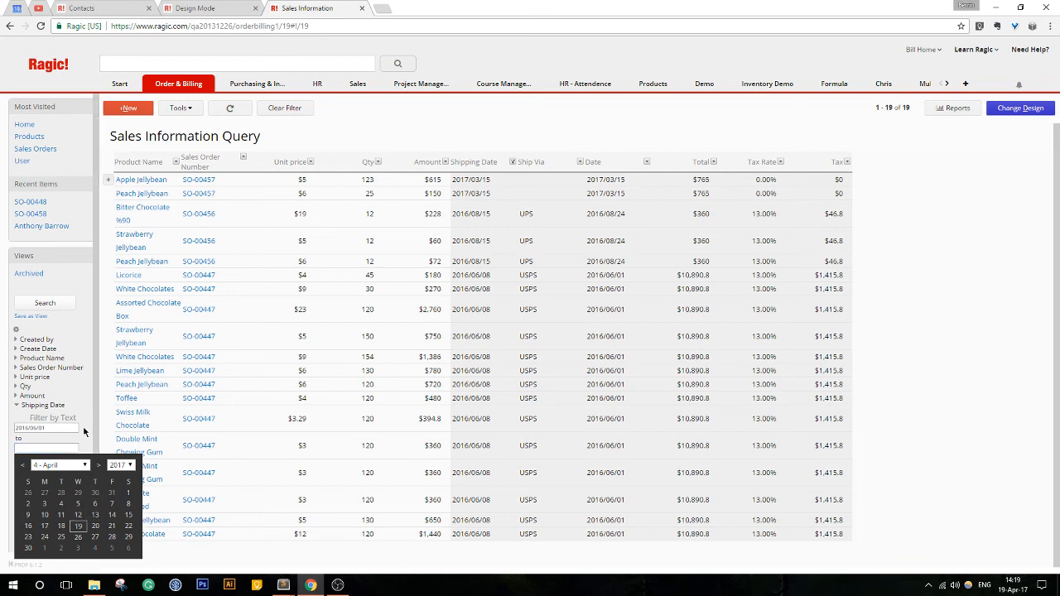
pyautogui.click(86, 431)
pyautogui.click(42, 450)
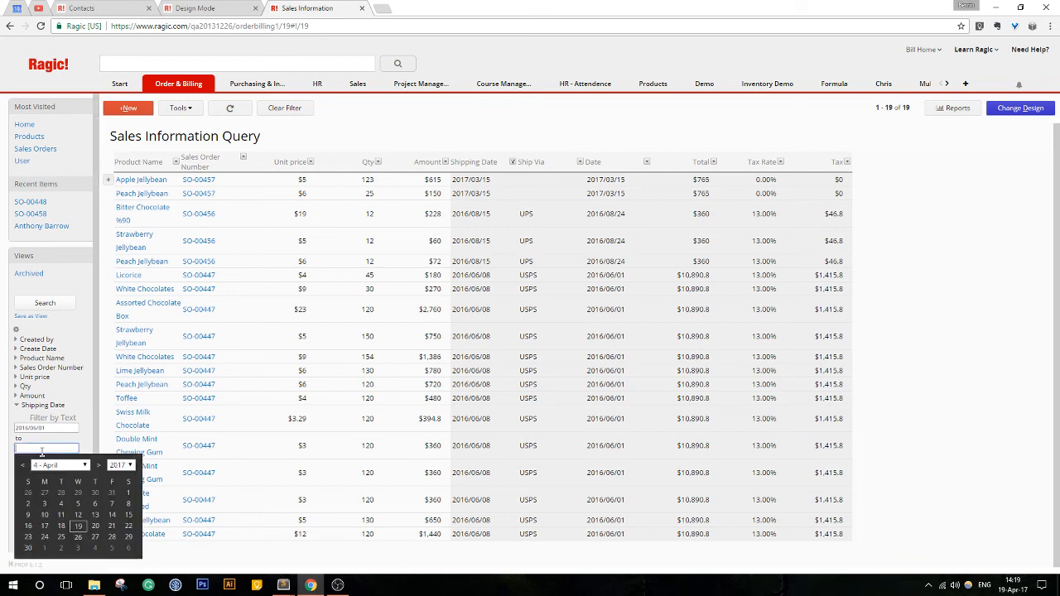
pyautogui.click(82, 528)
pyautogui.click(45, 303)
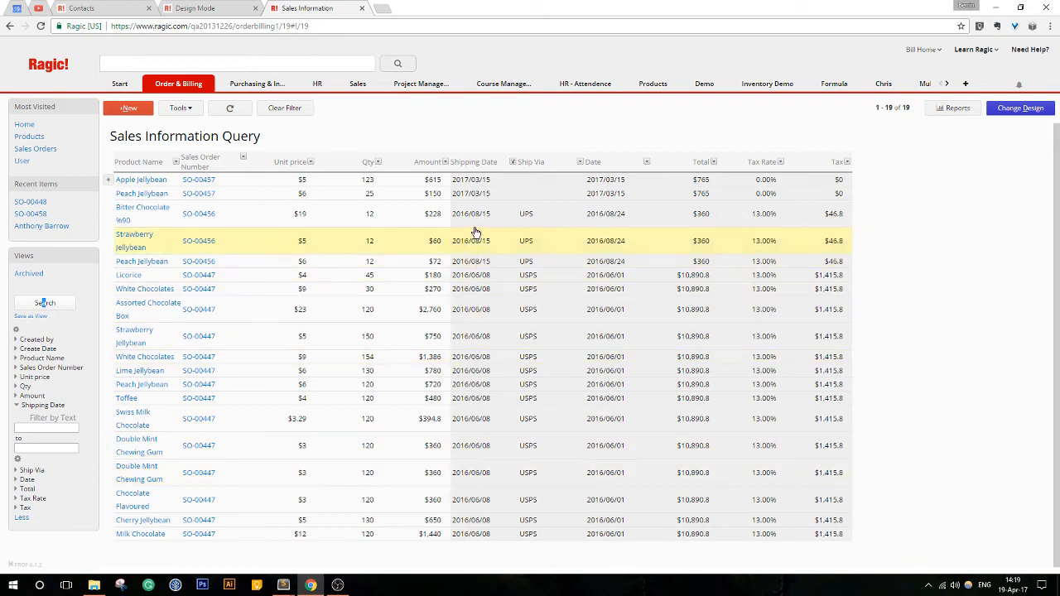
# - Clear the filter and page through the full Sales Information list to its last page and back to the first
pyautogui.click(267, 108)
pyautogui.scroll(-2, 397, 323)
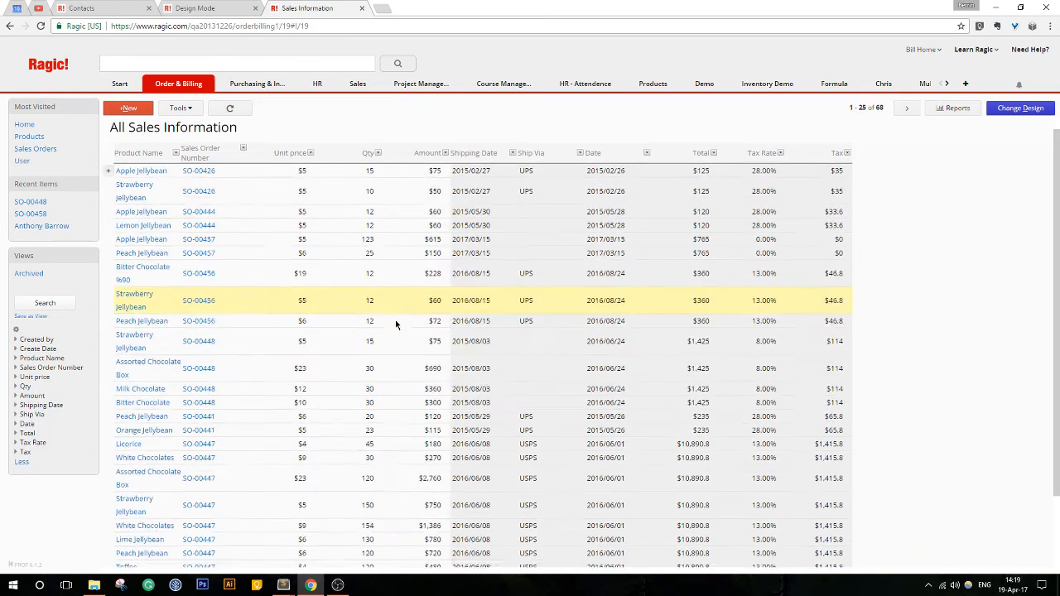
pyautogui.scroll(2, 396, 323)
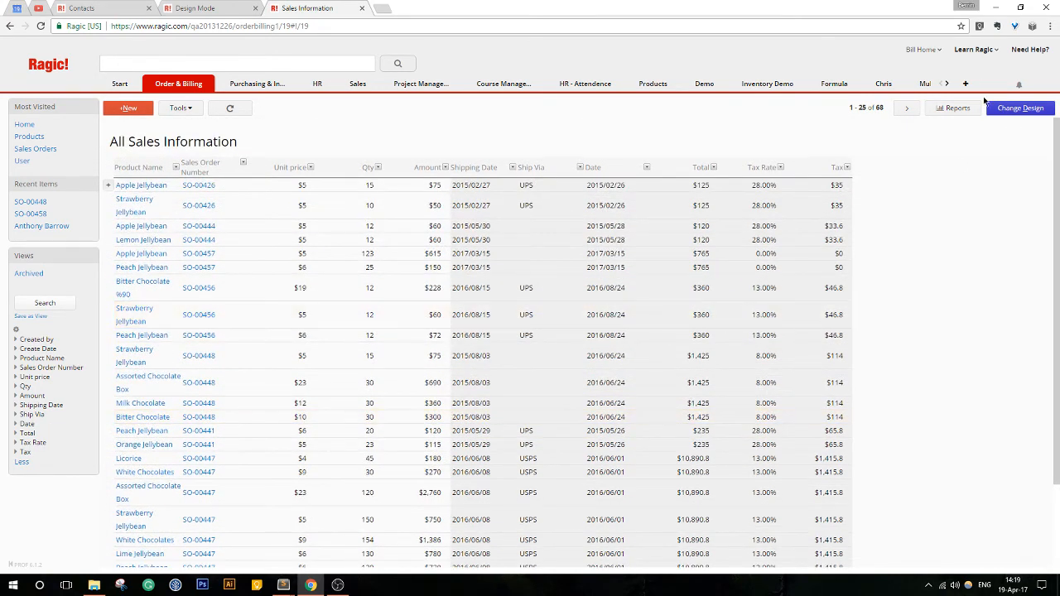
pyautogui.click(909, 108)
pyautogui.click(910, 108)
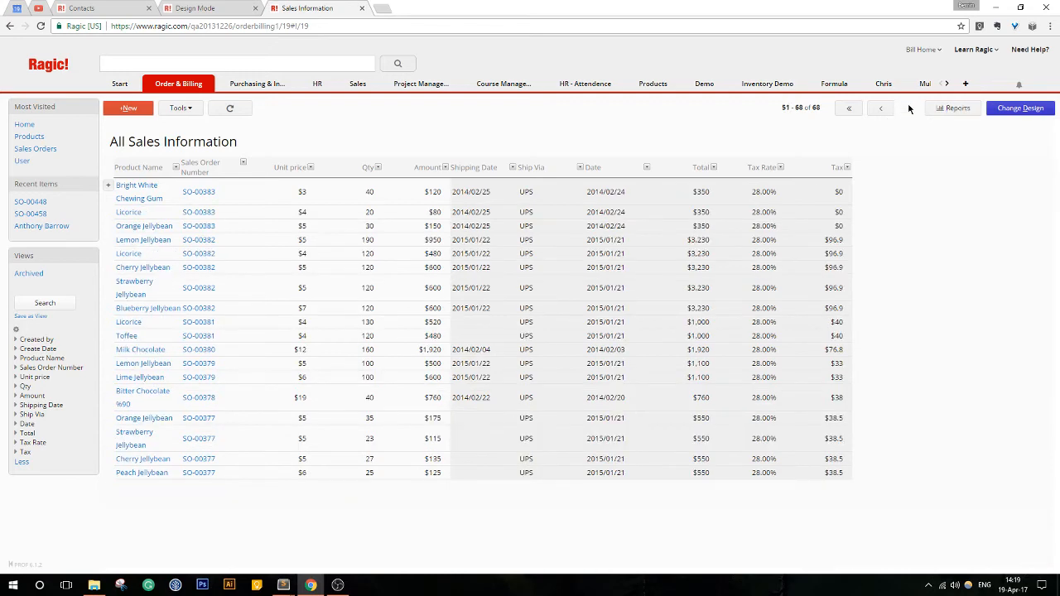
pyautogui.click(849, 111)
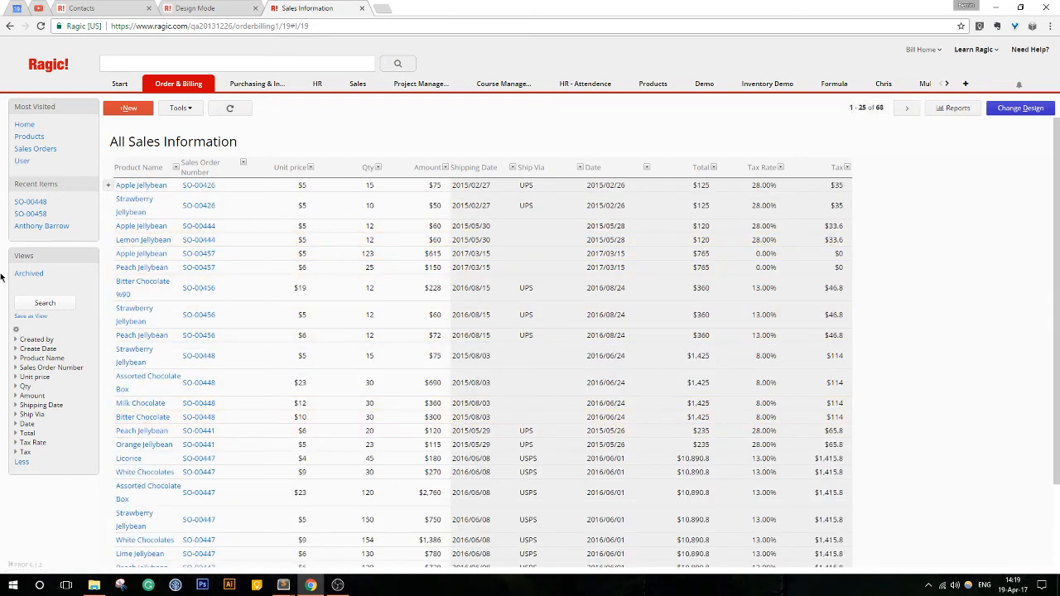
# - Delete the saved Archived view
pyautogui.click(77, 277)
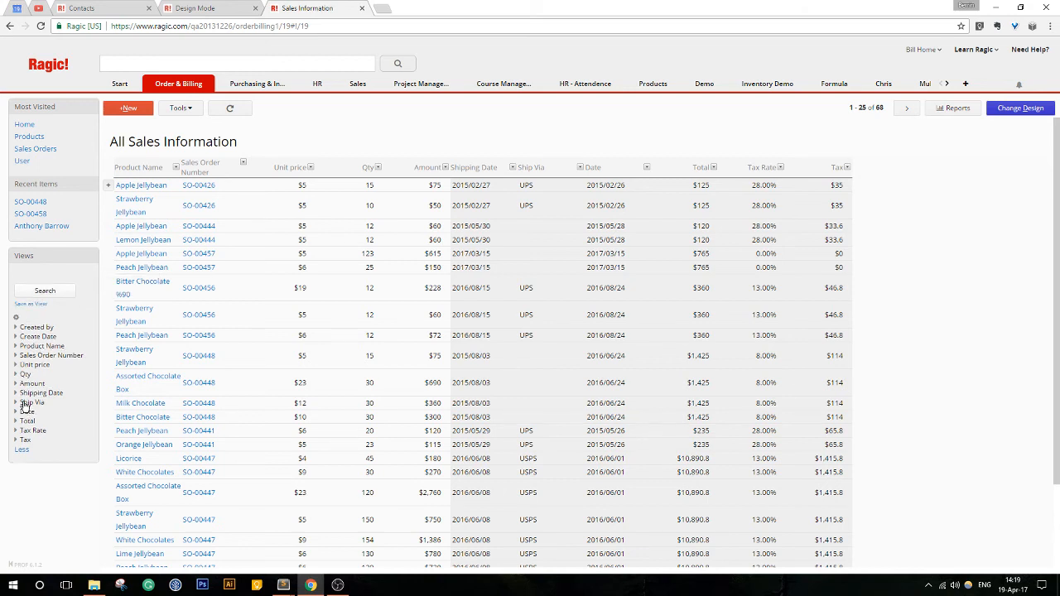
# - Search for records with a Shipping Date in This Year, and clear the filter again
pyautogui.click(43, 394)
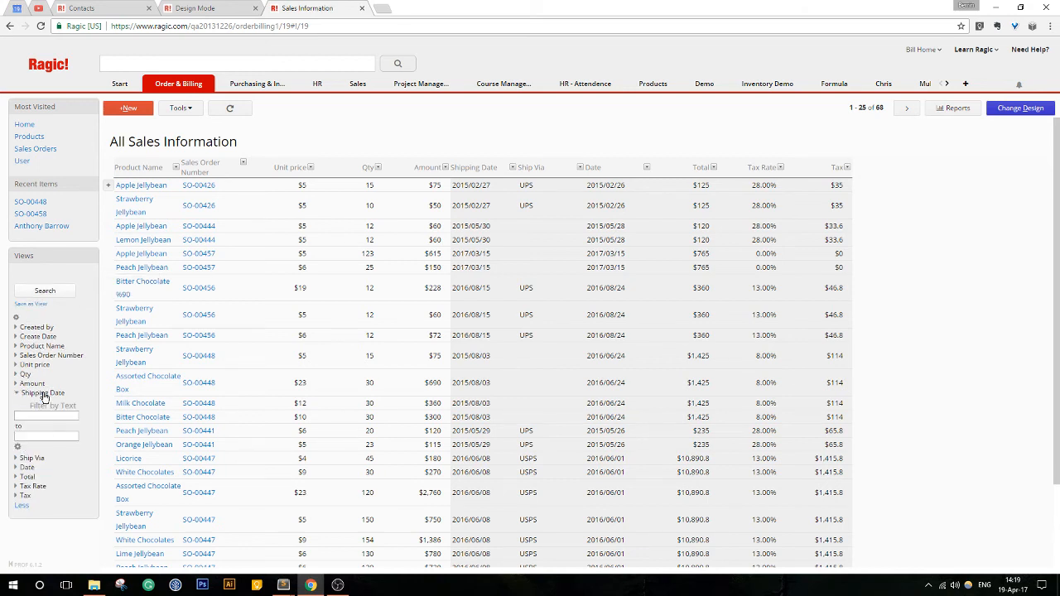
pyautogui.click(15, 449)
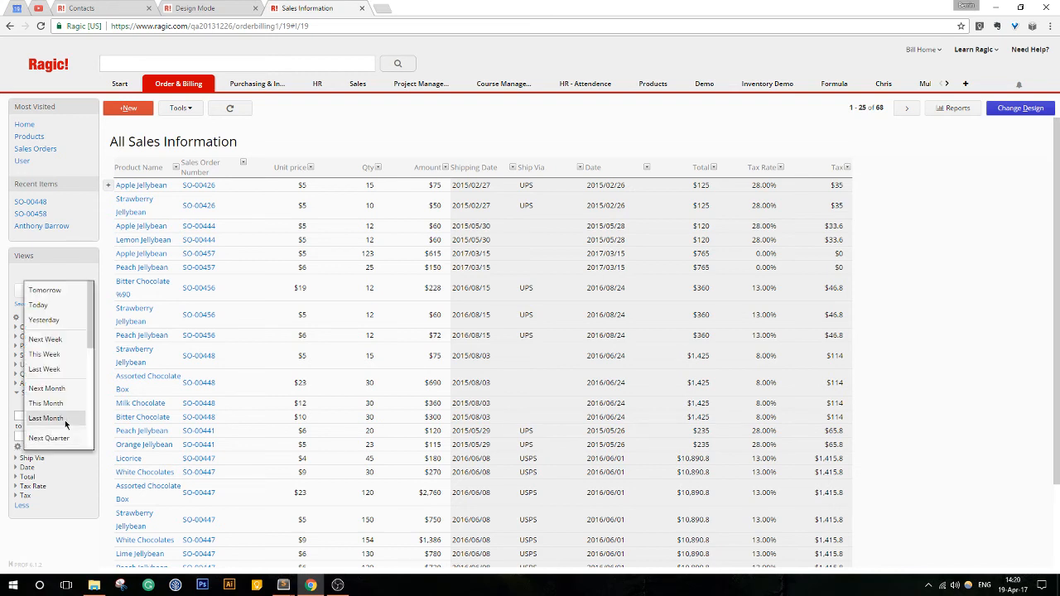
pyautogui.scroll(-3, 69, 382)
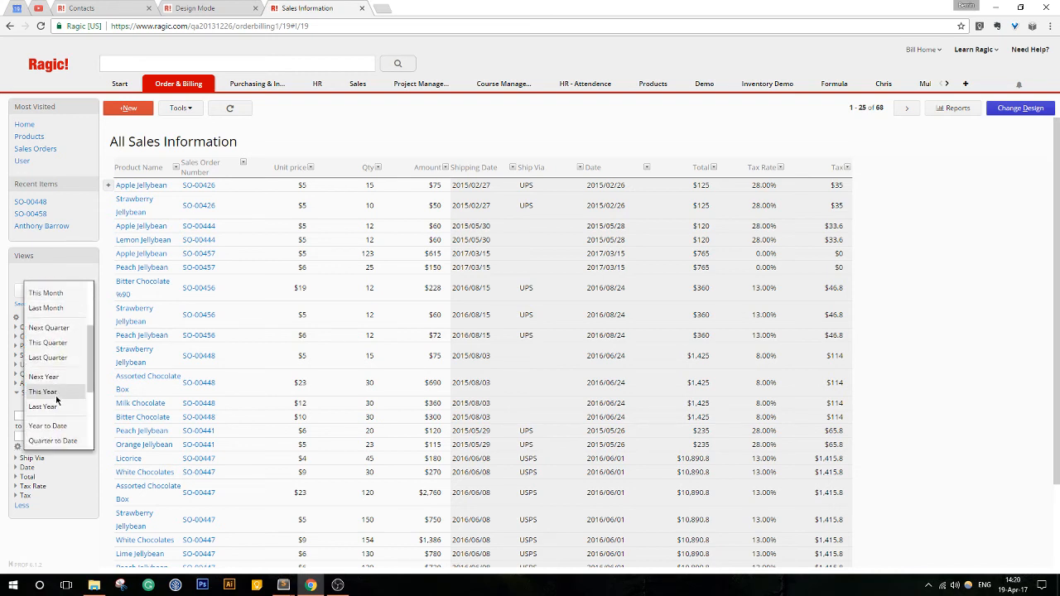
pyautogui.click(57, 399)
pyautogui.click(38, 293)
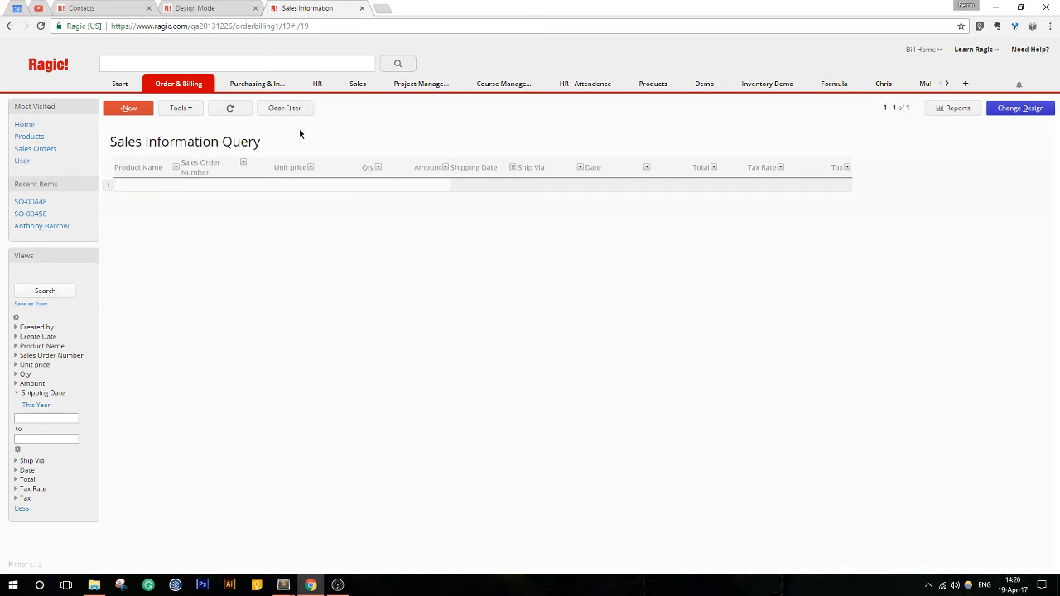
pyautogui.click(281, 113)
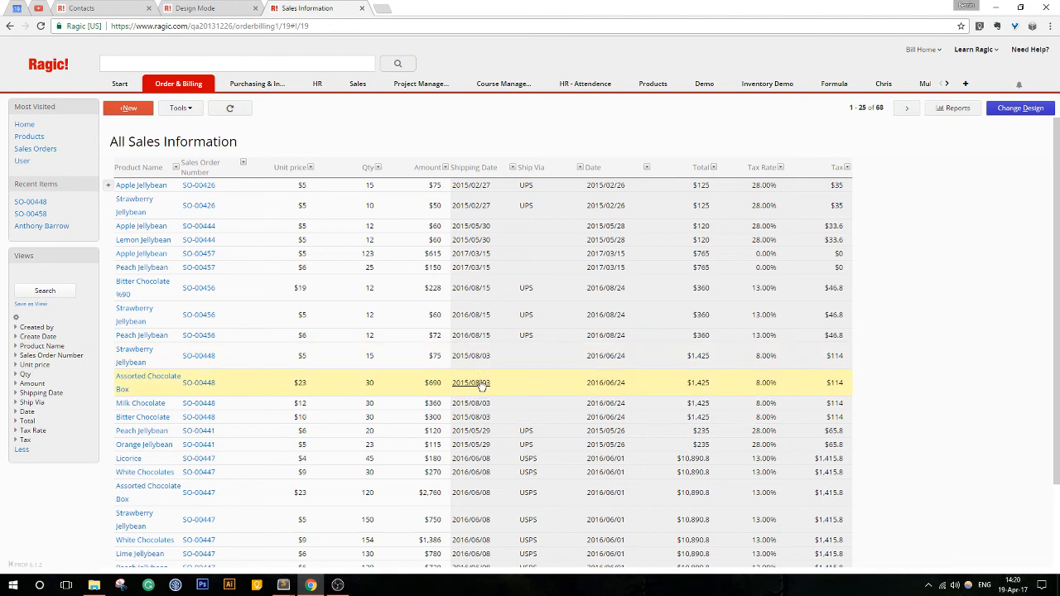
# - Search for records with a Shipping Date in Past 365 Days, and clear the filter again
pyautogui.scroll(-3, 482, 387)
pyautogui.scroll(3, 482, 387)
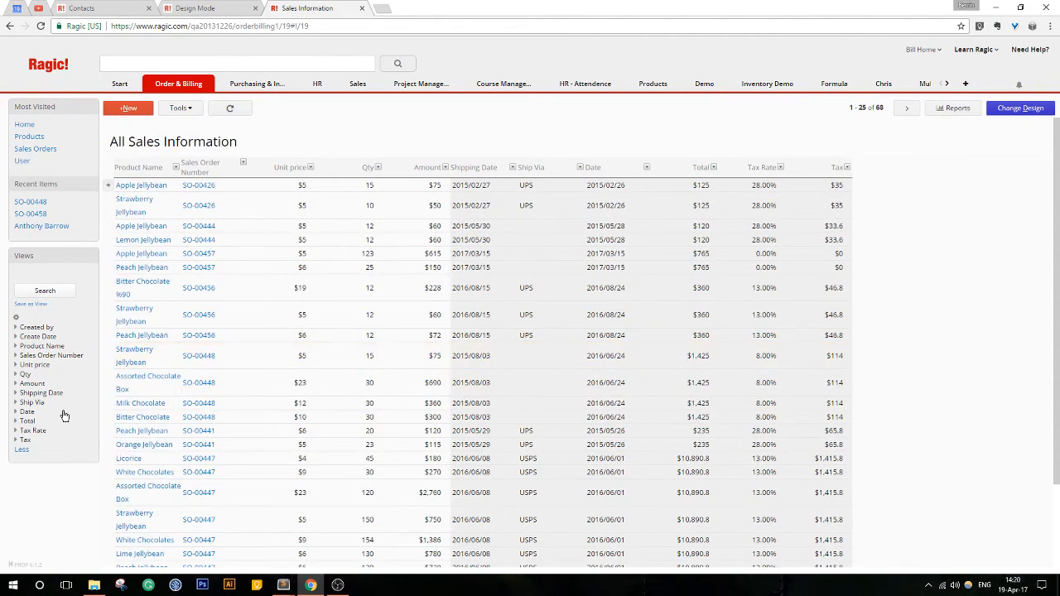
pyautogui.click(26, 393)
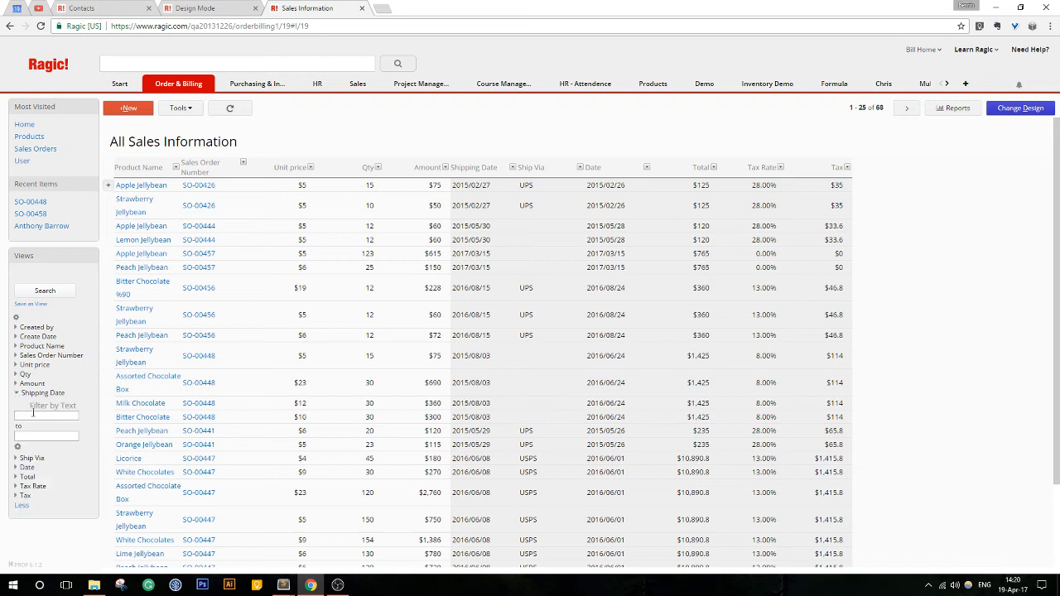
pyautogui.click(43, 413)
pyautogui.click(58, 407)
pyautogui.click(56, 408)
pyautogui.click(16, 448)
pyautogui.scroll(-3, 63, 421)
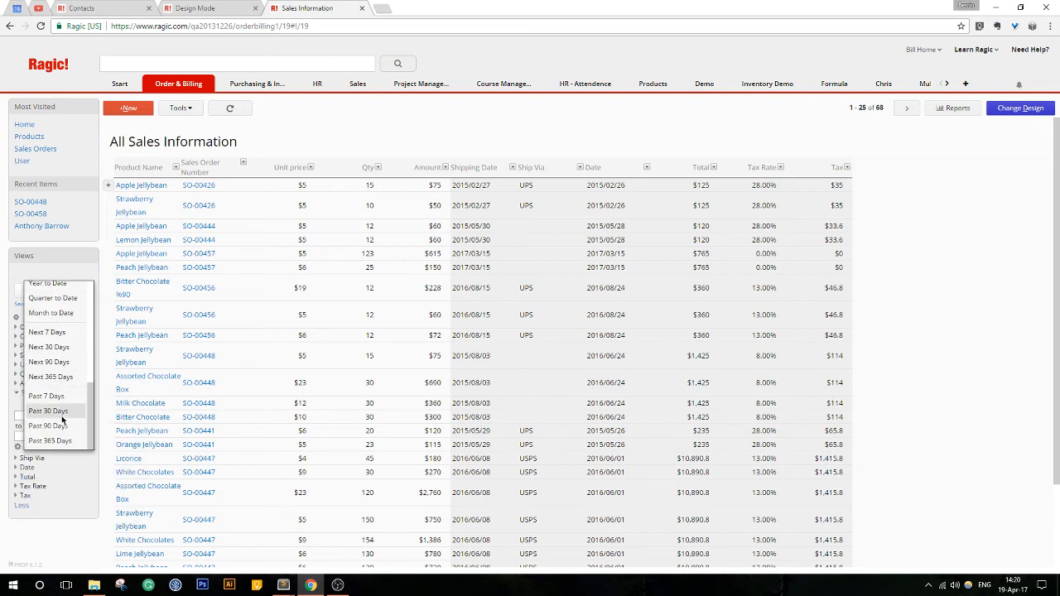
pyautogui.click(50, 440)
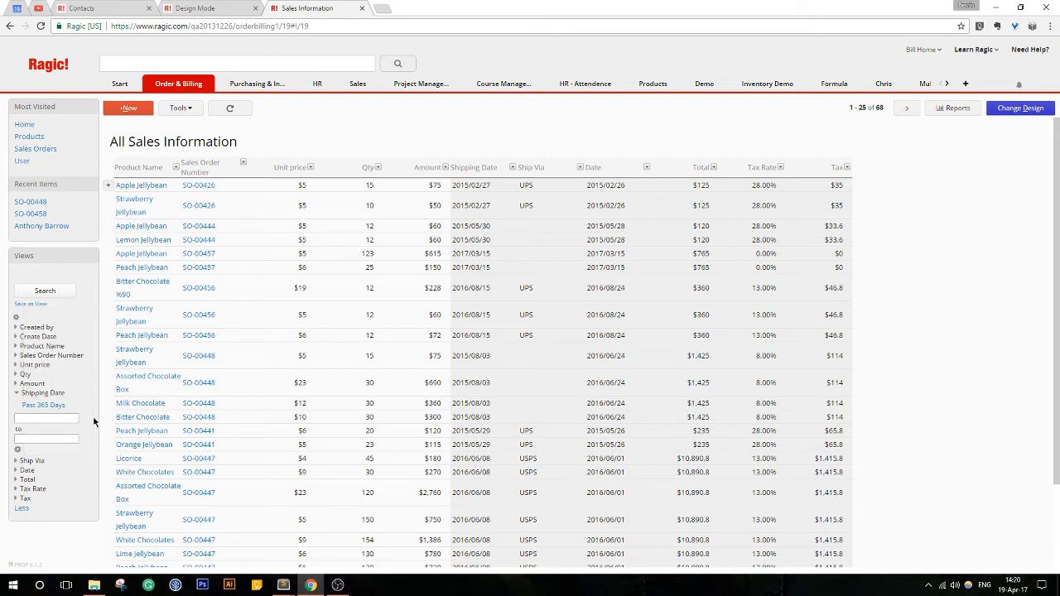
pyautogui.click(50, 294)
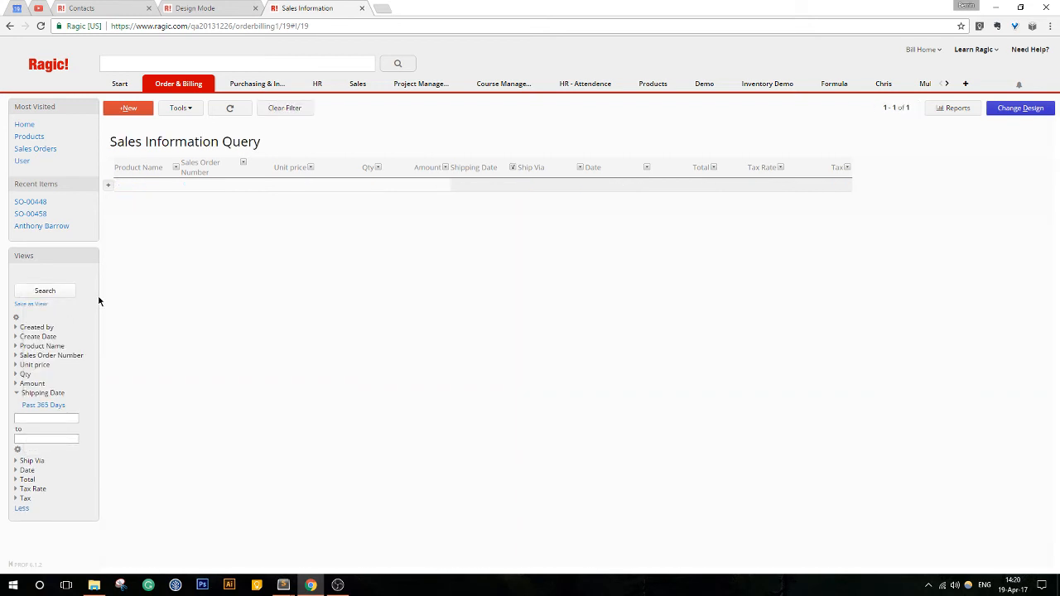
pyautogui.click(276, 116)
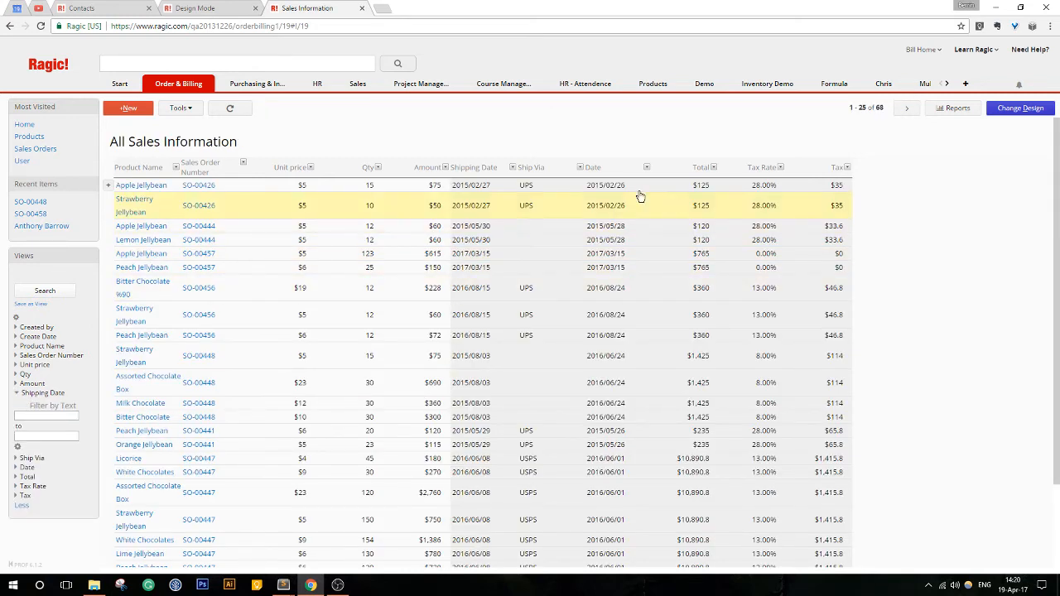
# - Add a selection field named Archived? with the choices Yes and No in row 13 of the Sales Information form, and save the design
pyautogui.click(696, 188)
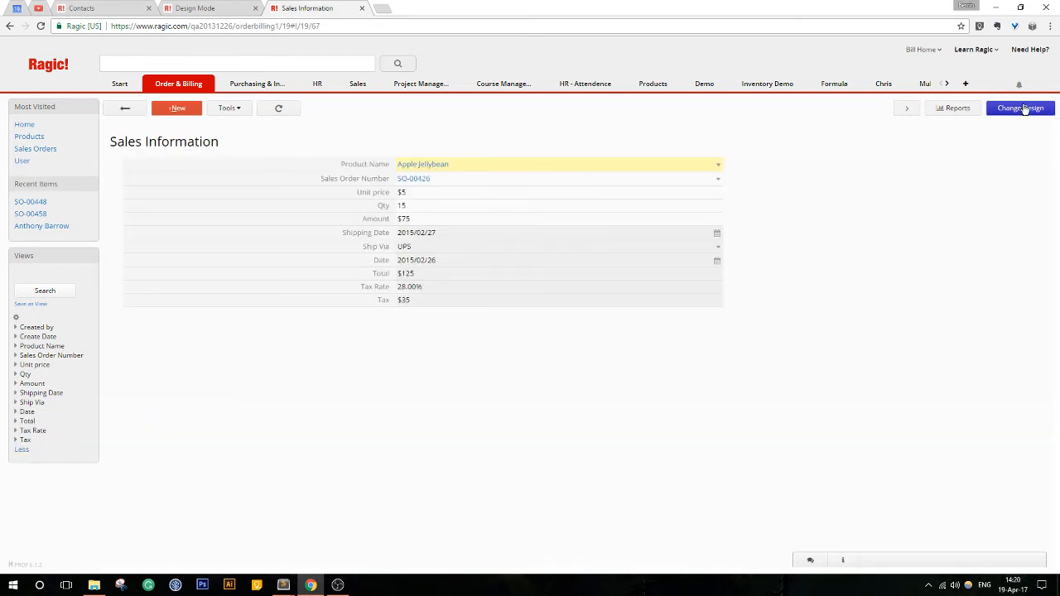
pyautogui.click(1021, 108)
pyautogui.click(270, 344)
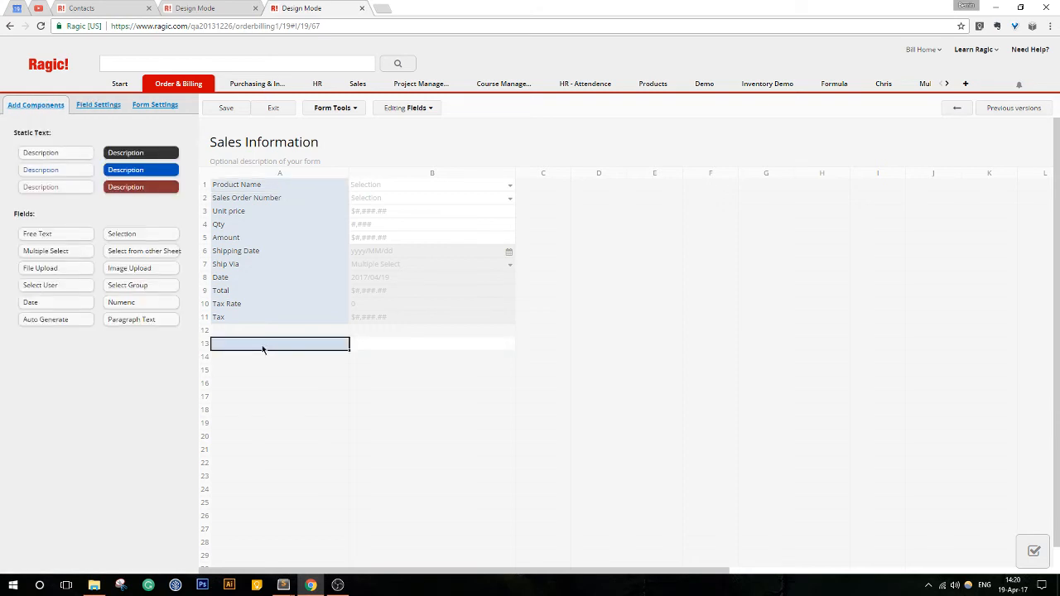
pyautogui.write('Arch')
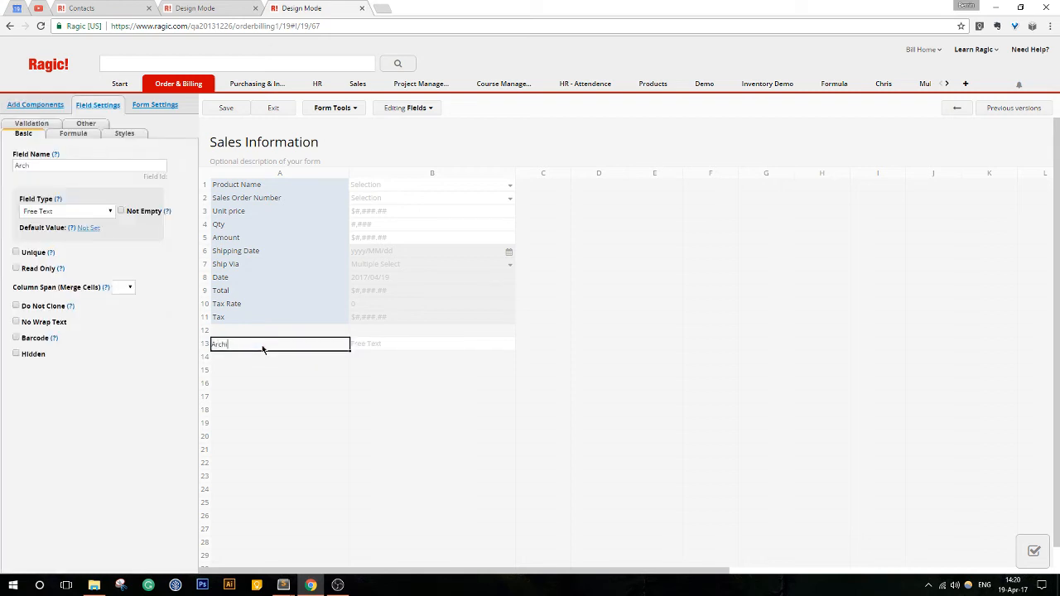
pyautogui.click(48, 213)
pyautogui.click(42, 241)
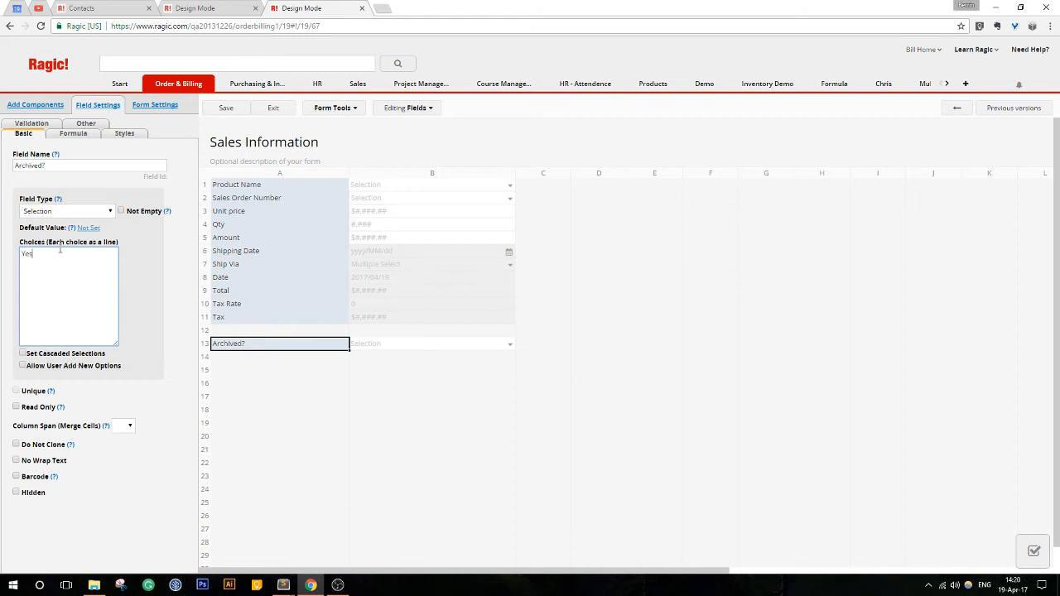
pyautogui.click(220, 109)
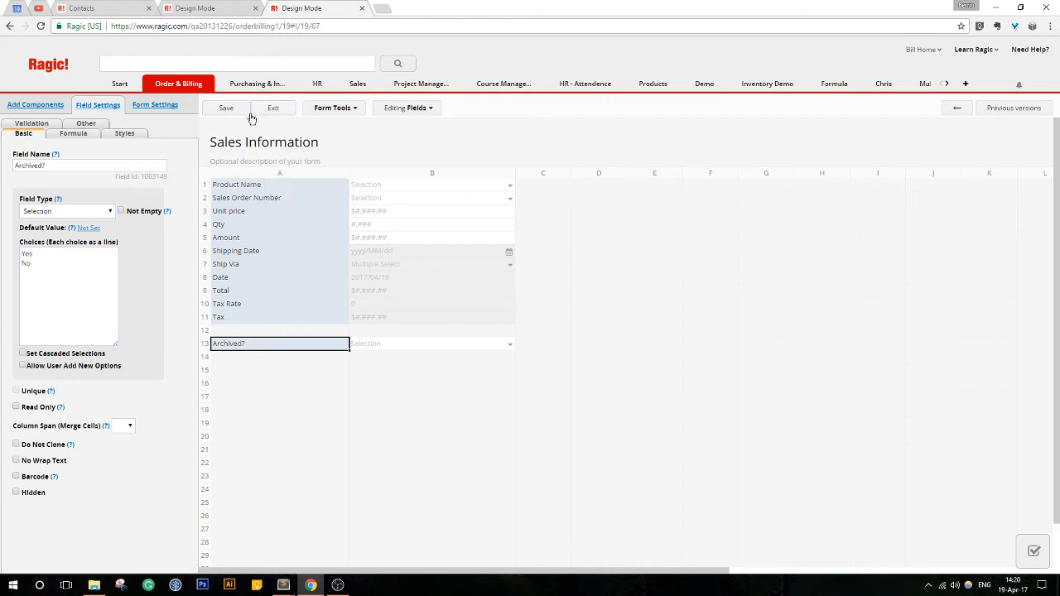
# - Set the default value of the Archived? field to Yes, save the design and leave design mode
pyautogui.click(86, 228)
pyautogui.click(112, 232)
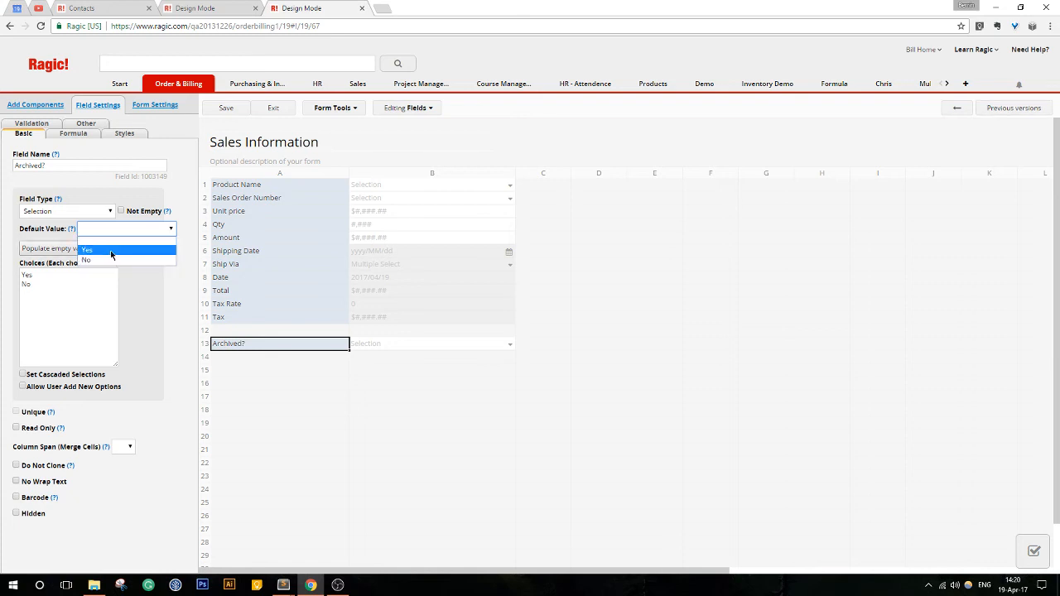
pyautogui.click(111, 250)
pyautogui.click(131, 232)
pyautogui.click(117, 252)
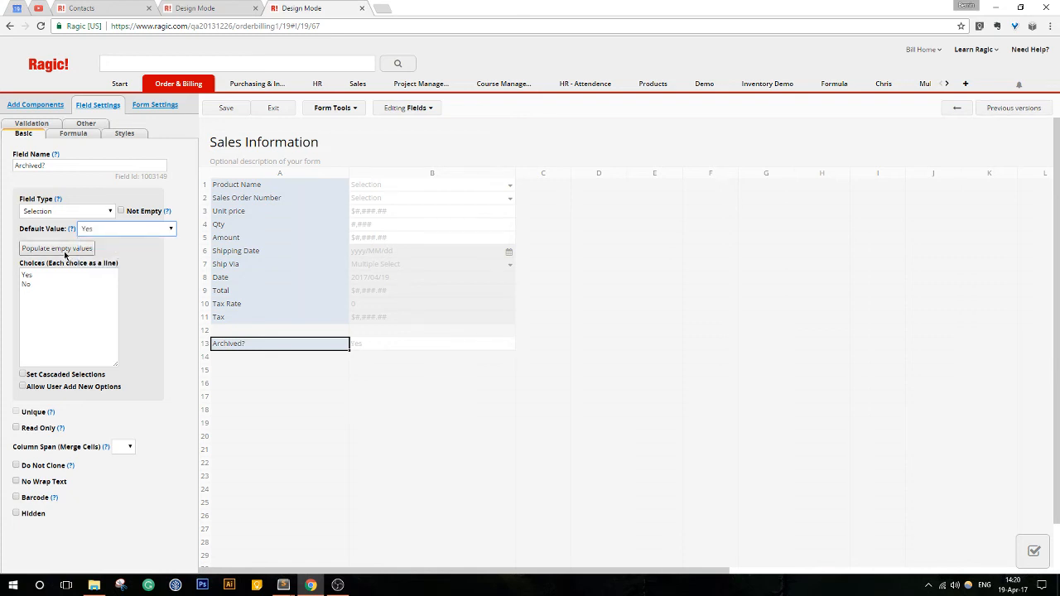
pyautogui.click(273, 110)
pyautogui.click(318, 206)
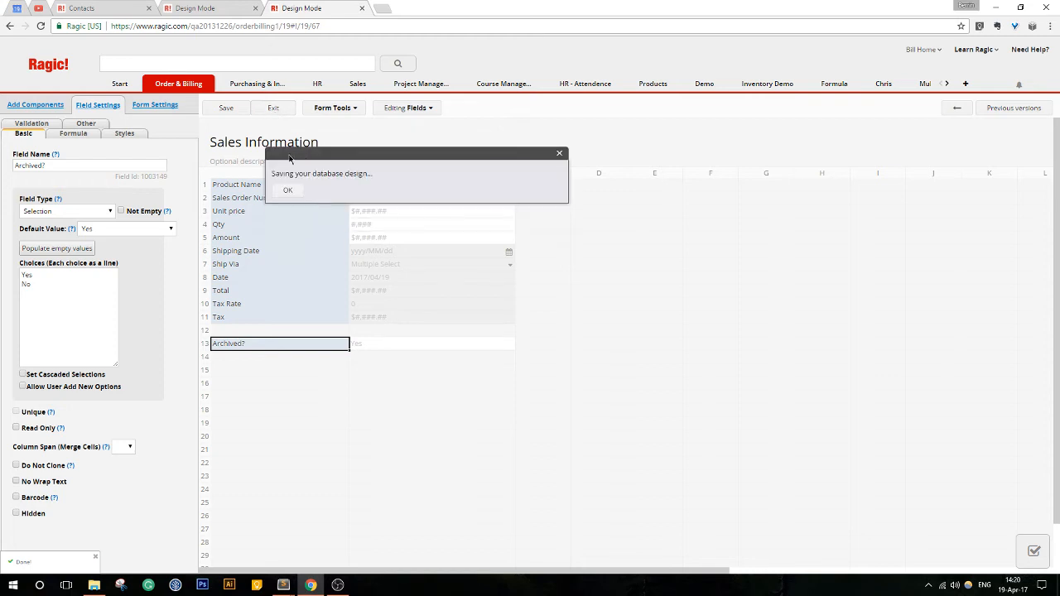
# - Populate the empty Archived? values of existing records with the default from the form design, and return to the record list
pyautogui.click(132, 109)
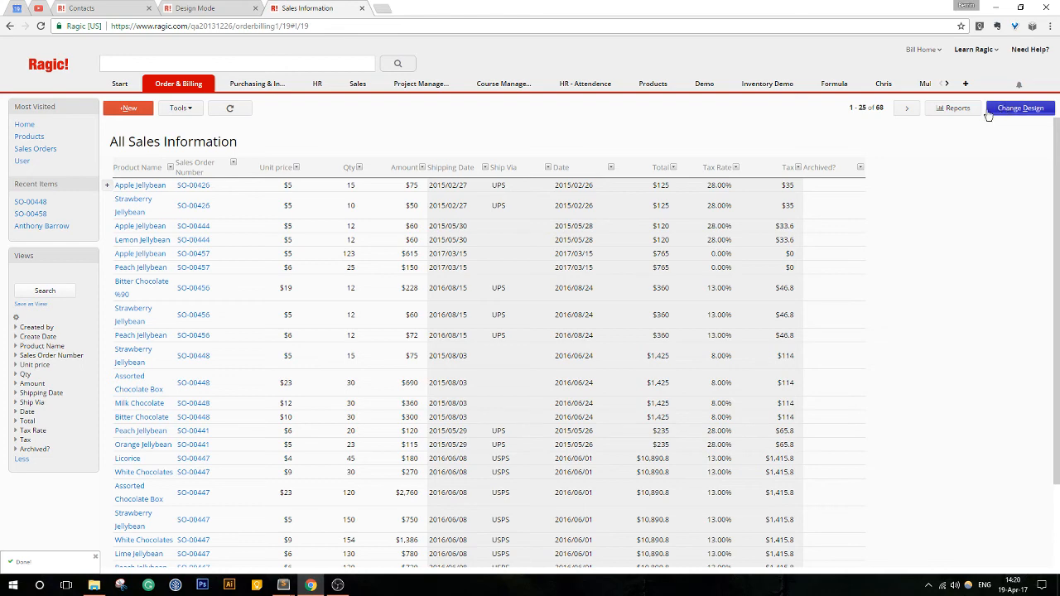
pyautogui.click(1019, 108)
pyautogui.click(957, 108)
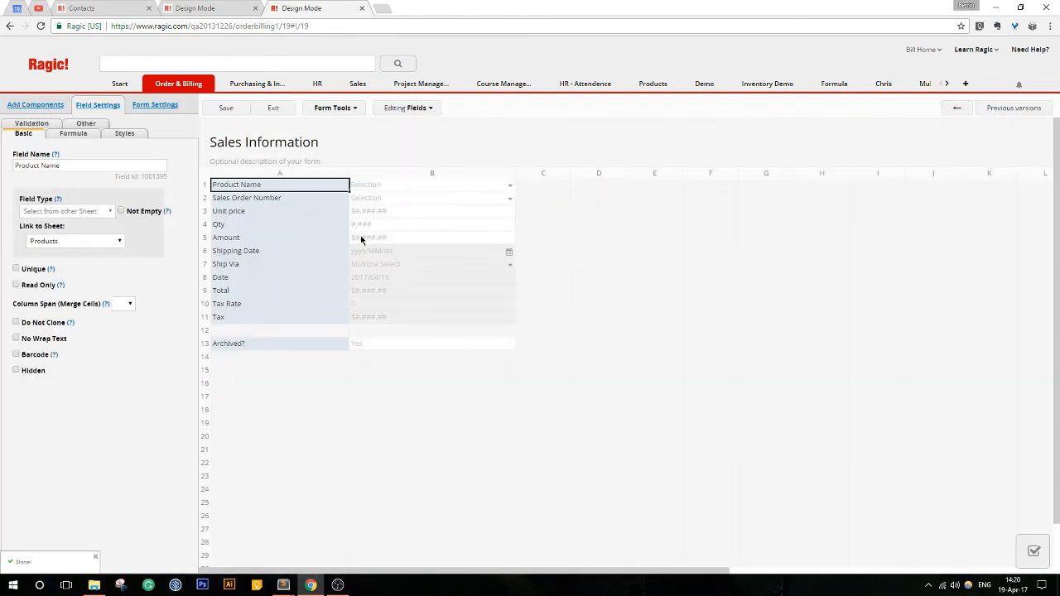
pyautogui.click(267, 345)
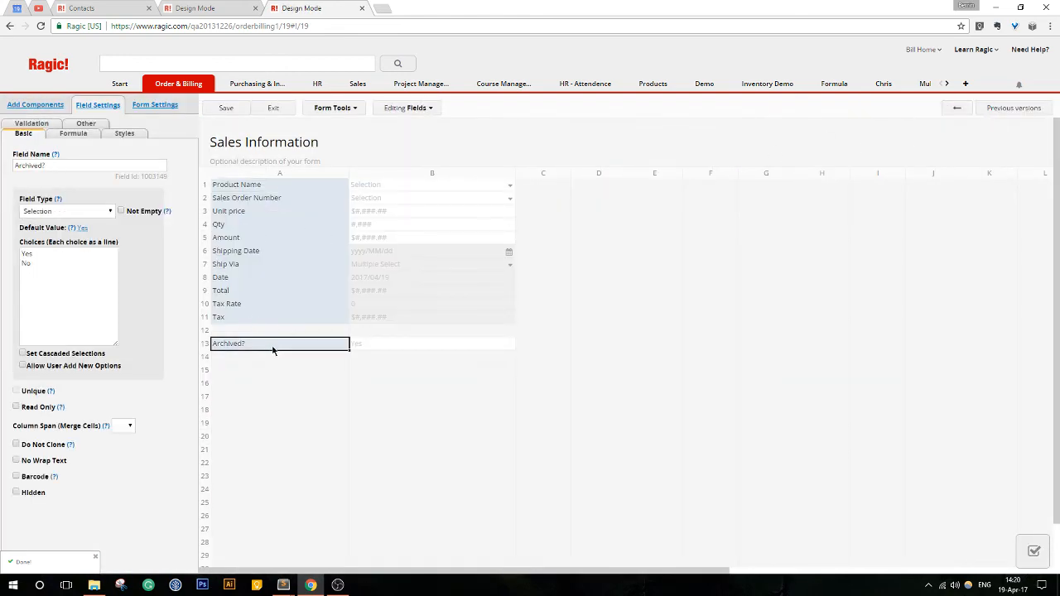
pyautogui.click(82, 228)
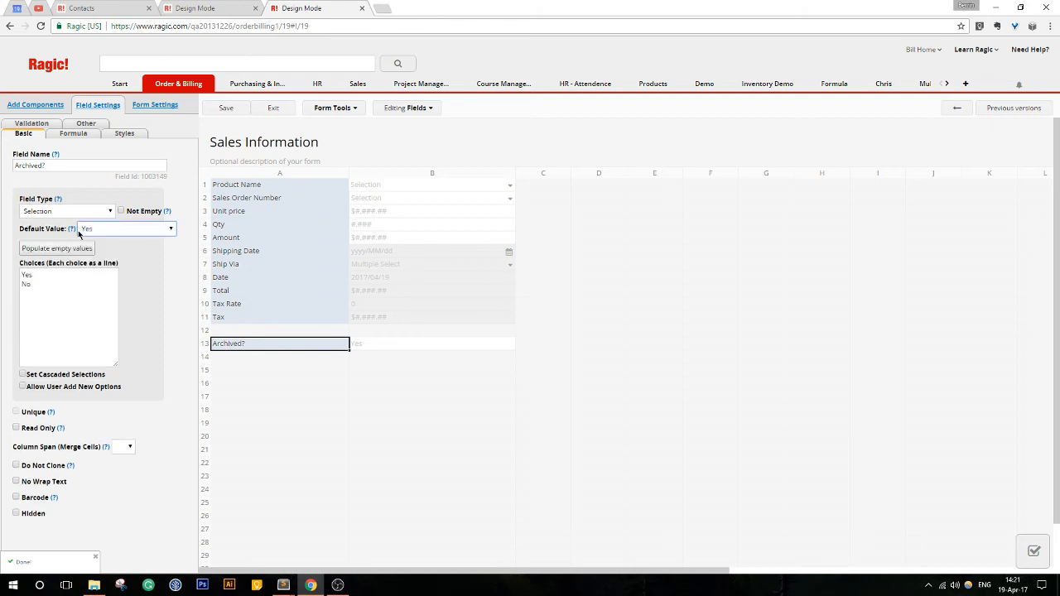
pyautogui.click(79, 251)
pyautogui.click(262, 111)
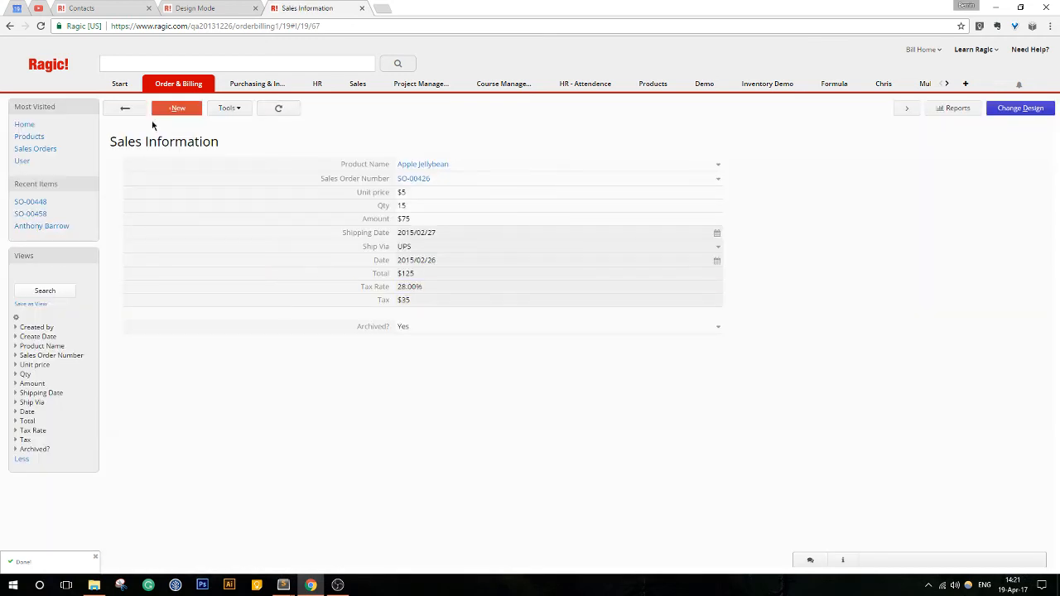
pyautogui.click(125, 108)
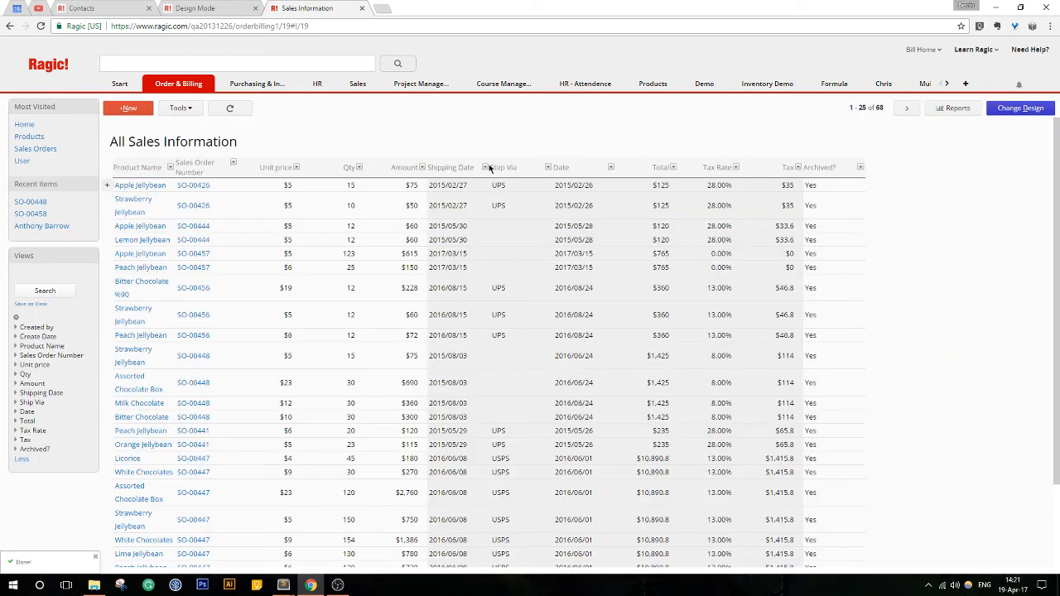
# - Set Archived? to No for the Apple Jellybean record of SO-00426 and the three SO-00456 records, and save the list
pyautogui.click(307, 189)
pyautogui.click(848, 187)
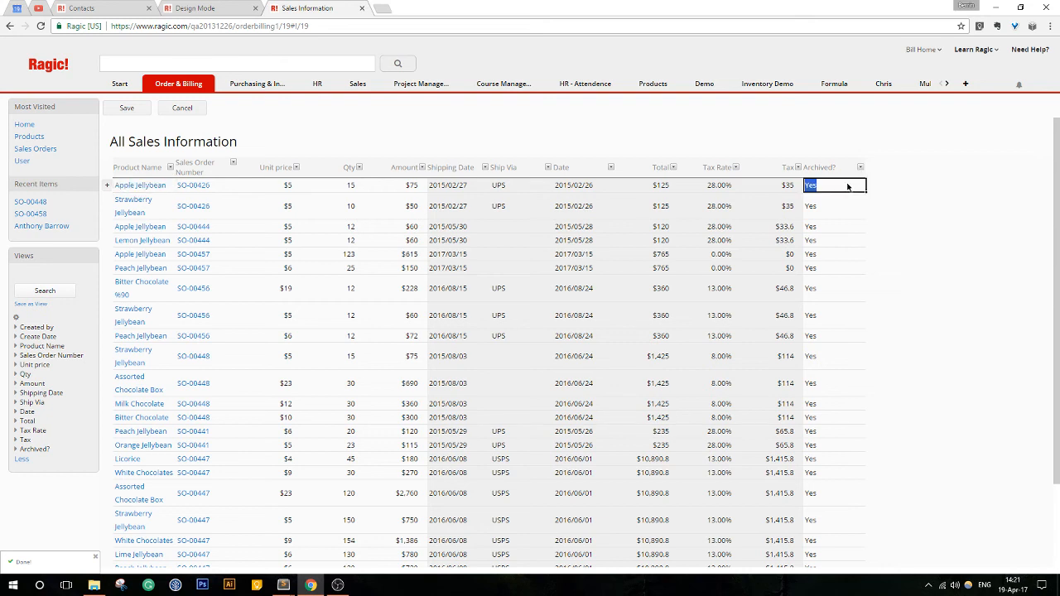
pyautogui.click(843, 217)
pyautogui.click(842, 282)
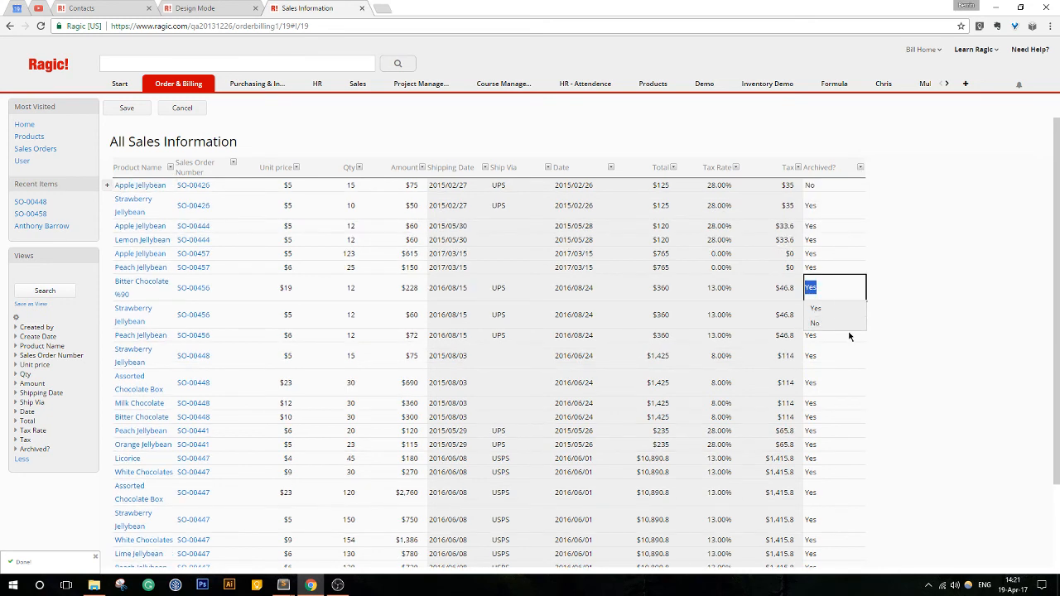
pyautogui.click(838, 323)
pyautogui.click(836, 315)
pyautogui.click(825, 355)
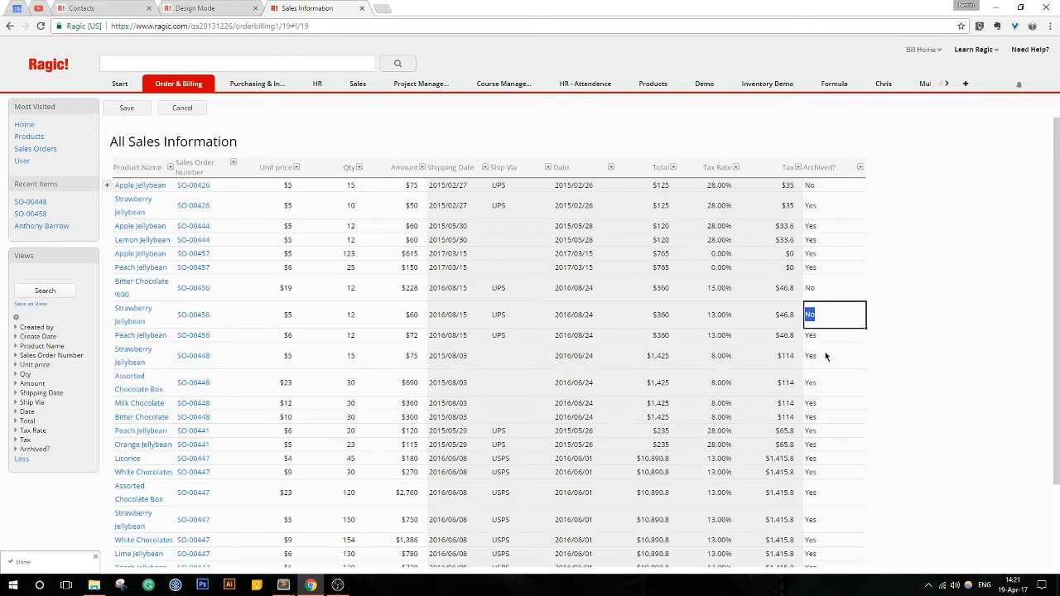
pyautogui.click(827, 335)
pyautogui.click(829, 366)
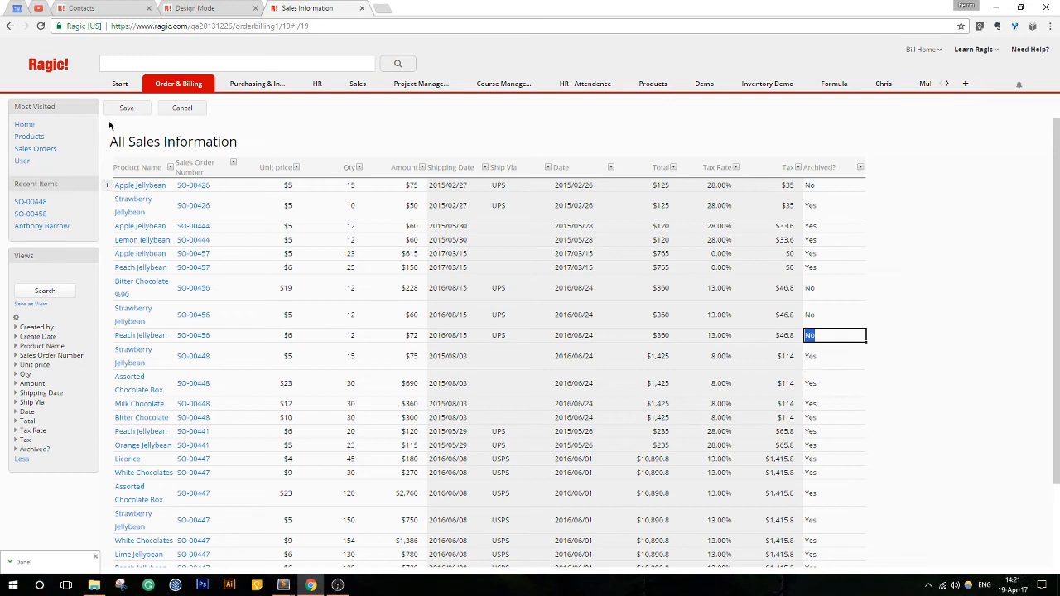
pyautogui.click(123, 108)
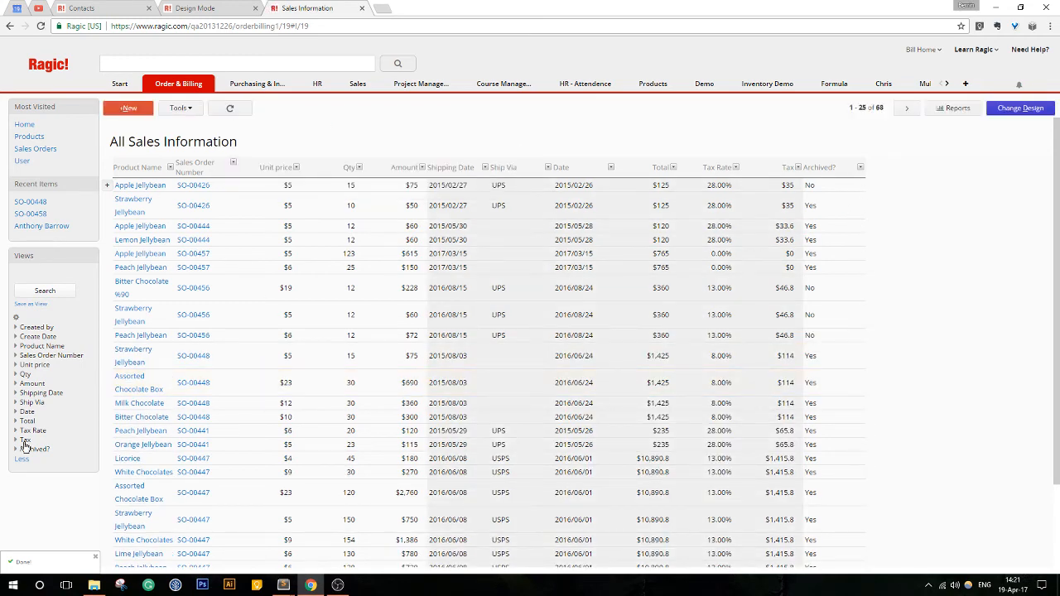
# - Search for records with Archived? set to No, and save the search as a Fixed Filter
pyautogui.click(26, 448)
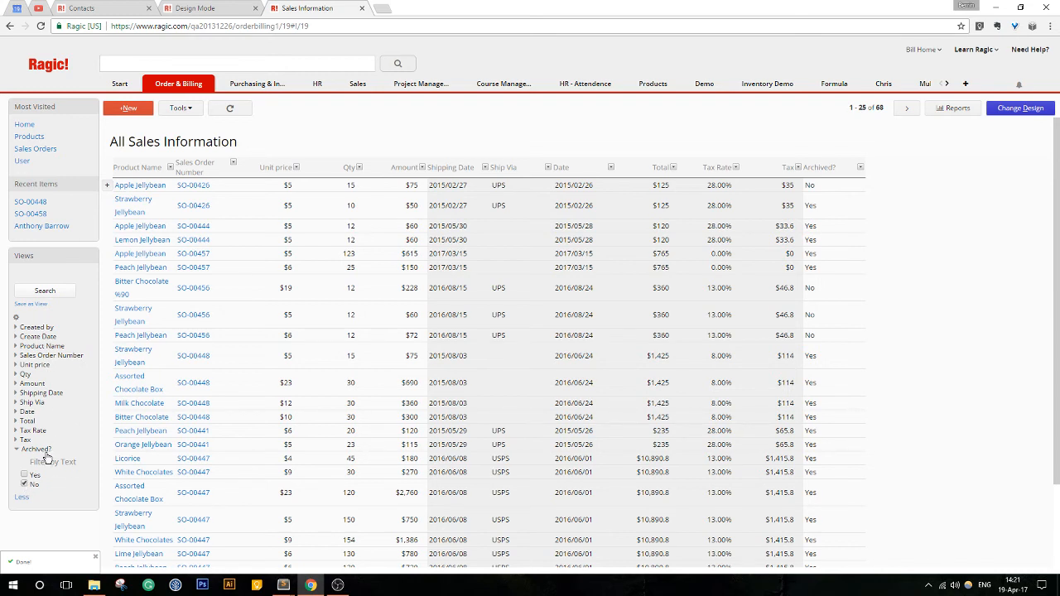
pyautogui.click(45, 292)
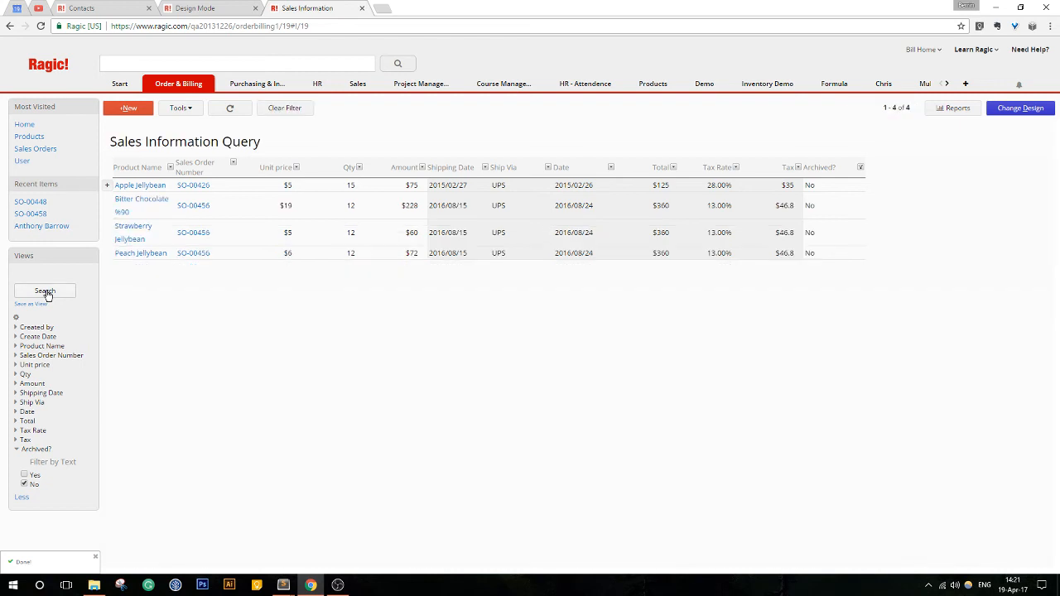
pyautogui.click(33, 306)
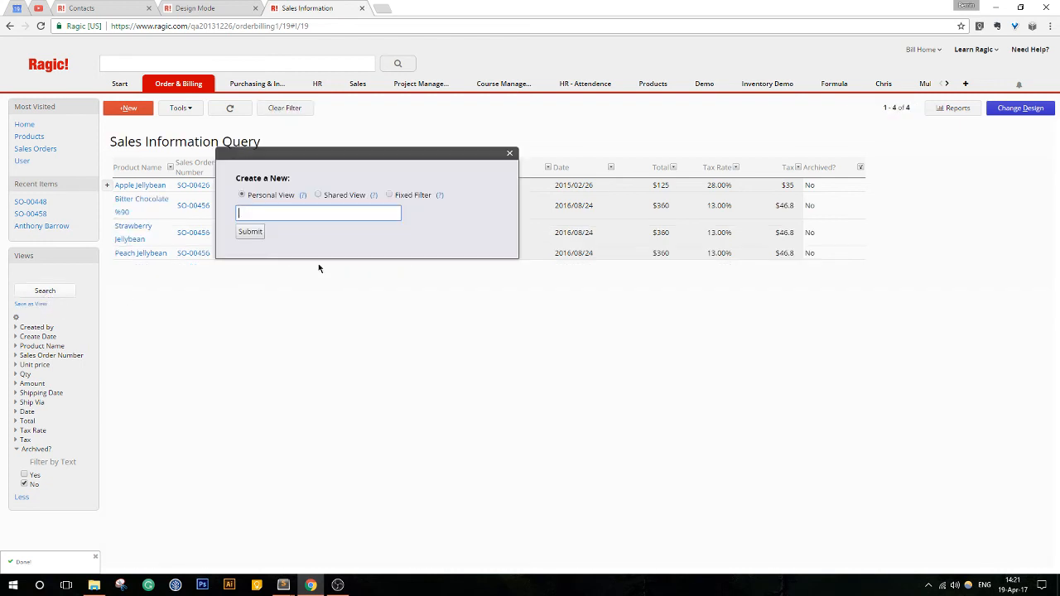
pyautogui.click(390, 194)
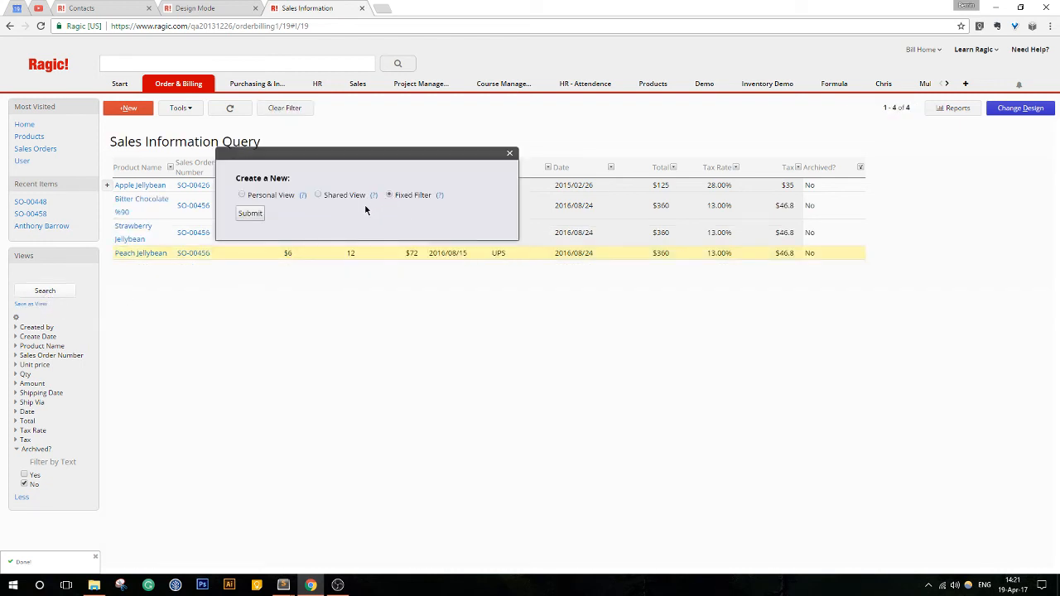
pyautogui.click(250, 214)
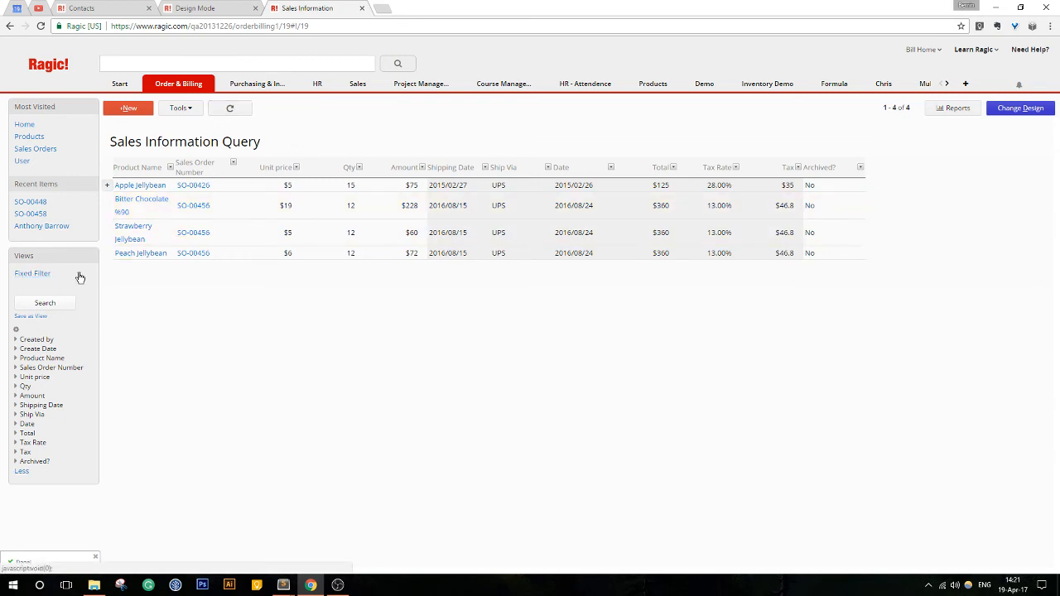
pyautogui.moveTo(73, 275)
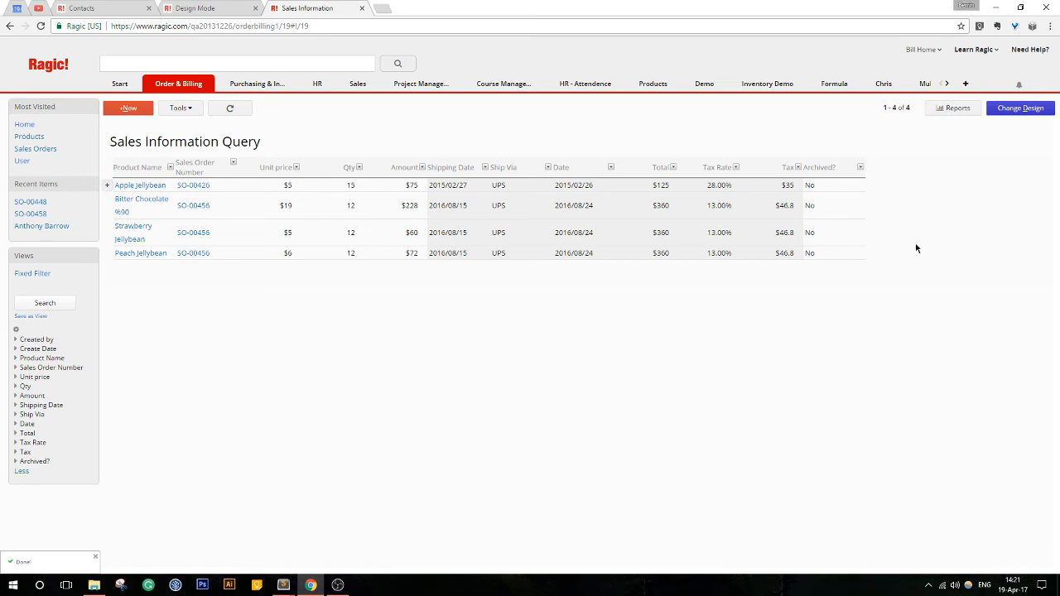
# - Set Archived? to Yes for the Bitter Chocolate %90 record, save it, and return to the filtered record list
pyautogui.click(850, 214)
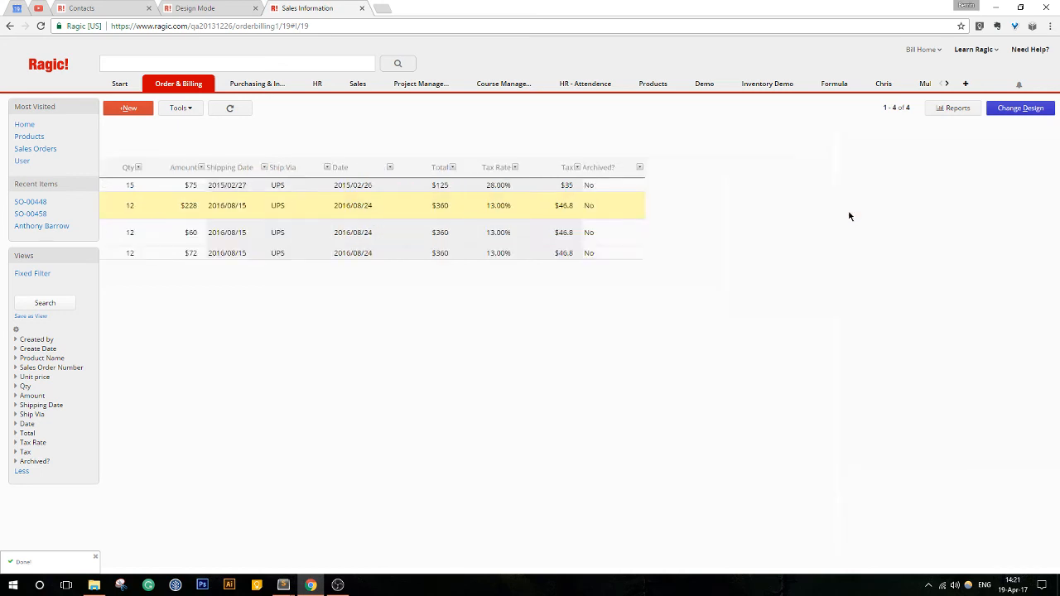
pyautogui.click(531, 328)
pyautogui.click(507, 340)
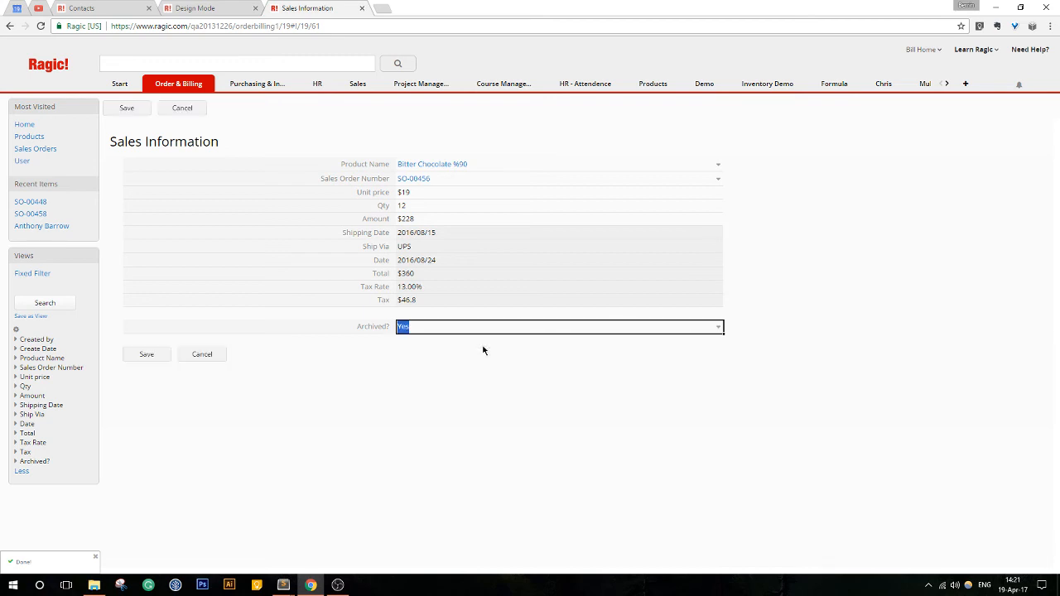
pyautogui.click(146, 356)
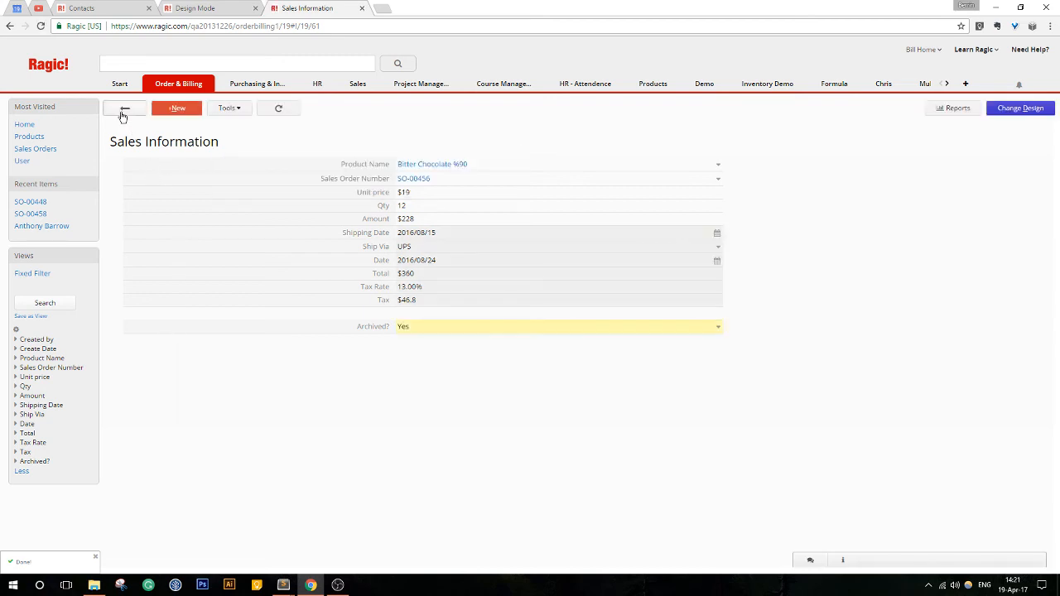
pyautogui.click(121, 108)
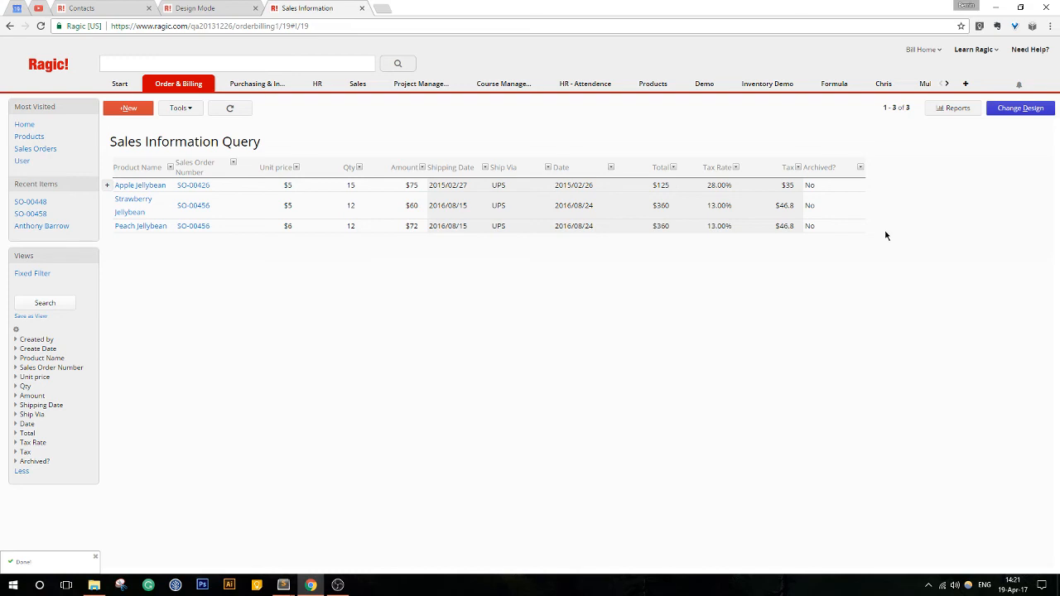
# - Duplicate the Sales Information sheet using the same data source, and remove the Fixed Filter from the copy
pyautogui.click(1014, 111)
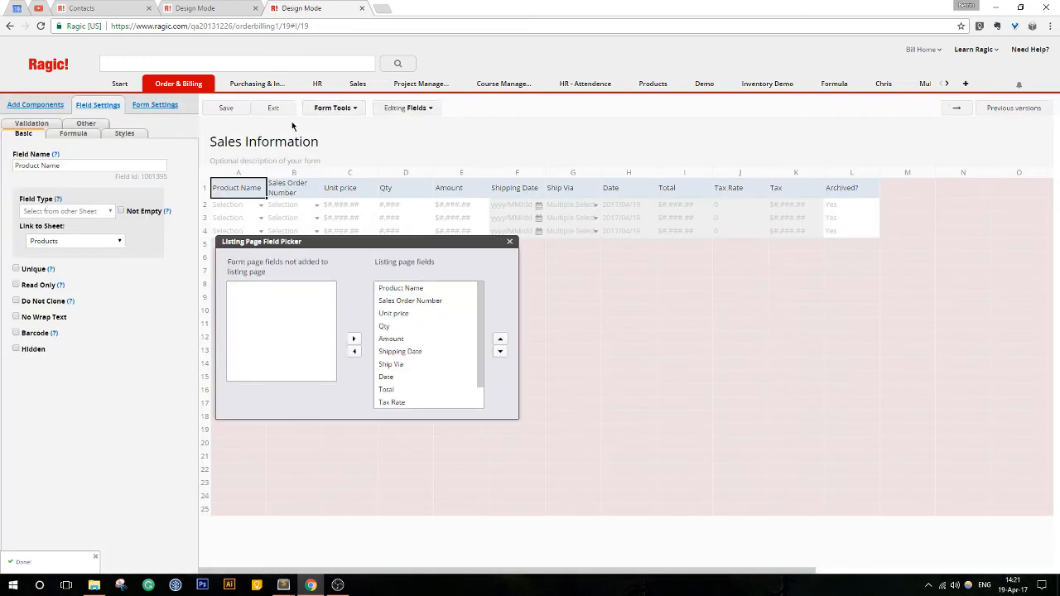
pyautogui.click(351, 109)
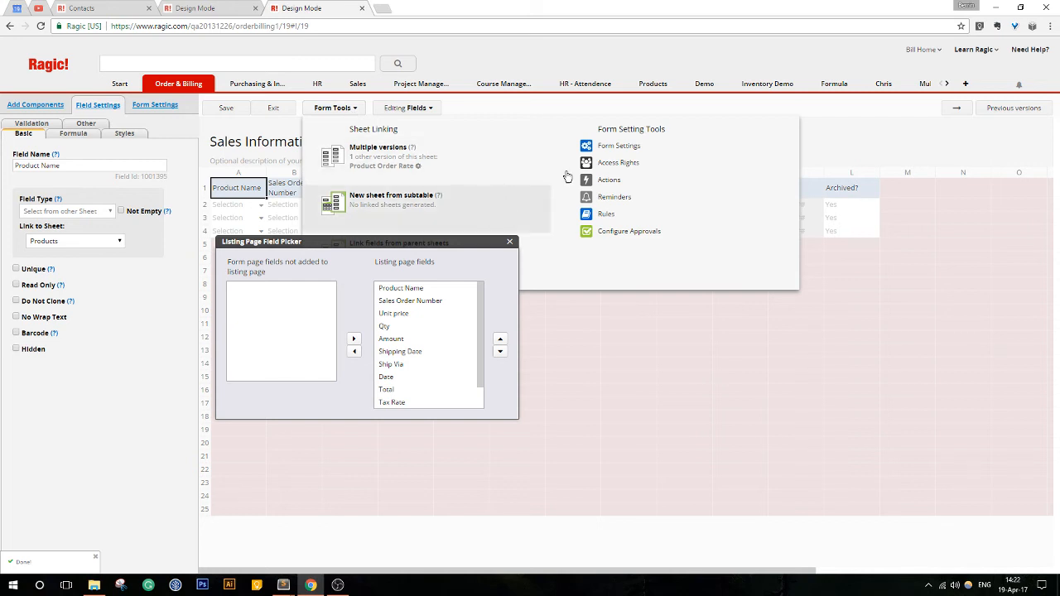
pyautogui.click(957, 108)
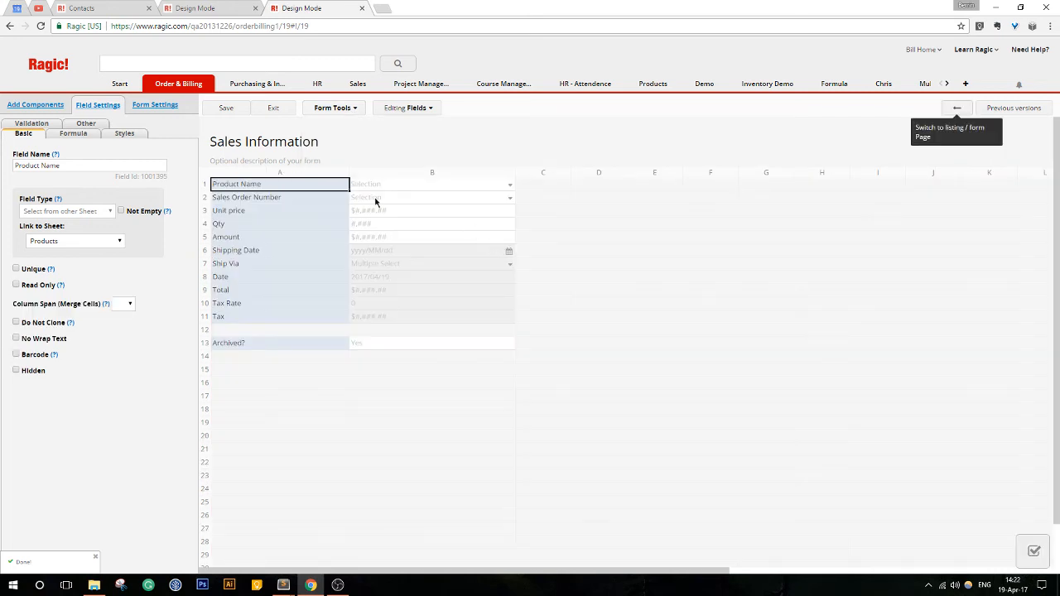
pyautogui.click(337, 109)
pyautogui.click(464, 216)
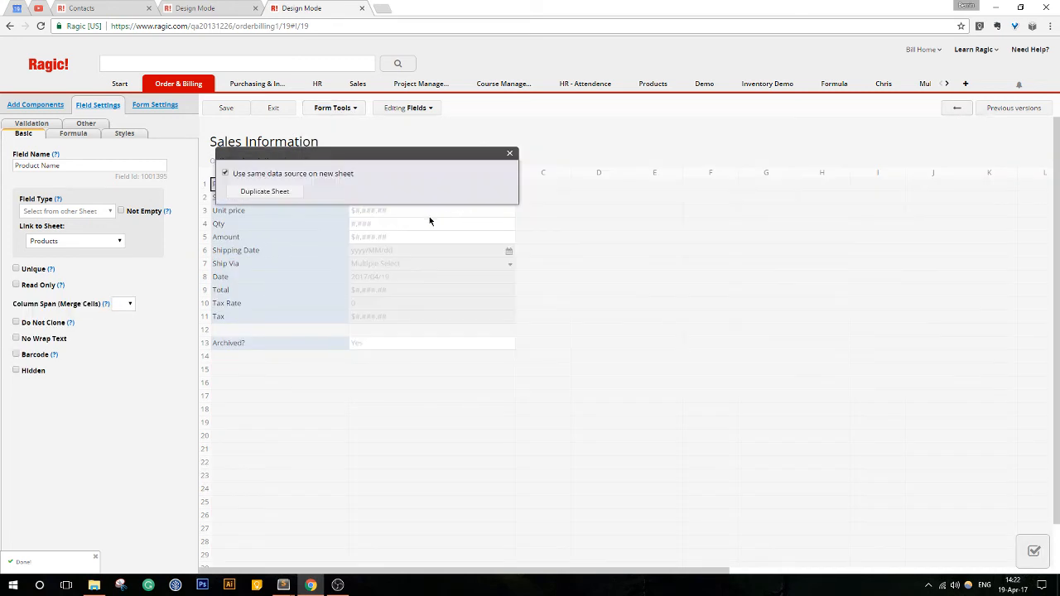
pyautogui.click(291, 196)
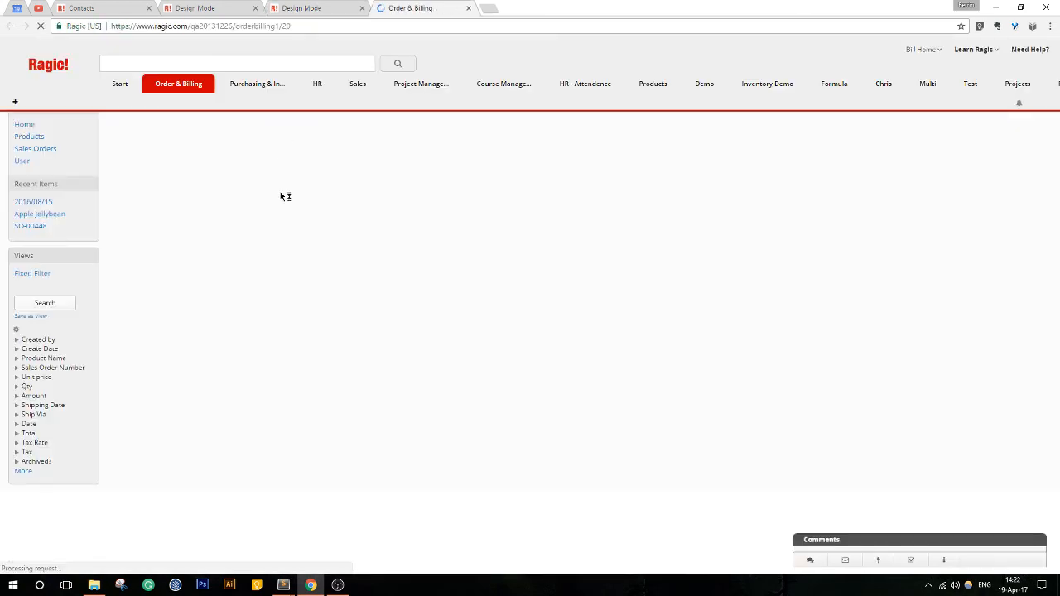
pyautogui.click(83, 282)
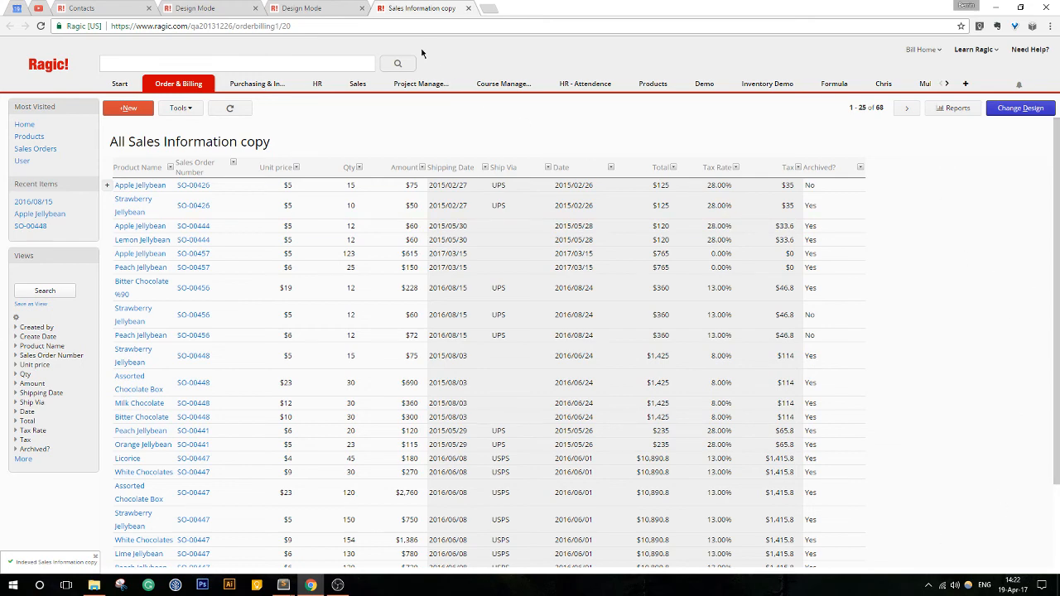
# - Leave design mode on the original Sales Information sheet, return to its record list, and close the copy's browser page
pyautogui.click(302, 11)
pyautogui.click(274, 110)
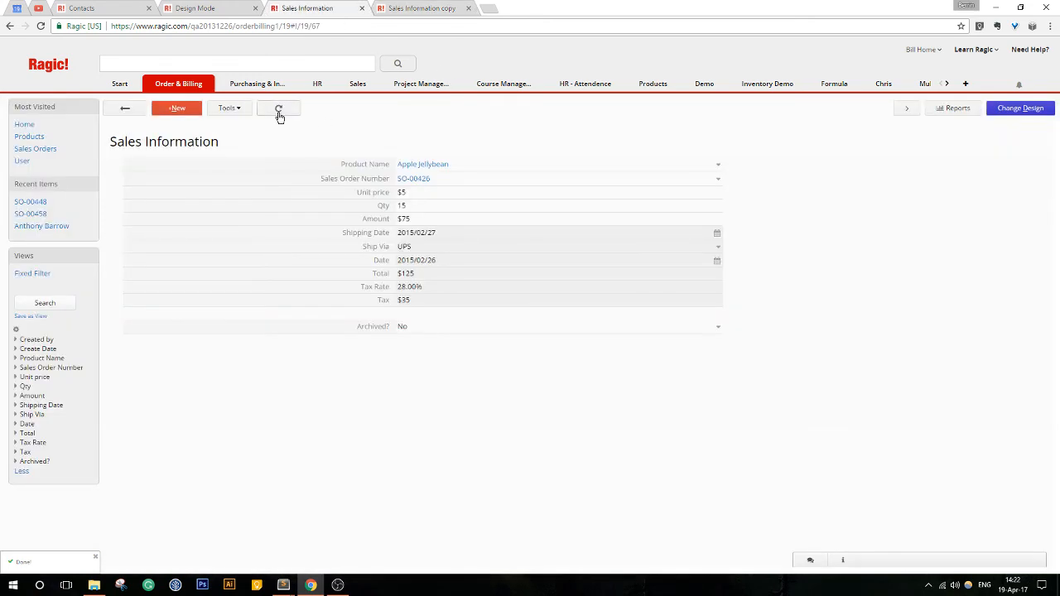
pyautogui.click(122, 108)
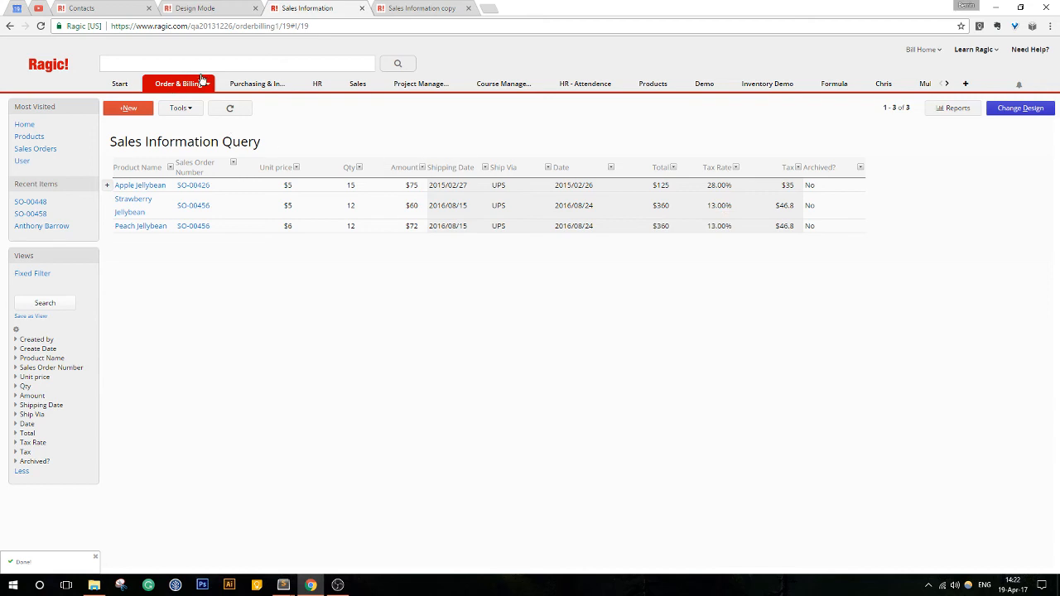
pyautogui.click(468, 8)
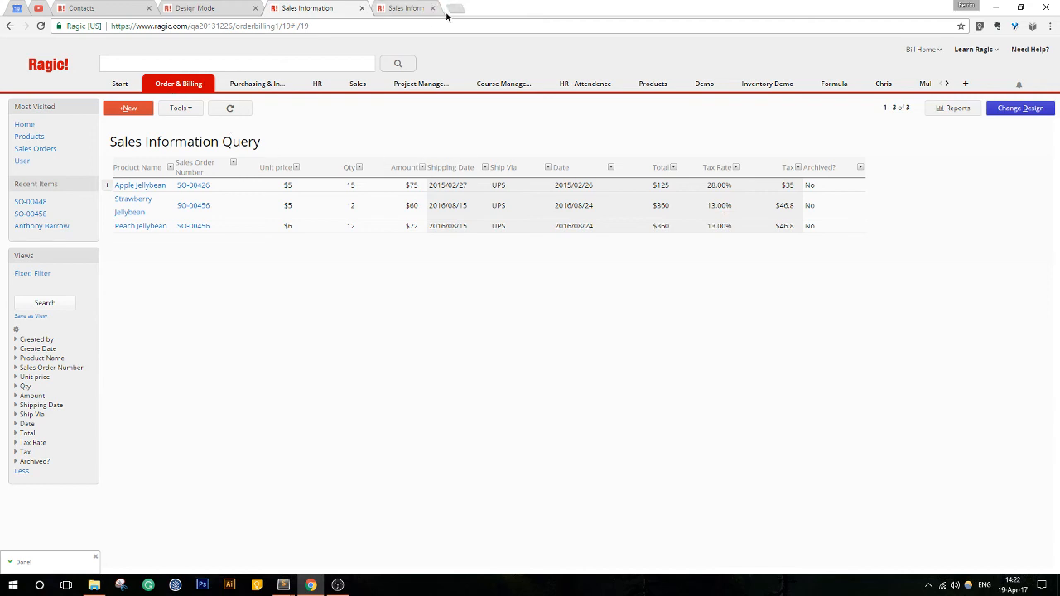
# - Examine the view types offered for saving the current search, and dismiss them without creating a view
pyautogui.click(208, 86)
pyautogui.click(184, 87)
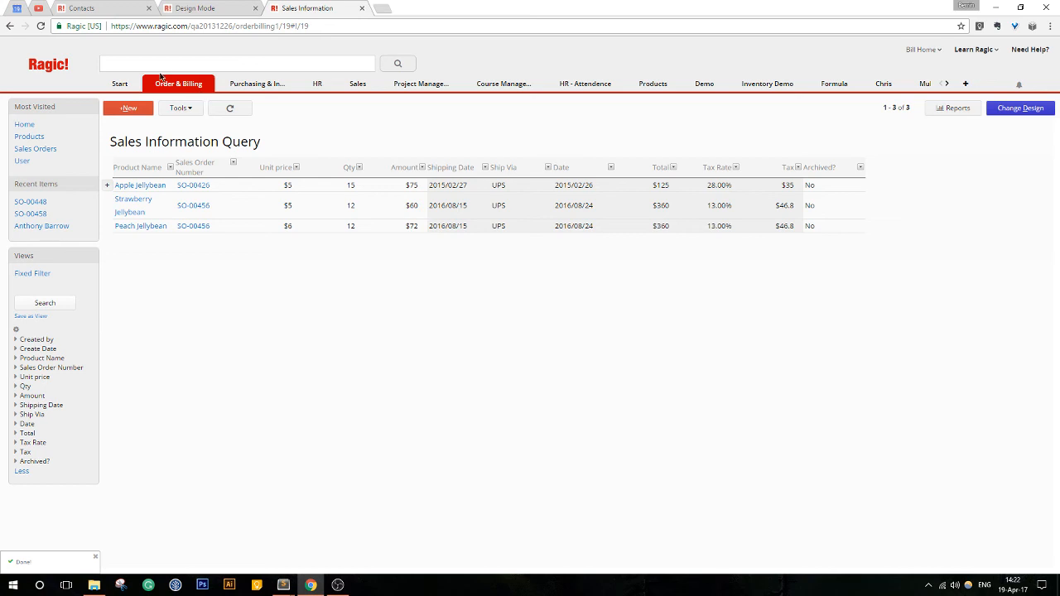
pyautogui.moveTo(170, 89)
pyautogui.click(34, 317)
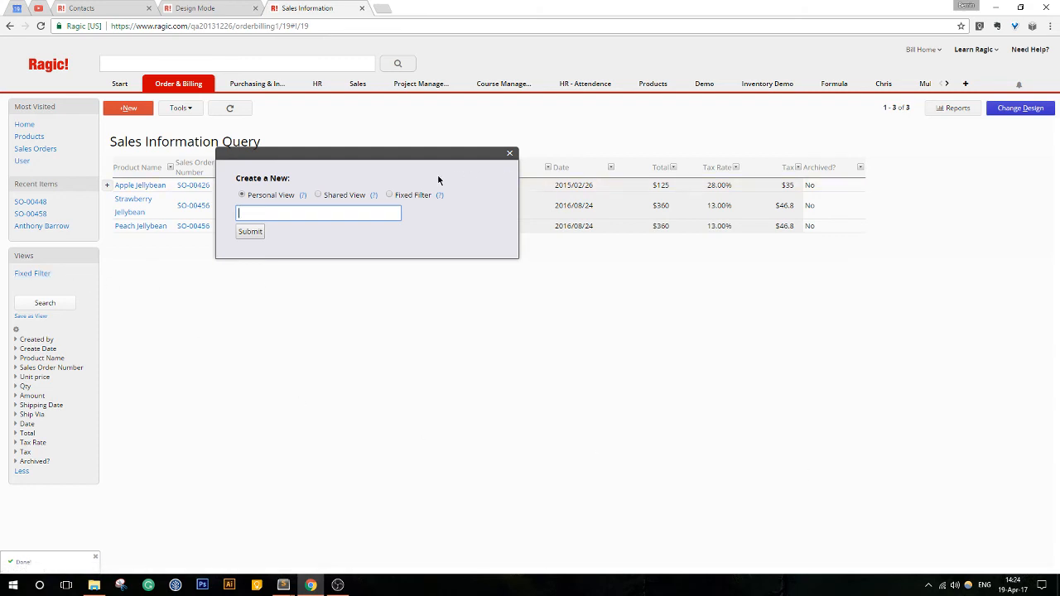
pyautogui.click(509, 154)
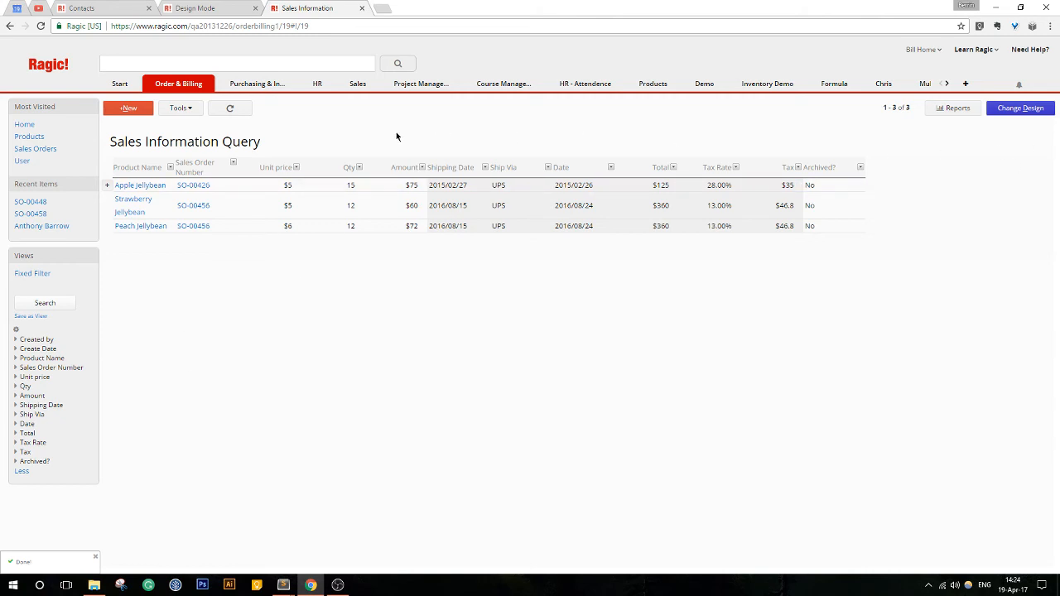
pyautogui.click(178, 109)
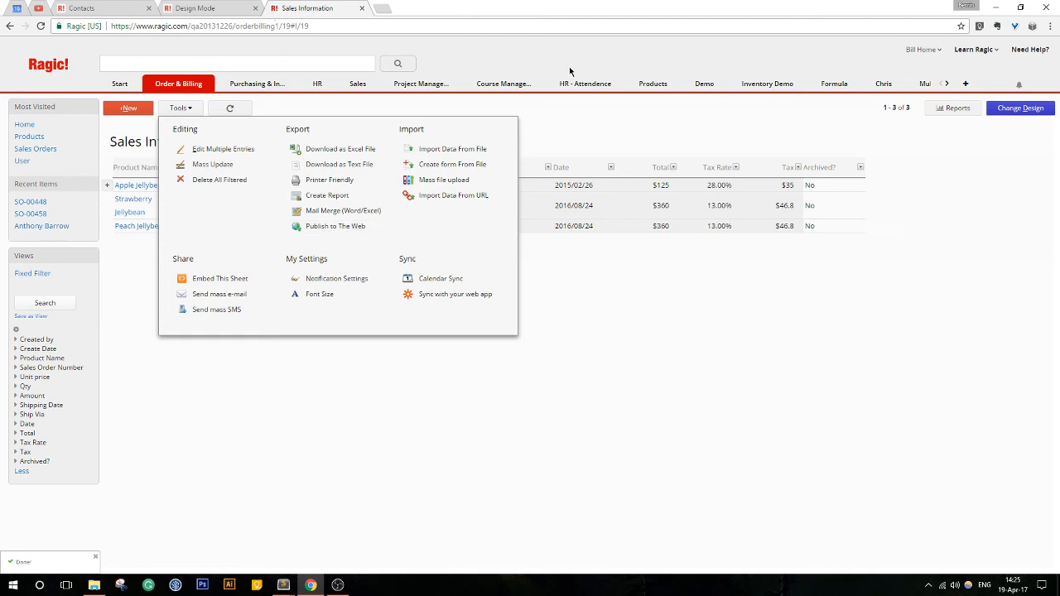
pyautogui.click(592, 84)
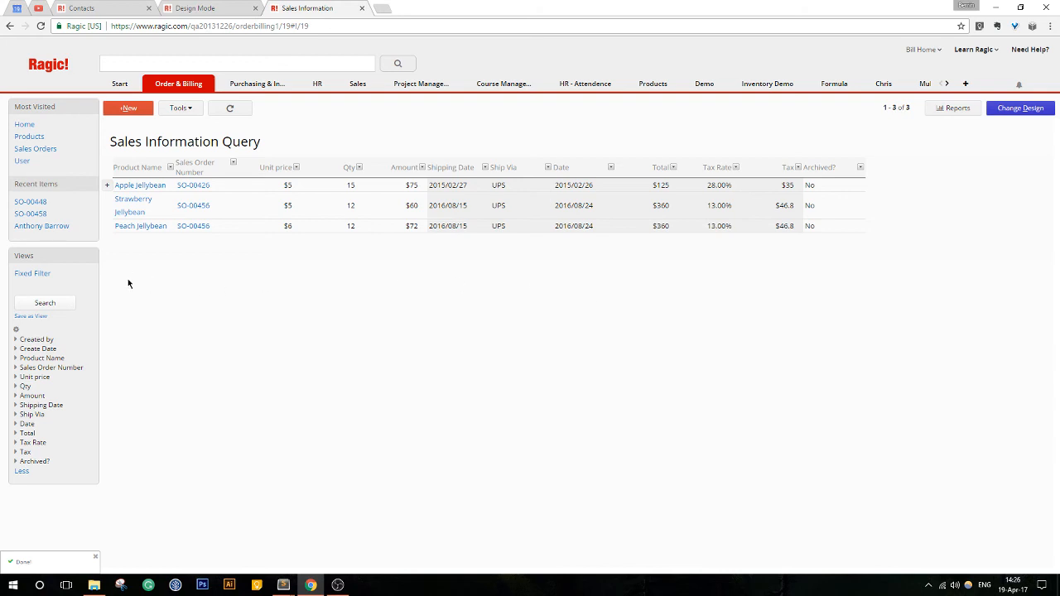
pyautogui.click(900, 108)
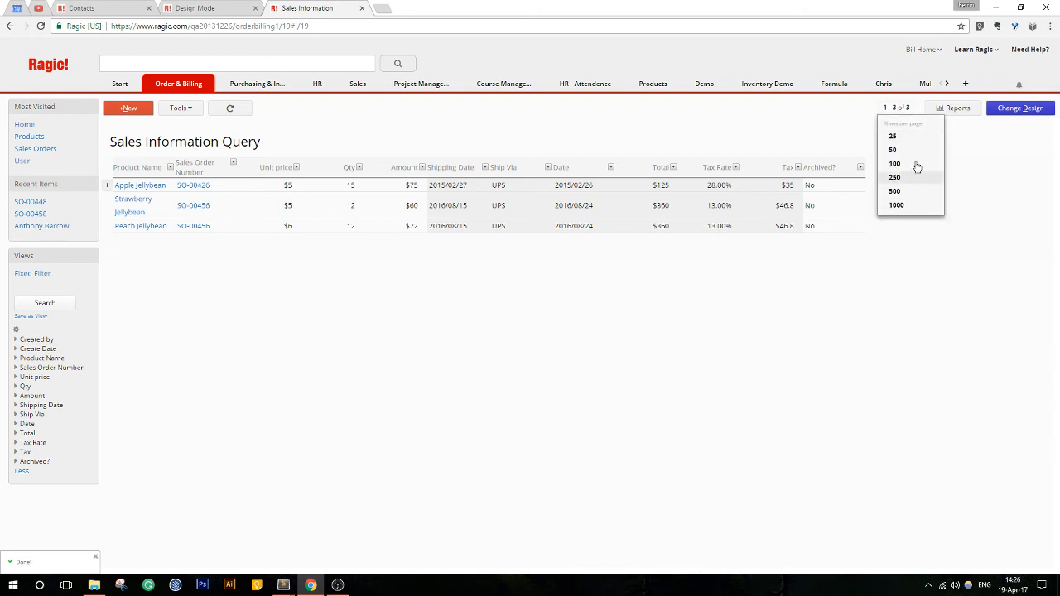
pyautogui.click(908, 110)
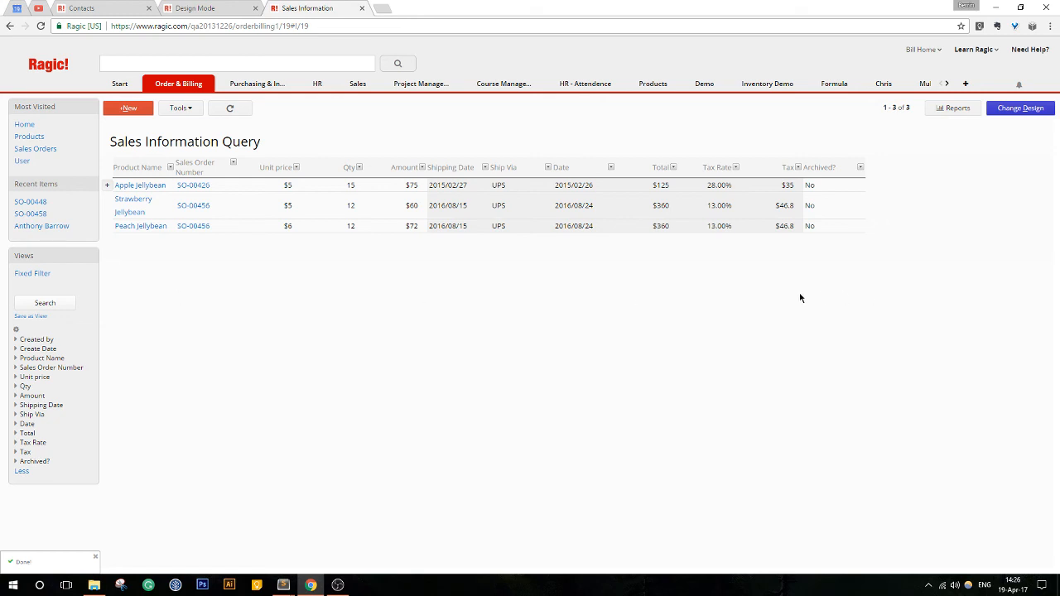
pyautogui.click(902, 109)
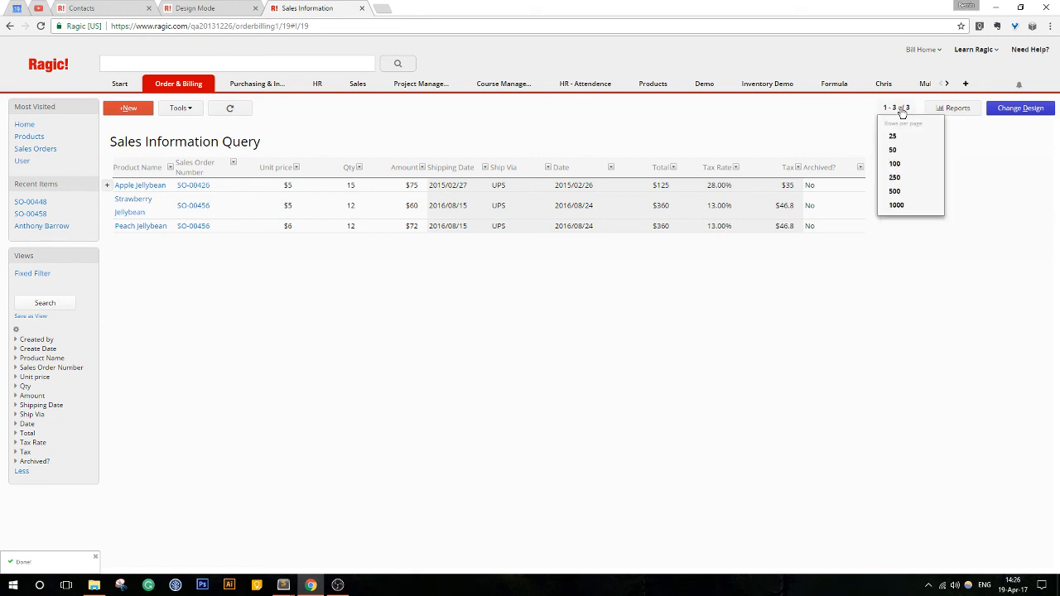
pyautogui.click(902, 113)
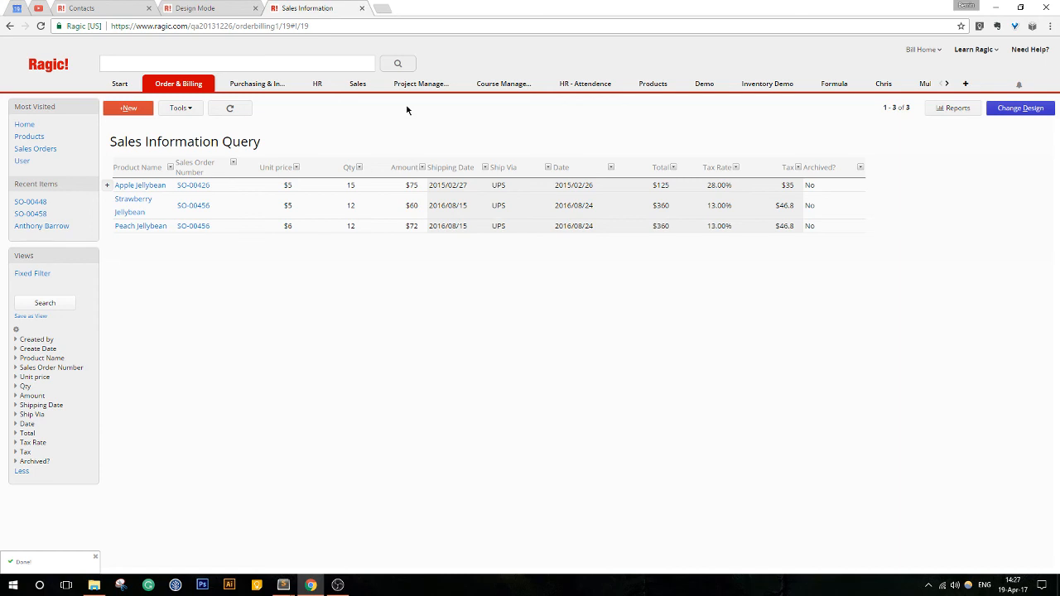
# - Open the Sales Orders sheet, view the fourth order and the one after it, and return to the order list
pyautogui.click(182, 88)
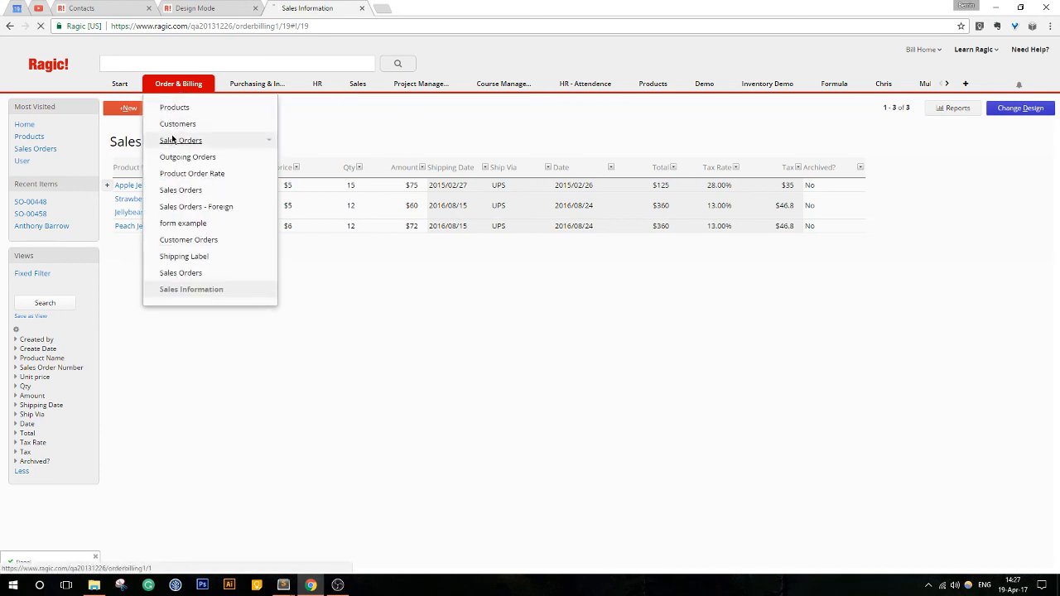
pyautogui.click(172, 139)
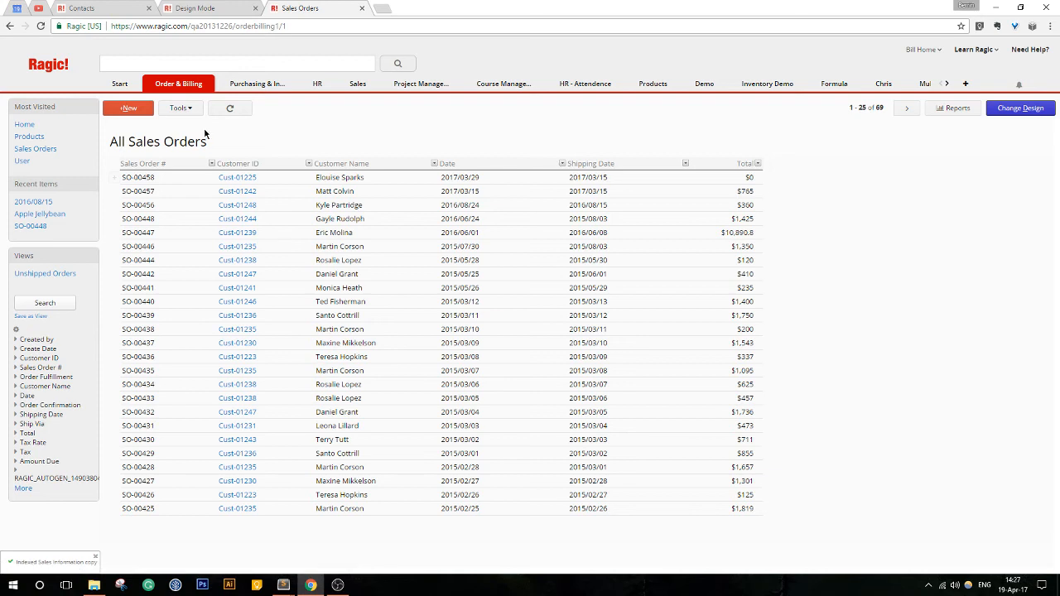
pyautogui.click(320, 218)
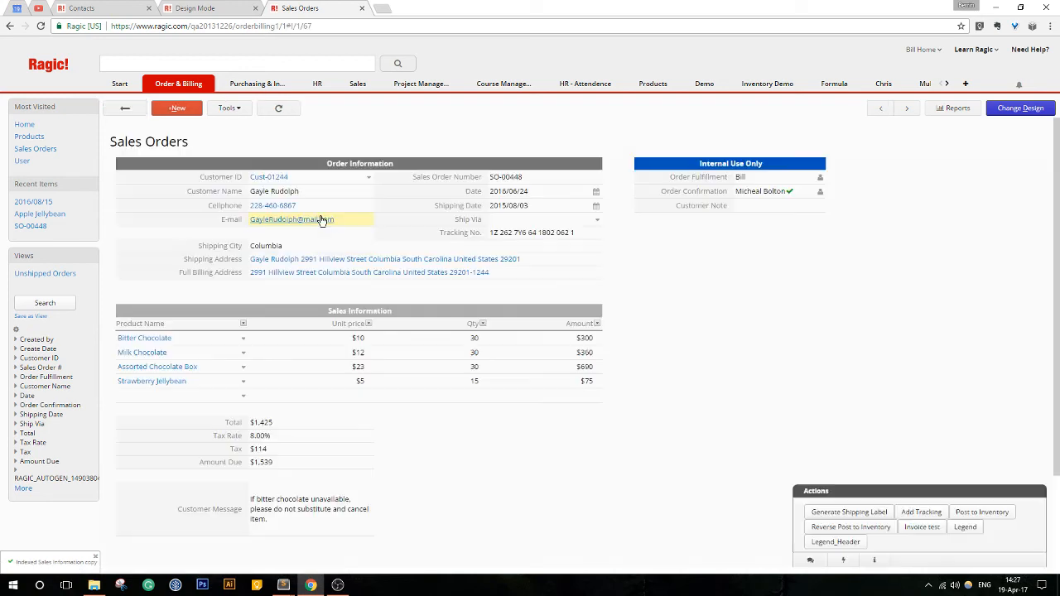
pyautogui.click(907, 109)
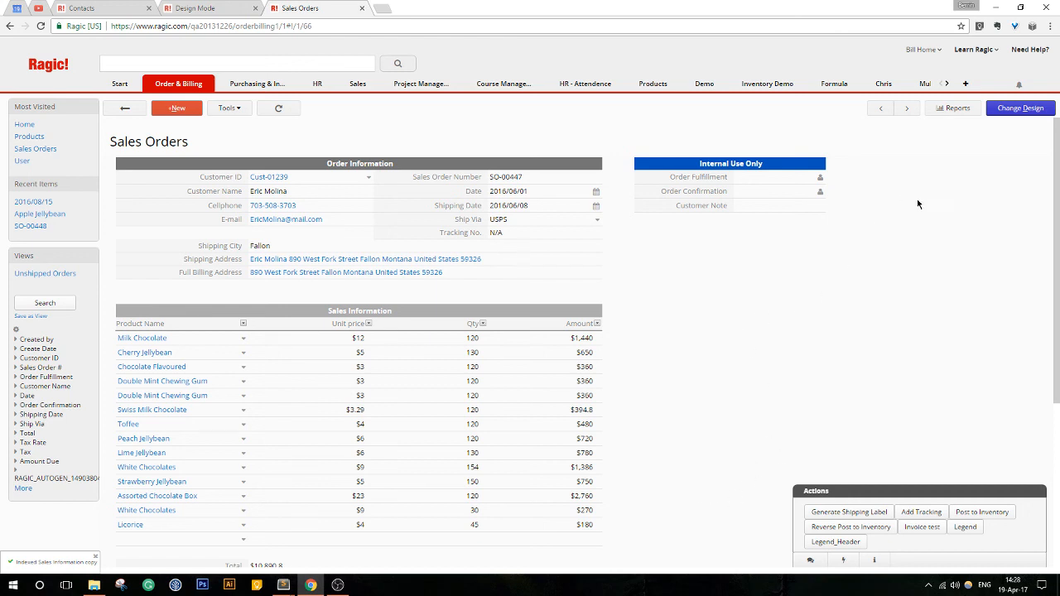
pyautogui.click(124, 108)
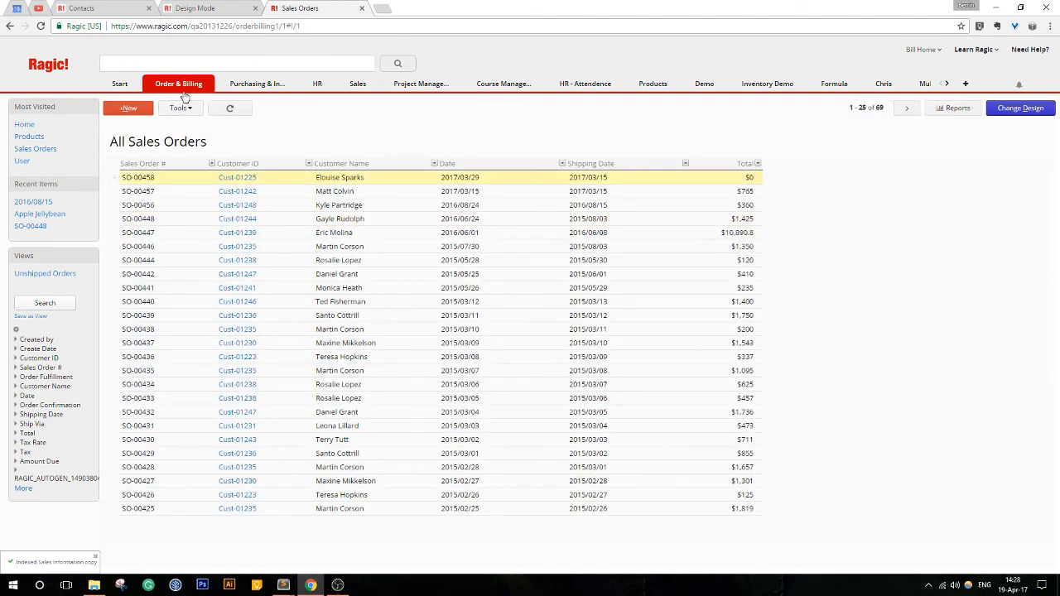
# - Check in the design of the Sales Orders form which sheets were generated from its subtable, and leave design mode
pyautogui.moveTo(184, 83)
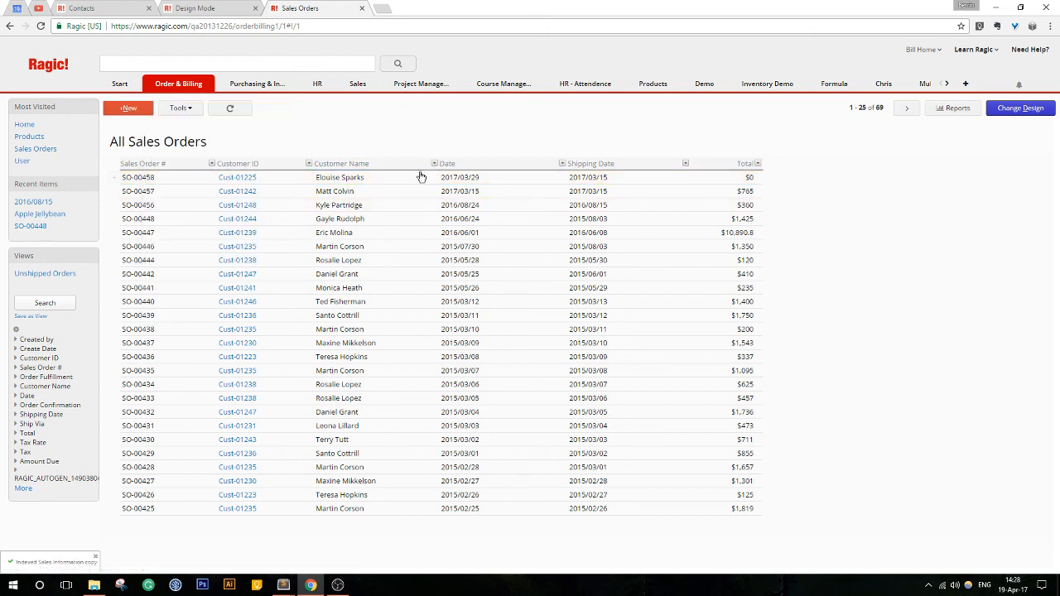
pyautogui.click(420, 178)
pyautogui.click(987, 110)
pyautogui.click(345, 111)
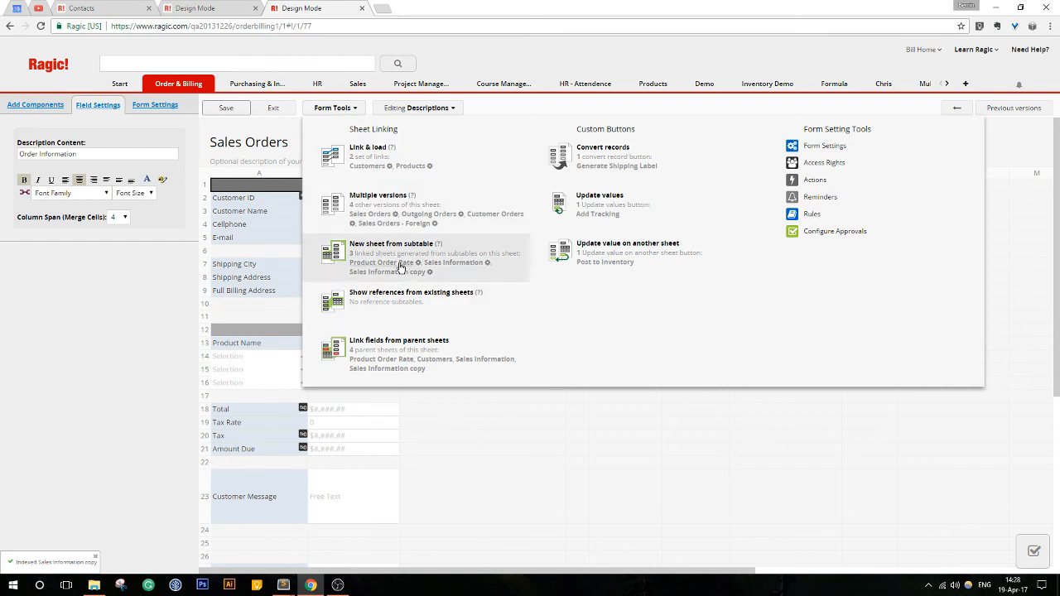
pyautogui.click(275, 108)
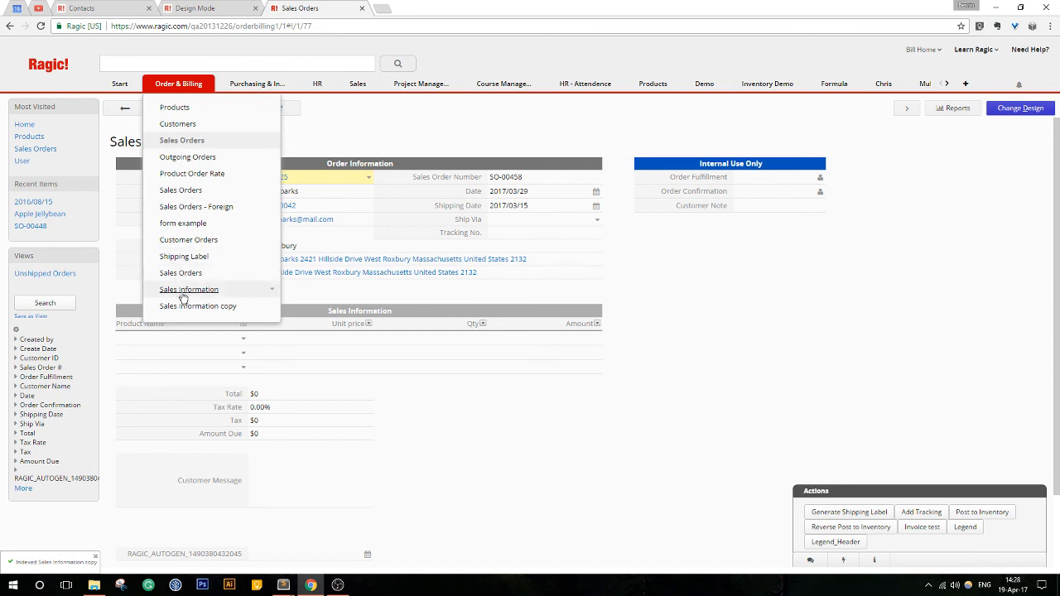
# - Open the Sales Information sheet, remove its Fixed Filter, and look through the full record list
pyautogui.click(182, 289)
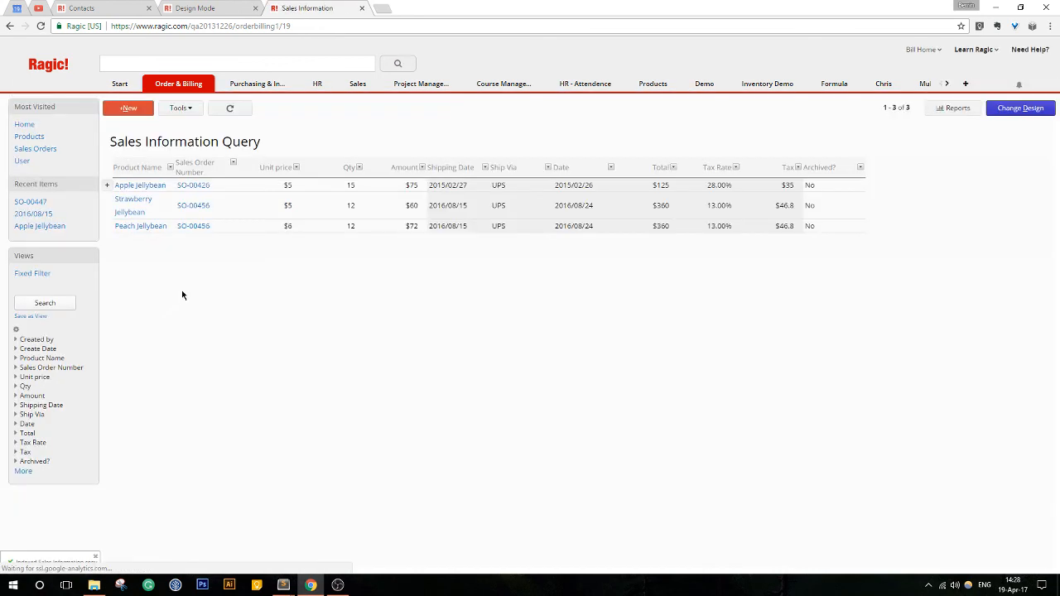
pyautogui.click(93, 285)
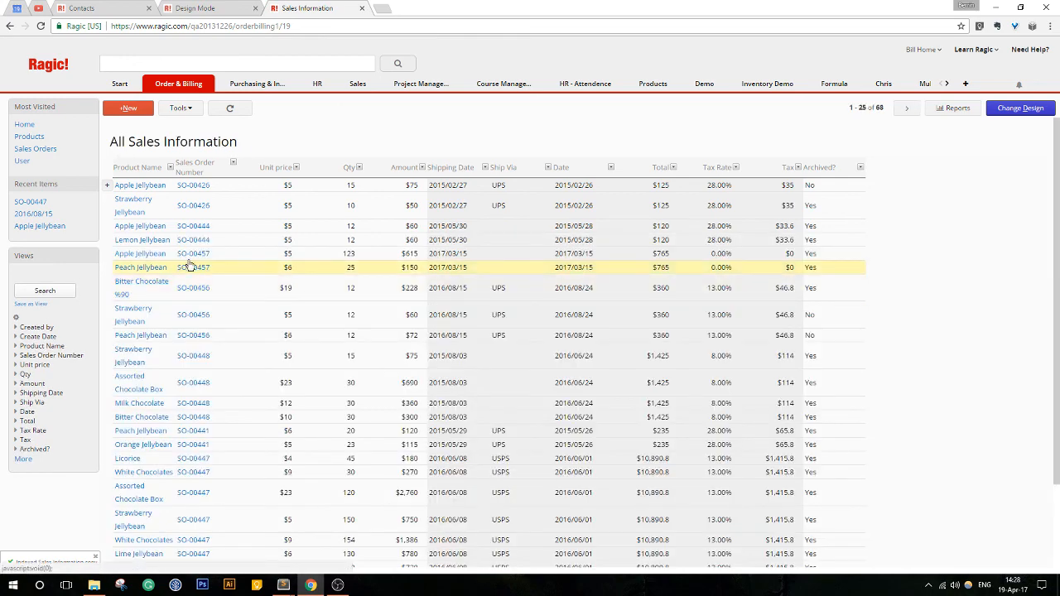
pyautogui.scroll(-2, 992, 198)
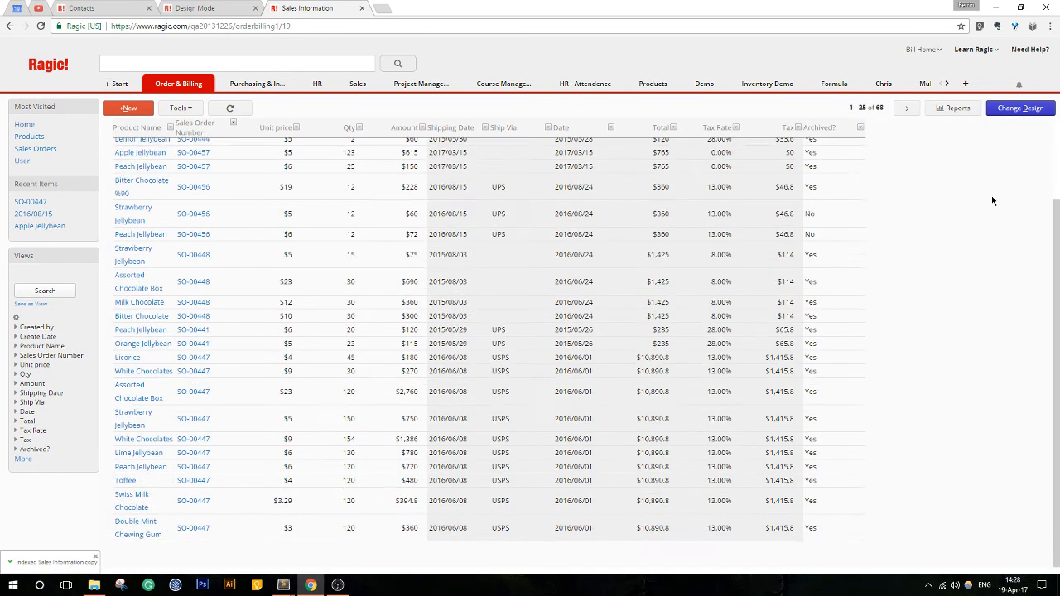
pyautogui.scroll(2, 149, 413)
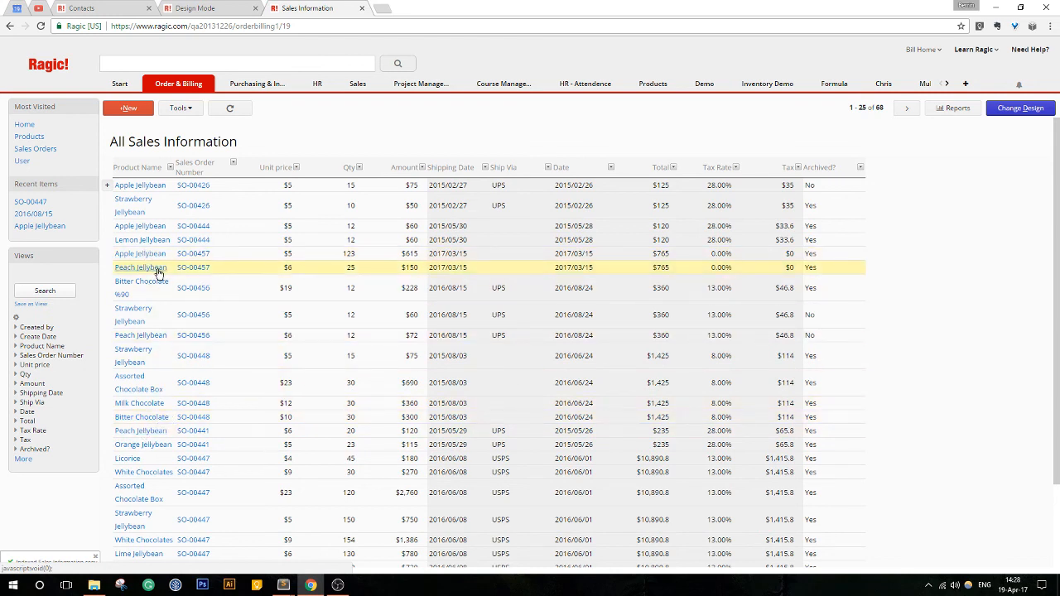
# - Build a pivot table of # Of Records from Sales Information with Product Name as rows and Qty as columns, and close the report
pyautogui.click(957, 108)
pyautogui.click(930, 170)
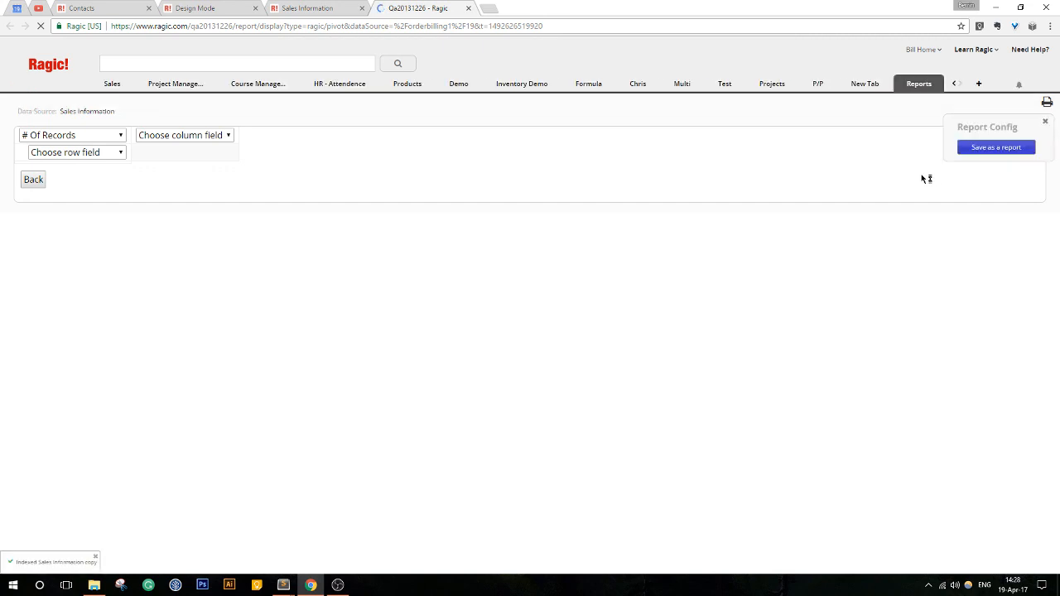
pyautogui.click(83, 152)
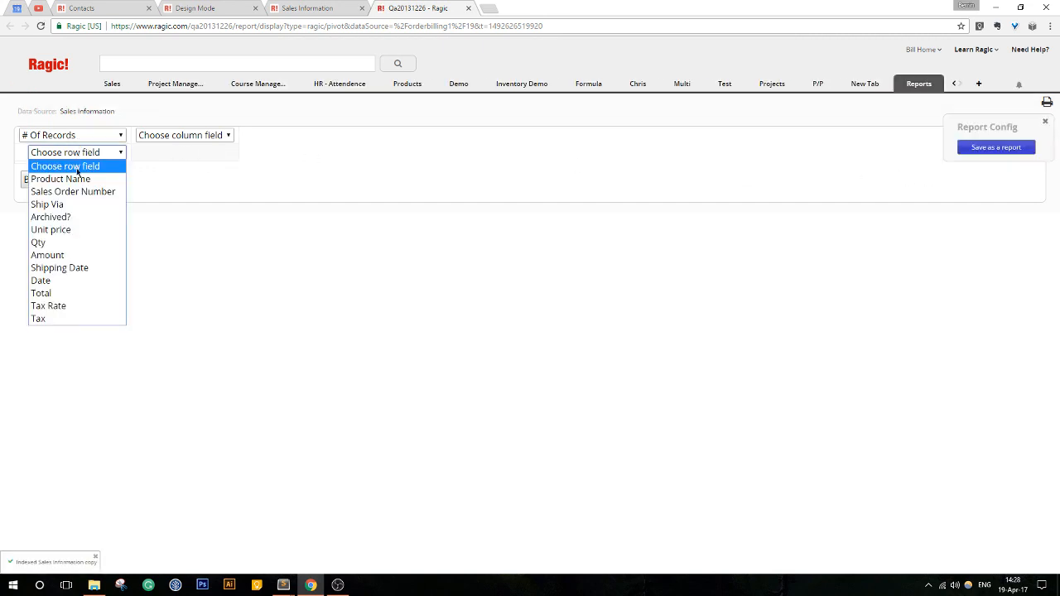
pyautogui.click(86, 178)
pyautogui.click(203, 141)
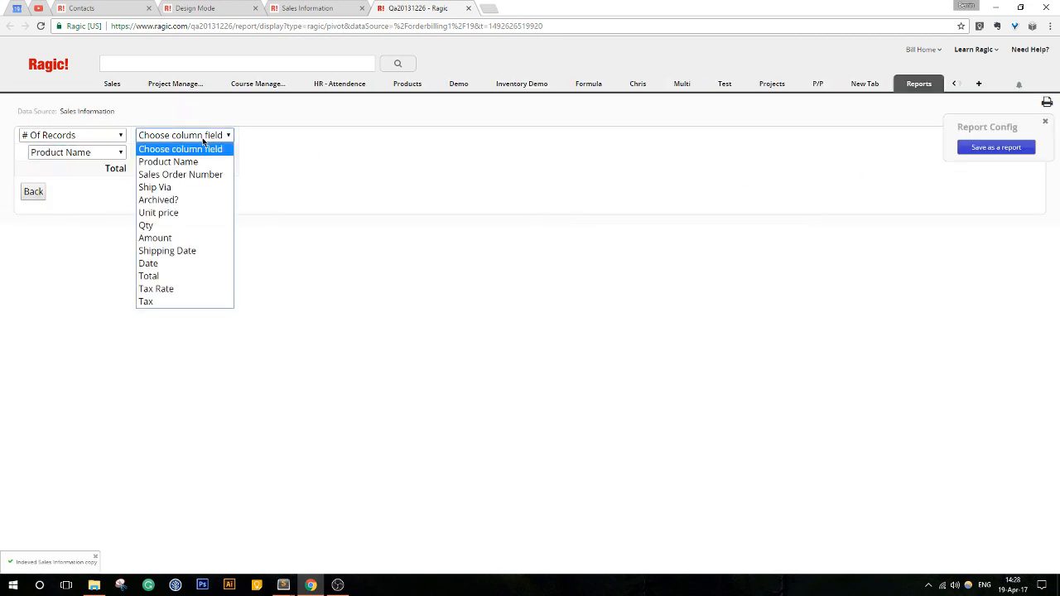
pyautogui.click(178, 225)
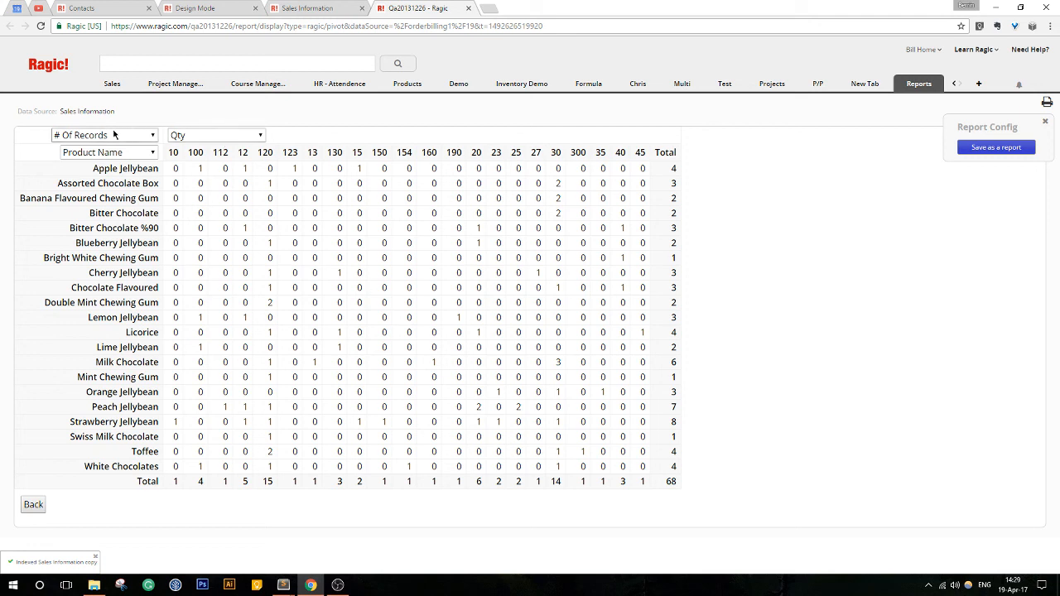
pyautogui.click(1046, 122)
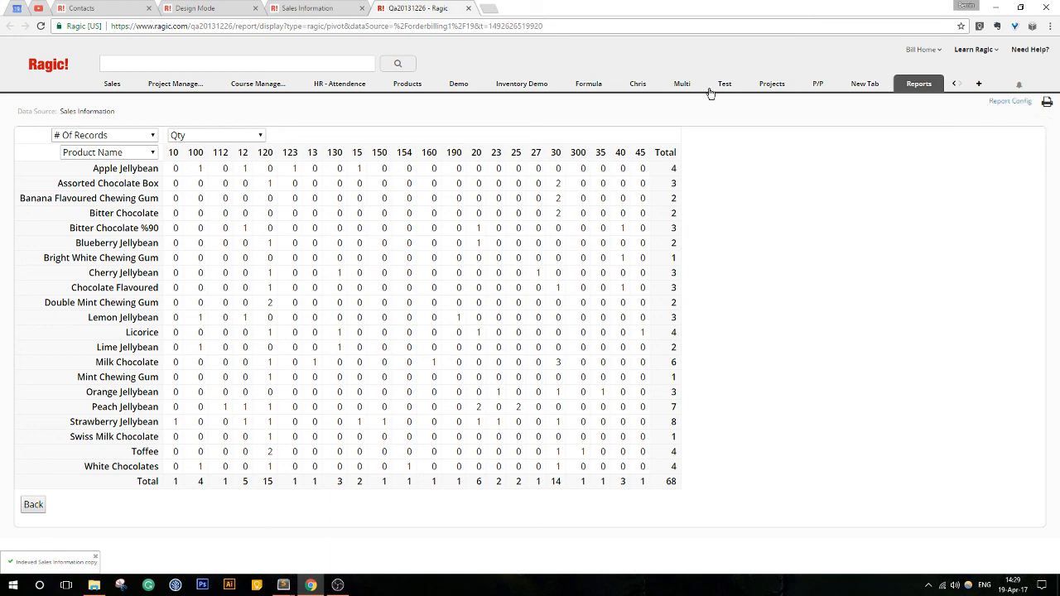
pyautogui.click(468, 8)
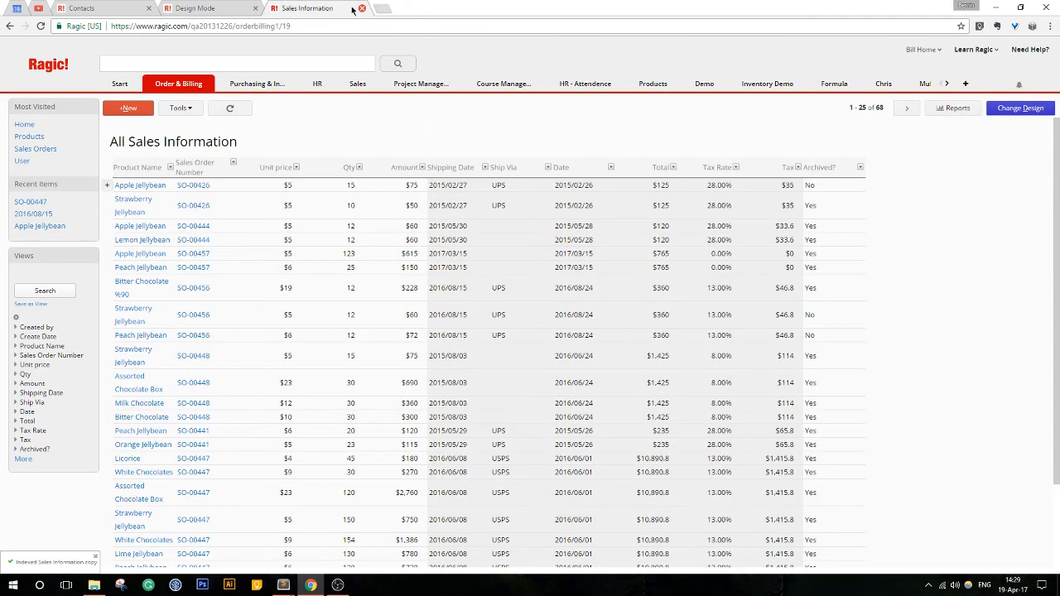
# - Create a line graph report from the Sales Information sheet, grouped by Product Name and plotting Qty
pyautogui.click(953, 109)
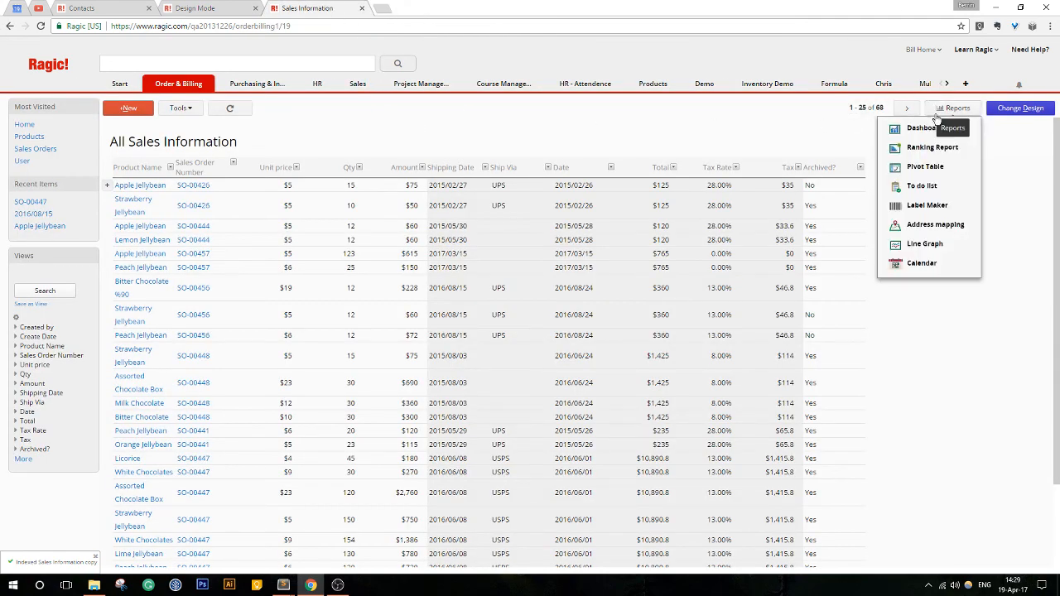
pyautogui.click(926, 245)
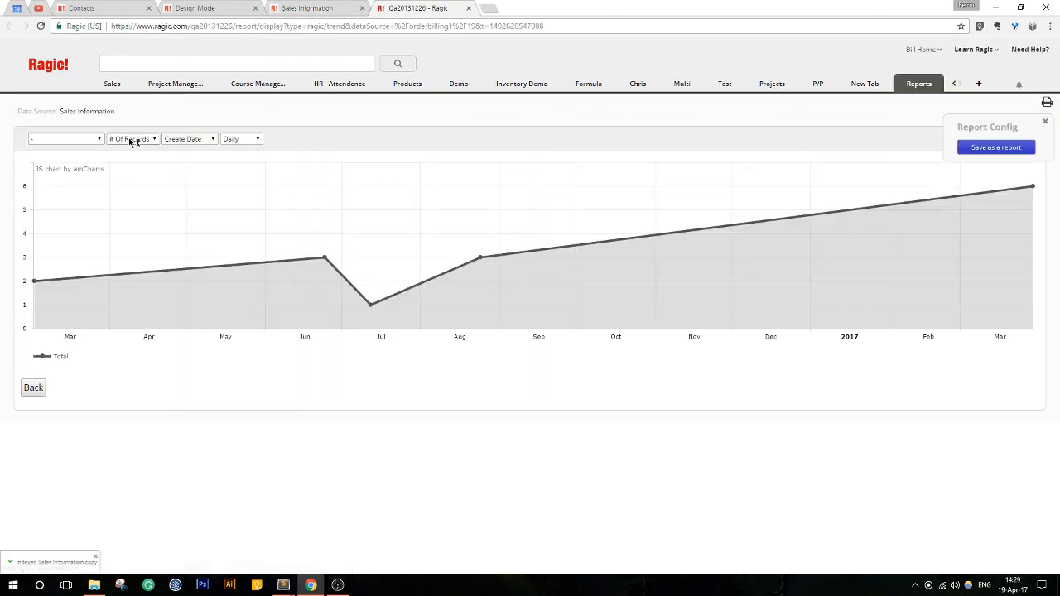
pyautogui.click(130, 140)
pyautogui.click(77, 141)
pyautogui.click(76, 142)
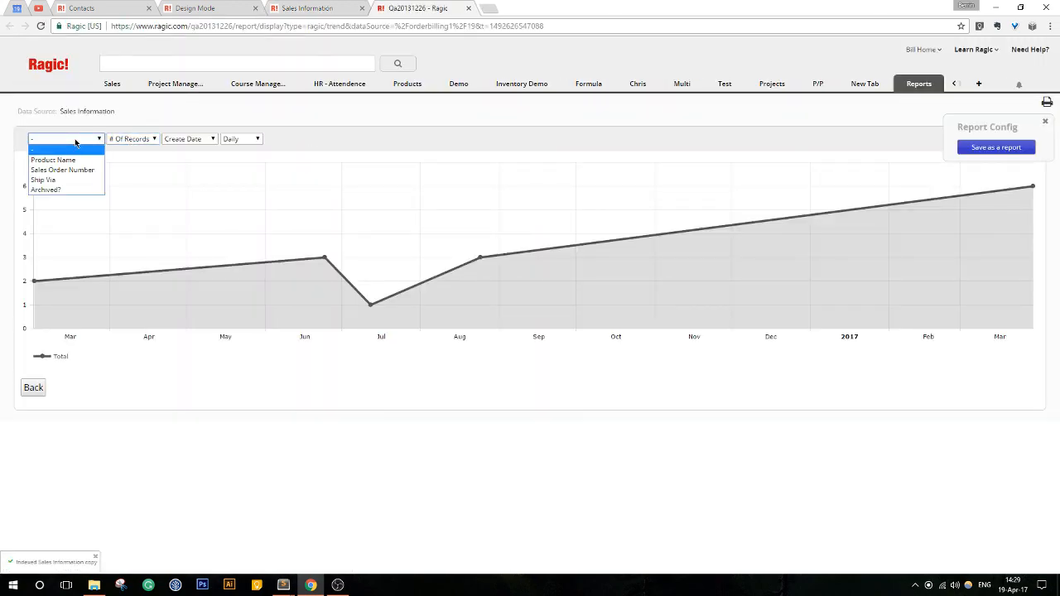
pyautogui.click(53, 160)
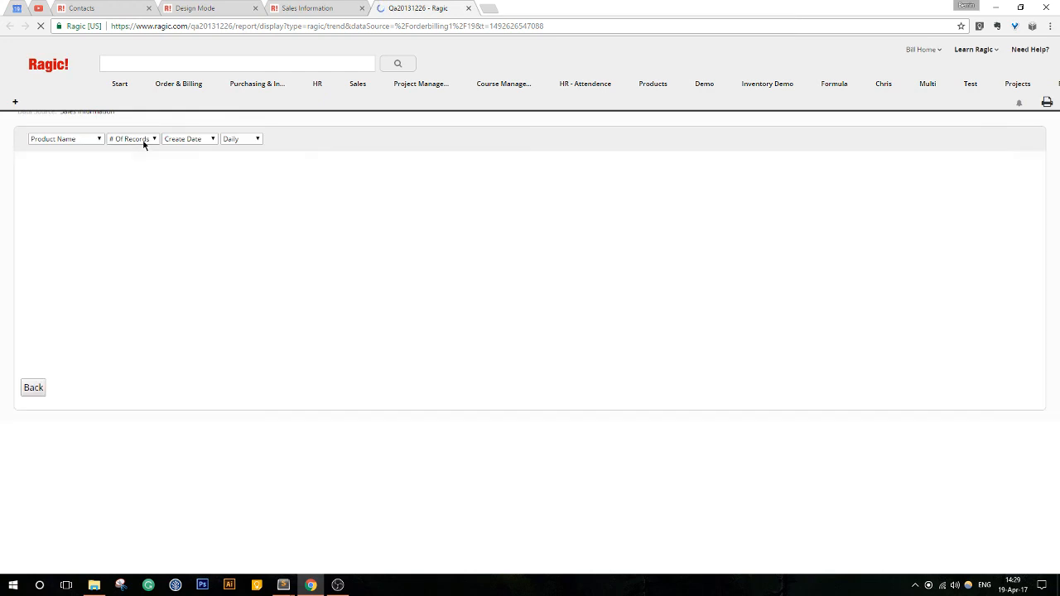
pyautogui.click(142, 141)
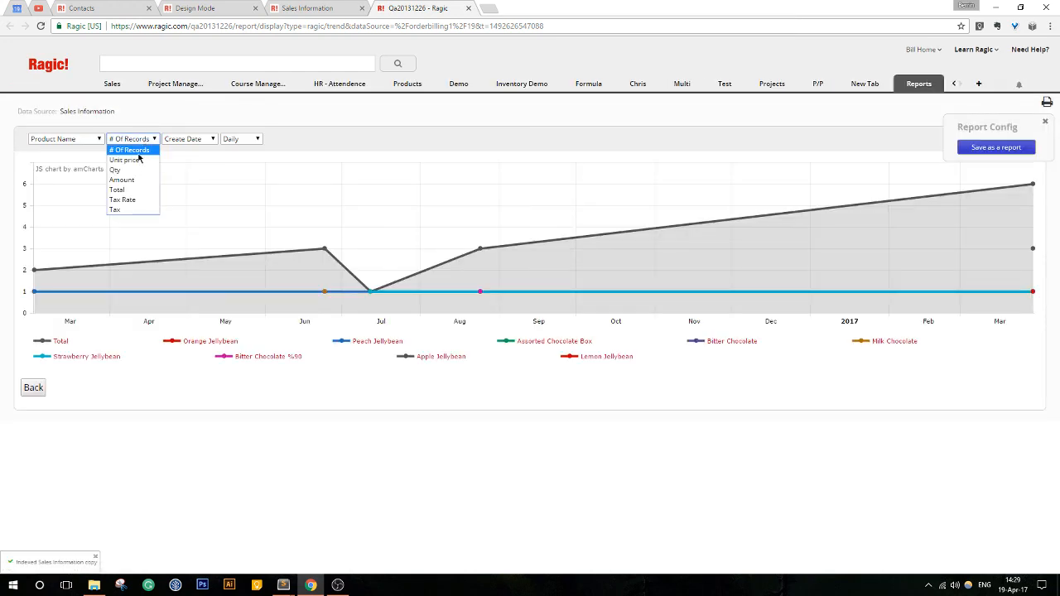
pyautogui.click(115, 170)
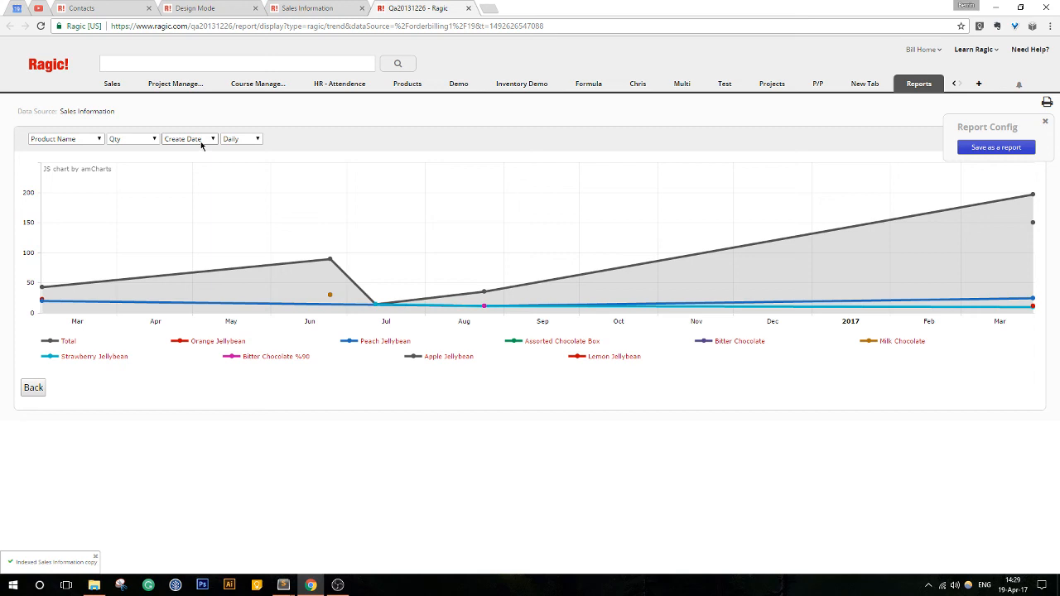
# - Check the line graph's available date and value fields, and set its time interval to Monthly
pyautogui.click(201, 141)
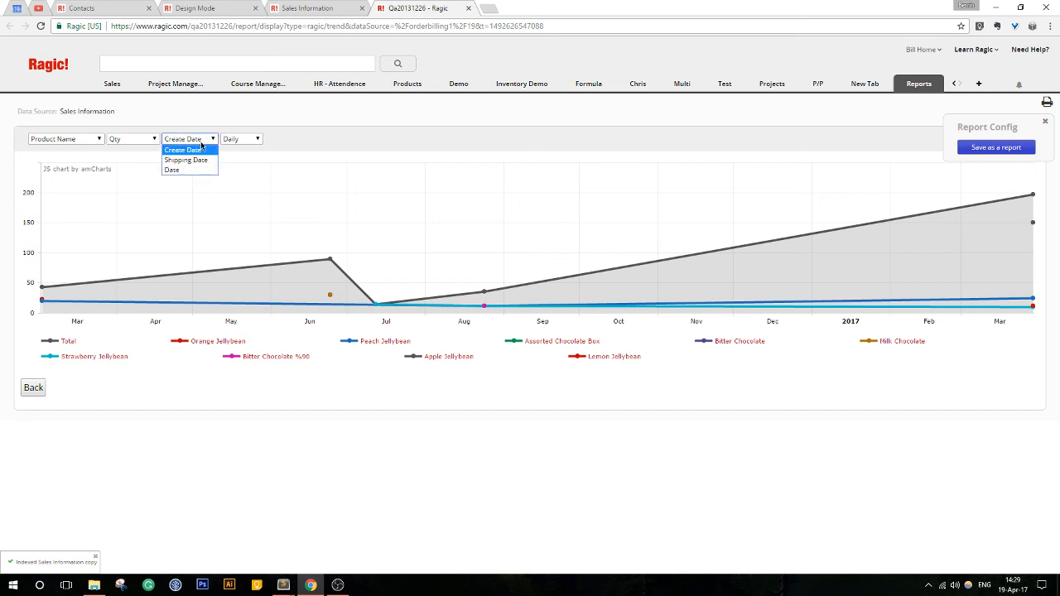
pyautogui.click(201, 143)
pyautogui.click(143, 141)
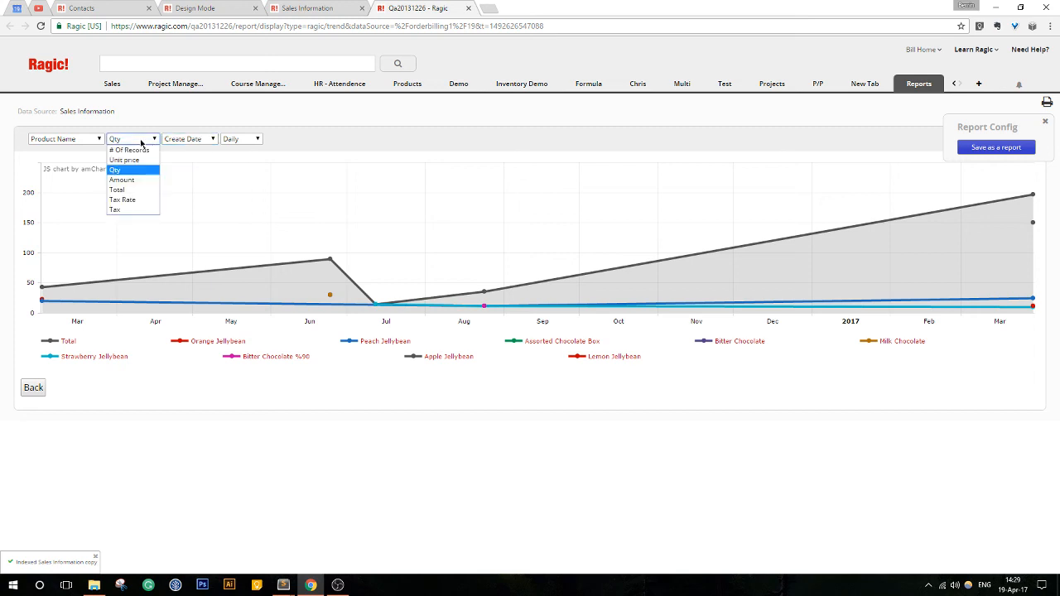
pyautogui.click(233, 141)
pyautogui.click(233, 170)
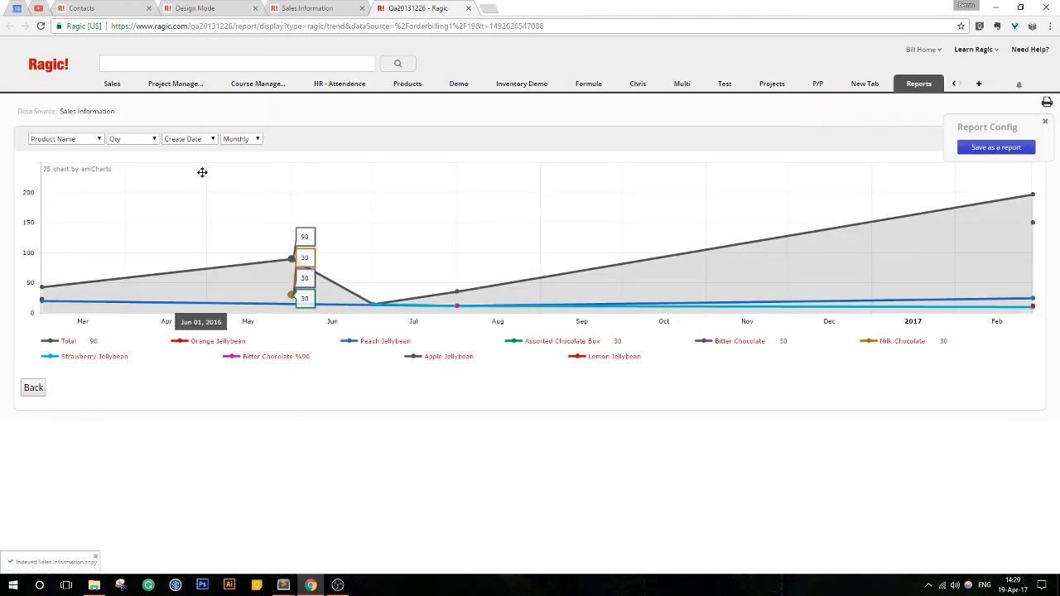
# - Return to the overview of report types for Sales Information, look through it, and close the report page
pyautogui.click(34, 391)
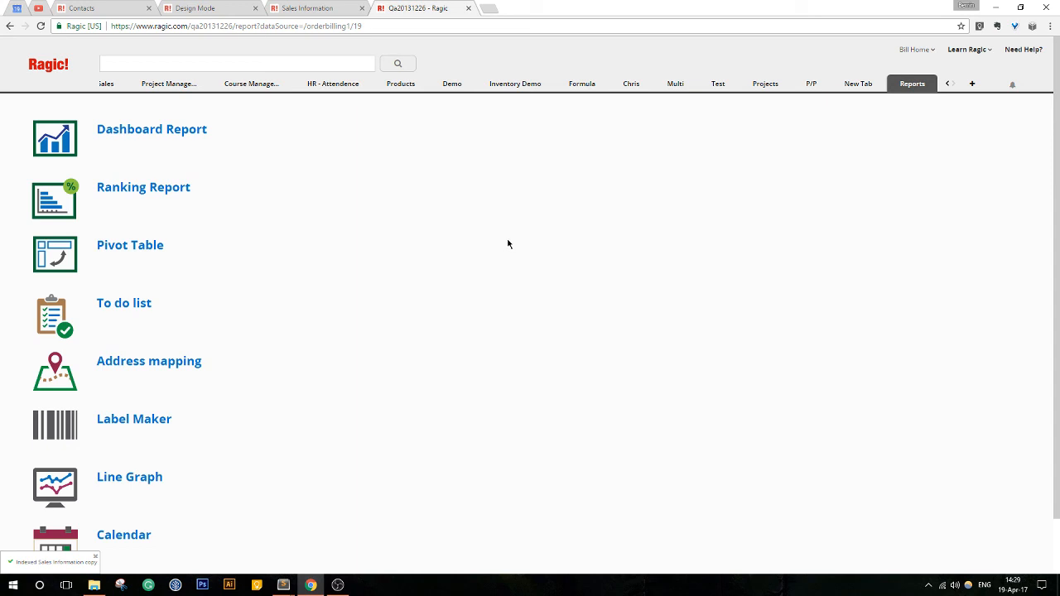
pyautogui.scroll(-1, 524, 246)
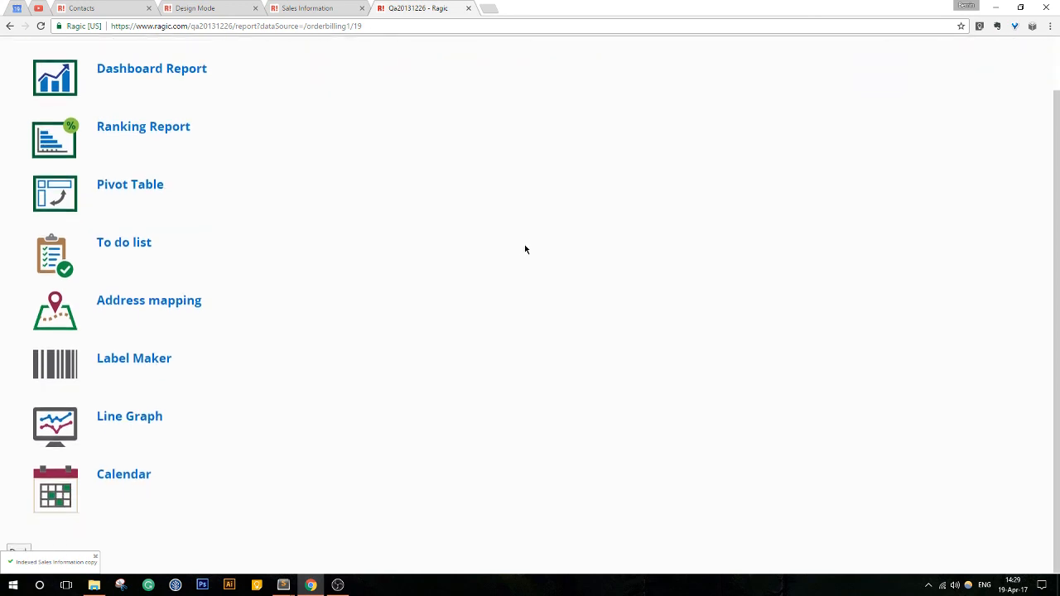
pyautogui.scroll(1, 525, 249)
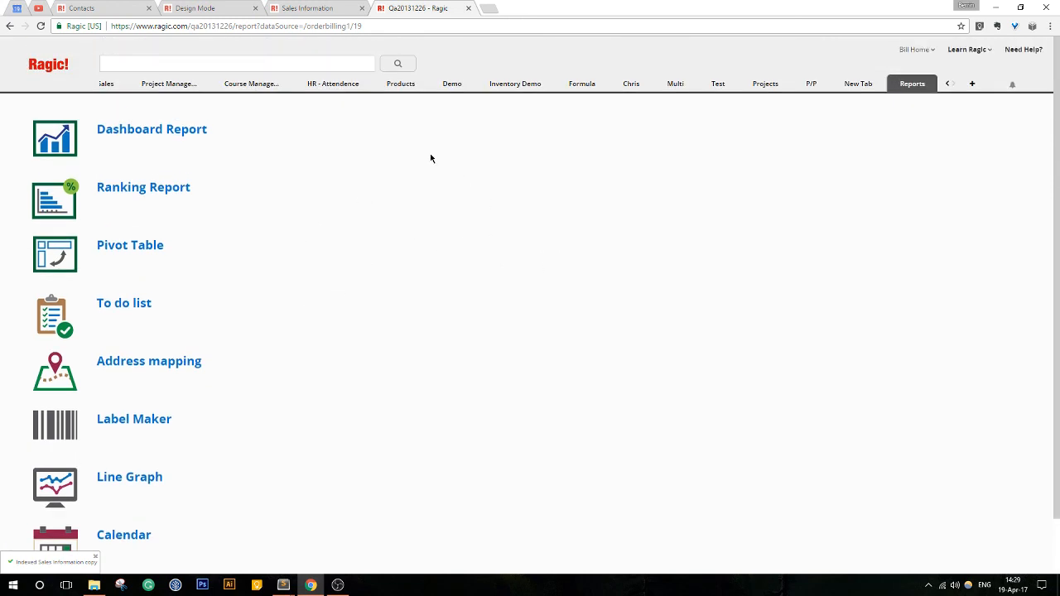
pyautogui.scroll(-2, 538, 467)
pyautogui.click(468, 8)
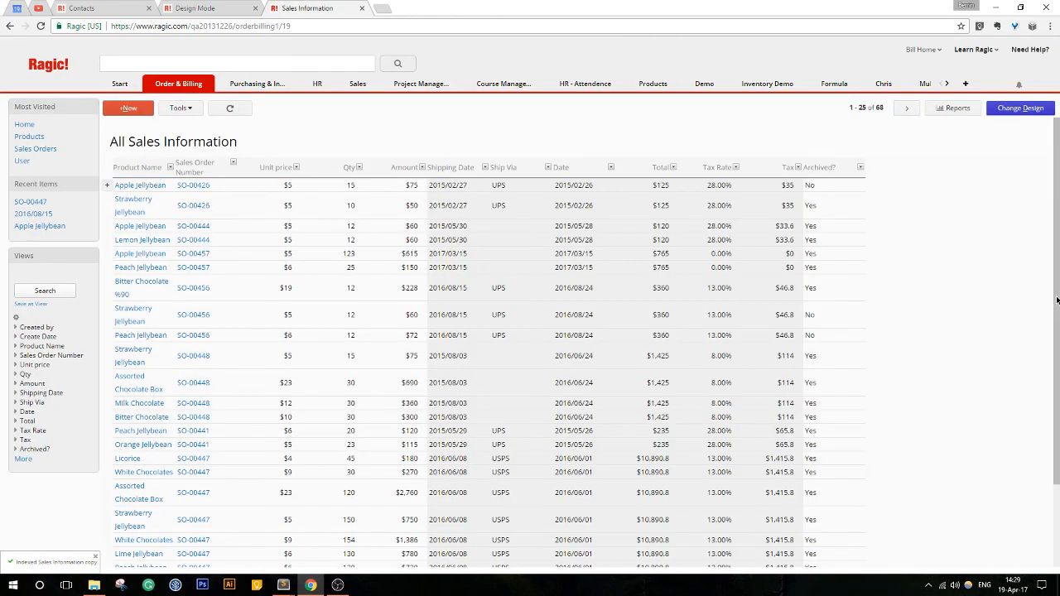
# - Examine the export tools offered for the Sales Information sheet, particularly Publish to The Web, without running any
pyautogui.click(180, 110)
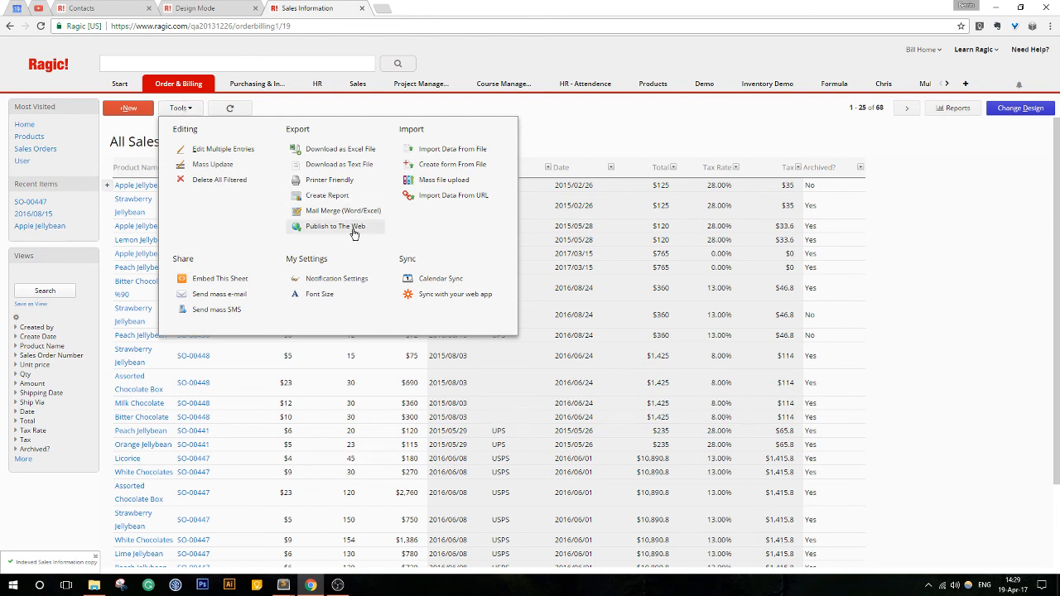
pyautogui.click(197, 115)
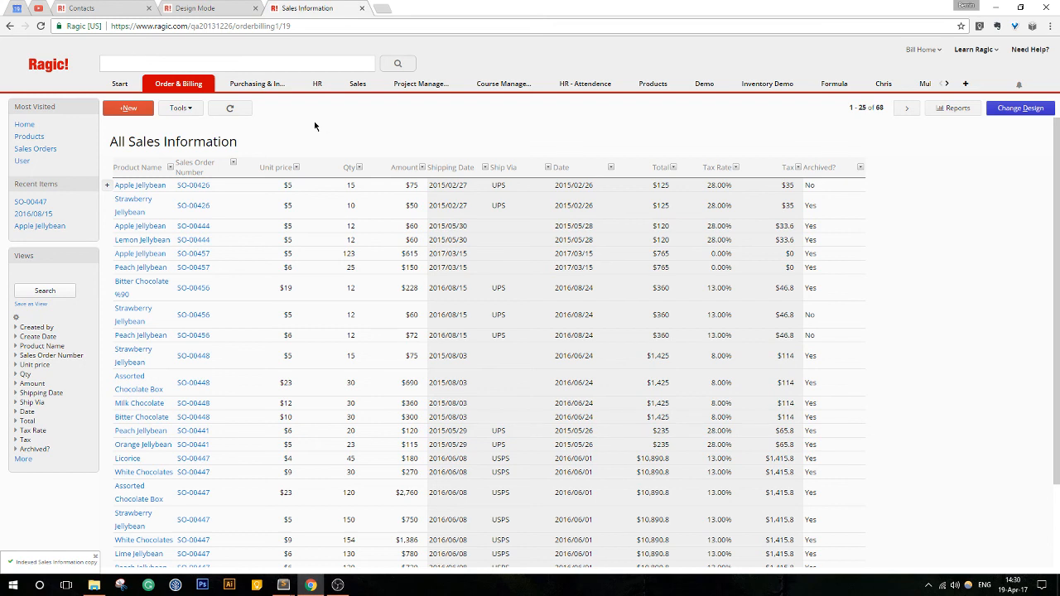
pyautogui.click(178, 109)
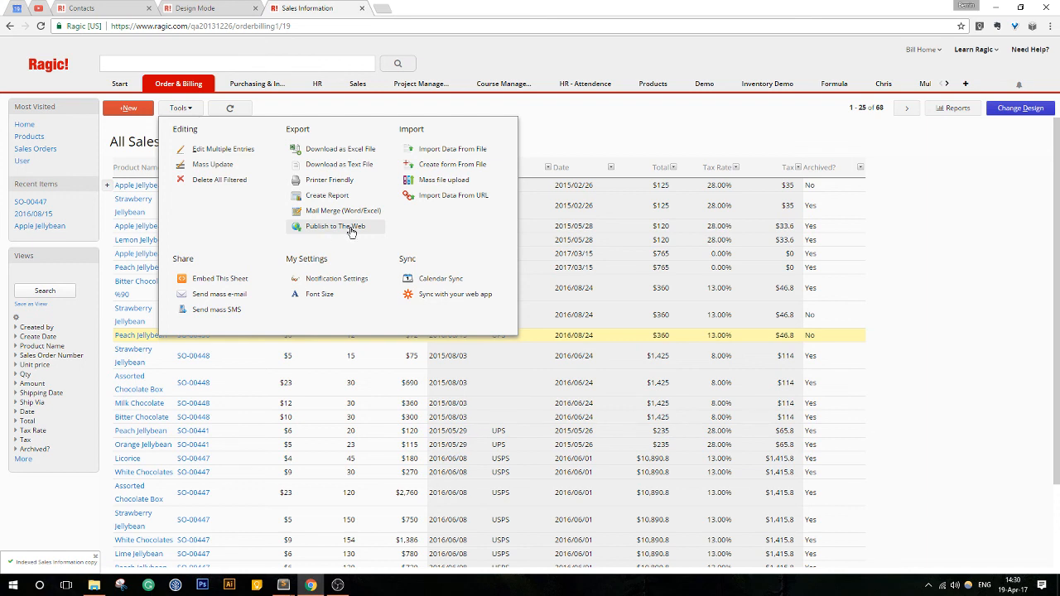
pyautogui.click(976, 255)
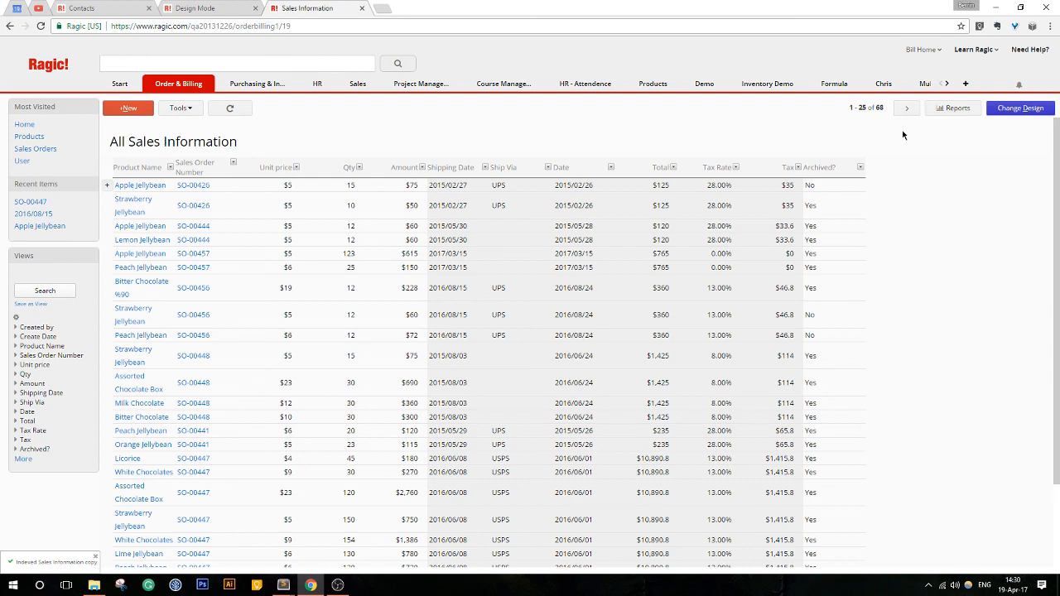
# - Check the access rights for EVERYONE in the Sales Information design without saving changes, and revisit the sheet's Publish to The Web option
pyautogui.click(1012, 113)
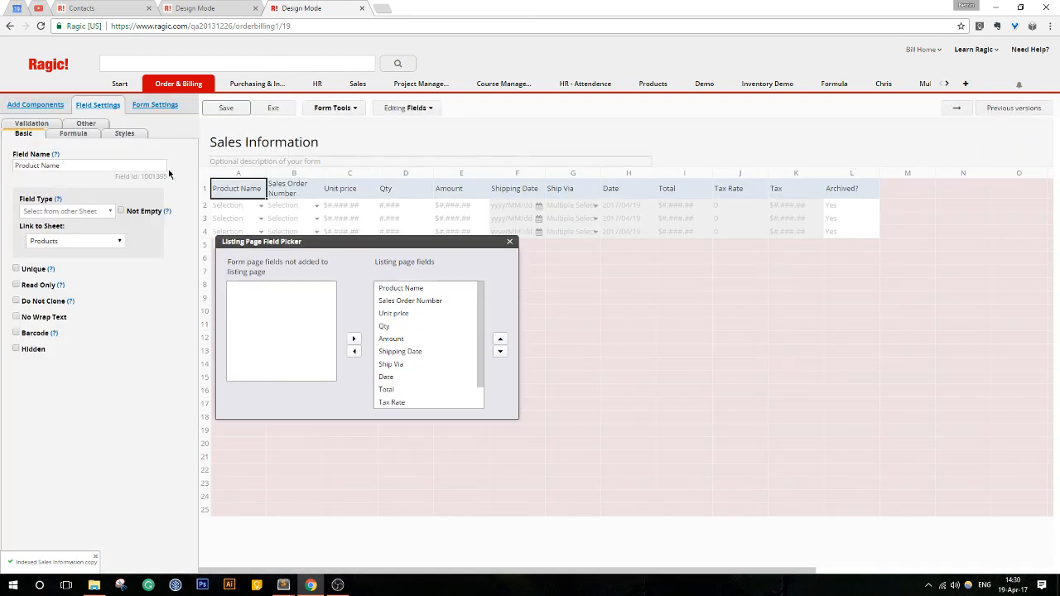
pyautogui.click(144, 110)
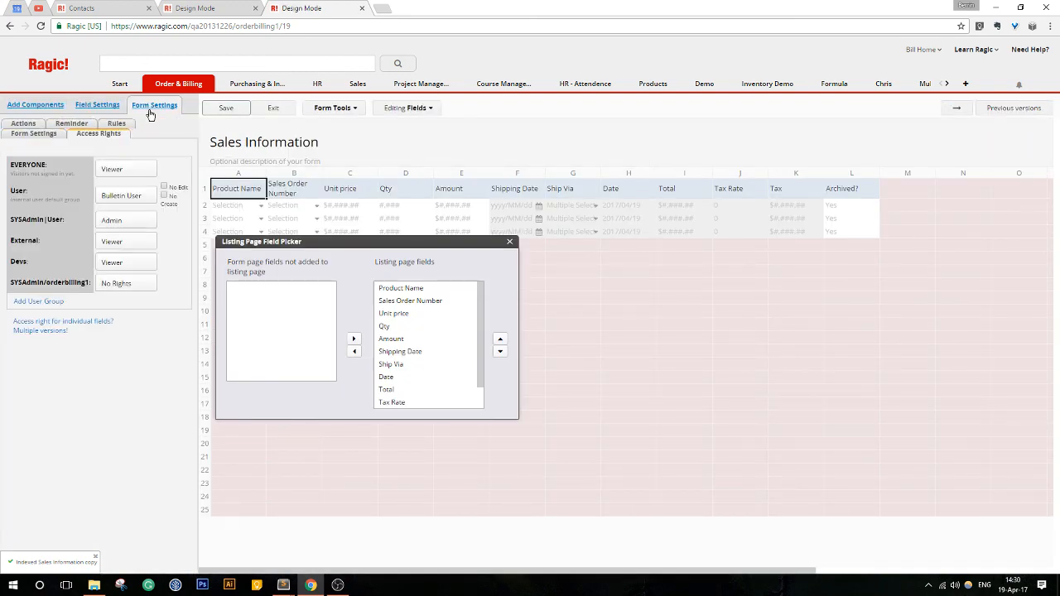
pyautogui.click(133, 172)
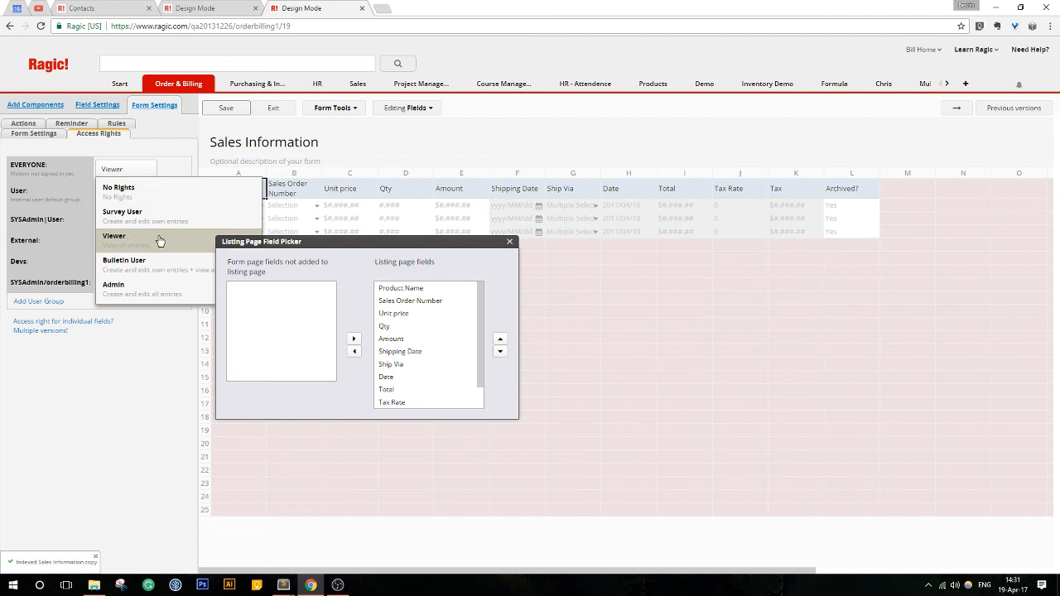
pyautogui.click(273, 110)
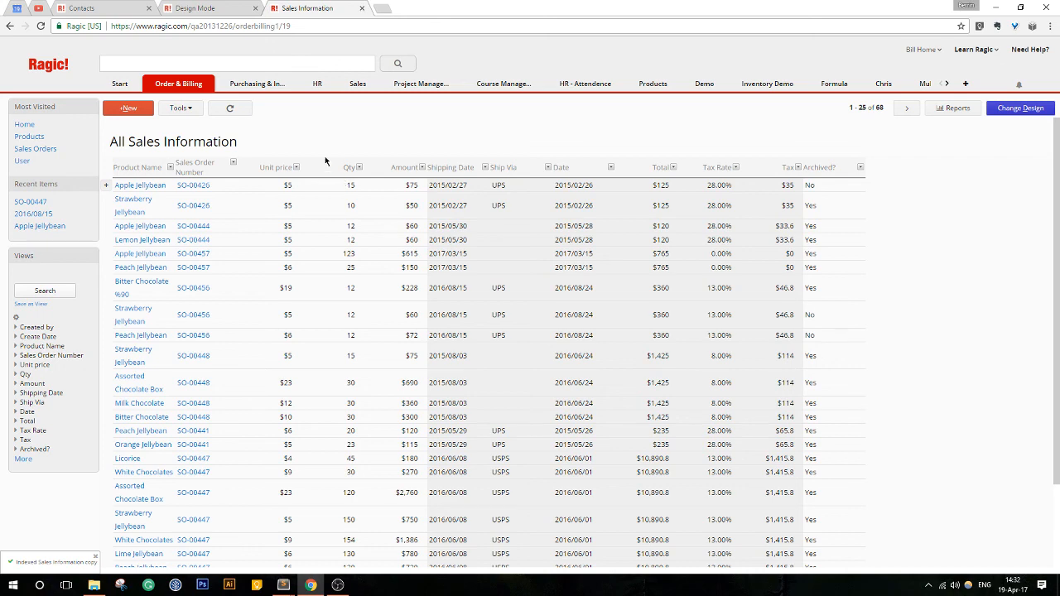
pyautogui.click(188, 112)
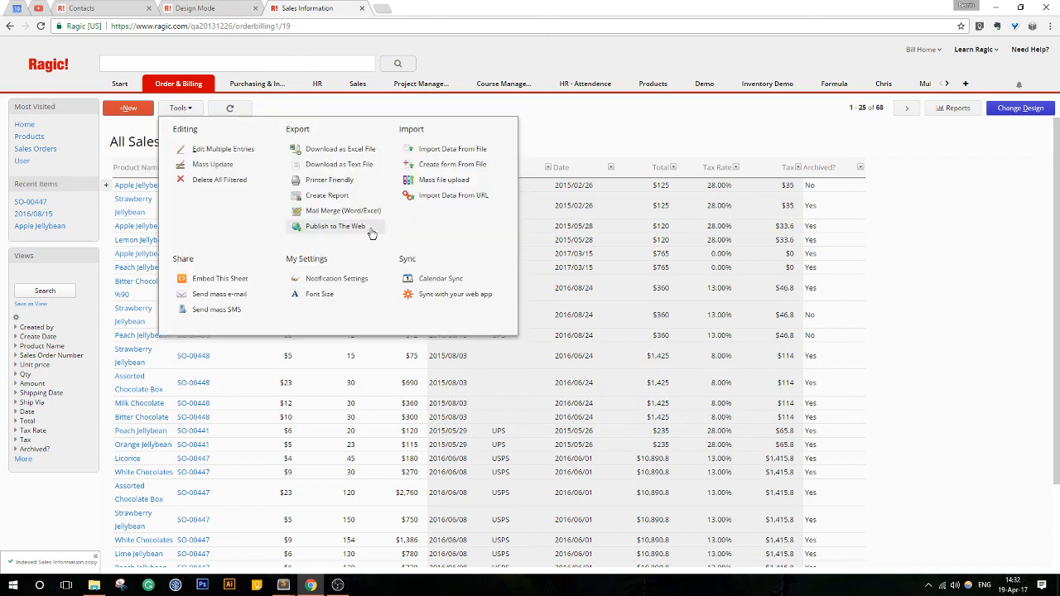
pyautogui.click(181, 112)
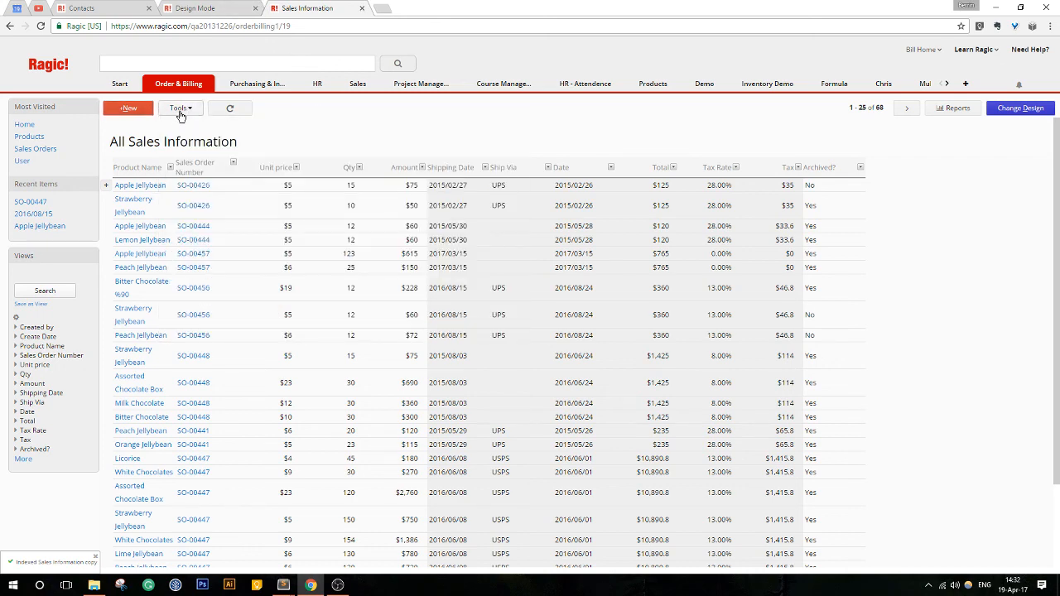